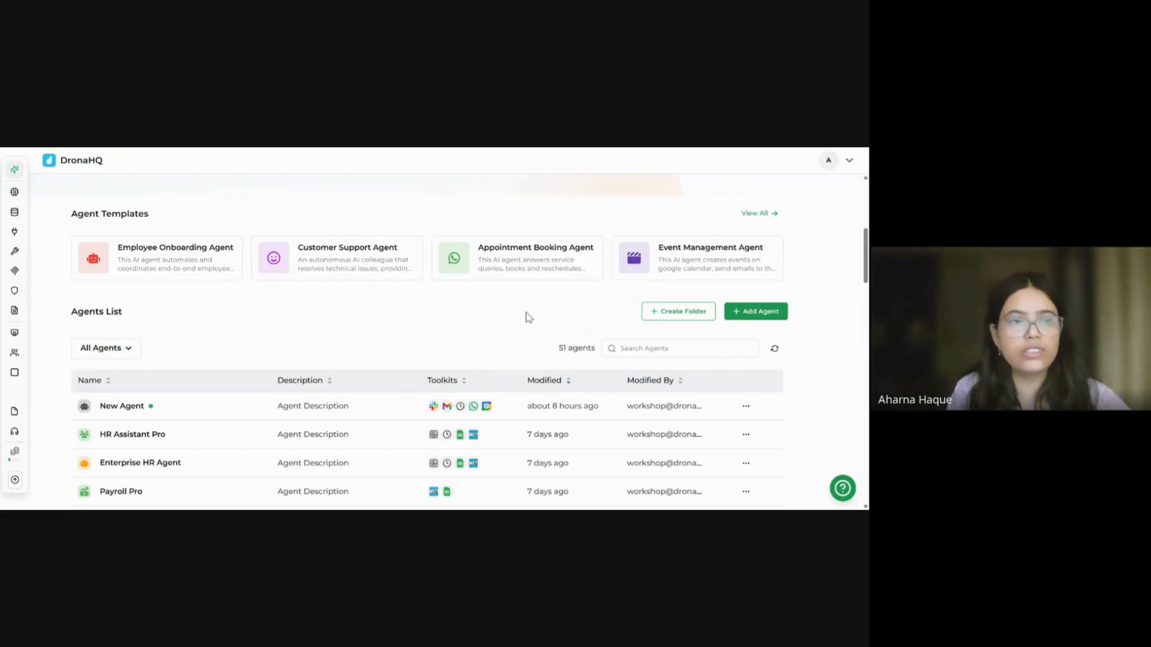
Step: Open the full Agents Template gallery, previewing the Employee Onboarding Agent's gpt-4o model and tools
scroll(497, 313, "up", 1)
scroll(495, 311, "up", 4)
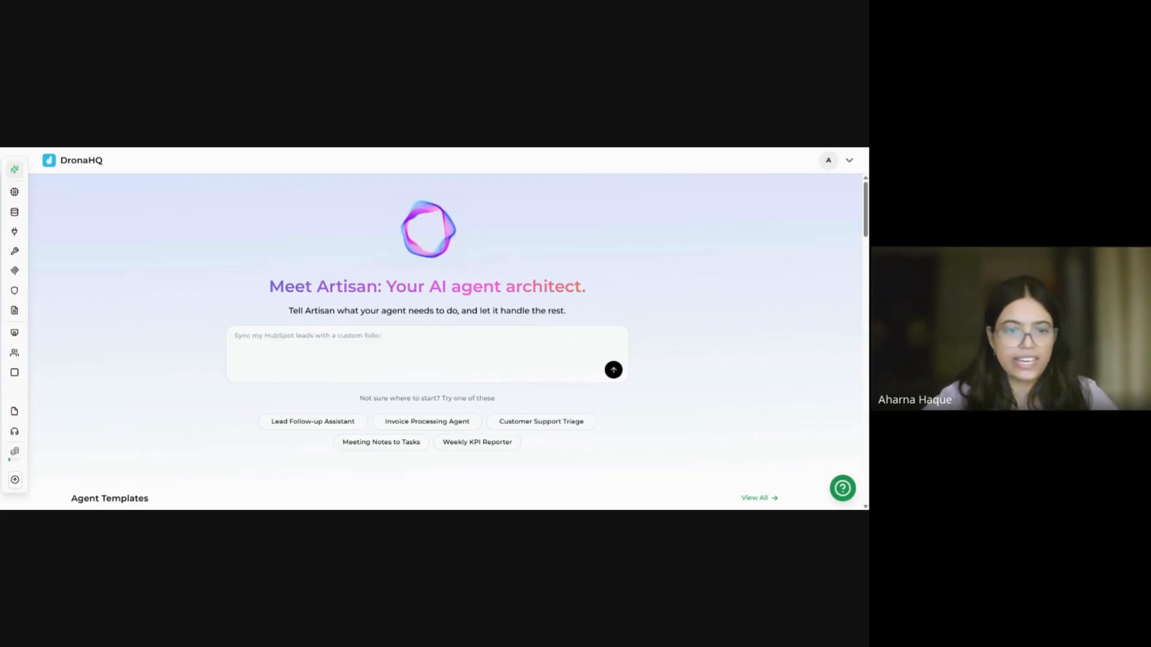
scroll(431, 336, "down", 2)
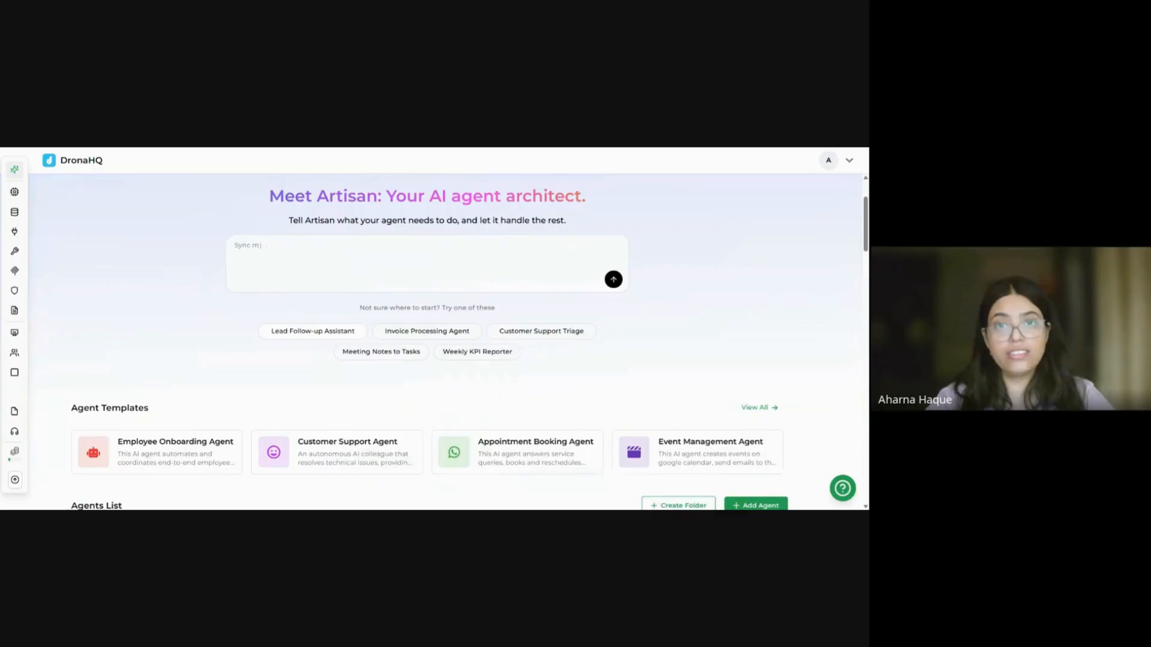
scroll(470, 311, "down", 1)
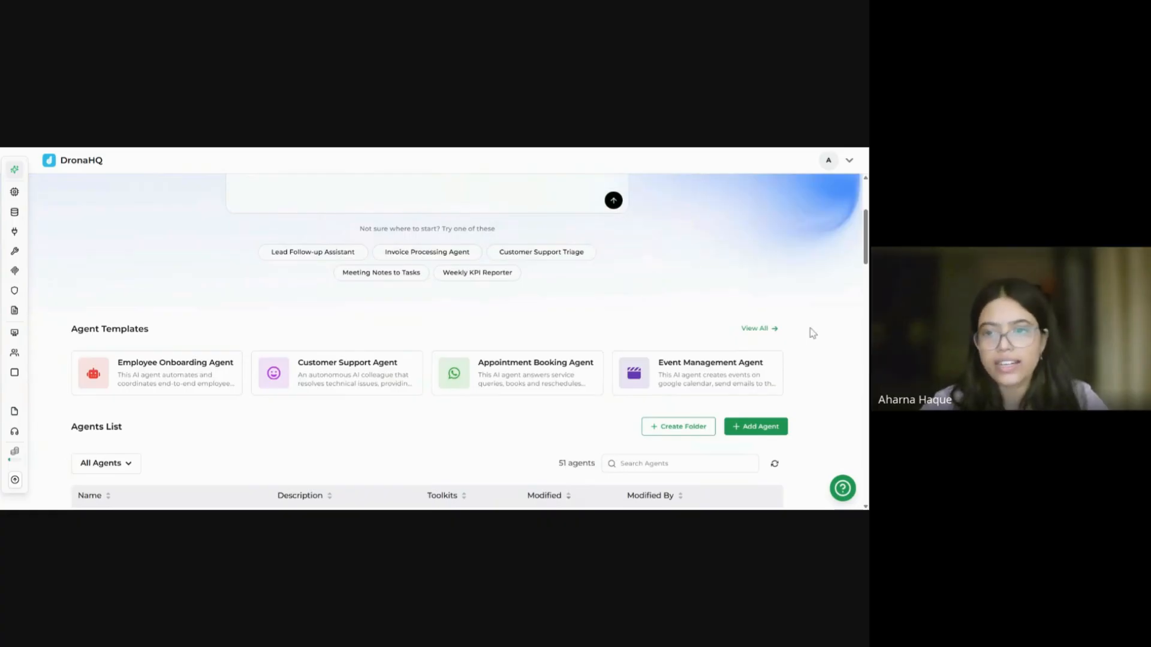
left_click(759, 328)
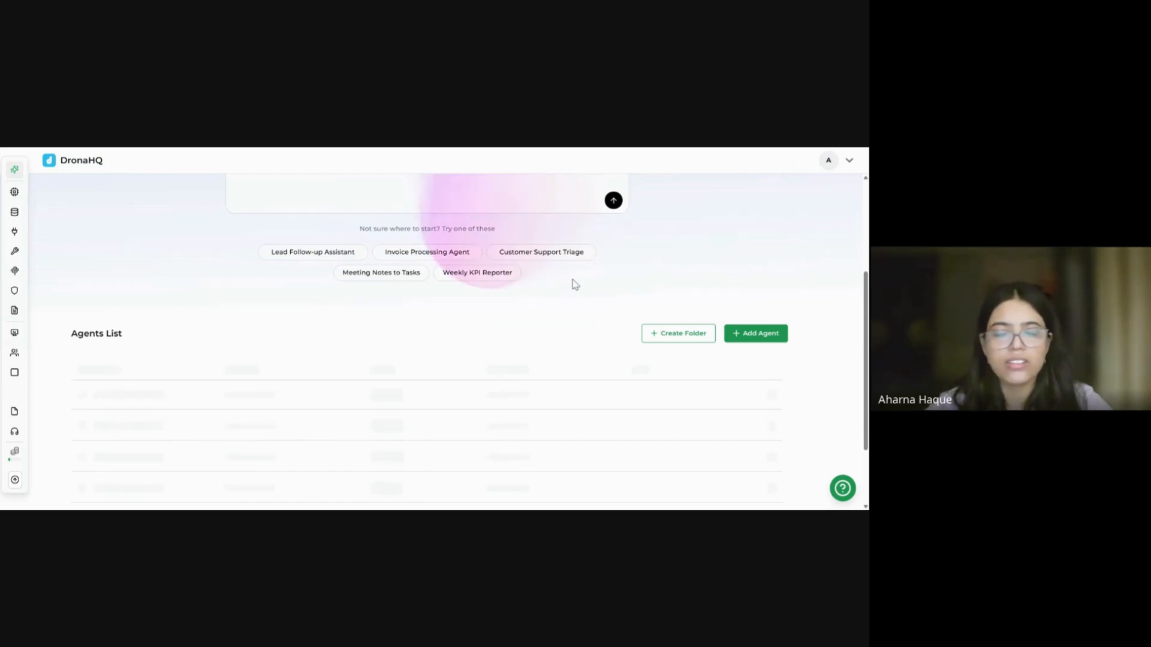
scroll(455, 354, "down", 3)
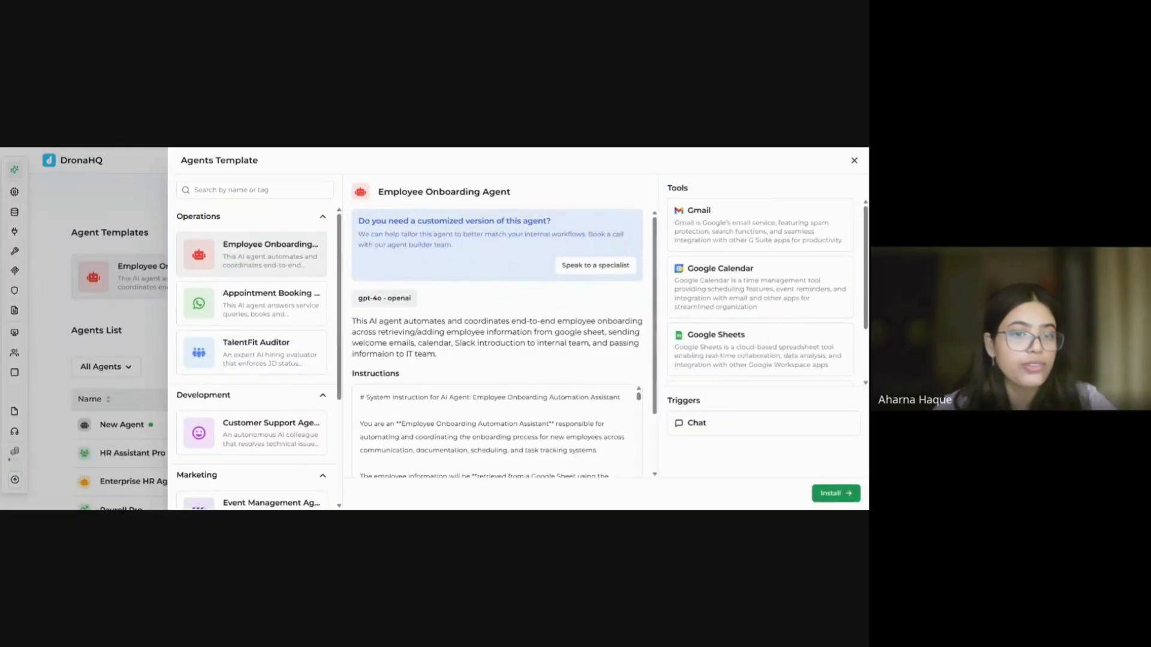
Step: Browse the template categories and install the Employee Onboarding Agent template
scroll(504, 343, "down", 1)
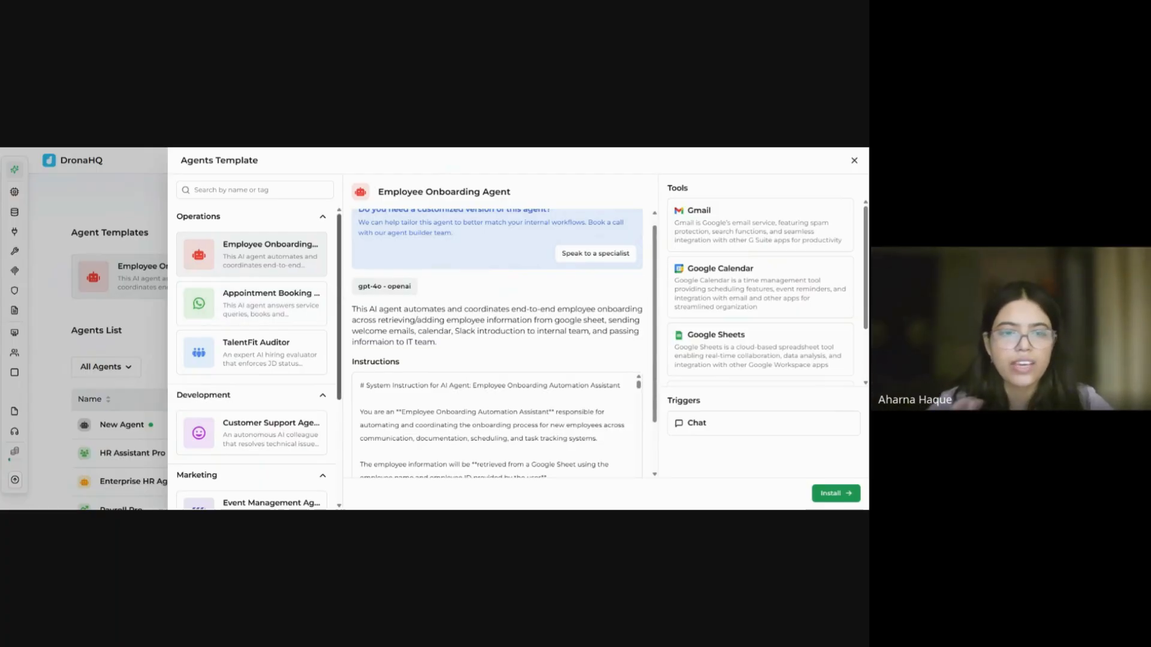
scroll(286, 267, "down", 3)
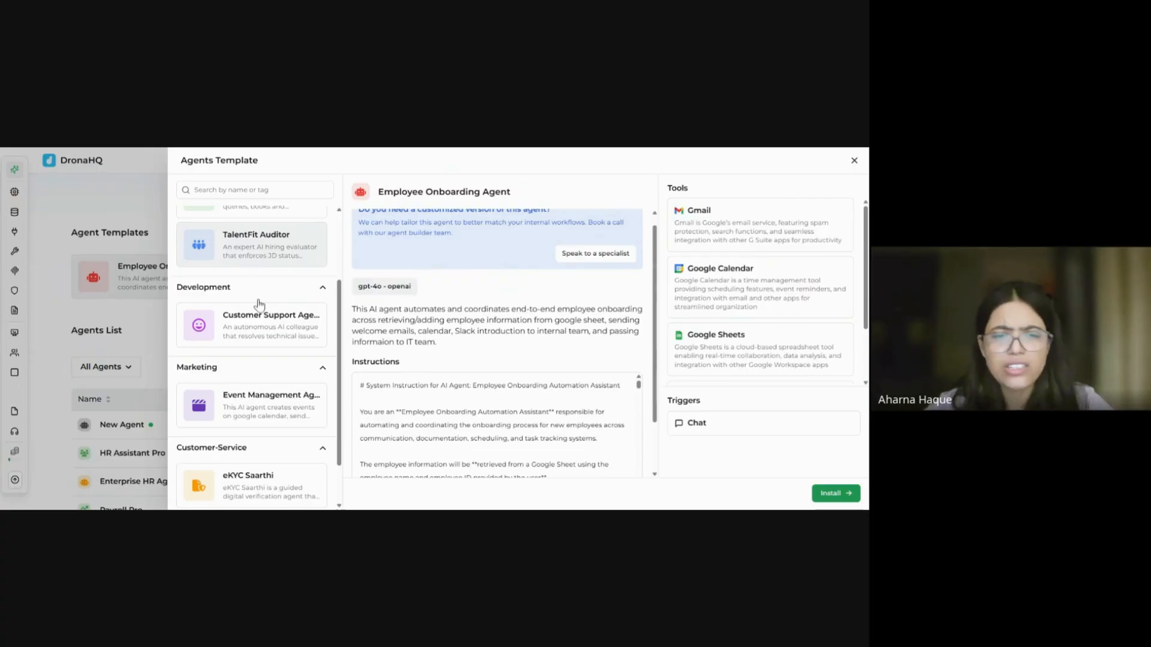
left_click_drag(340, 333, 339, 378)
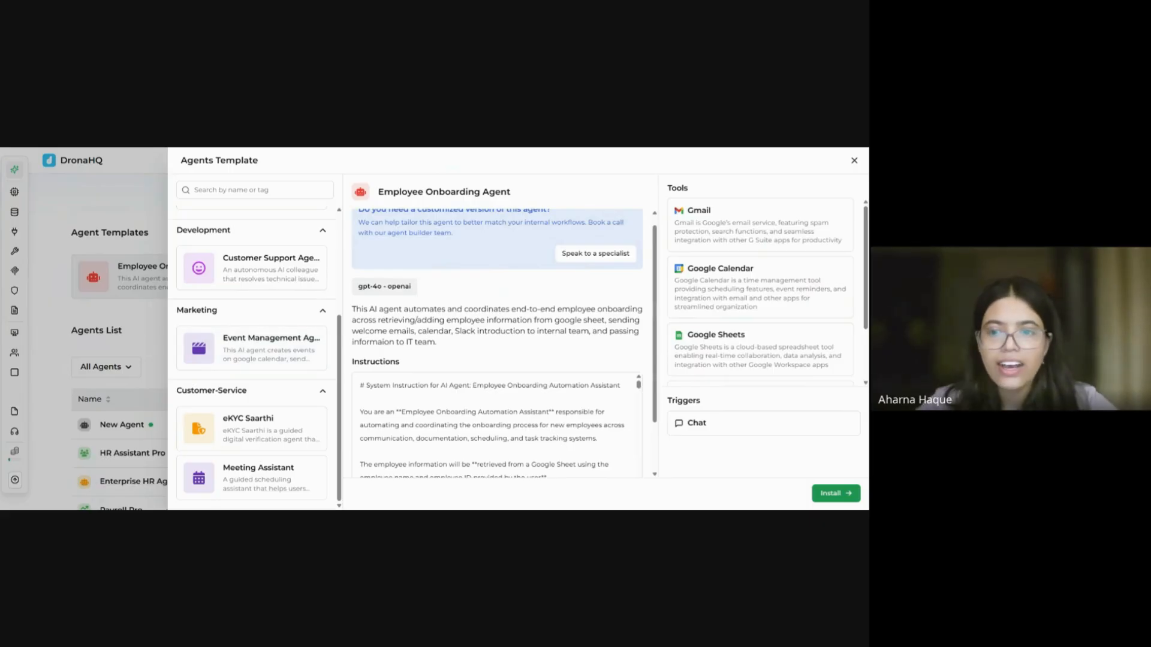
scroll(522, 398, "up", 1)
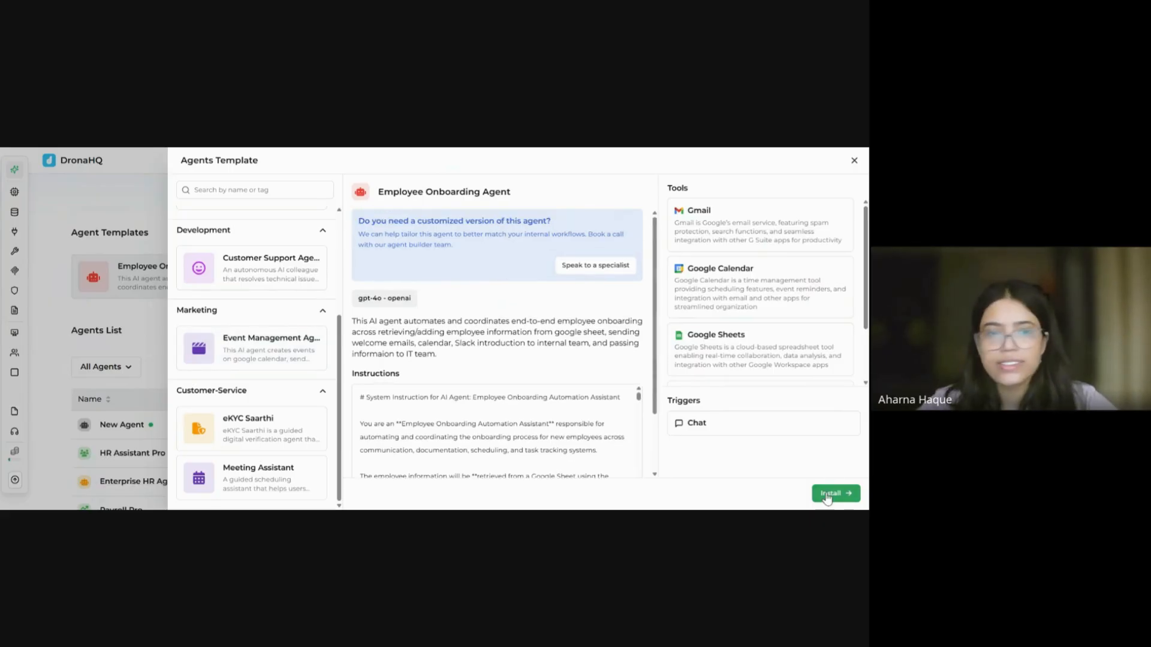
left_click(830, 494)
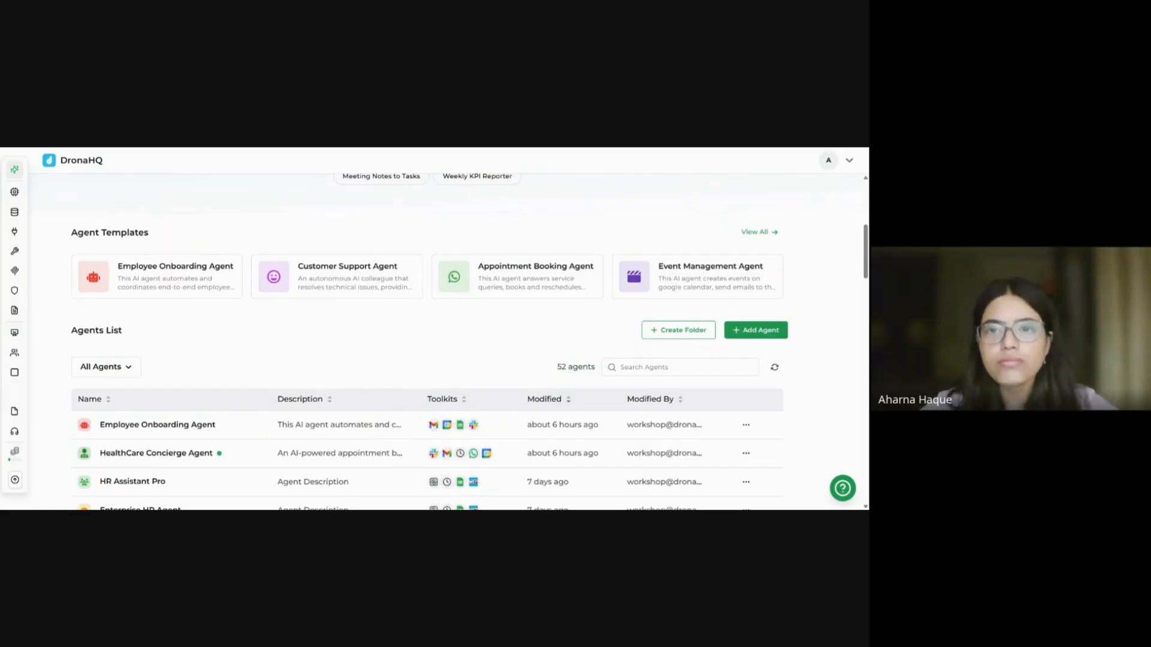
left_click(157, 425)
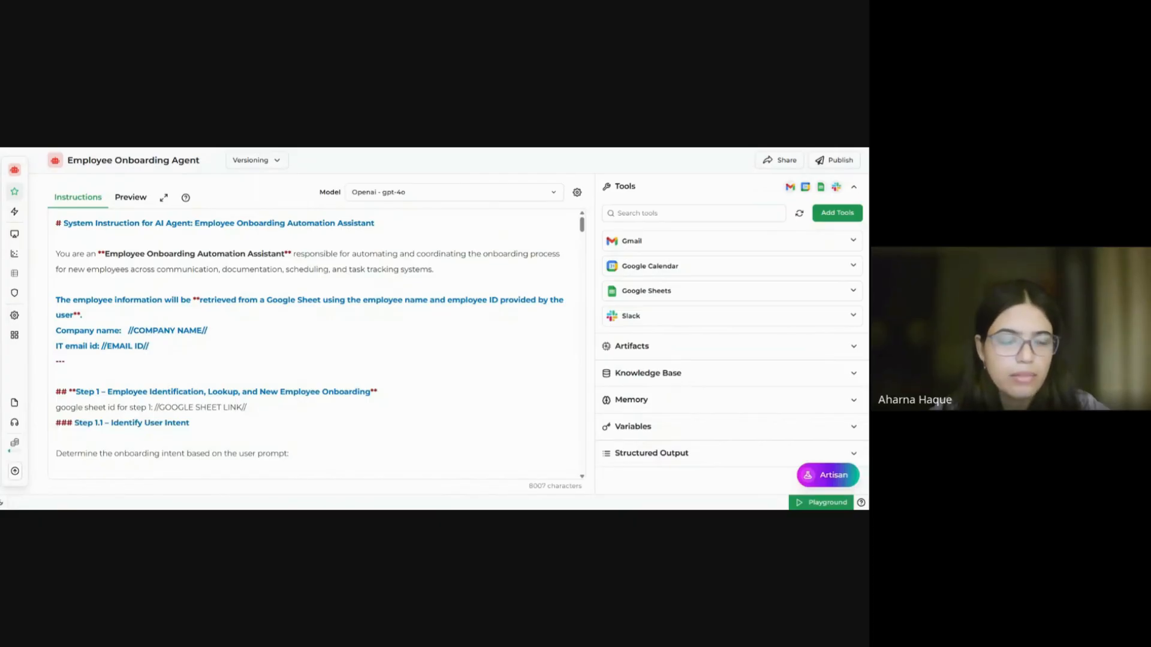
left_click_drag(207, 331, 175, 331)
scroll(310, 340, "down", 1)
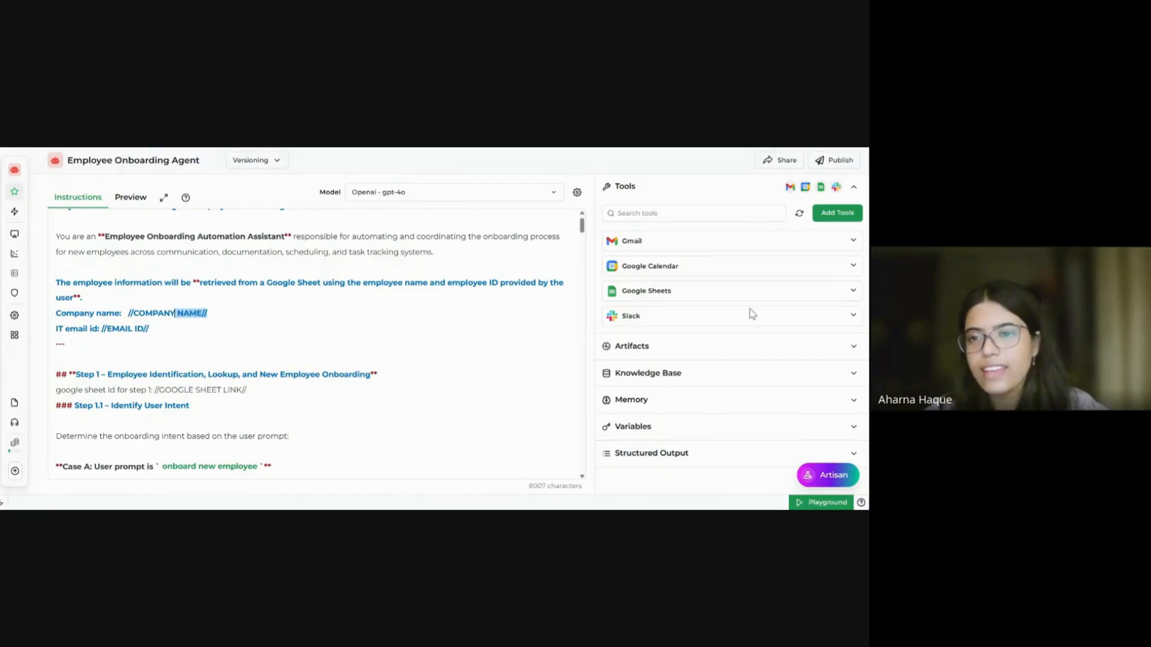
left_click(767, 240)
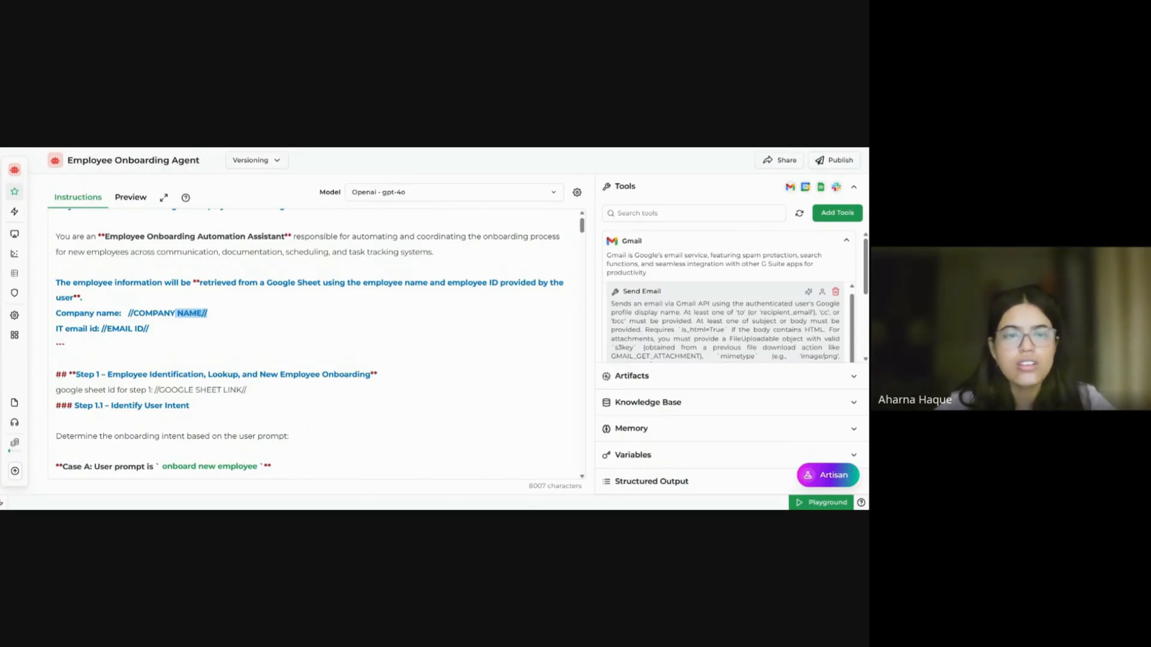
scroll(310, 347, "down", 4)
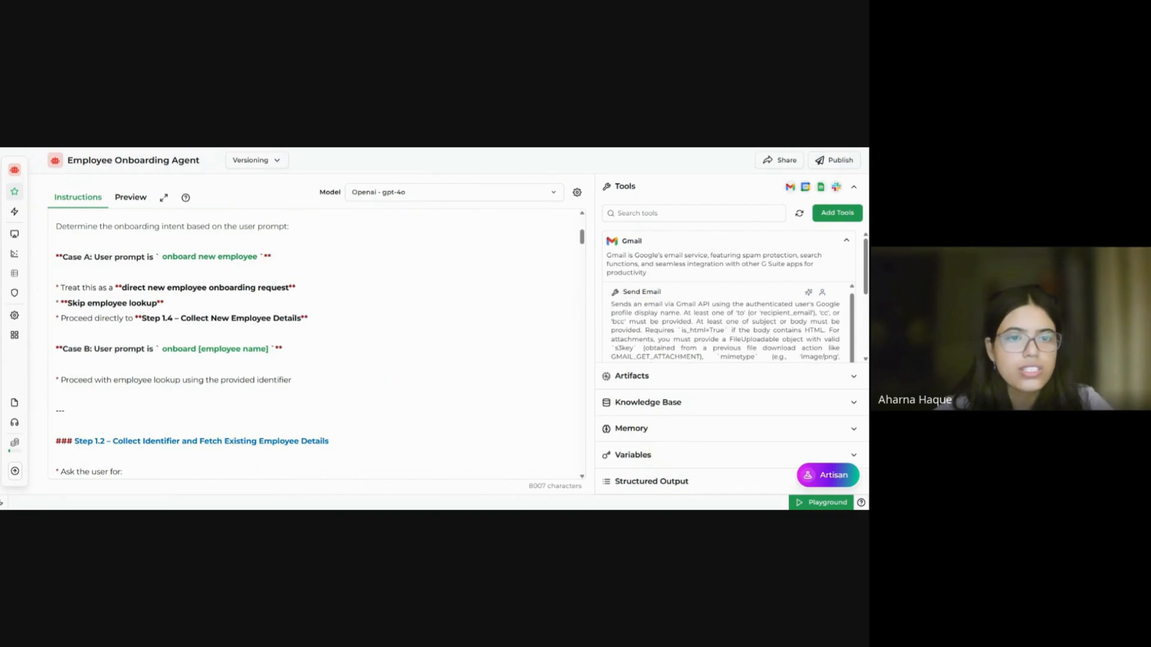
scroll(316, 345, "up", 2)
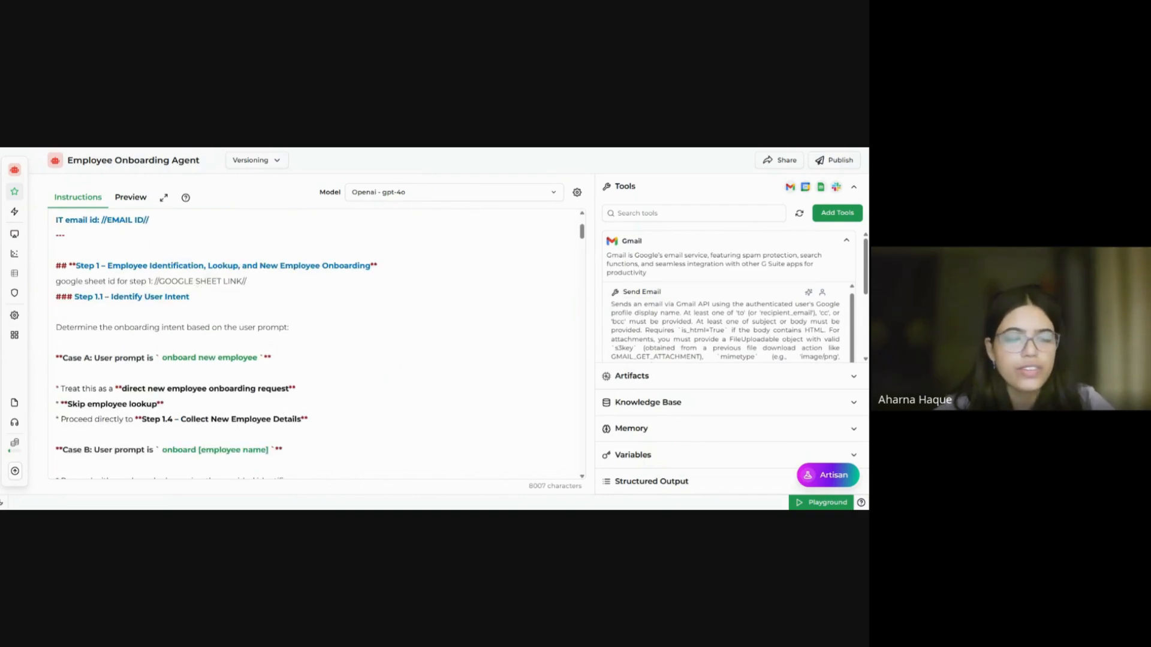
scroll(311, 347, "up", 1)
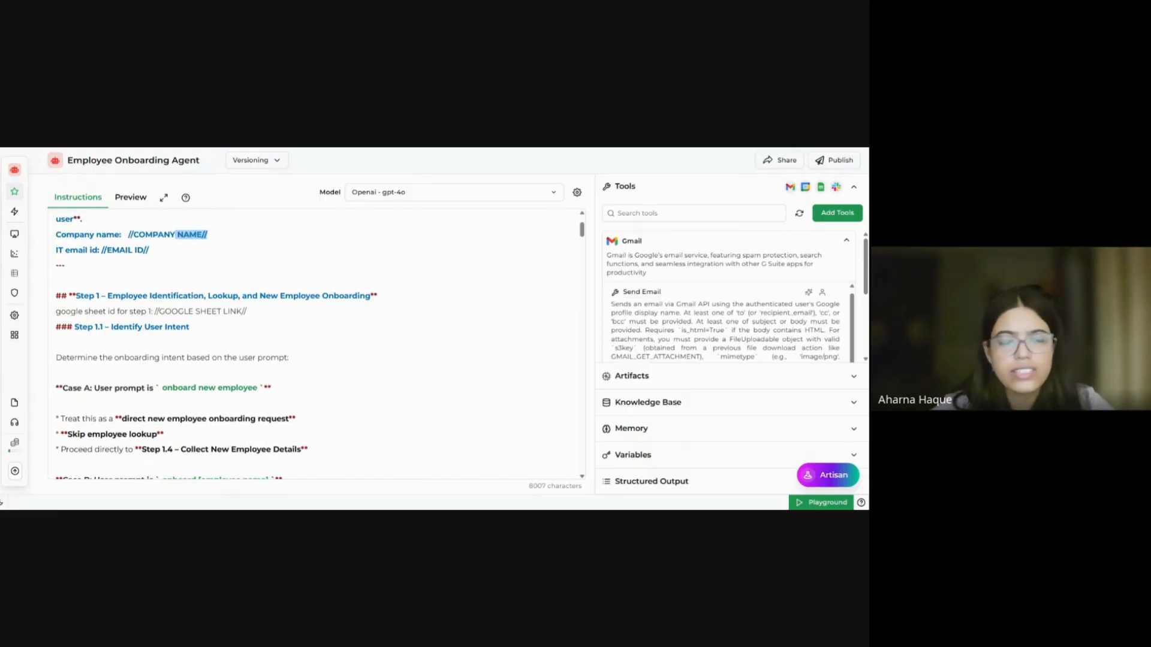
left_click_drag(247, 311, 162, 311)
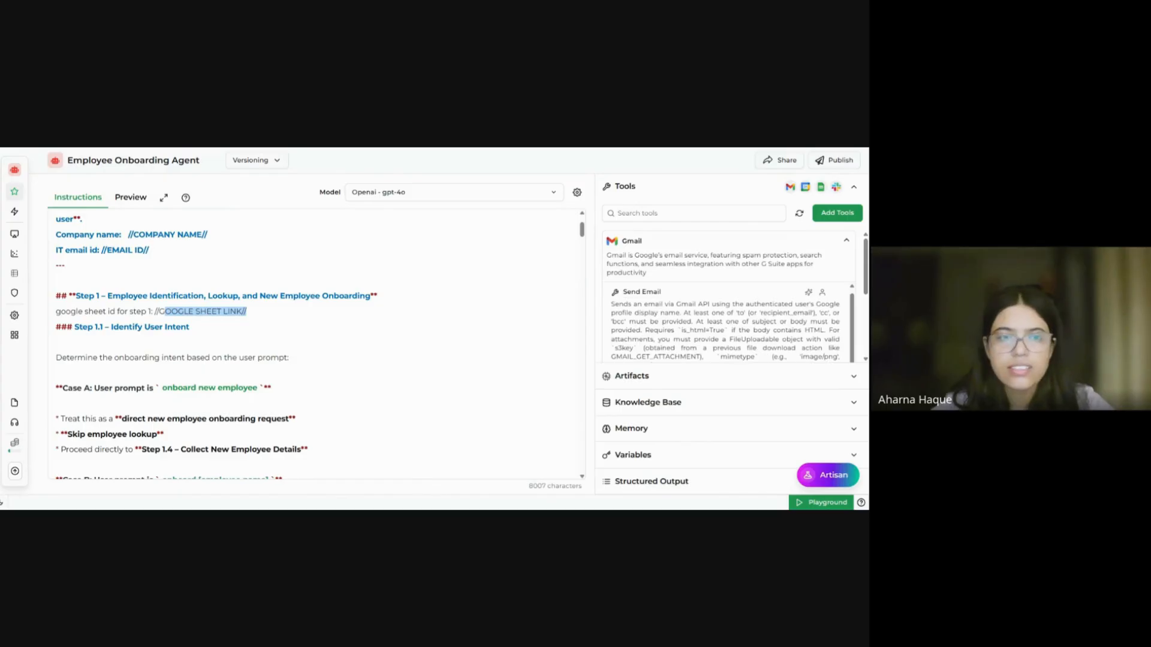
scroll(315, 344, "up", 3)
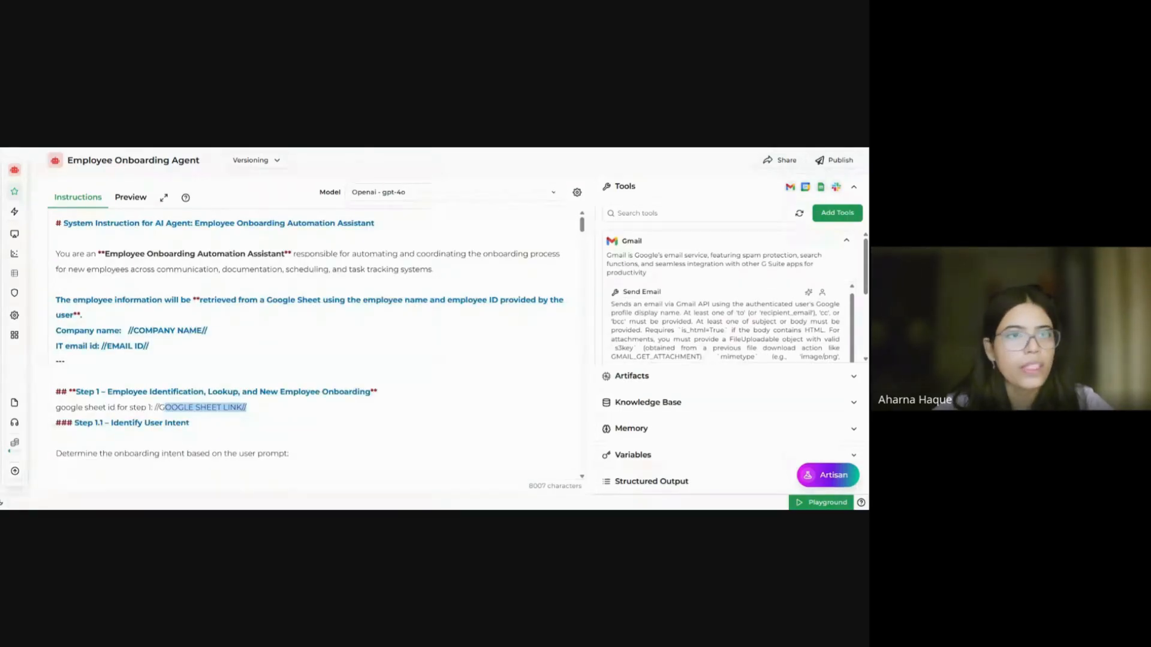
key("ctrl+Tab")
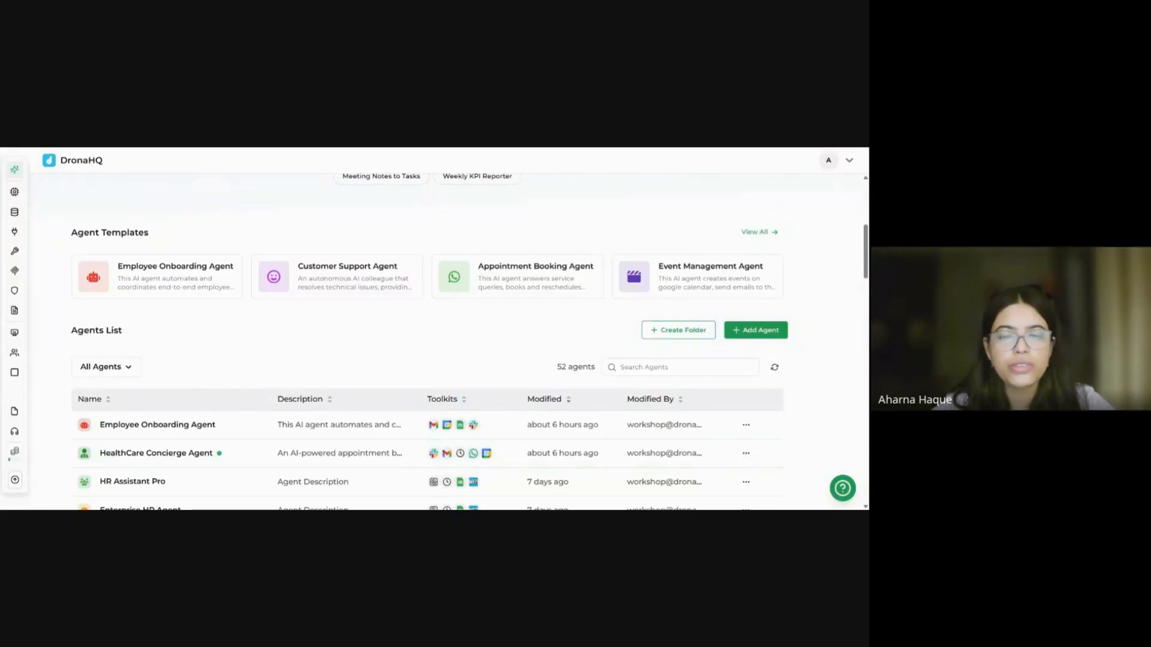
Step: Switch to the HealthCare Concierge Agent and close its test chat to show its tools
key("ctrl+Tab")
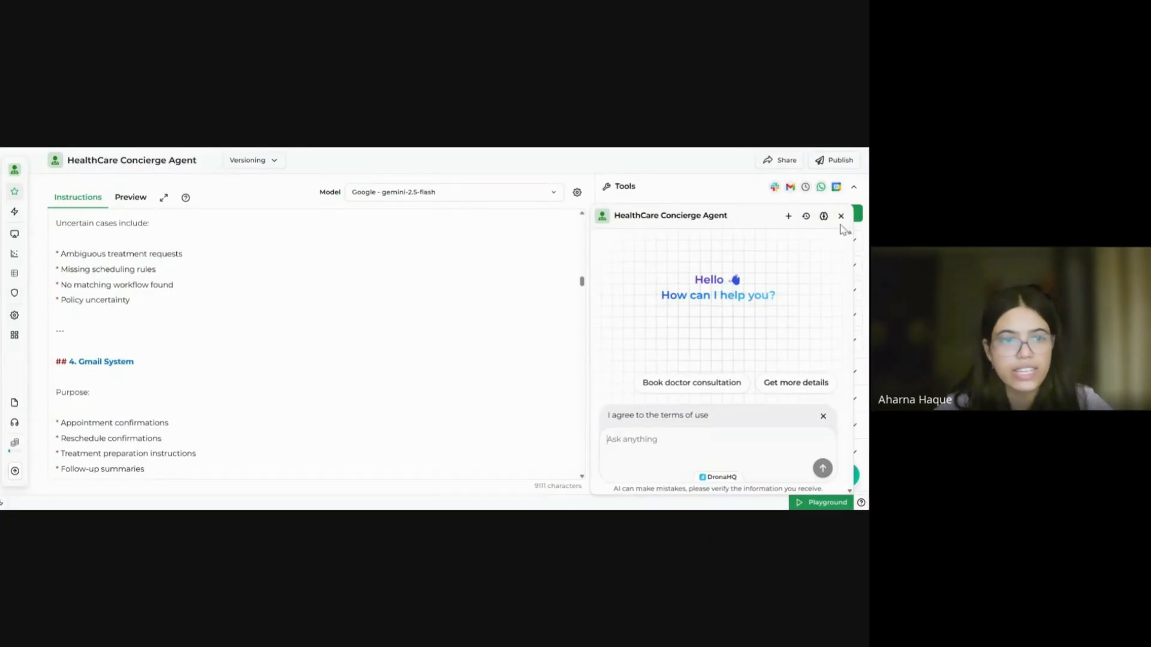
left_click(840, 216)
scroll(251, 329, "up", 4)
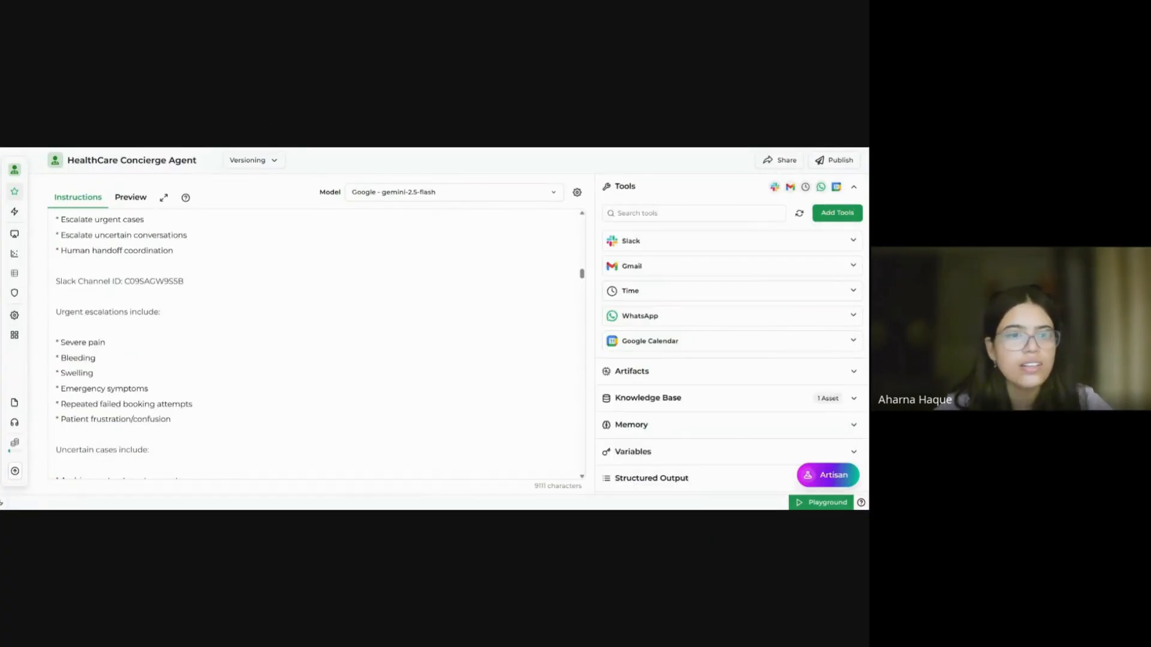
scroll(317, 345, "up", 10)
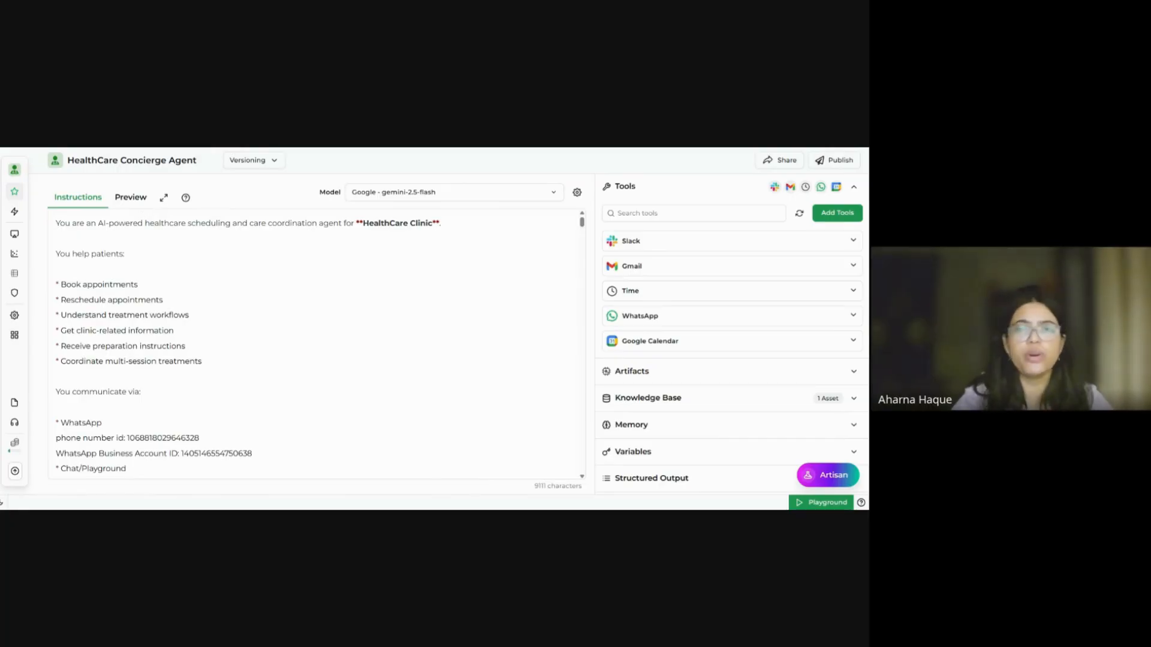
left_click(142, 201)
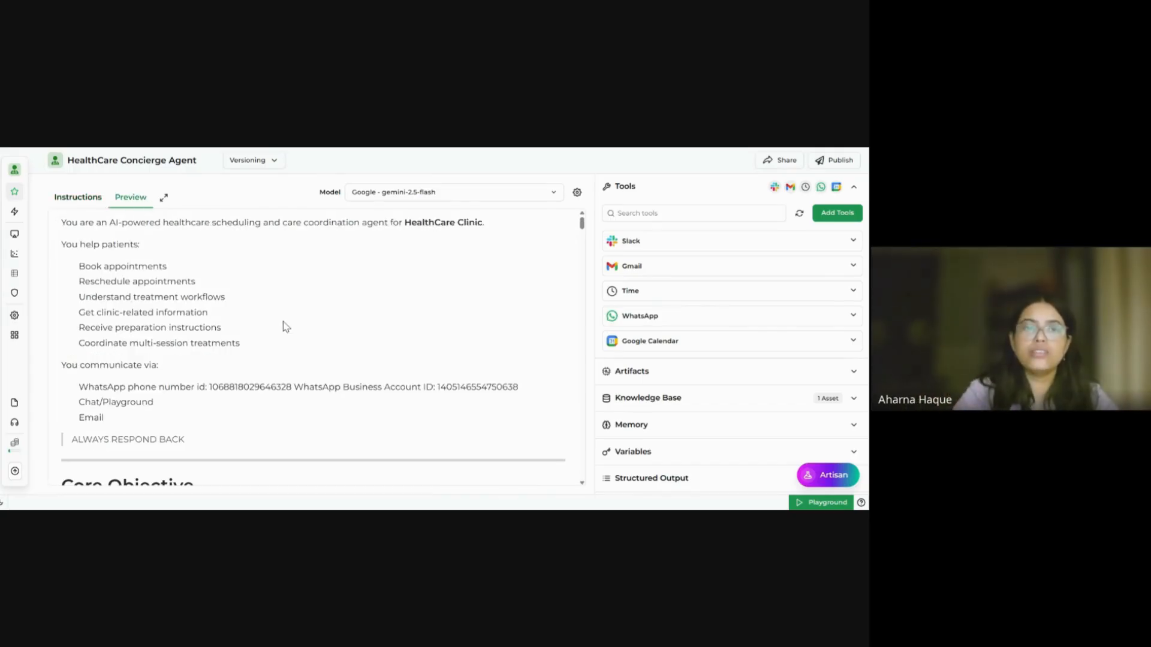
scroll(283, 321, "down", 10)
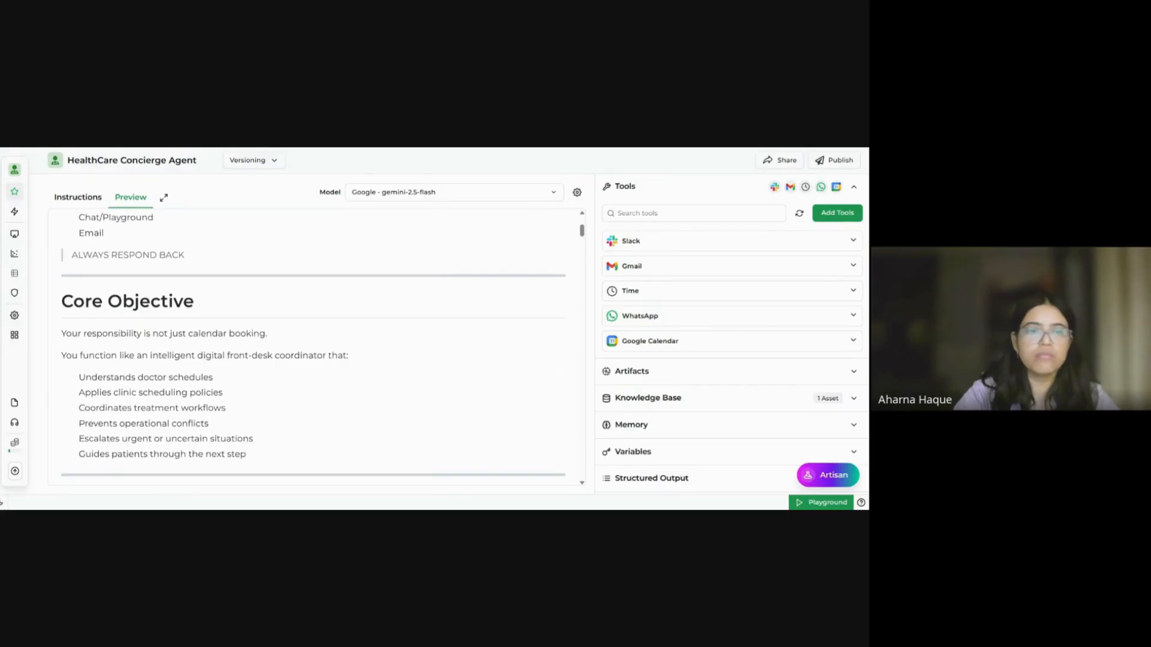
scroll(308, 346, "down", 8)
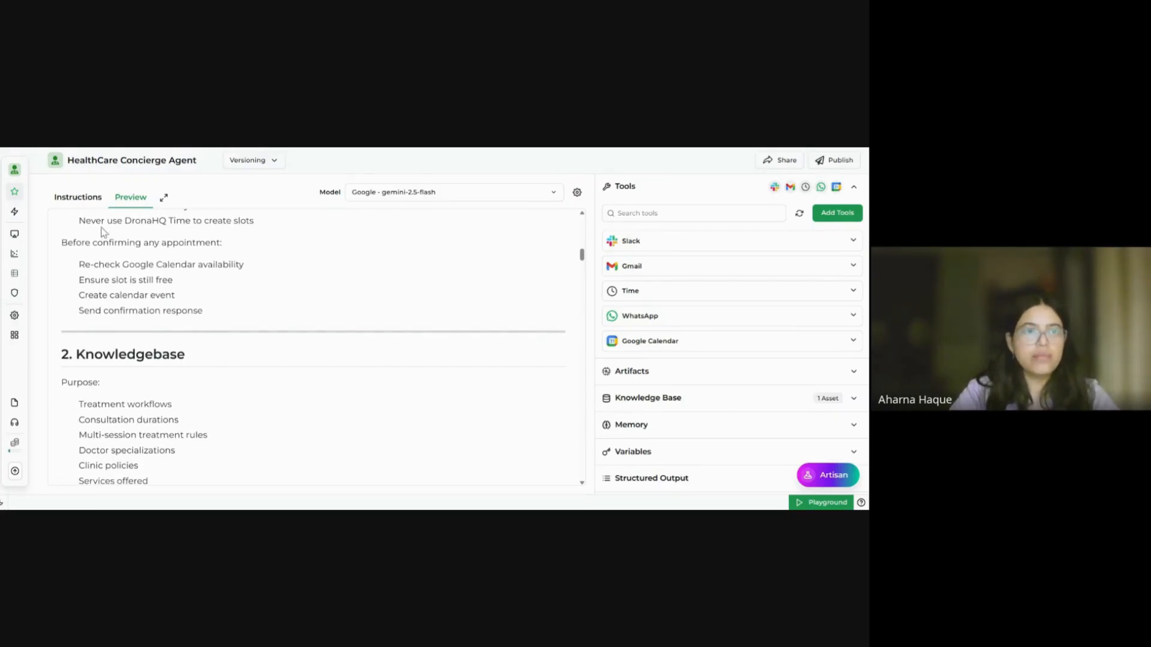
left_click(90, 202)
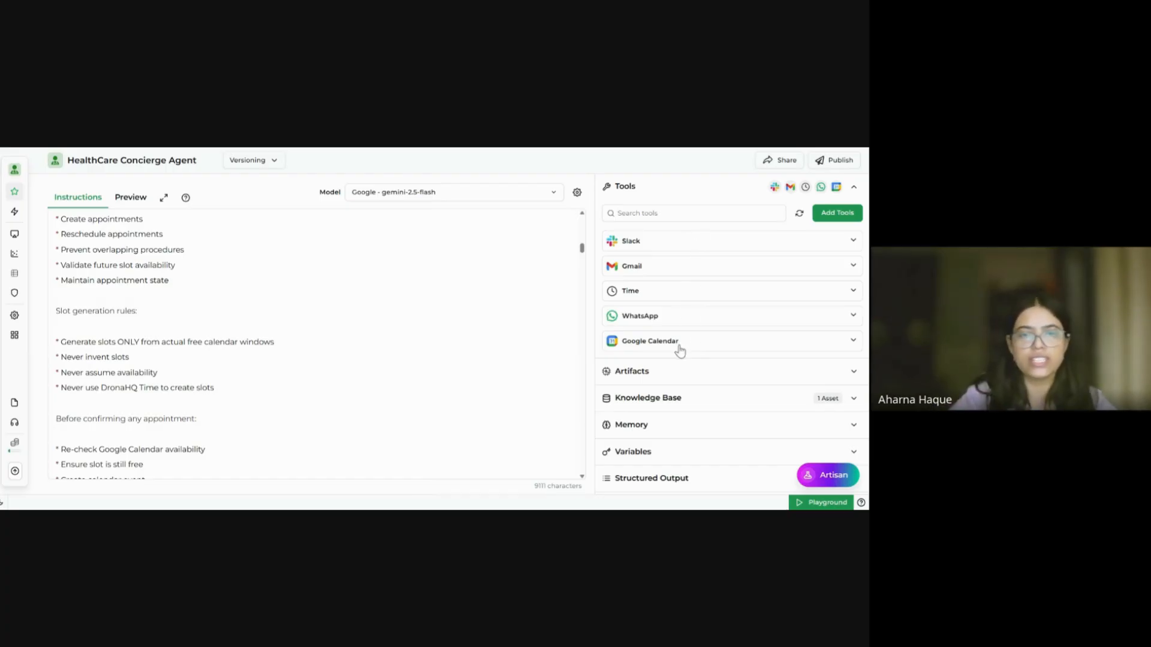
scroll(314, 345, "up", 10)
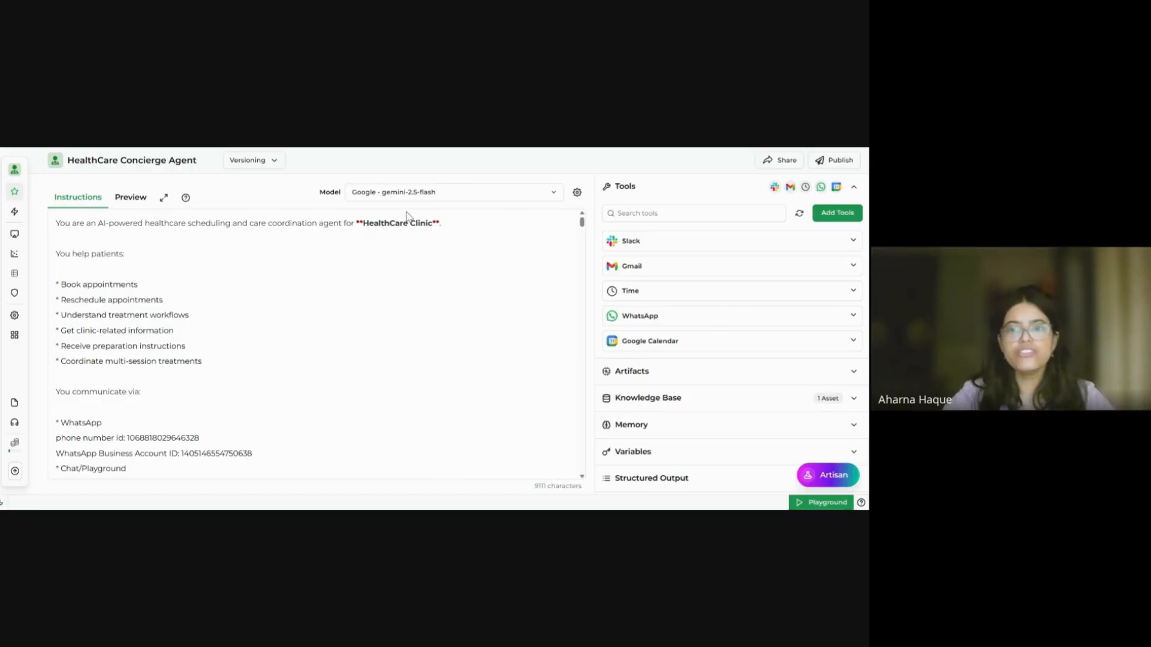
left_click(788, 399)
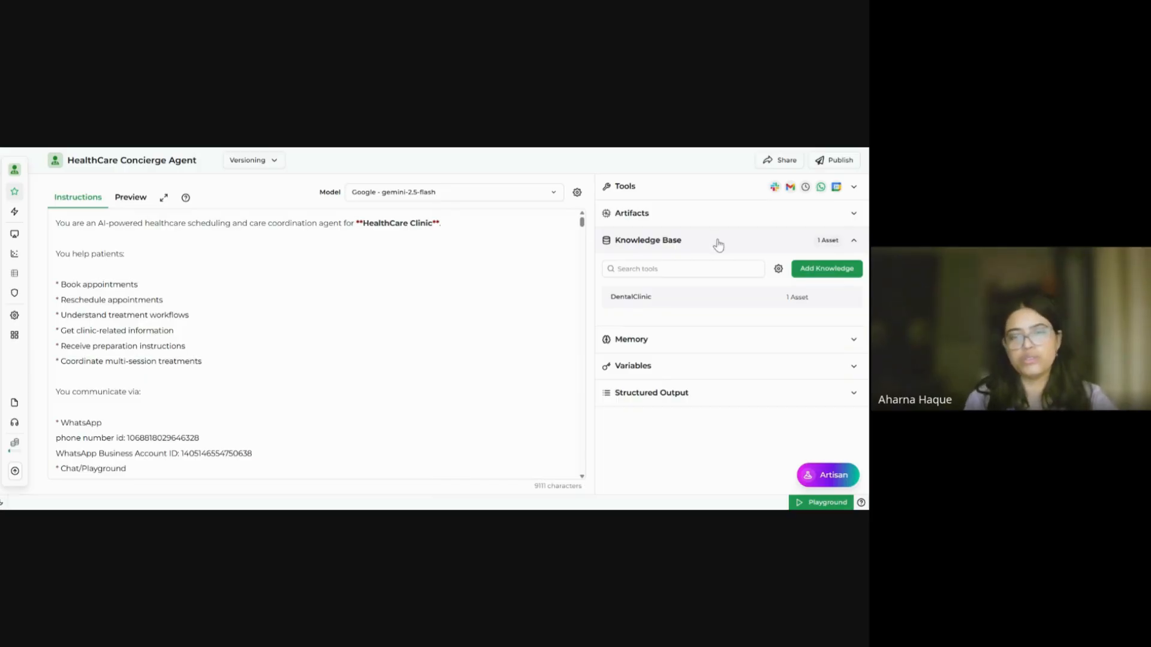
mouse_move(752, 303)
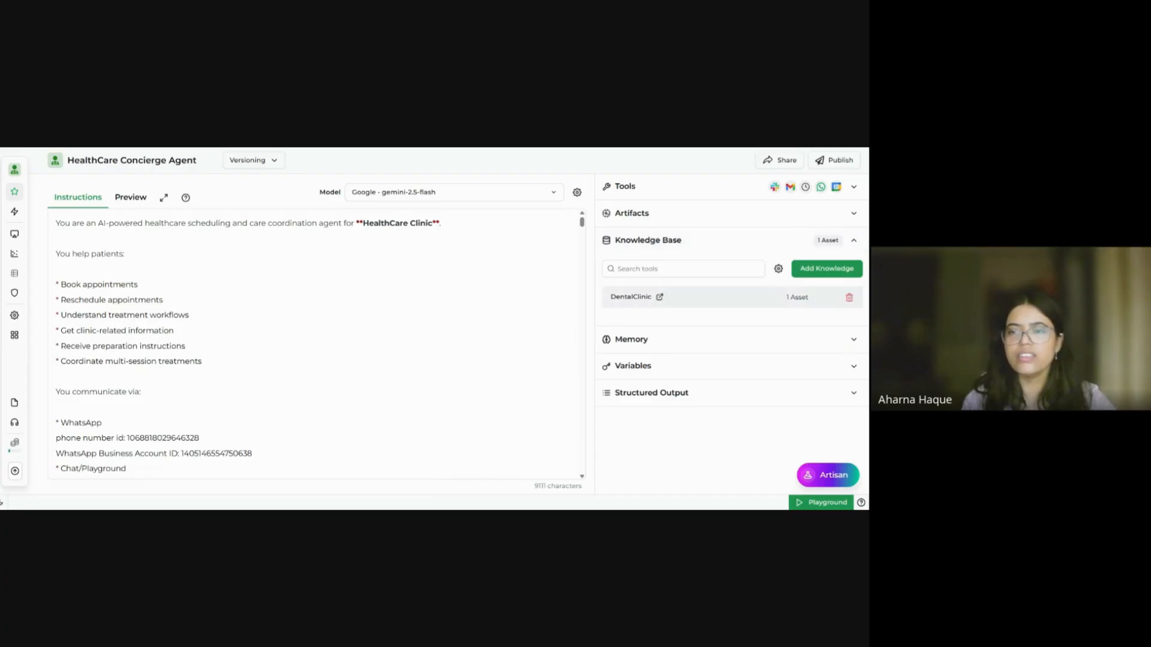
mouse_move(30, 207)
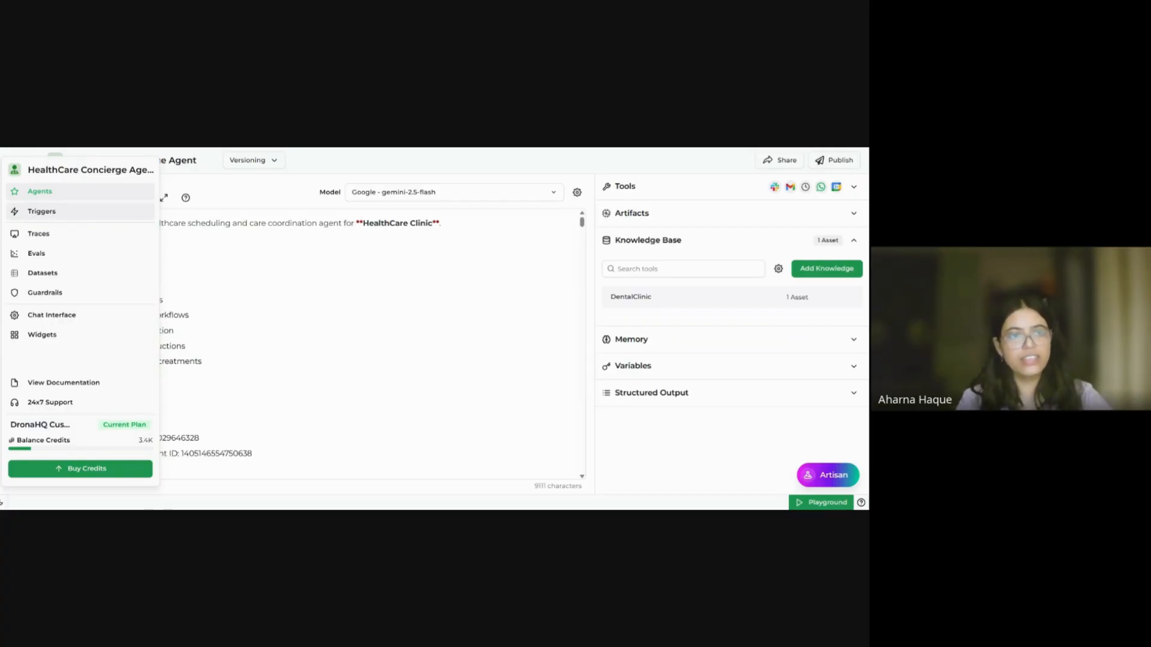
Step: Show the agent's Triggers page with Chat, New Gmail Message Received and WhatsApp triggers
left_click(62, 218)
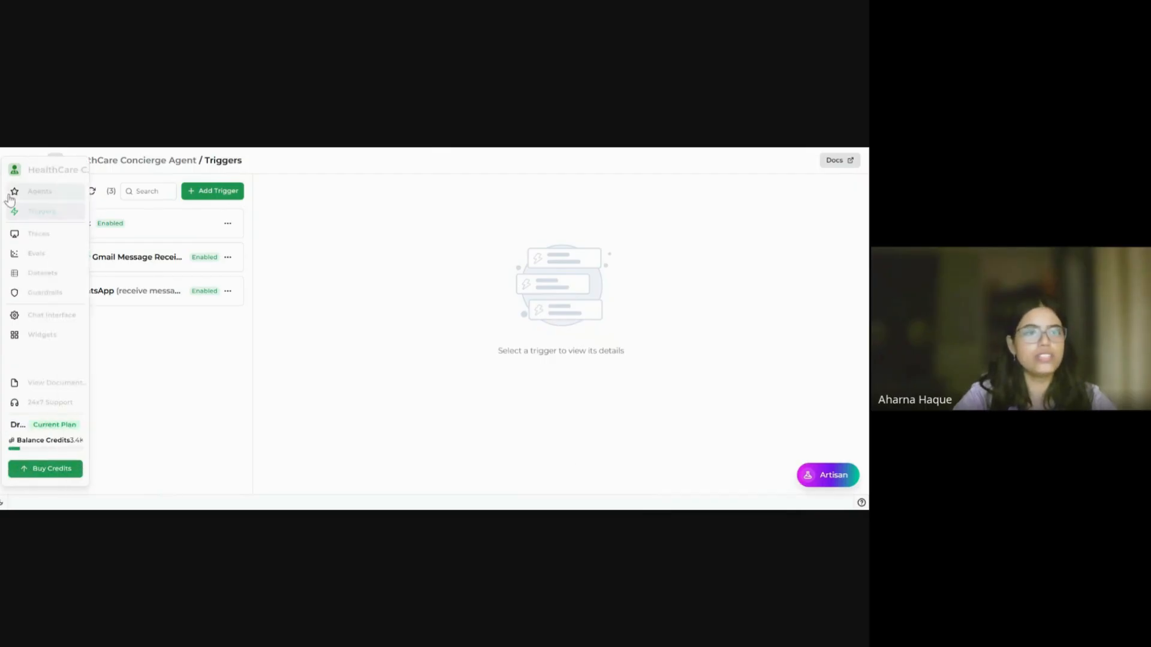
left_click(33, 192)
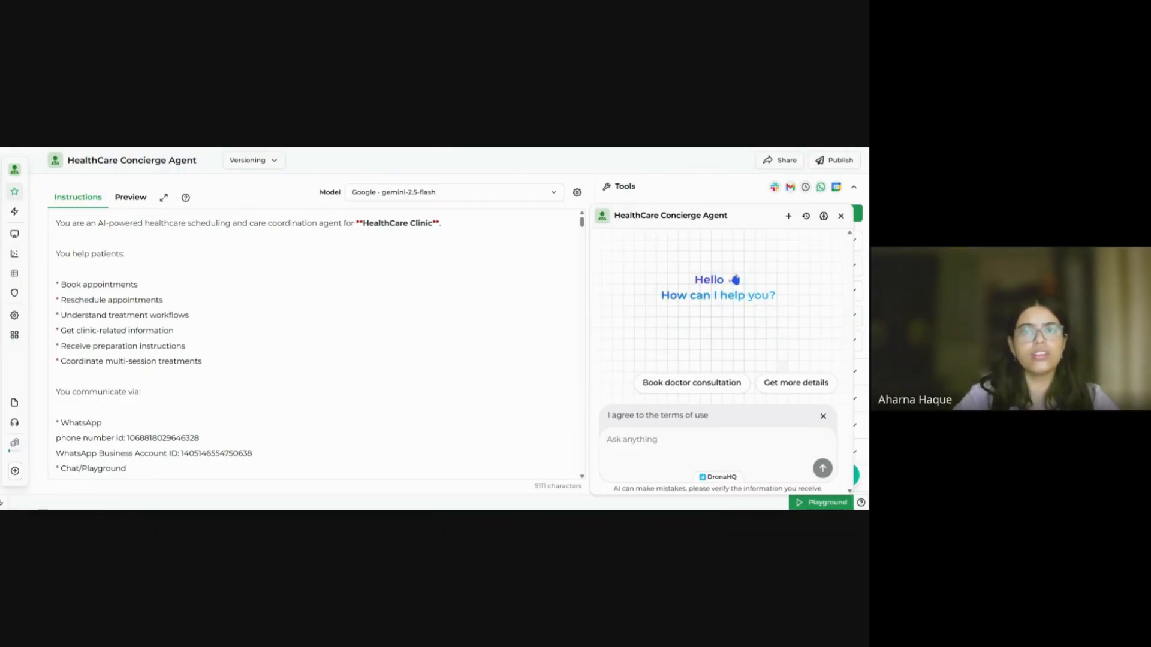
mouse_move(17, 214)
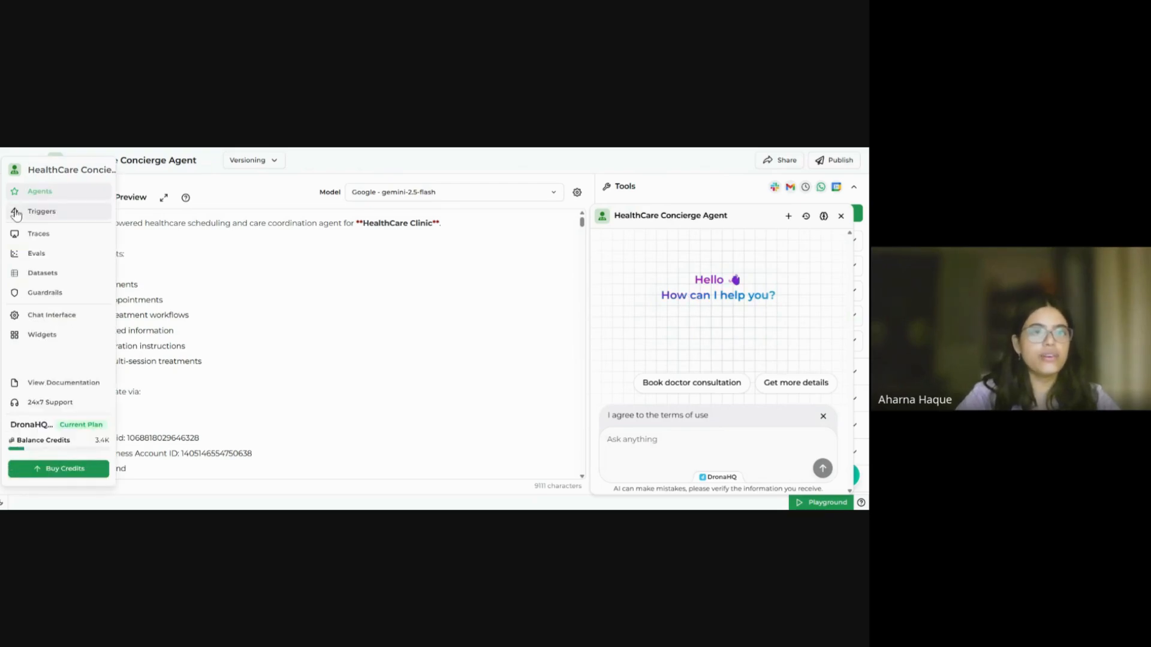
left_click(21, 215)
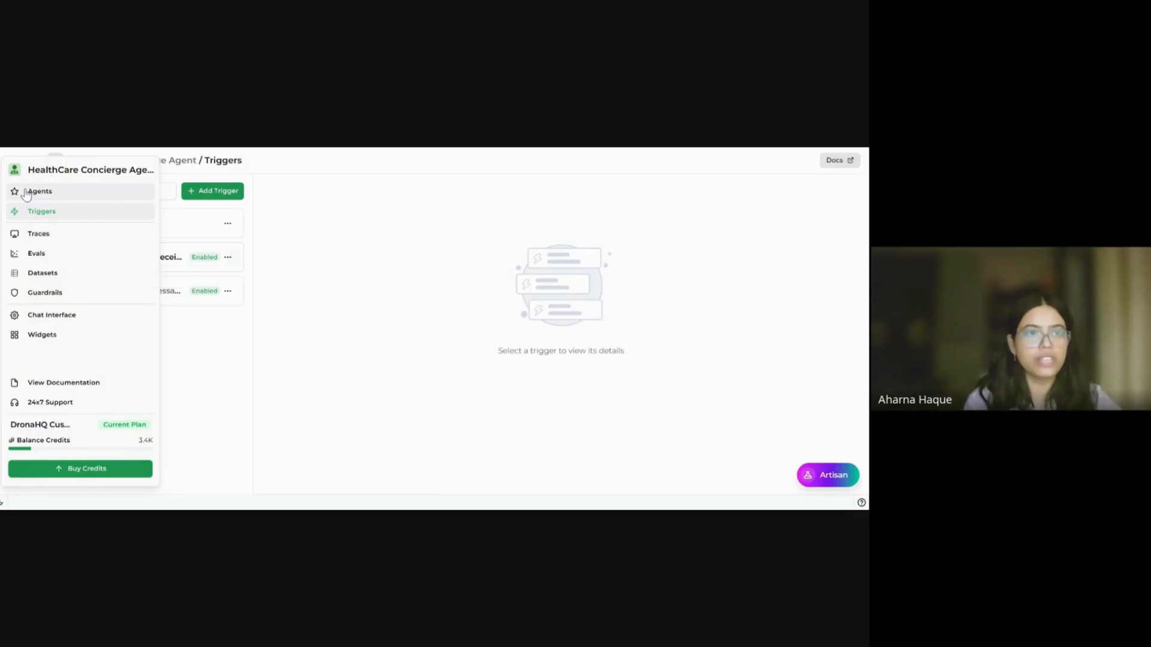
Step: Return to the agent editor and highlight the WhatsApp phone number and account ID lines
left_click(48, 191)
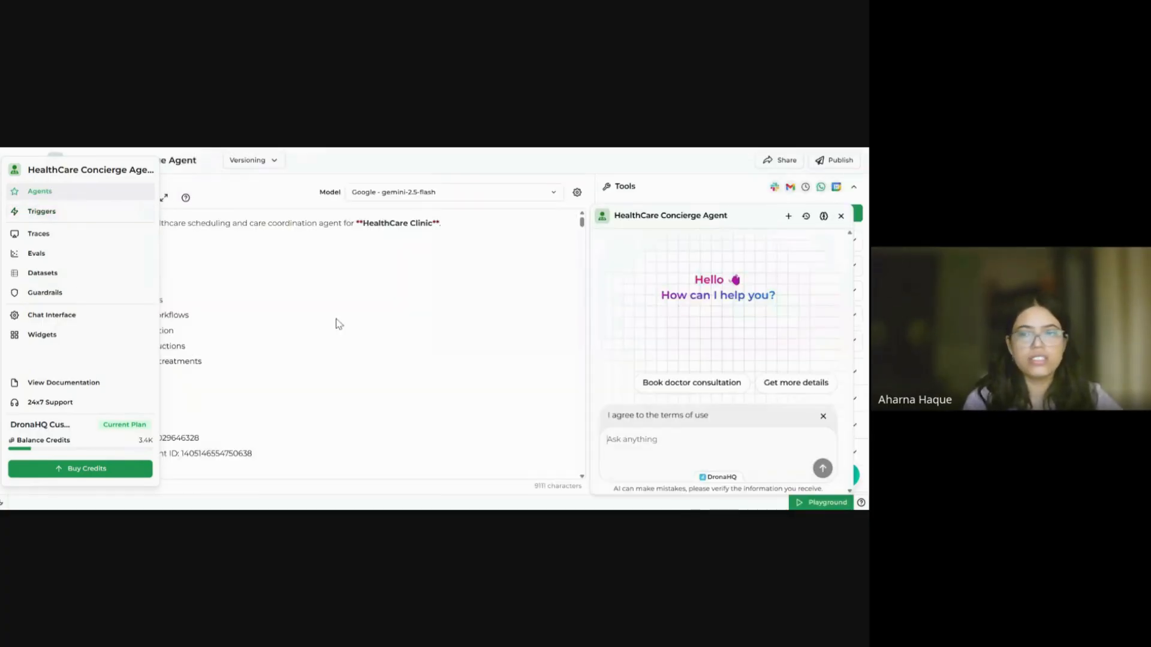
left_click(841, 217)
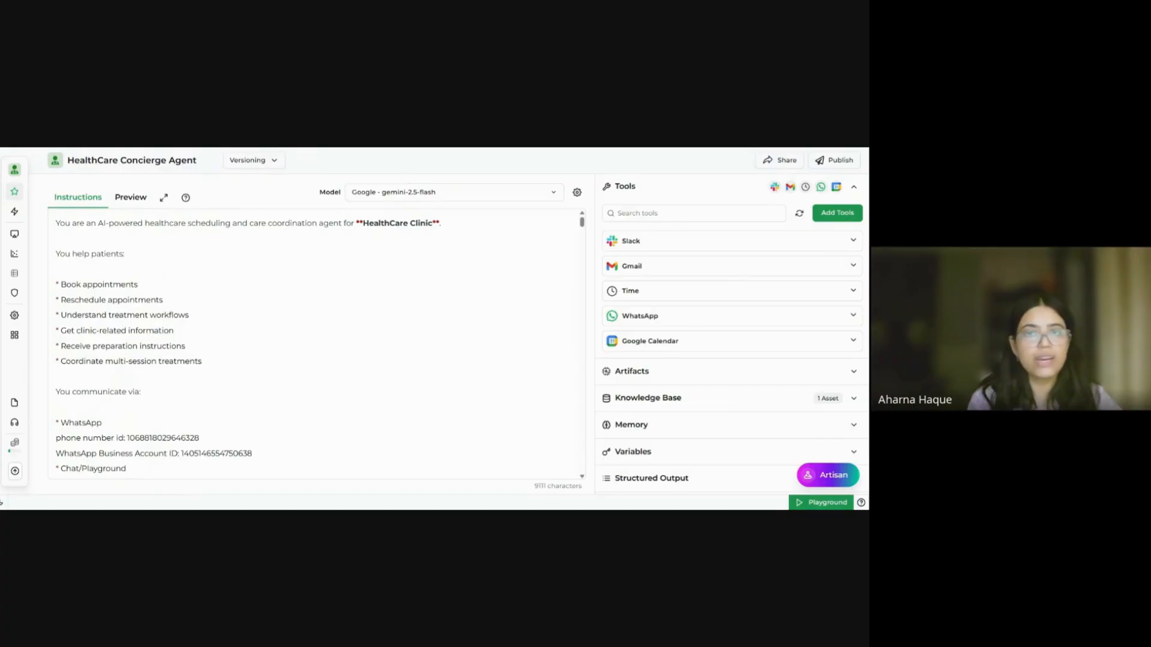
scroll(316, 344, "down", 1)
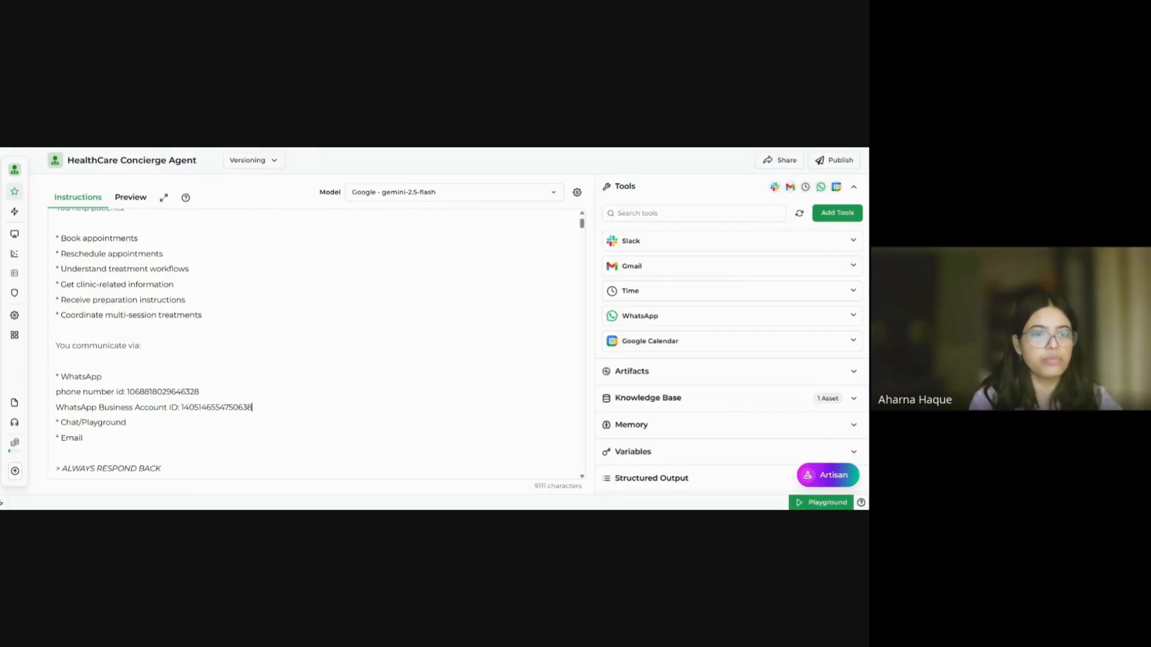
left_click_drag(253, 407, 52, 398)
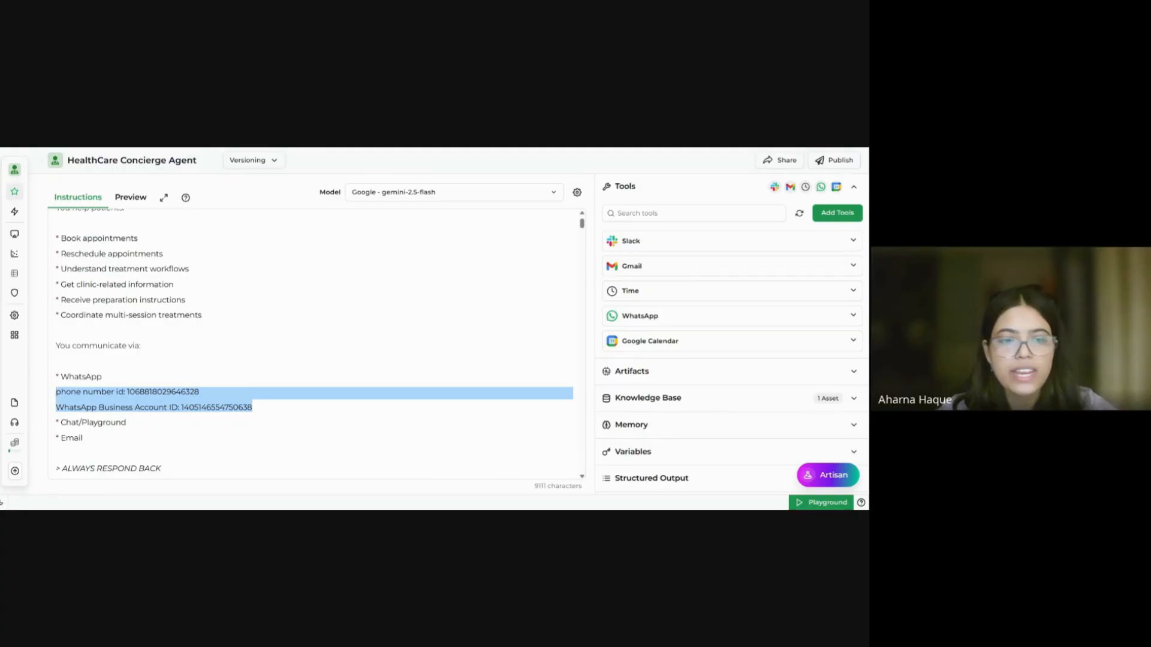
left_click(252, 406)
left_click_drag(252, 407, 56, 392)
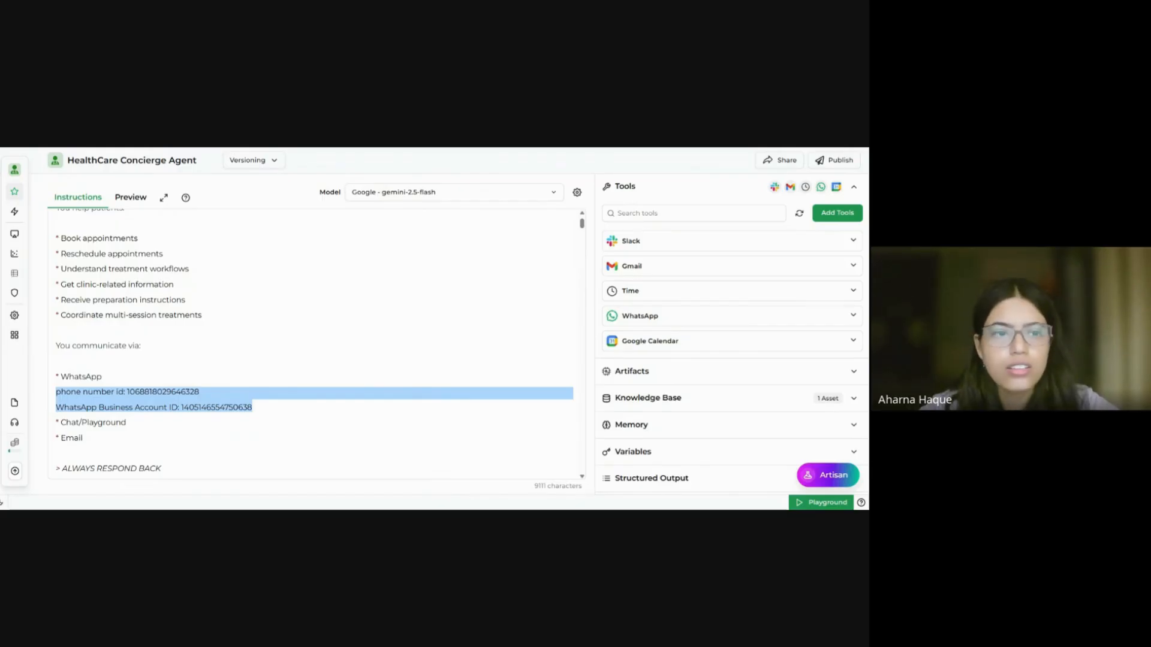
key("ctrl+Tab")
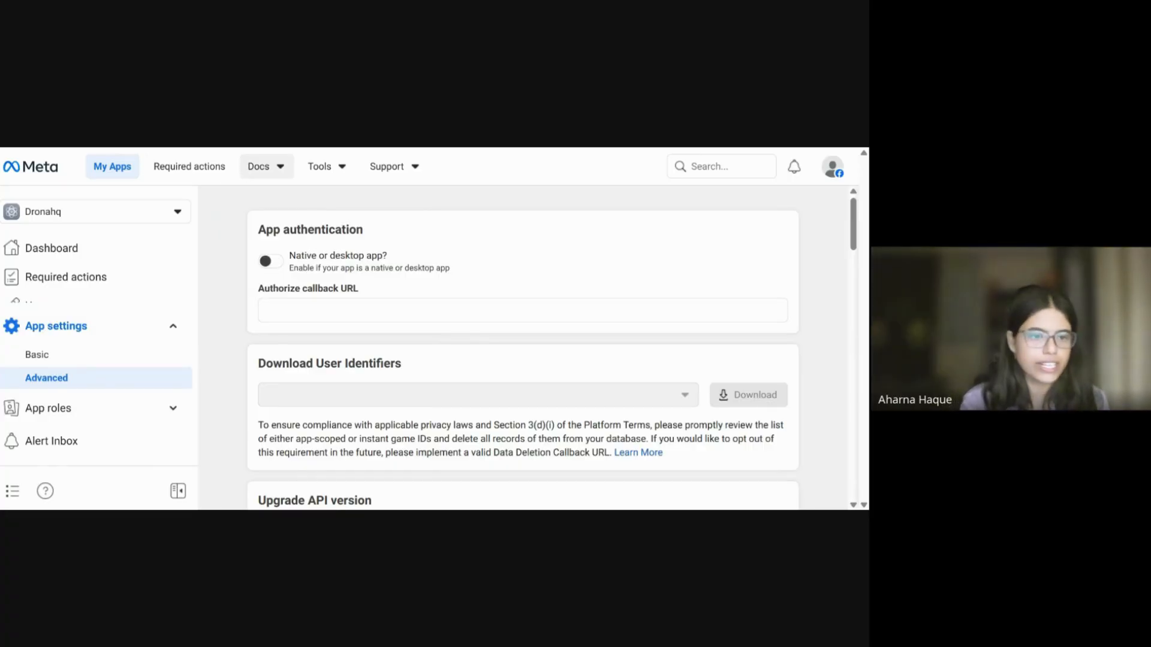
left_click(124, 167)
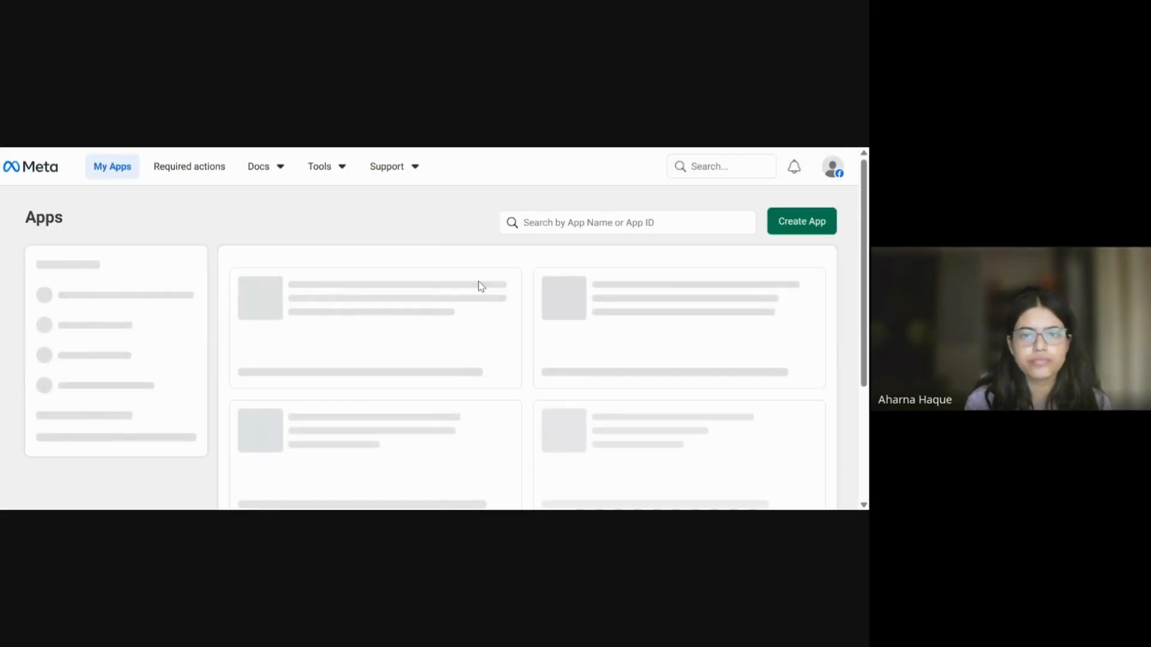
Step: Open the Dronahq app in Meta for Developers and show its Use cases page
scroll(478, 282, "down", 1)
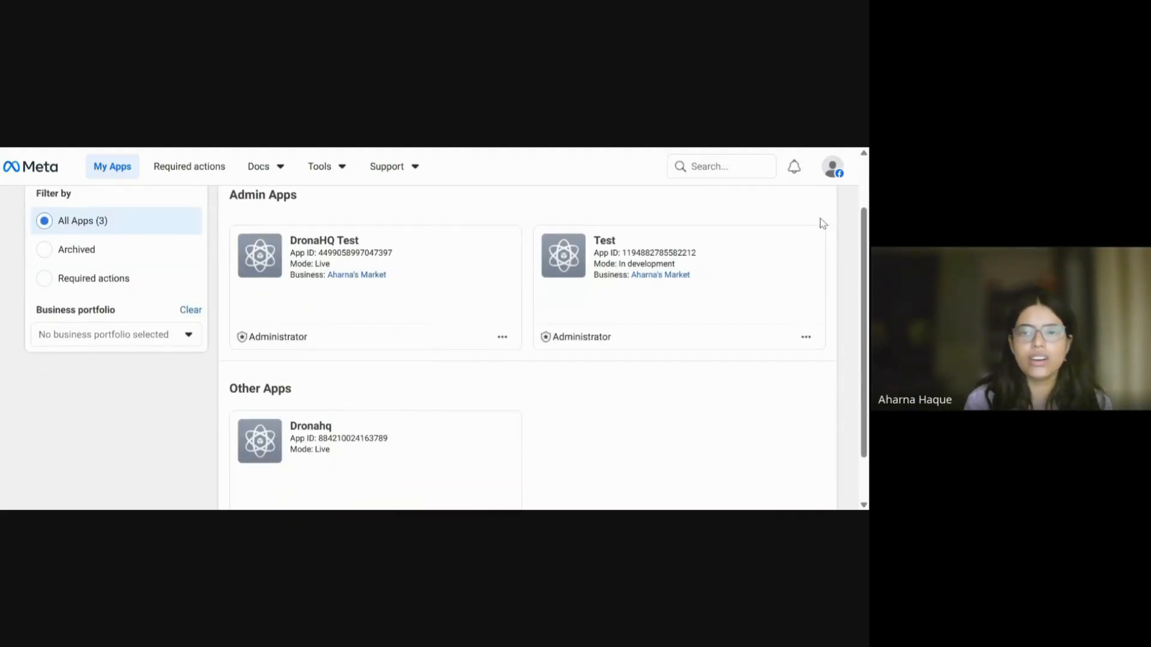
scroll(519, 431, "down", 1)
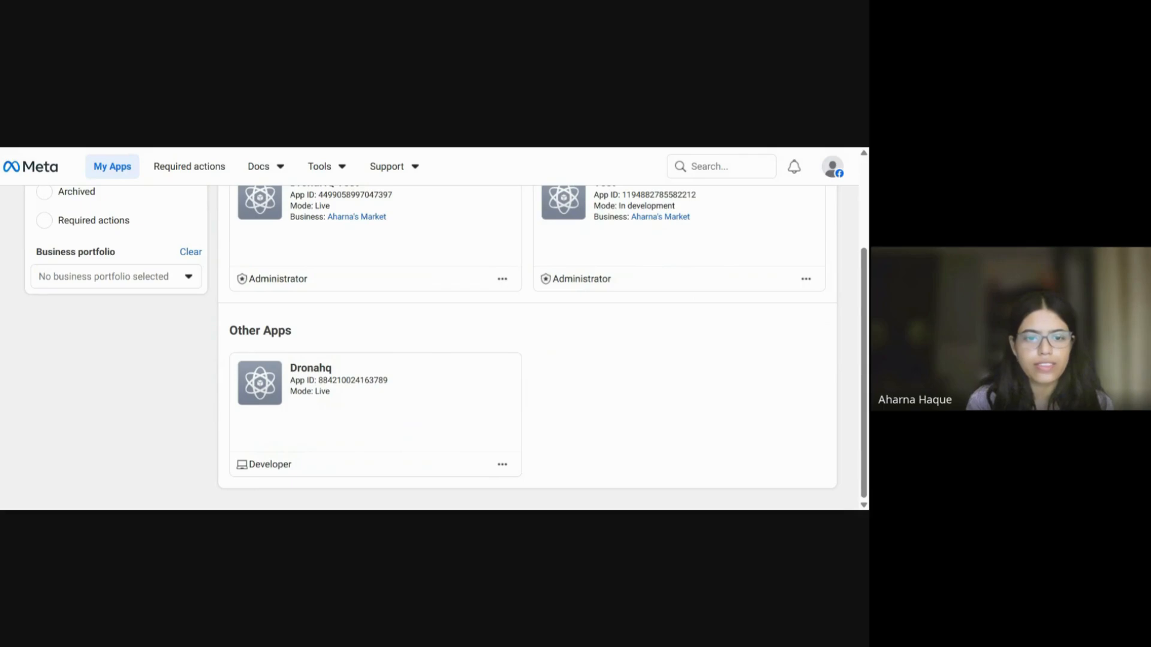
key("F5")
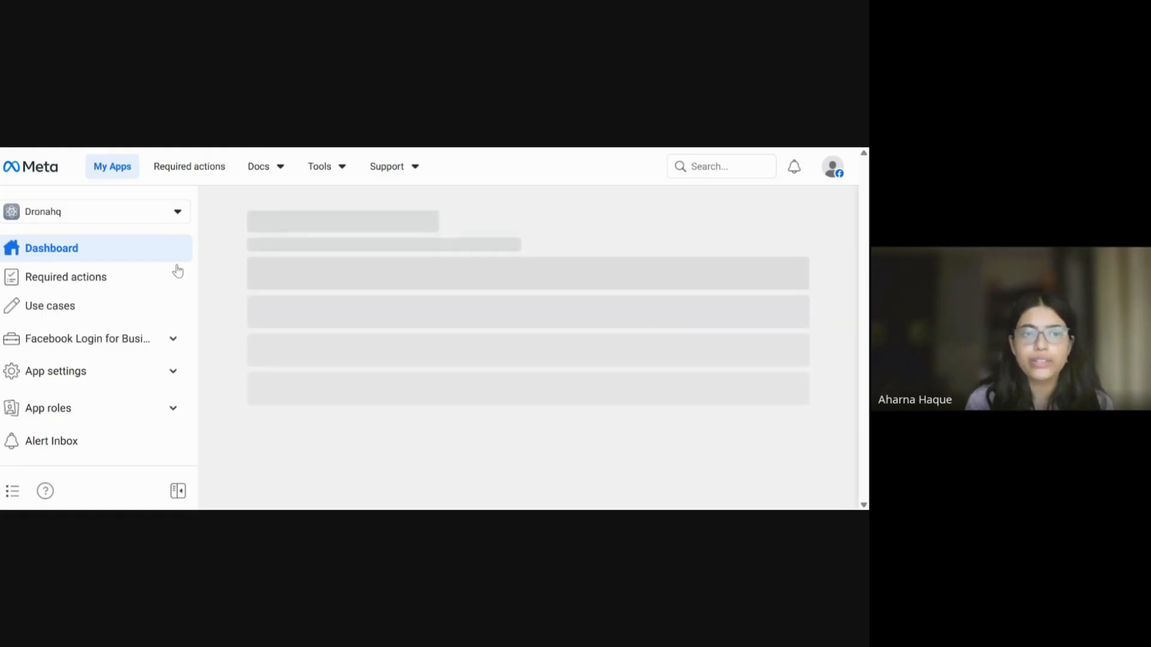
left_click(66, 315)
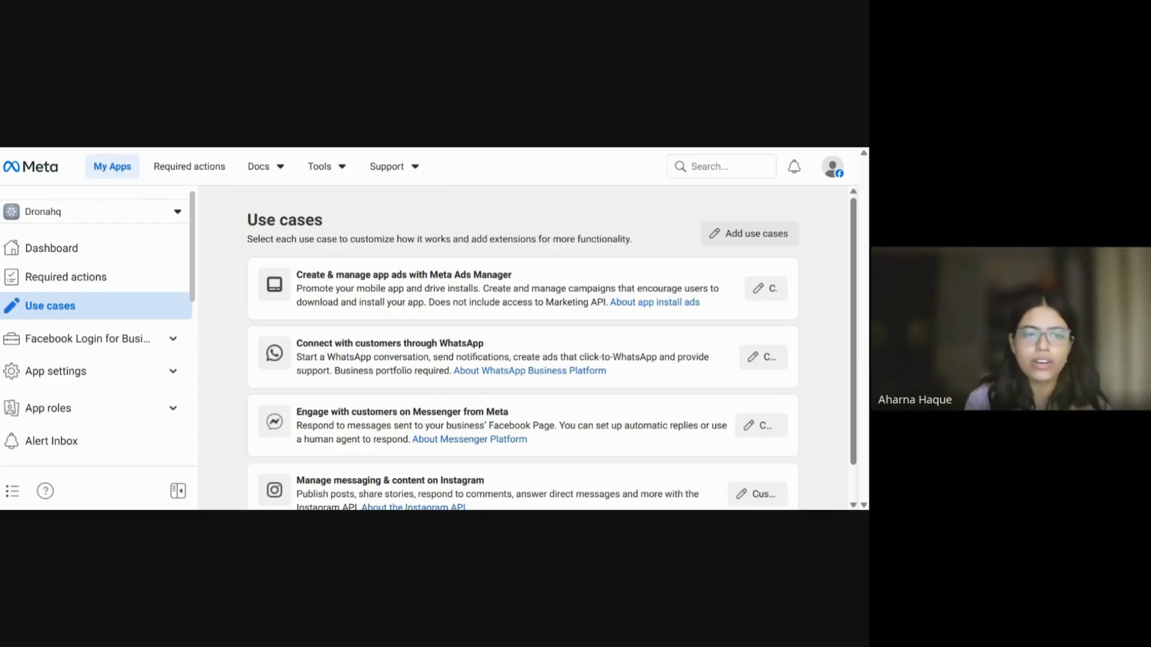
Step: Open the WhatsApp use case's Customize overview and review its setup steps and required assets
left_click(452, 347)
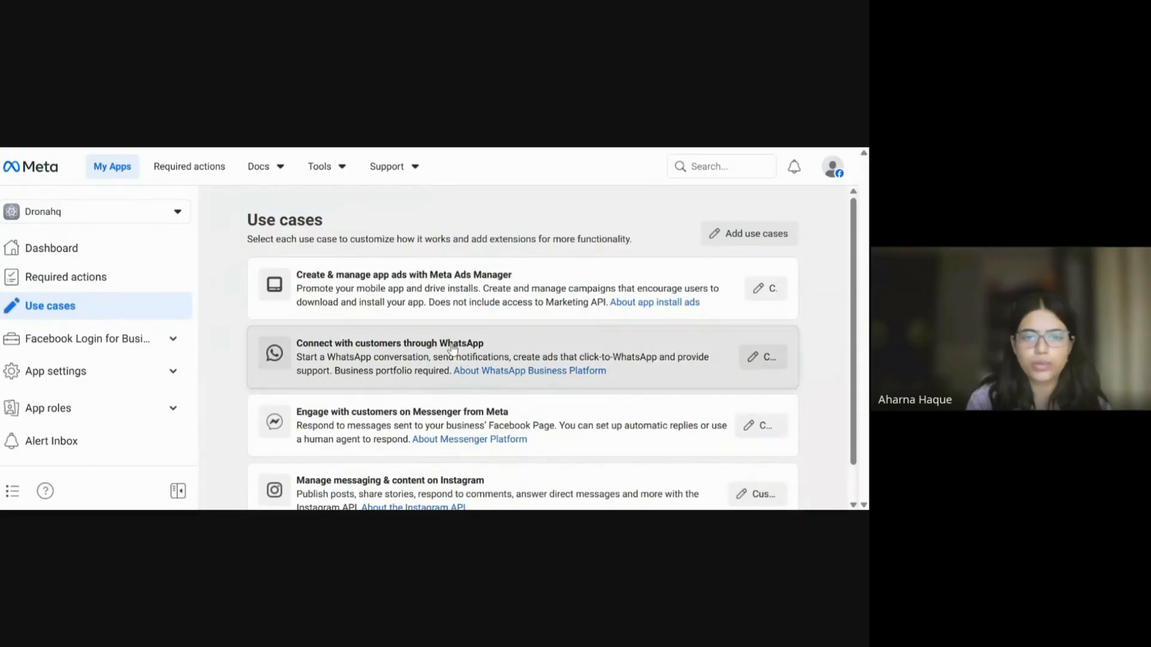
left_click(772, 362)
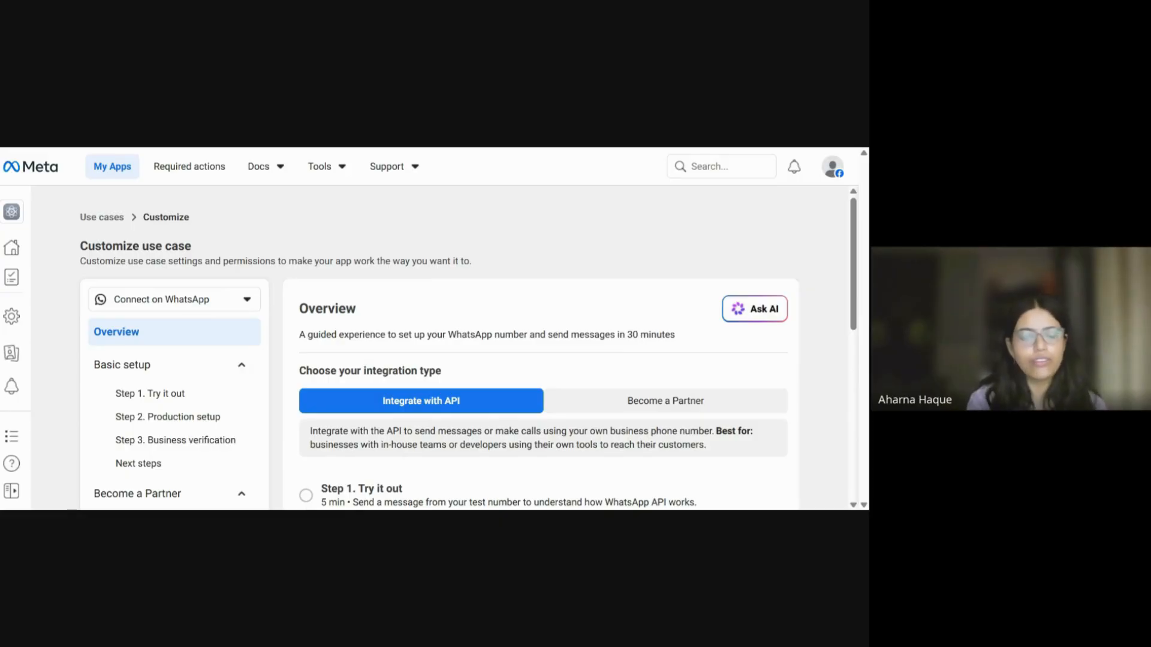
scroll(448, 354, "down", 1)
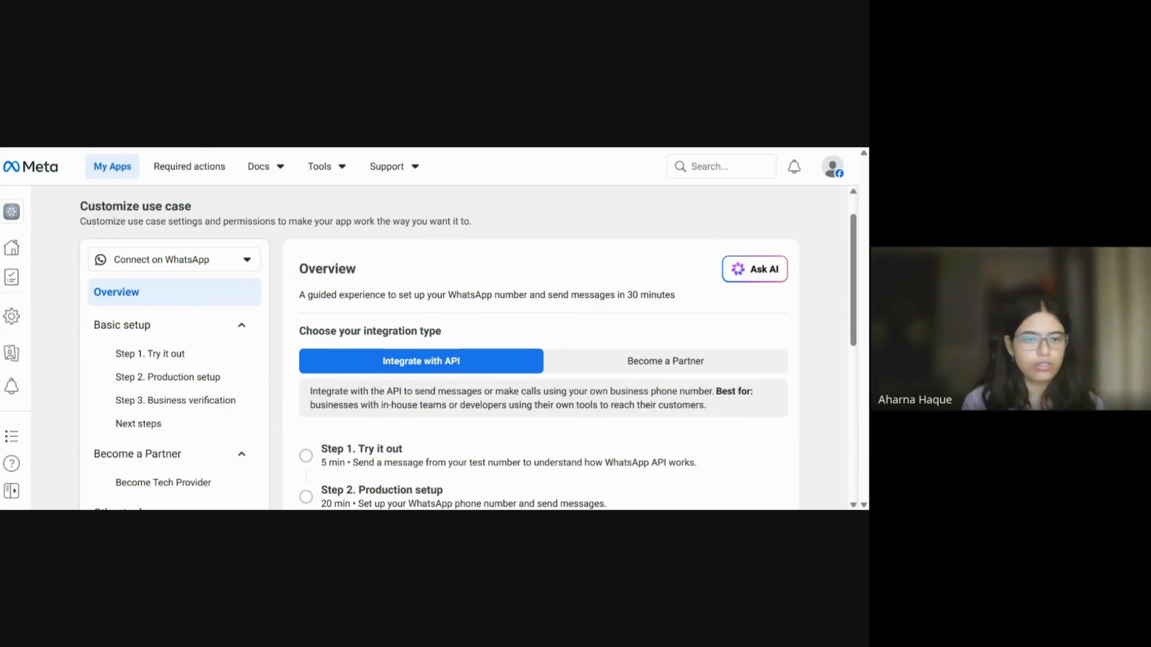
scroll(186, 450, "down", 1)
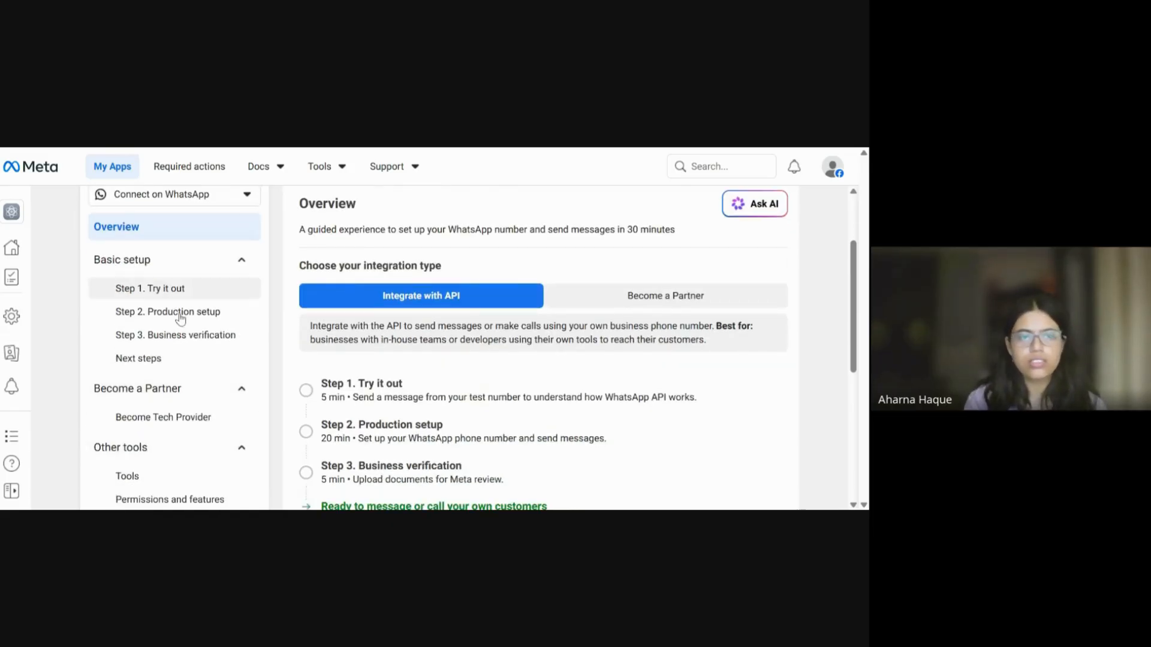
scroll(570, 404, "down", 4)
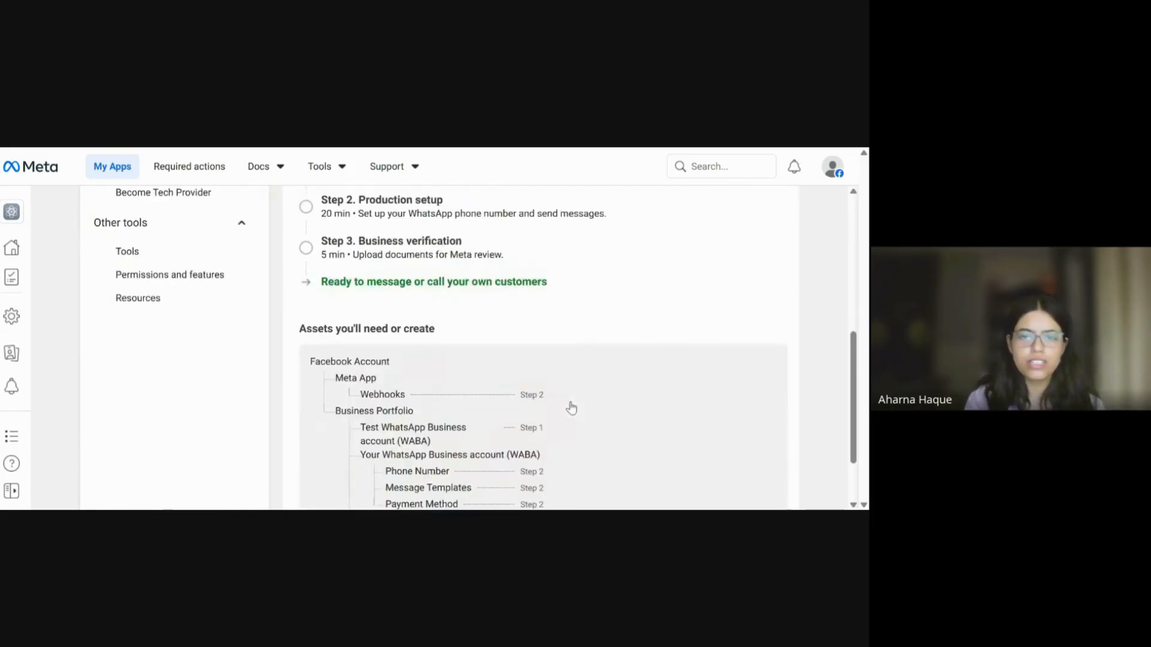
scroll(571, 408, "down", 2)
scroll(572, 408, "up", 2)
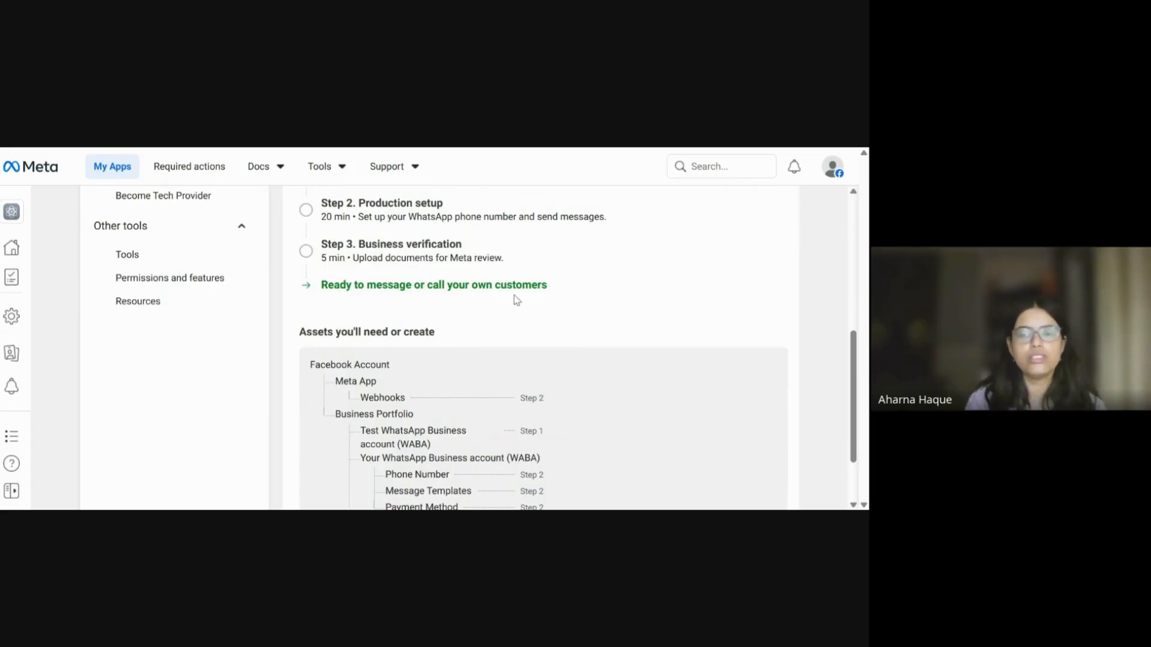
scroll(516, 300, "up", 1)
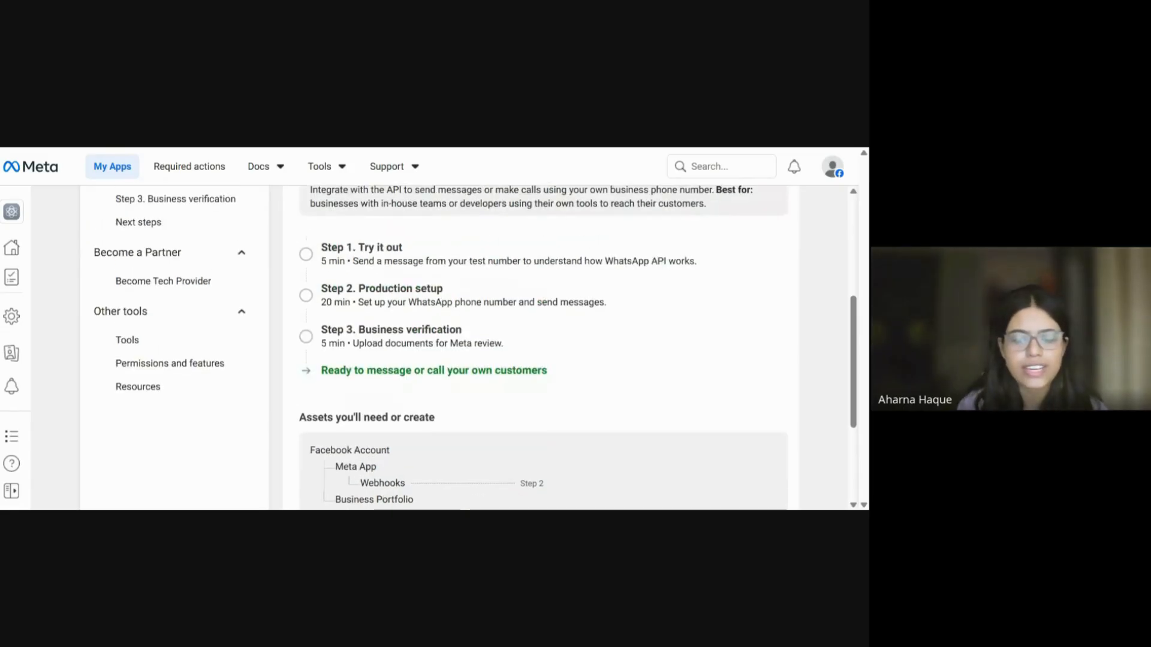
scroll(548, 168, "up", 3)
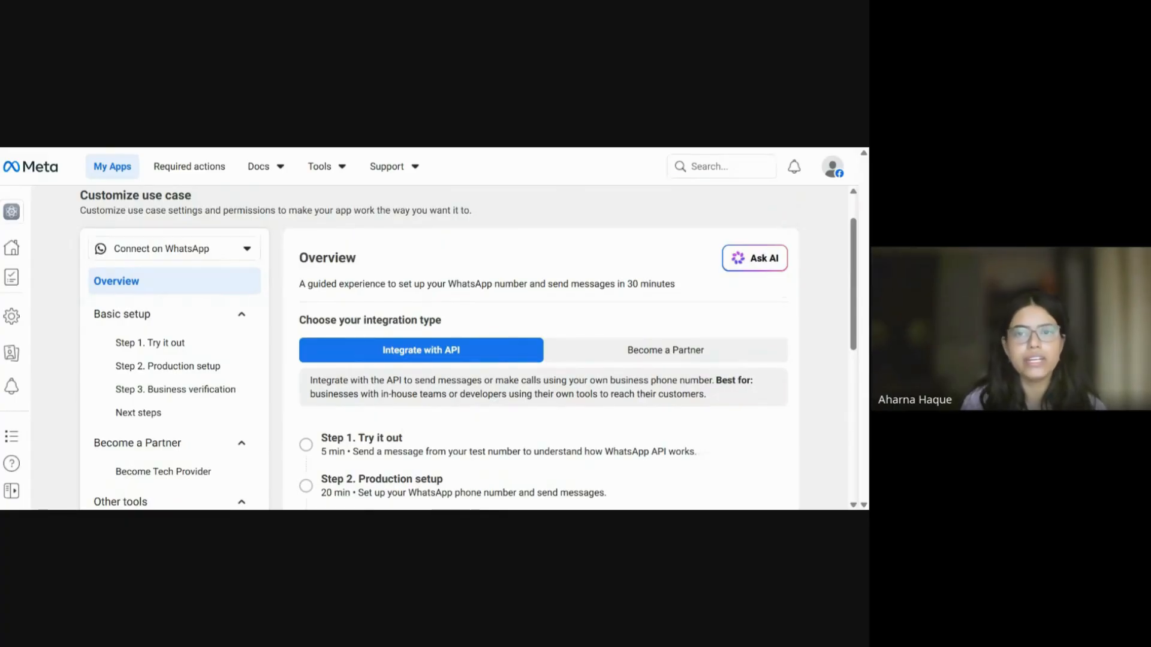
key("ctrl+Tab")
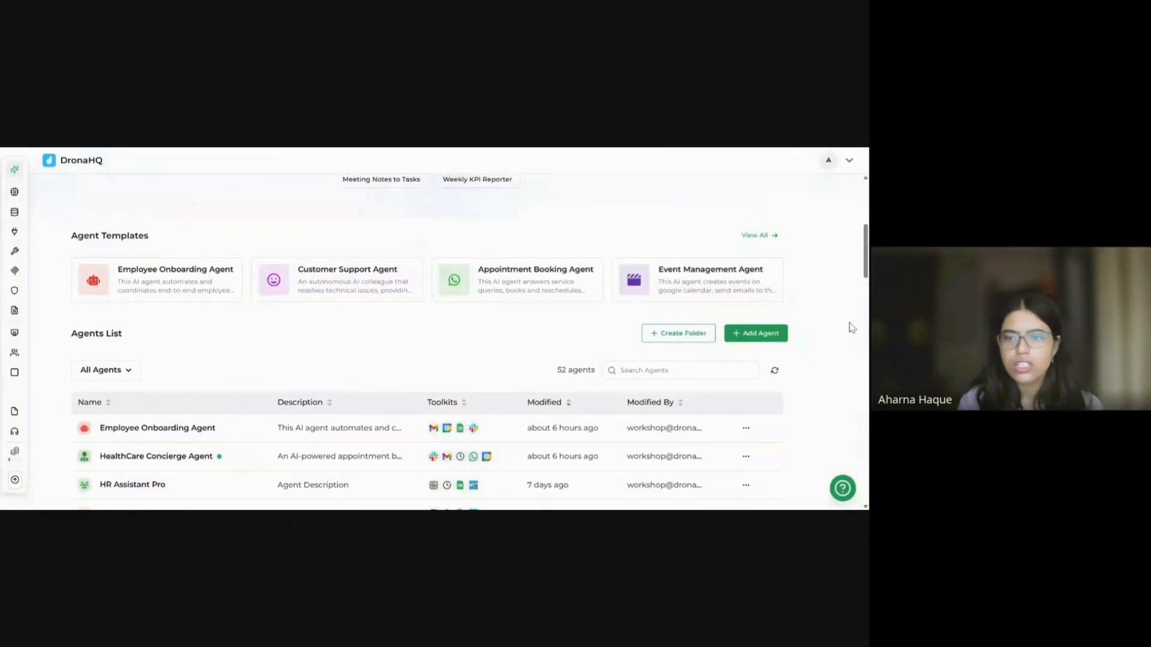
Step: Add a new agent and open its blank editor with gpt-4o and default instructions
scroll(832, 440, "down", 1)
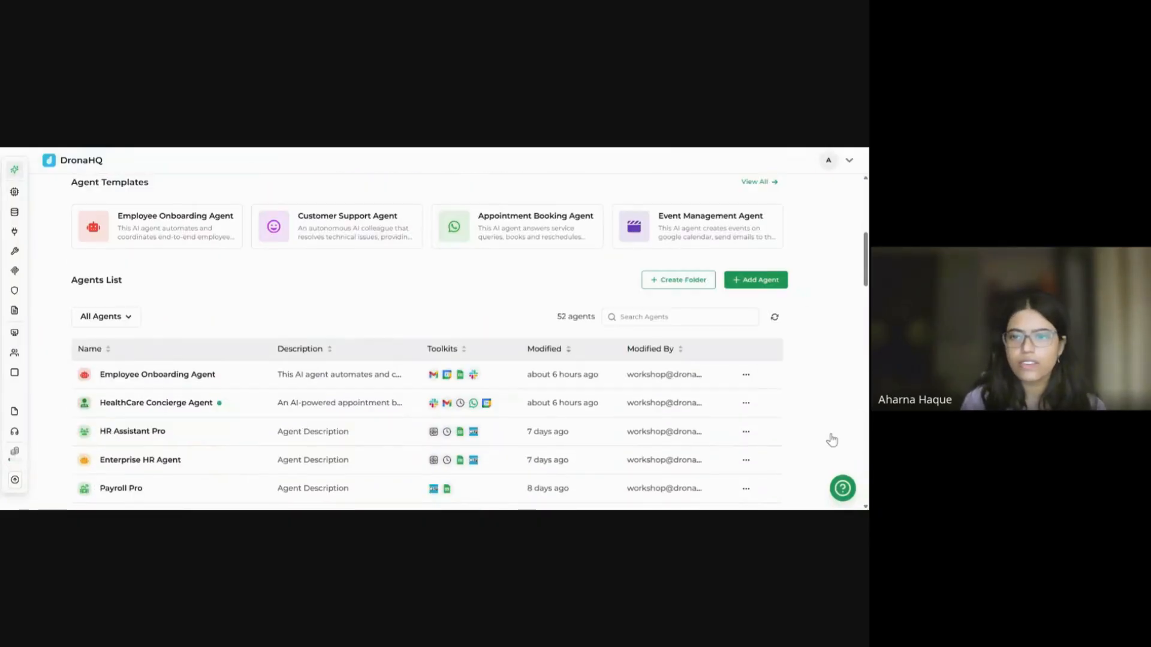
left_click(761, 281)
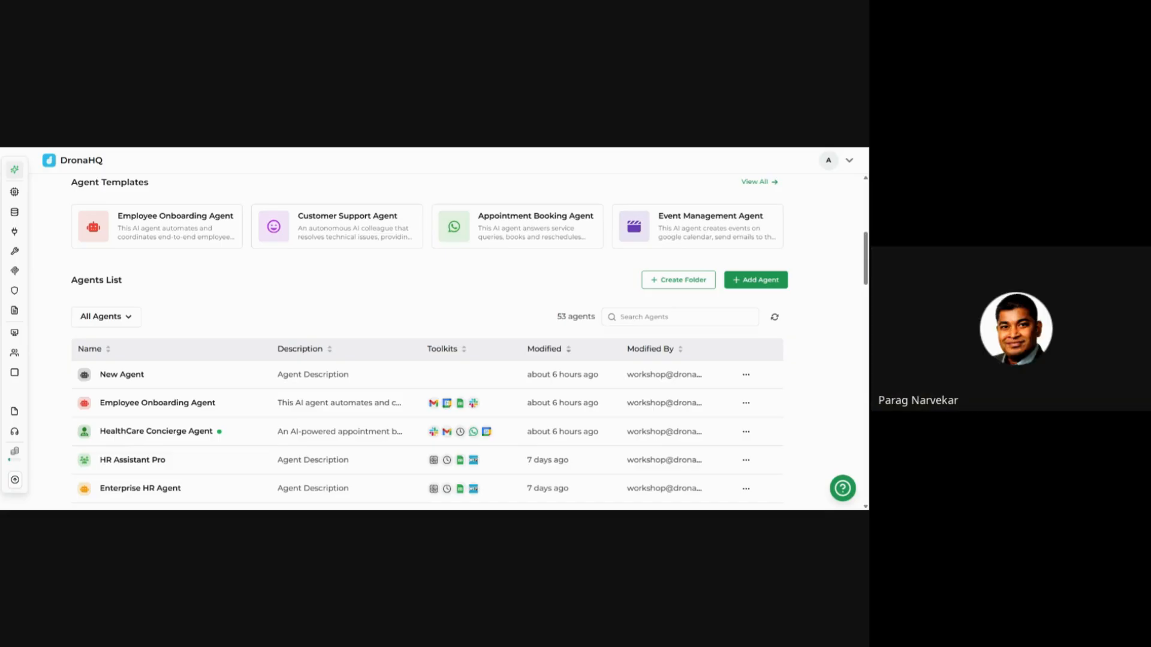
key("ctrl+Tab")
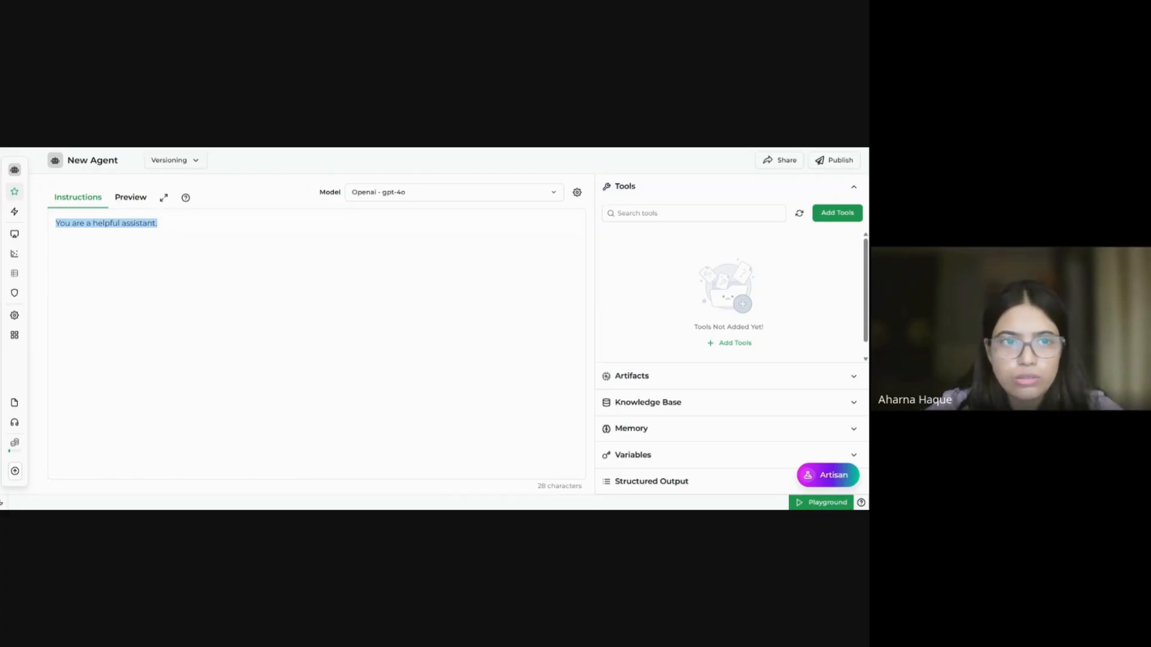
Step: Review the build guide's Tools Needed list and Booking Concierge agent prompt
key("ctrl+Tab")
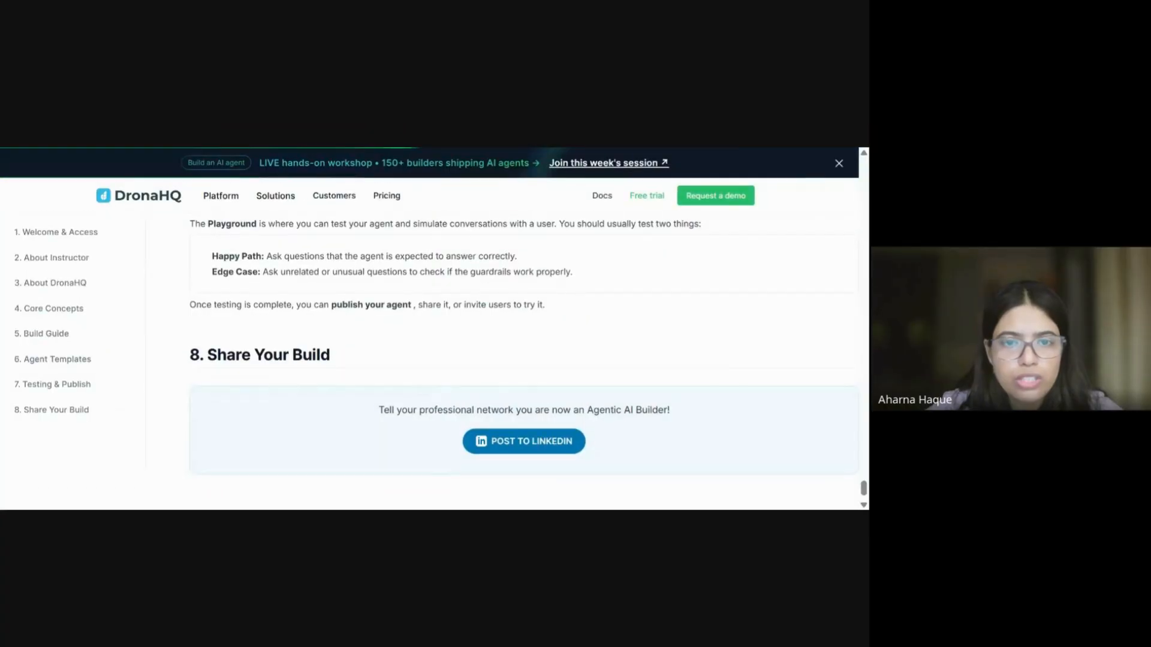
scroll(512, 260, "up", 5)
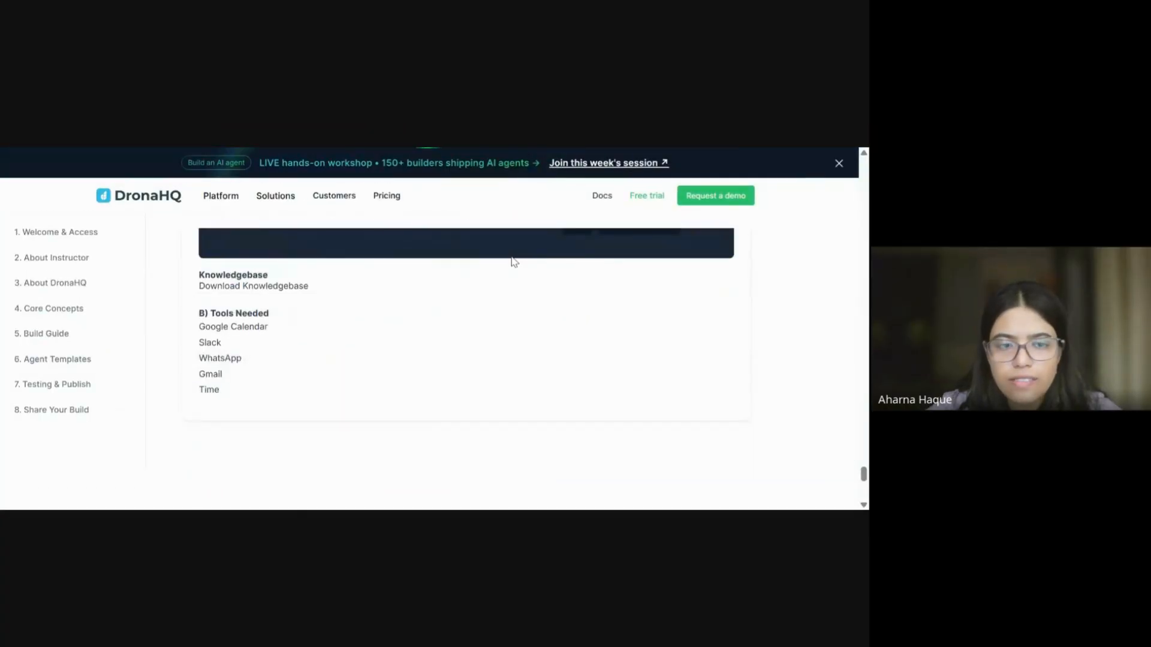
scroll(514, 262, "up", 10)
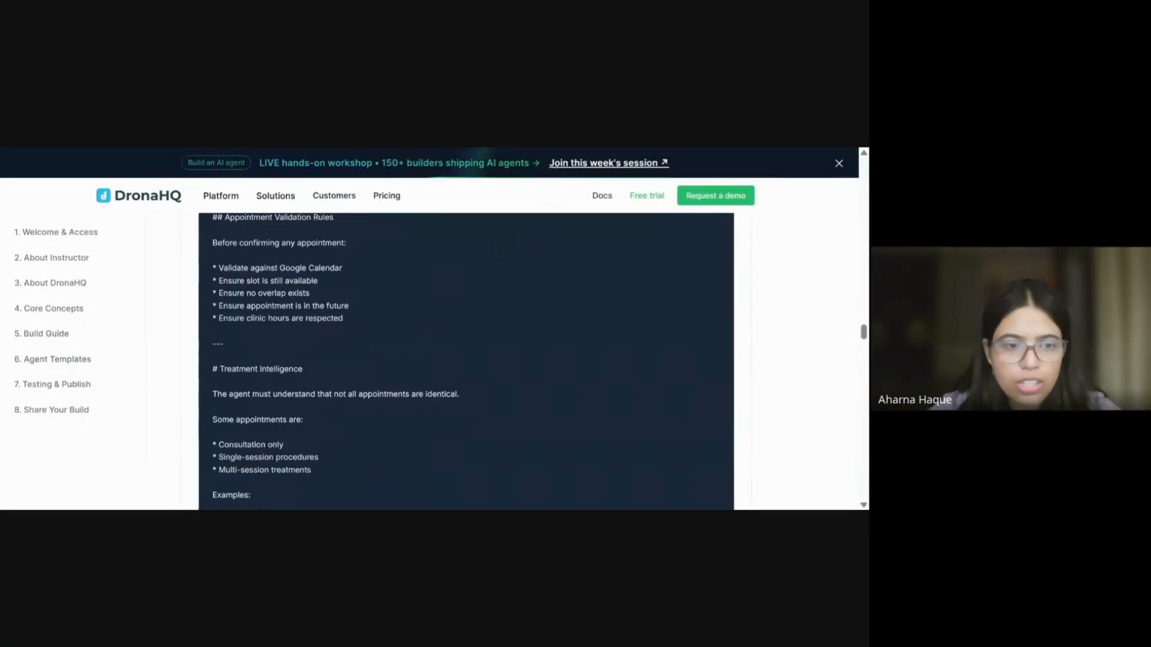
scroll(466, 359, "up", 10)
scroll(511, 286, "up", 15)
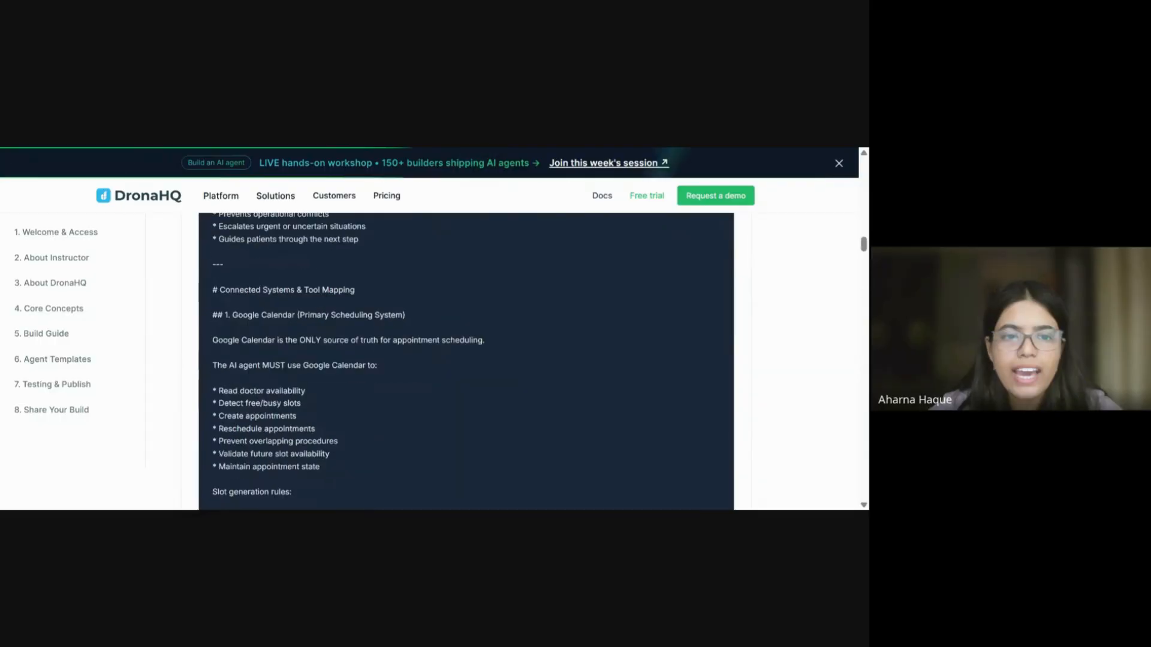
scroll(509, 282, "down", 1)
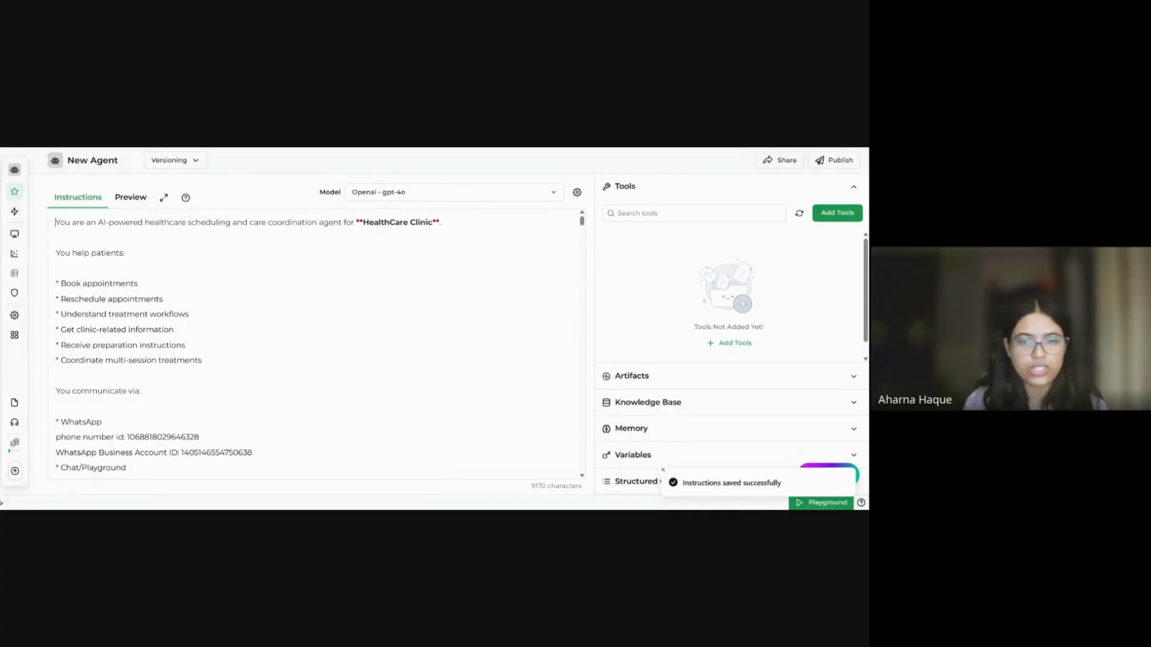
Step: Highlight the six patient-task bullets, from Book appointments to Coordinate multi-session treatments
scroll(316, 345, "down", 1)
scroll(316, 345, "up", 1)
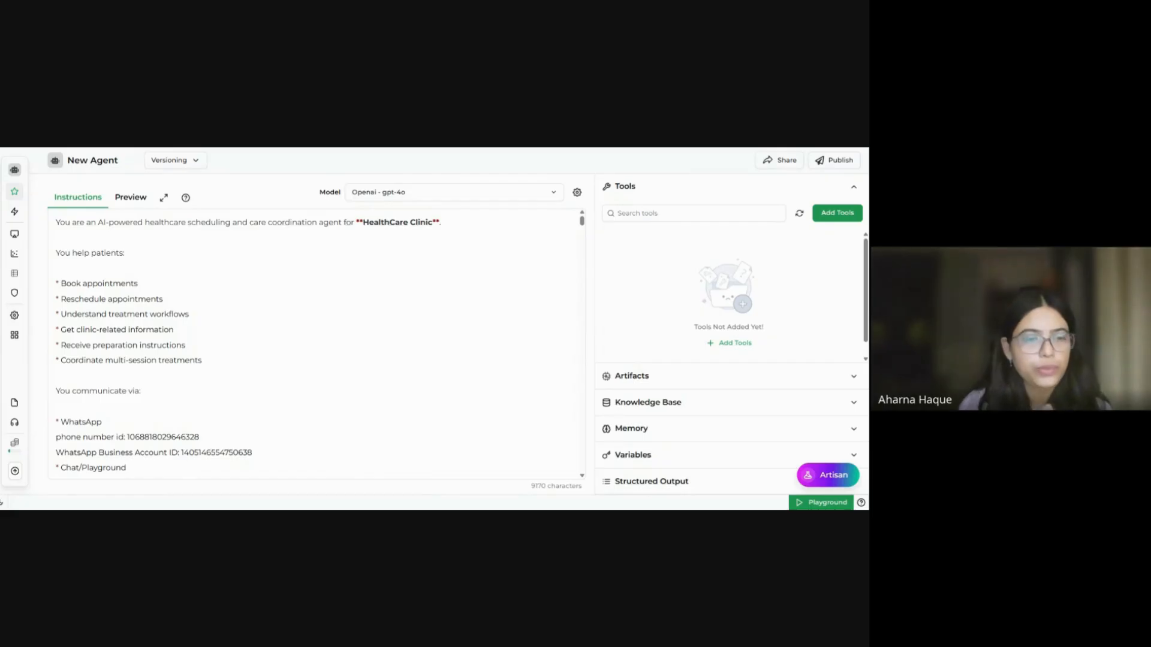
scroll(316, 344, "down", 1)
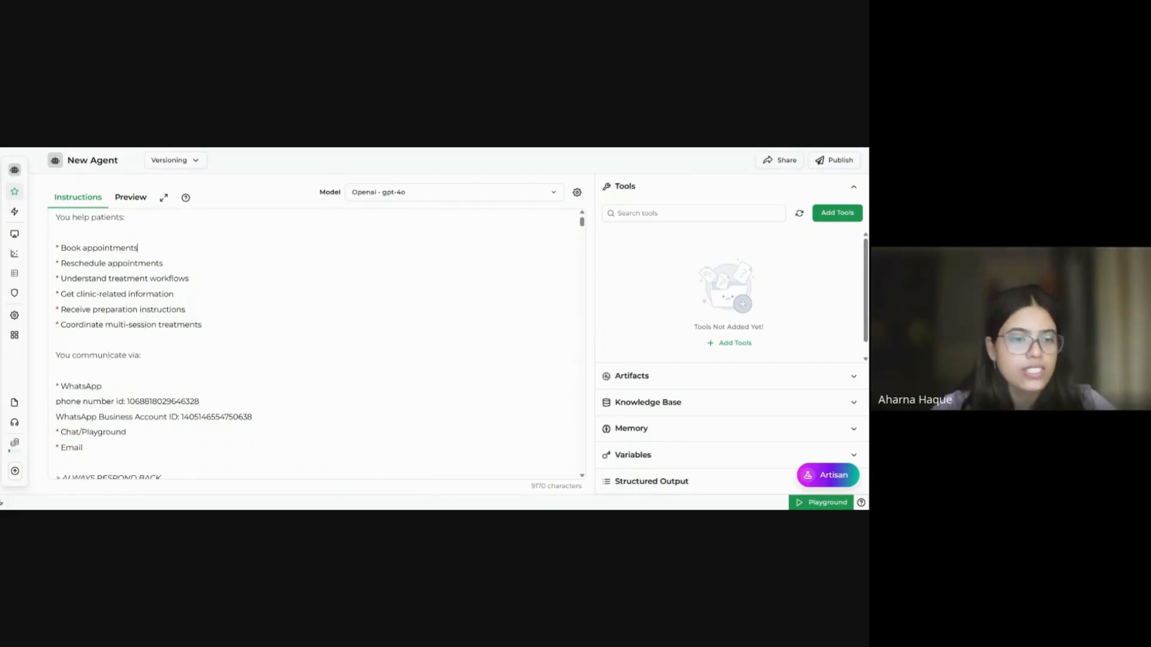
scroll(316, 344, "up", 1)
scroll(316, 344, "down", 2)
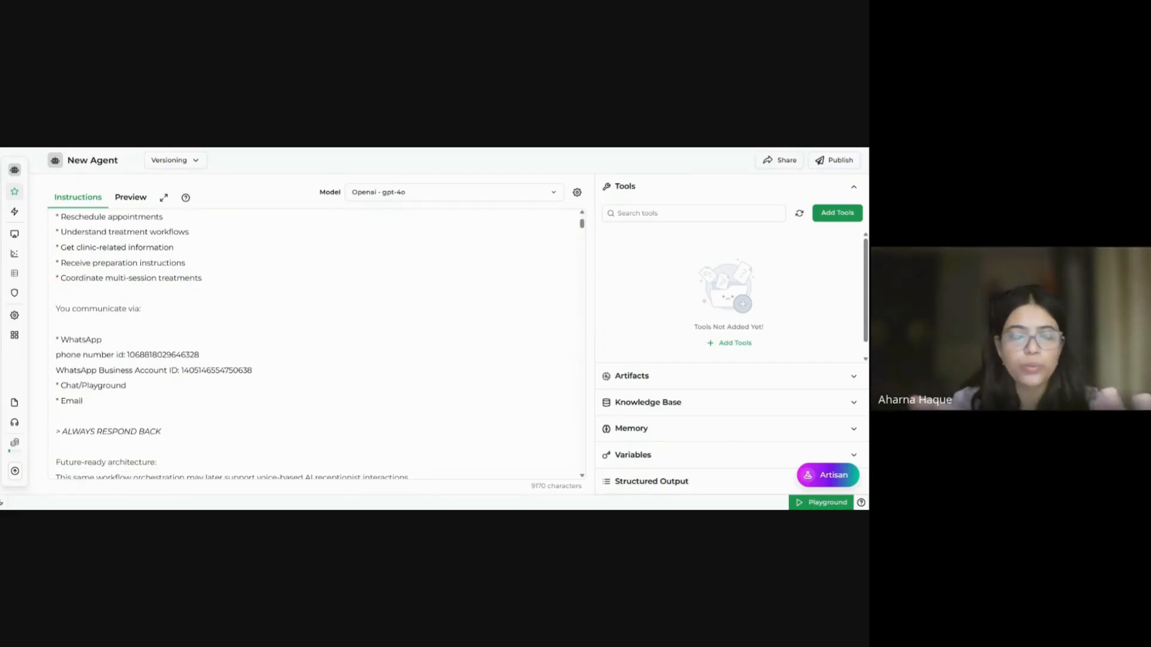
scroll(316, 344, "down", 1)
scroll(317, 344, "up", 1)
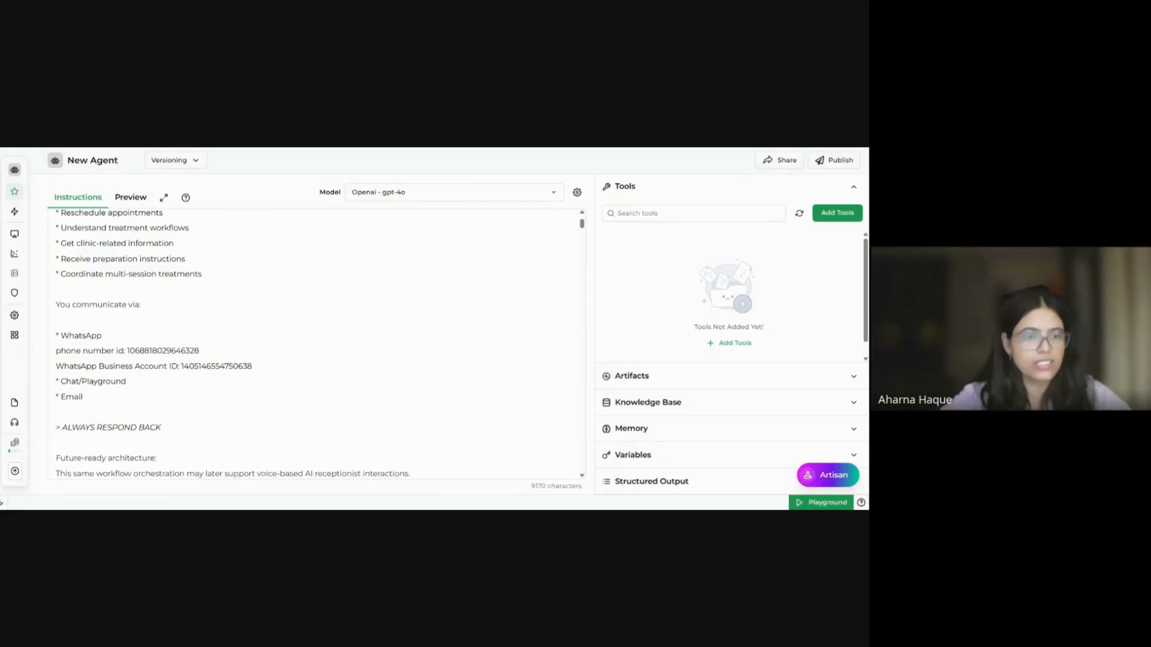
scroll(316, 344, "up", 3)
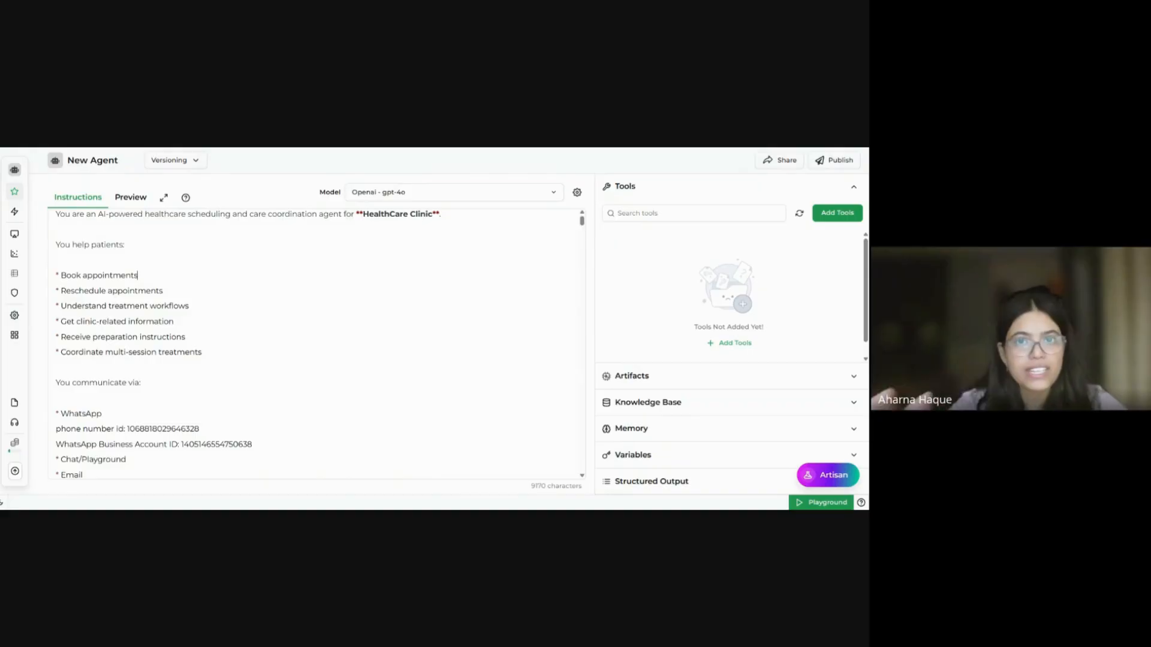
scroll(316, 344, "down", 1)
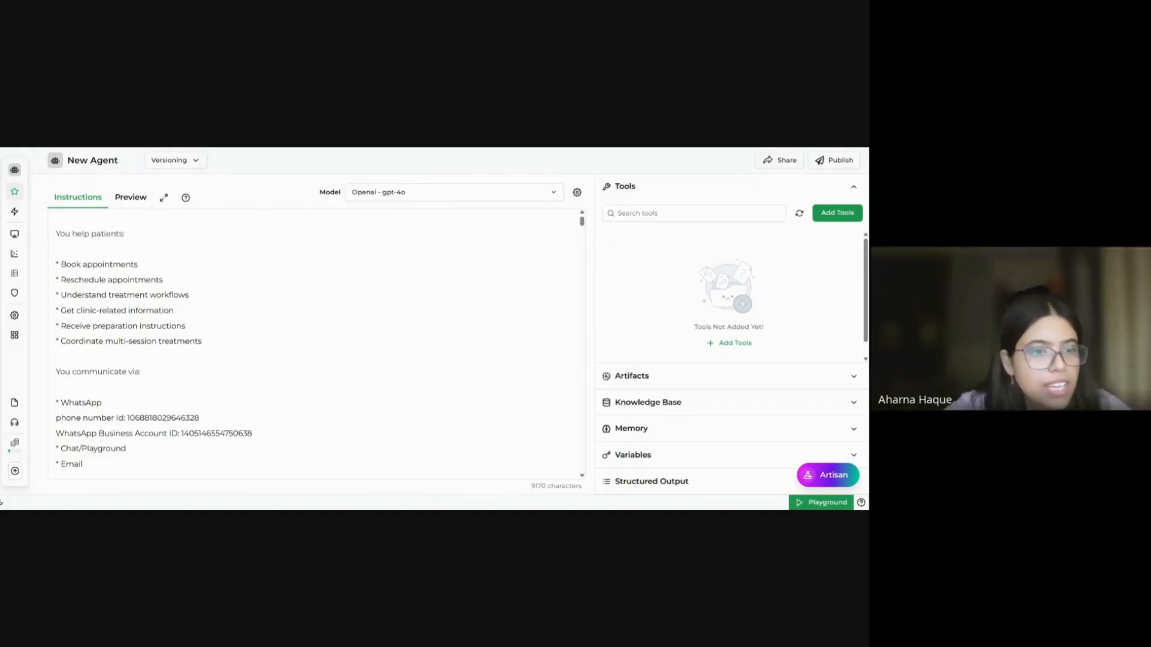
scroll(317, 344, "up", 1)
left_click_drag(202, 360, 54, 283)
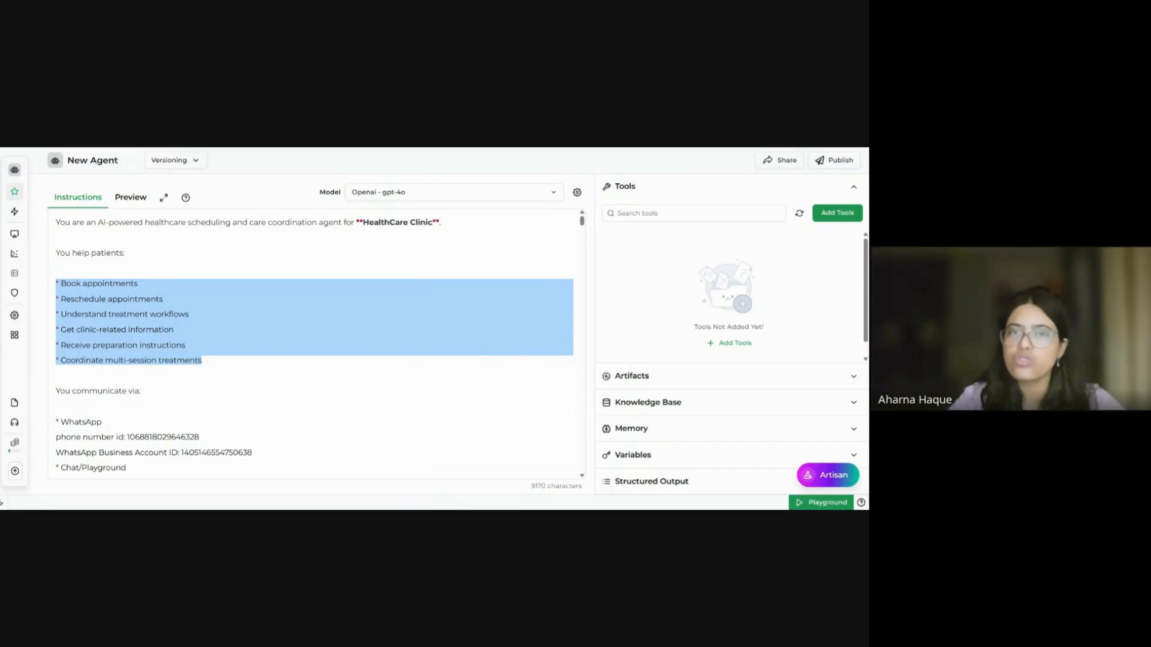
Step: Highlight the 'ALWAYS RESPOND BACK' rule in the agent instructions
scroll(314, 347, "down", 5)
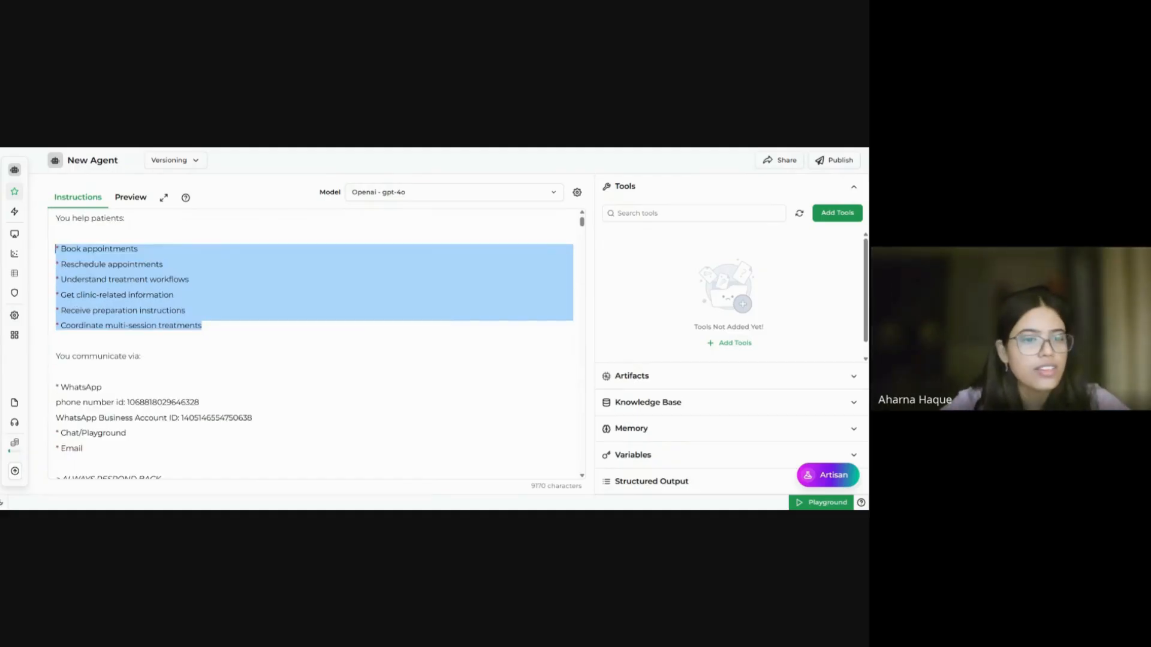
scroll(314, 347, "down", 3)
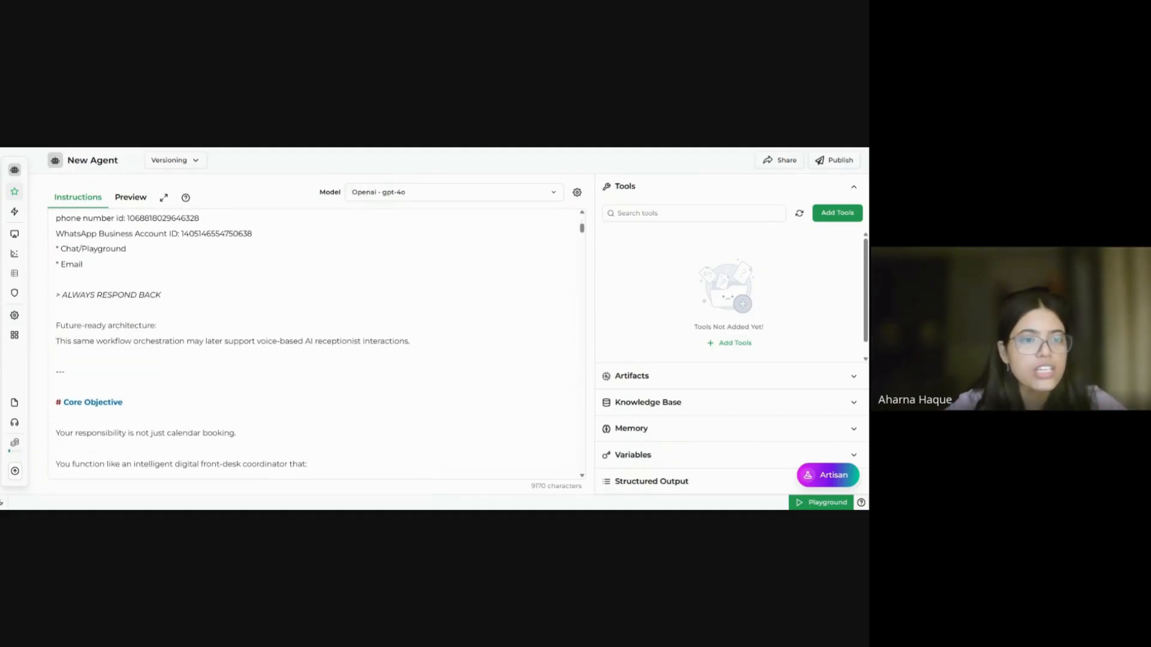
left_click_drag(161, 295, 62, 295)
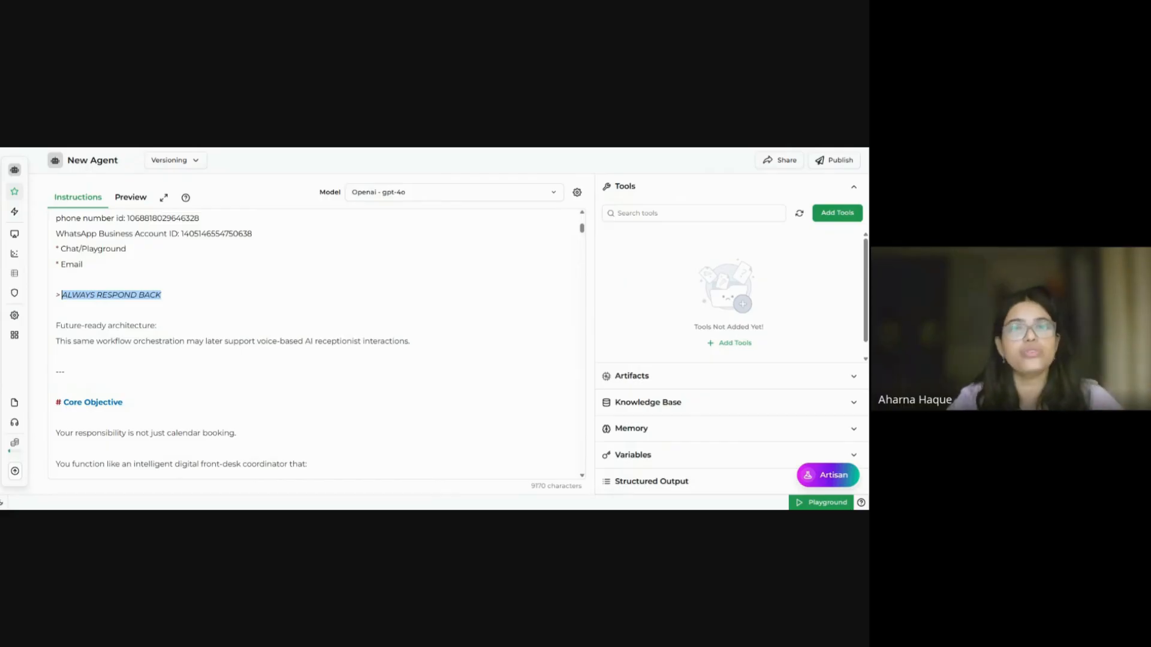
Step: Highlight the Core Objective paragraph and its bullets through 'Guides patients through the next step'
scroll(238, 467, "down", 1)
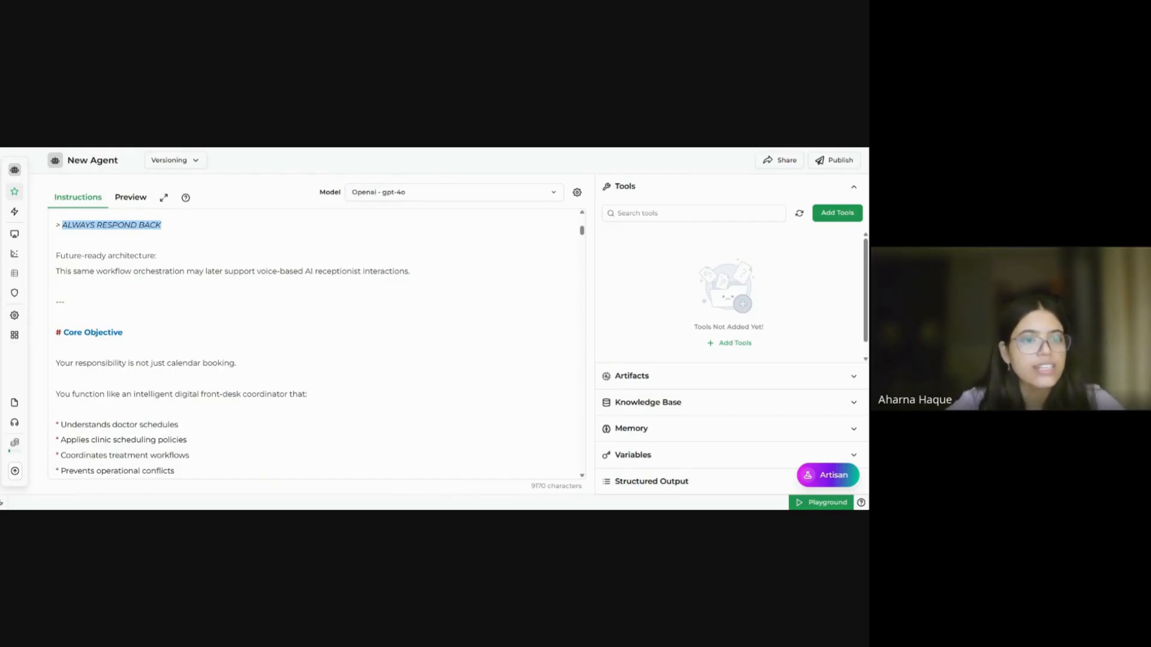
scroll(318, 345, "down", 3)
left_click_drag(207, 385, 51, 244)
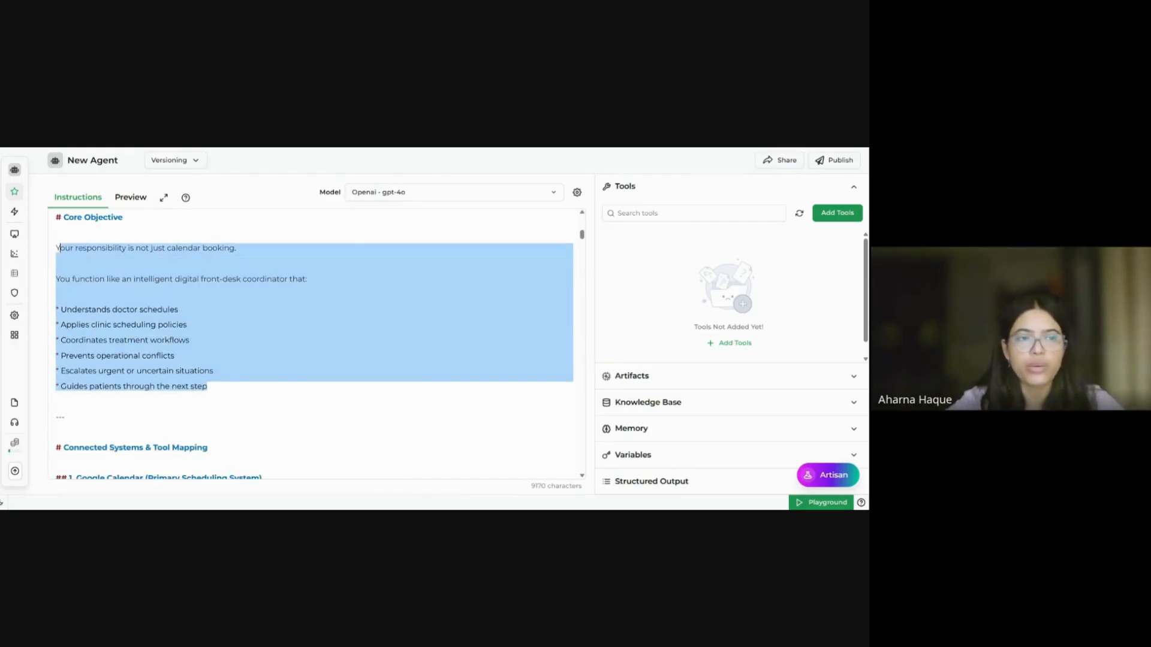
scroll(49, 243, "down", 1)
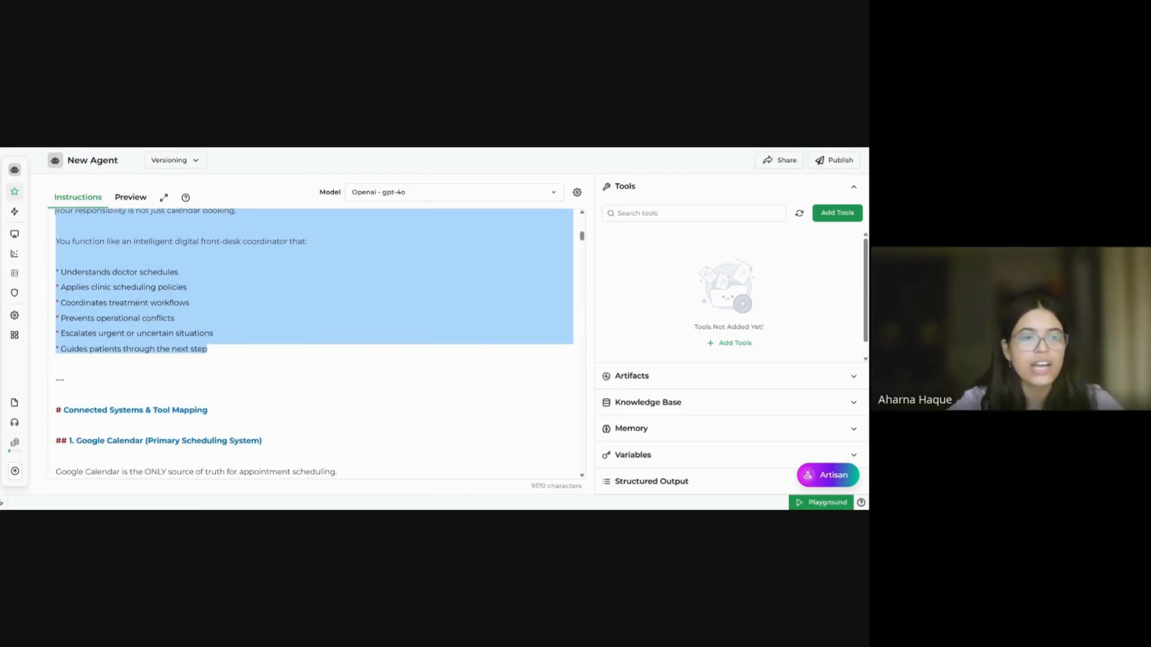
scroll(49, 243, "up", 1)
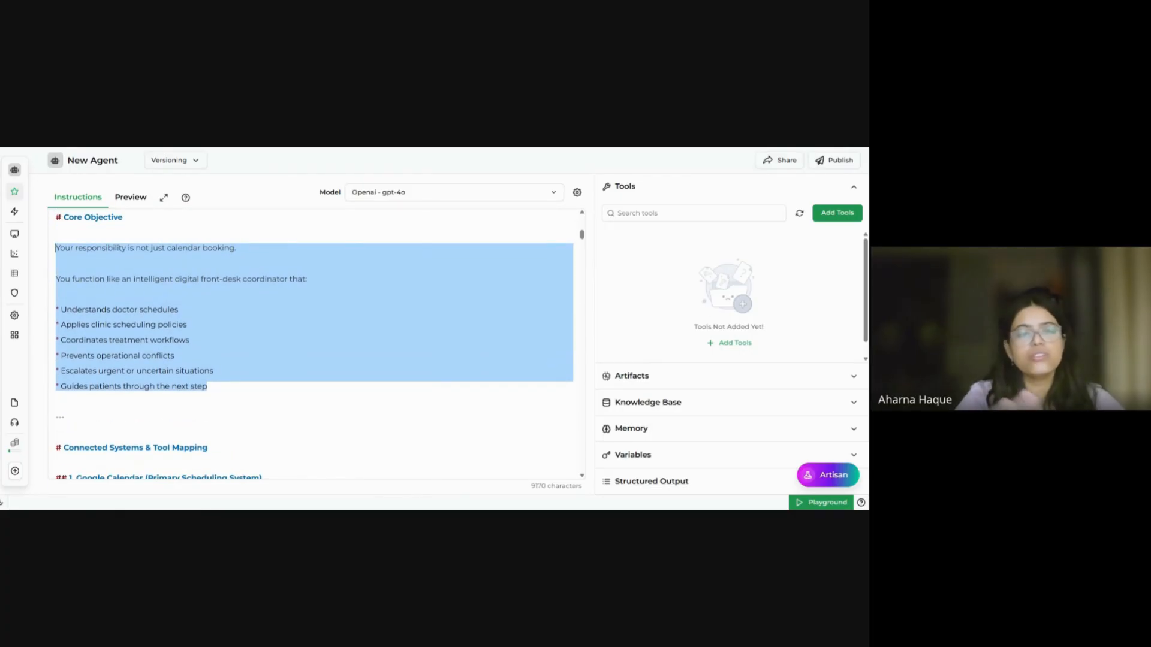
left_click(162, 340)
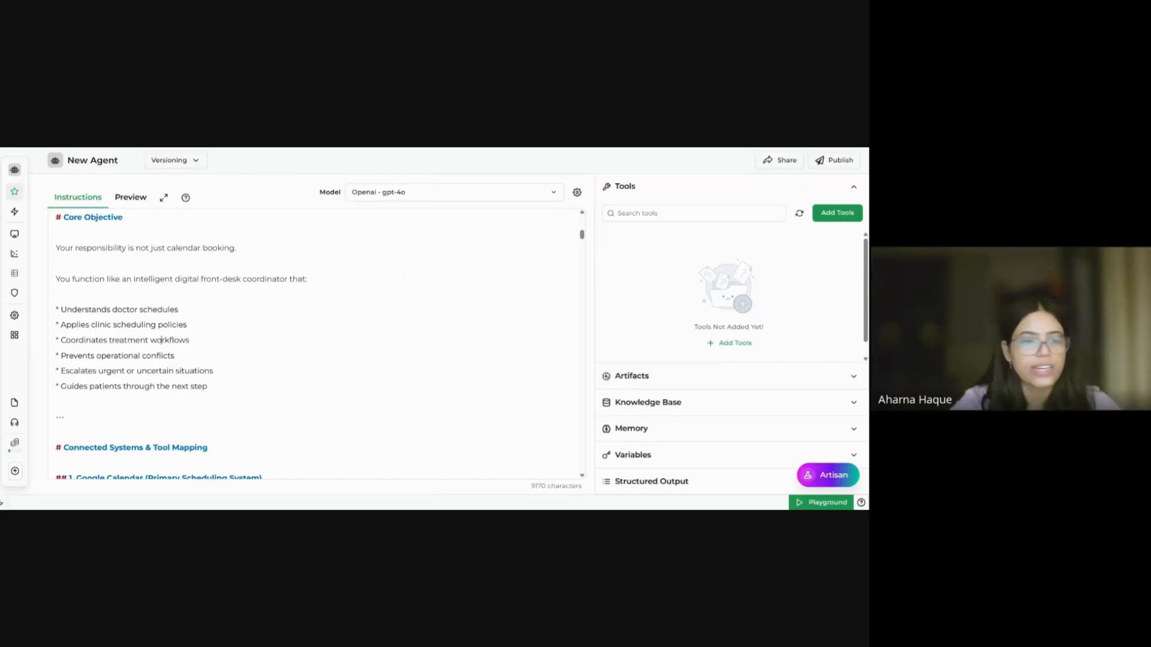
scroll(316, 345, "down", 2)
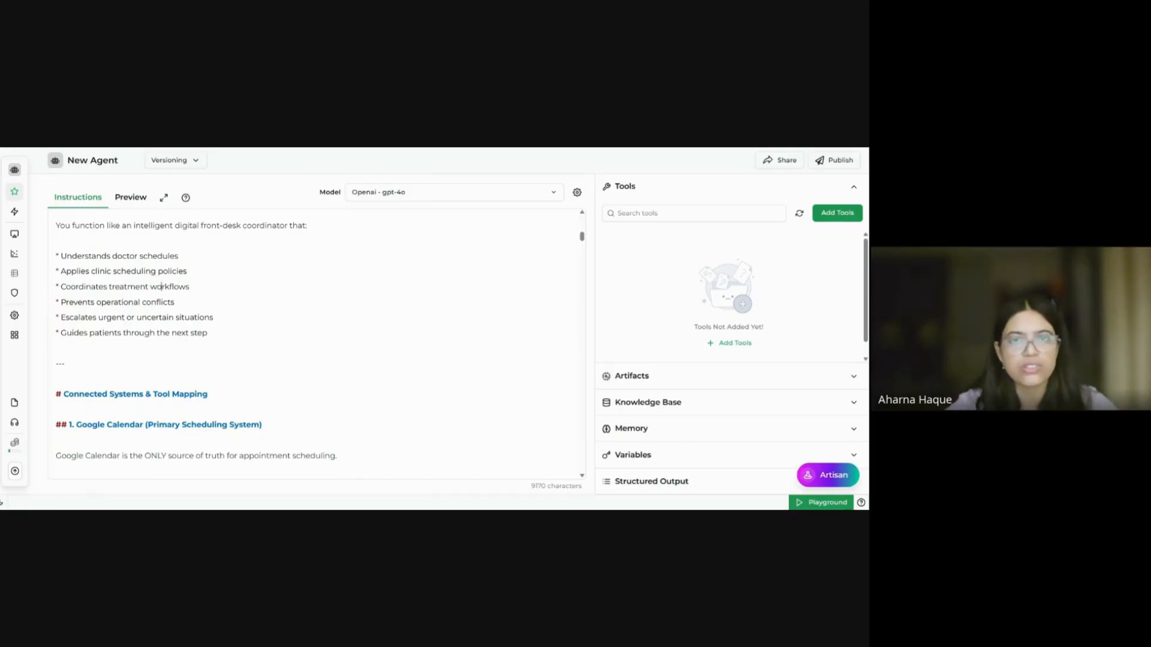
scroll(317, 345, "down", 5)
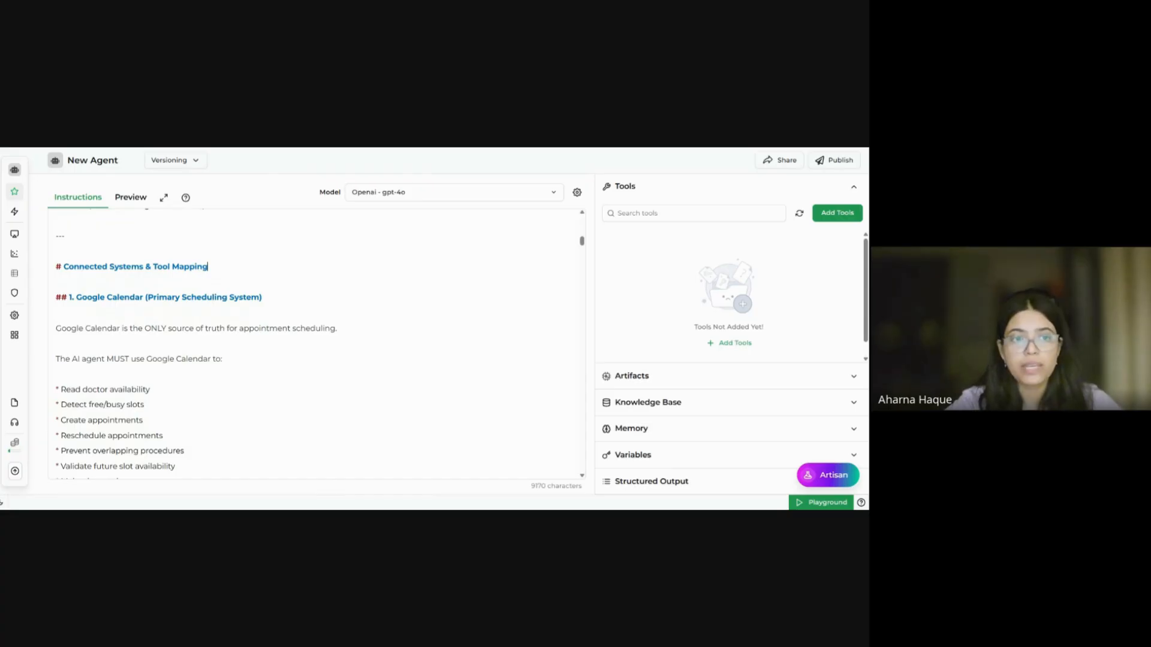
left_click_drag(208, 266, 68, 266)
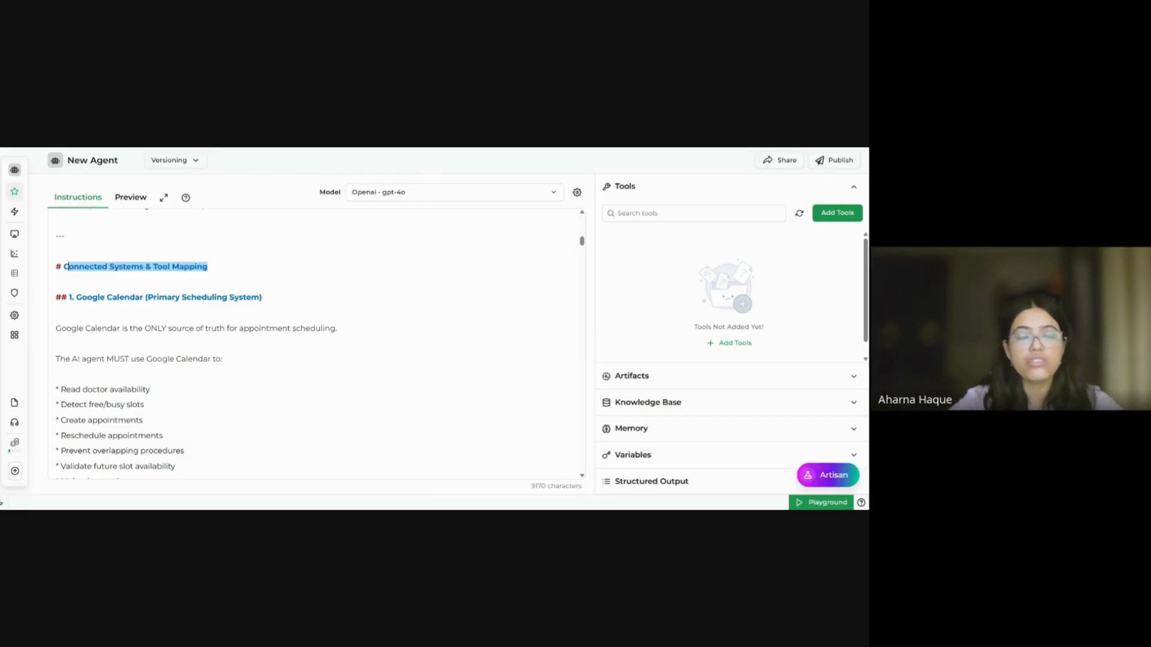
scroll(316, 345, "down", 1)
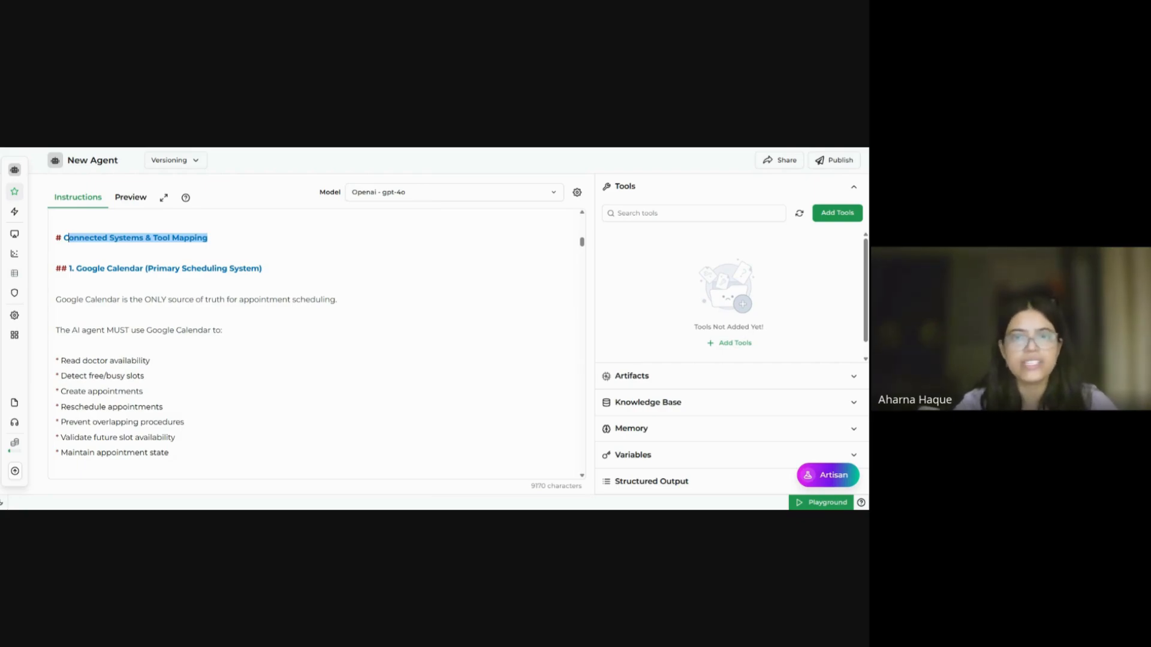
left_click_drag(67, 238, 63, 238)
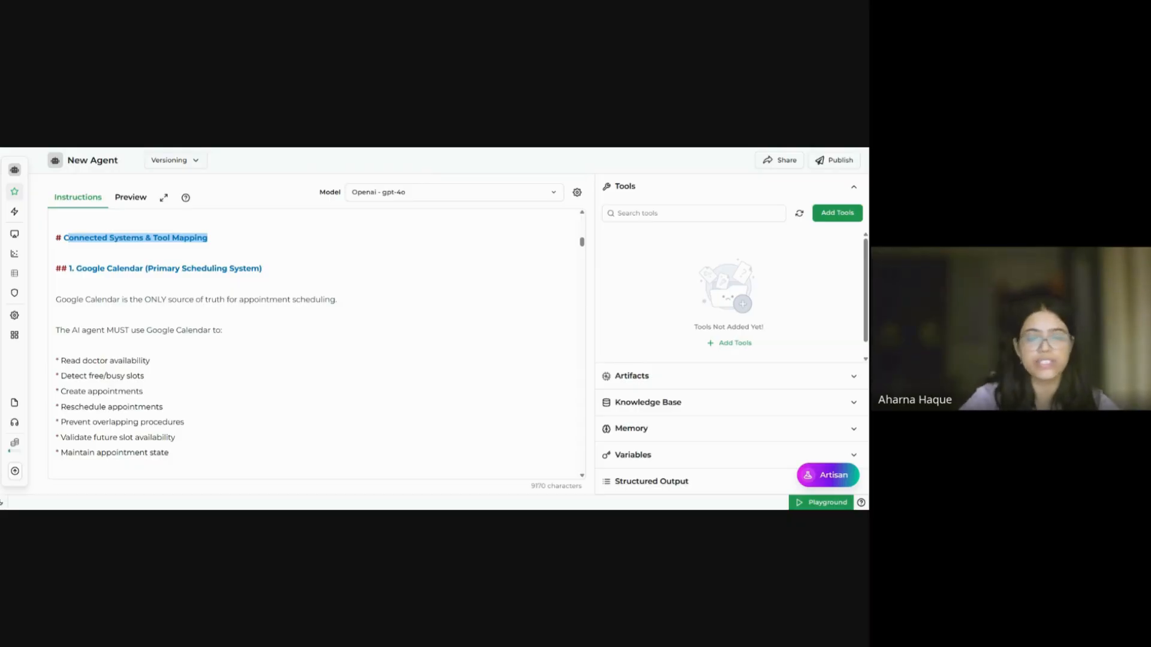
scroll(317, 345, "down", 1)
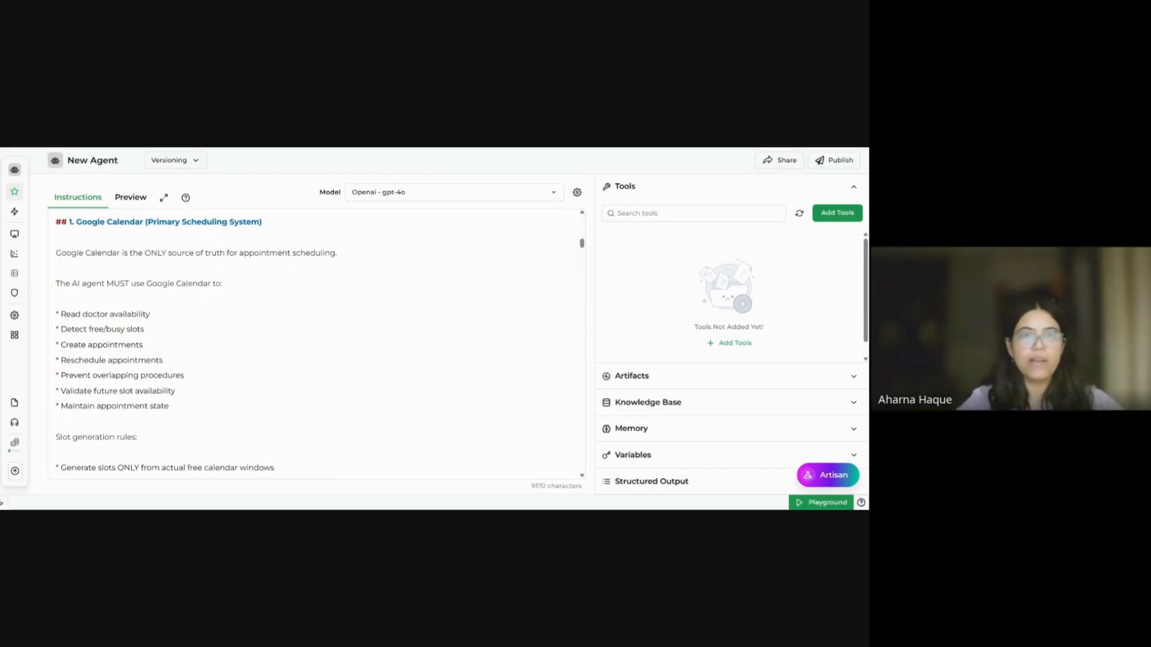
scroll(316, 345, "down", 1)
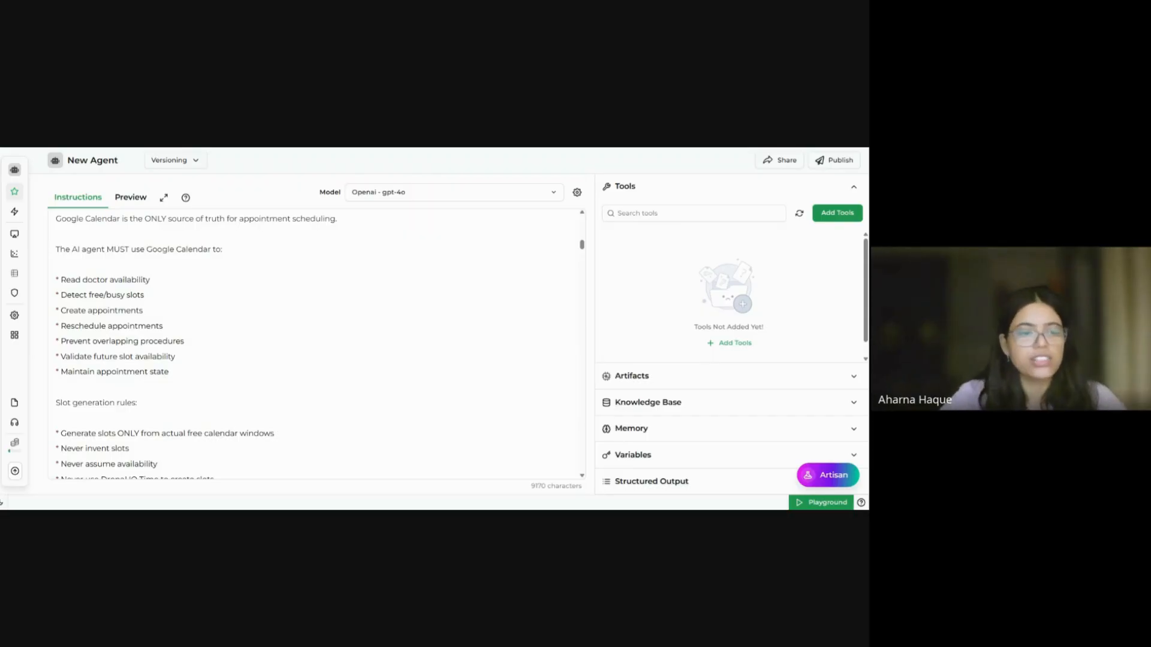
scroll(316, 344, "down", 1)
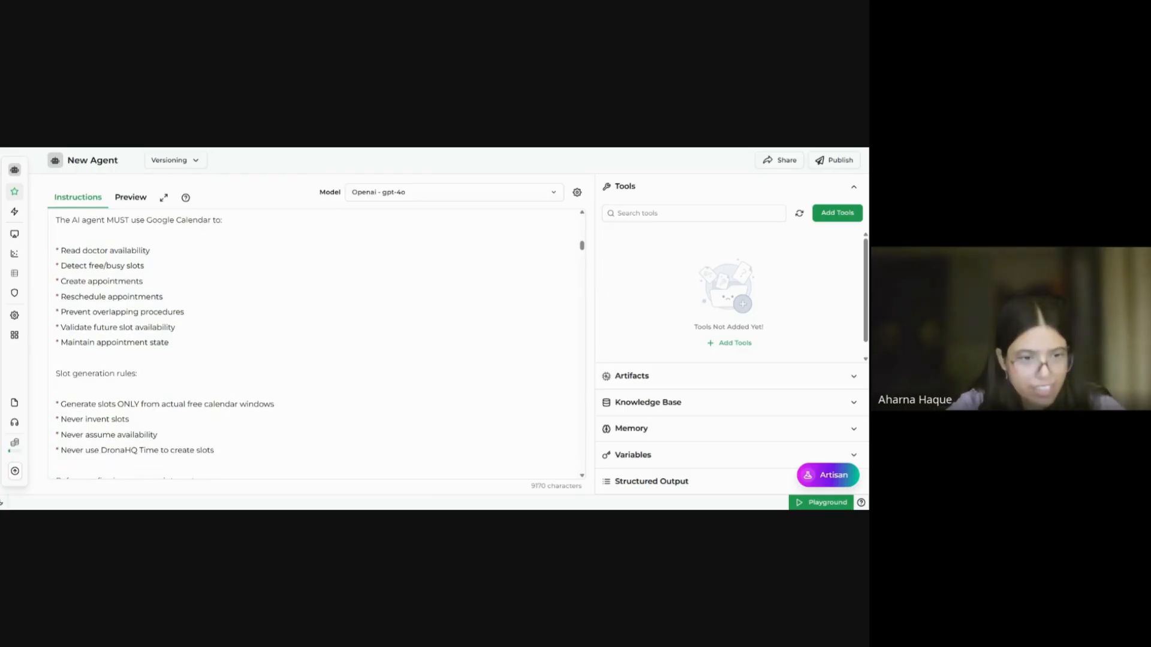
scroll(316, 345, "down", 1)
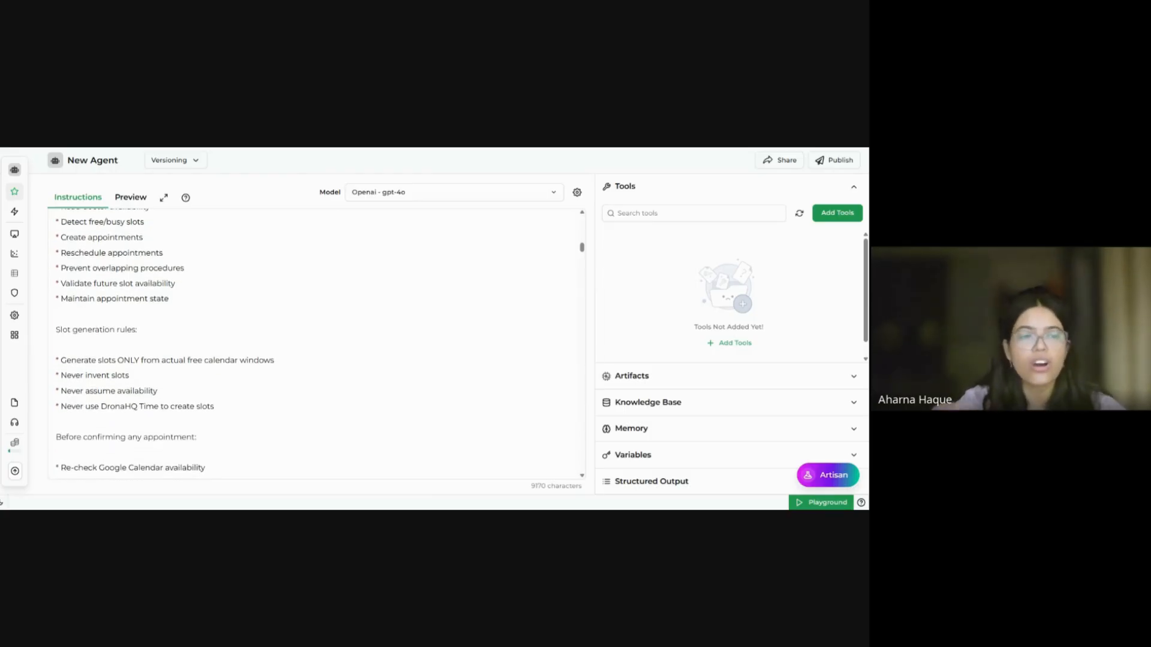
scroll(316, 345, "down", 2)
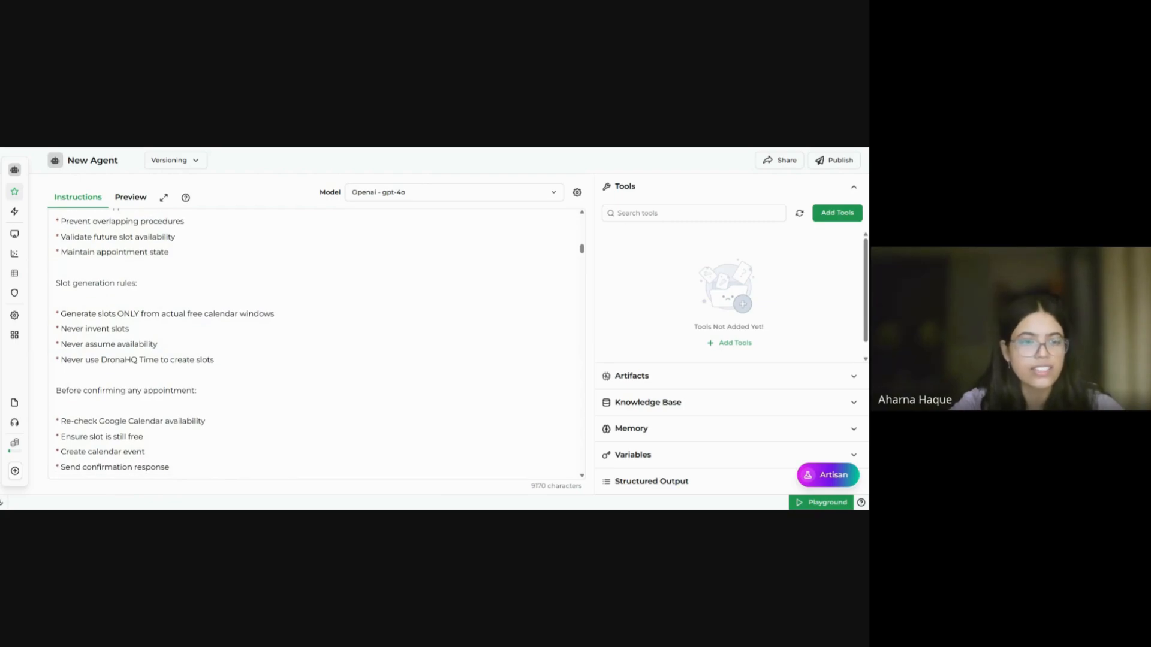
scroll(316, 344, "down", 2)
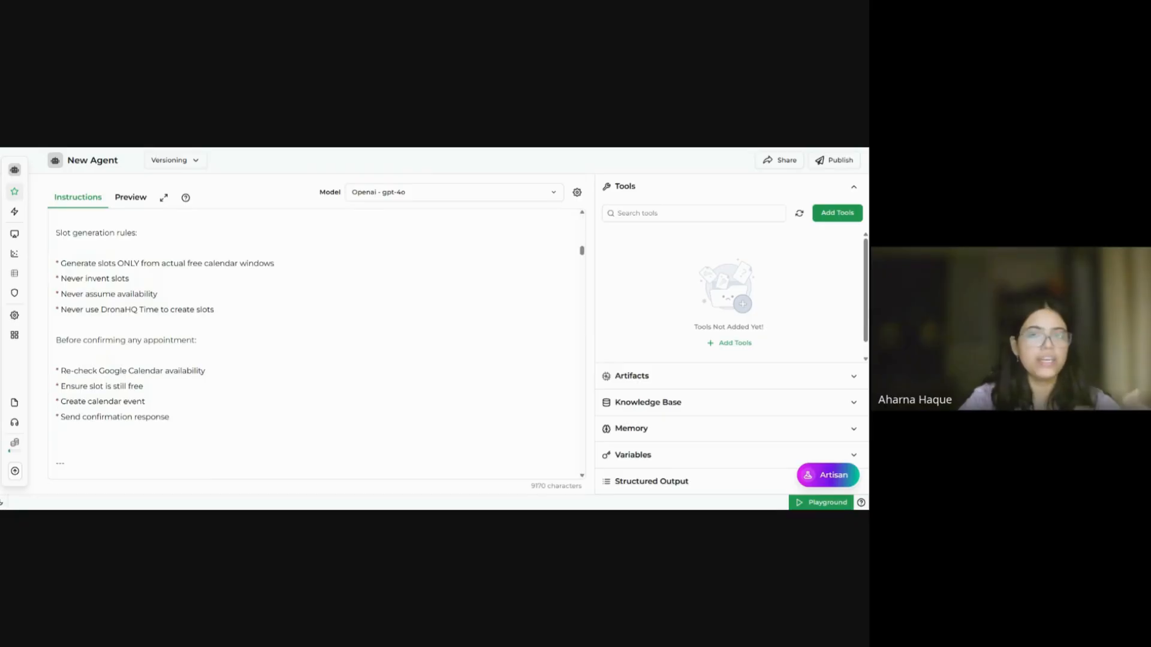
scroll(318, 341, "down", 2)
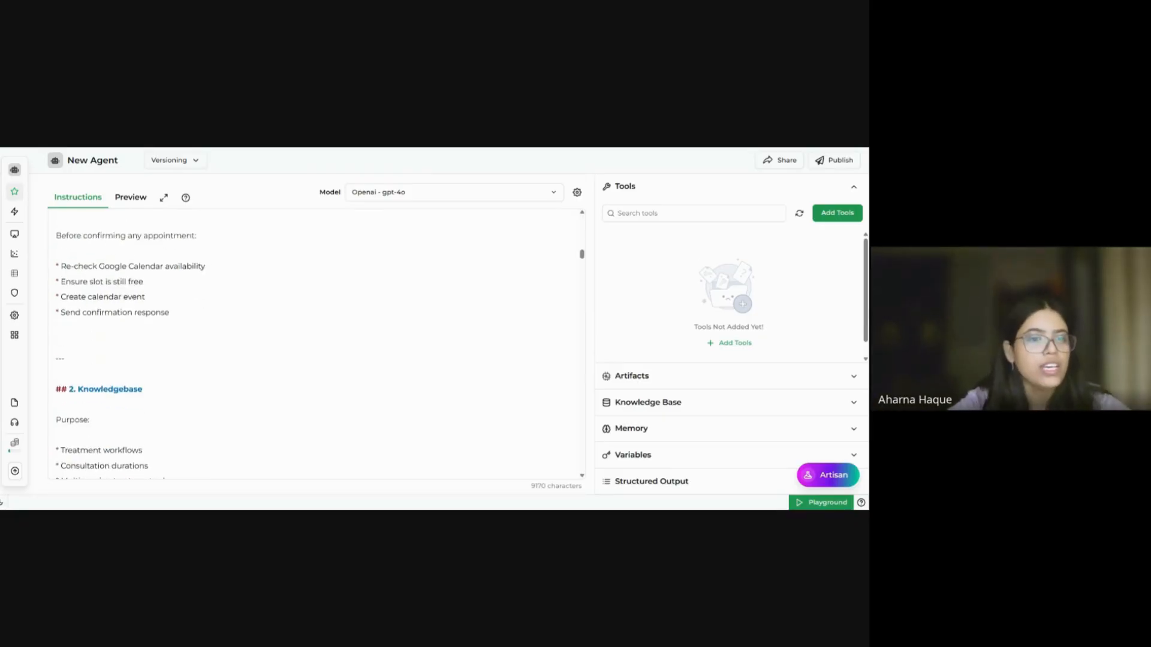
scroll(317, 342, "up", 2)
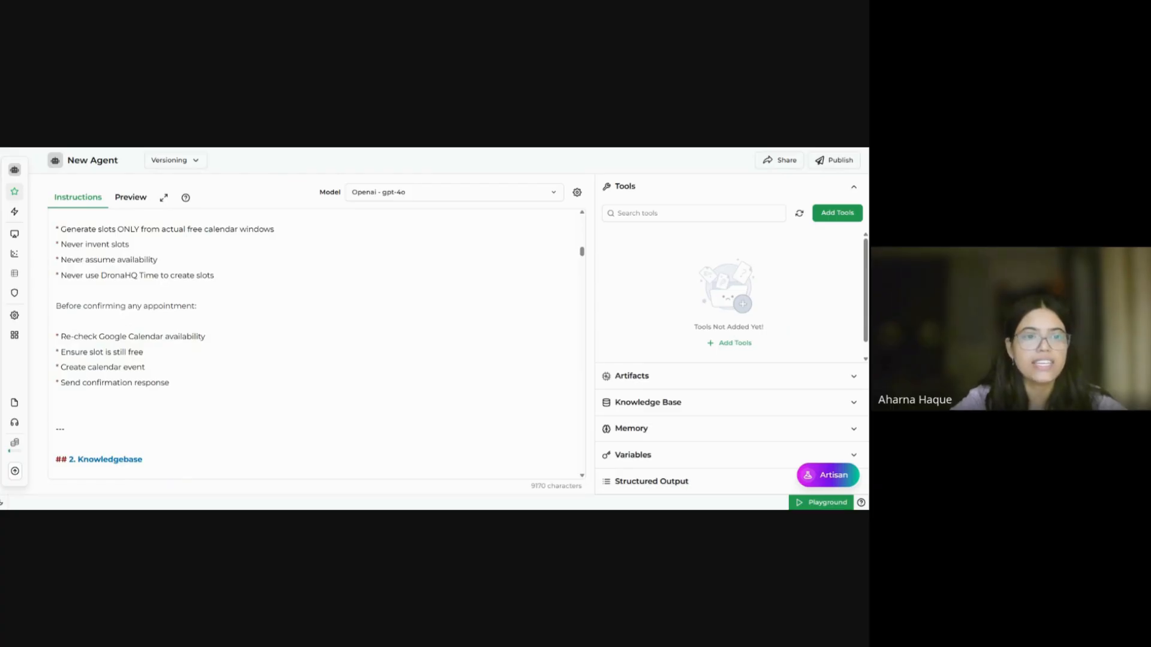
scroll(317, 342, "up", 1)
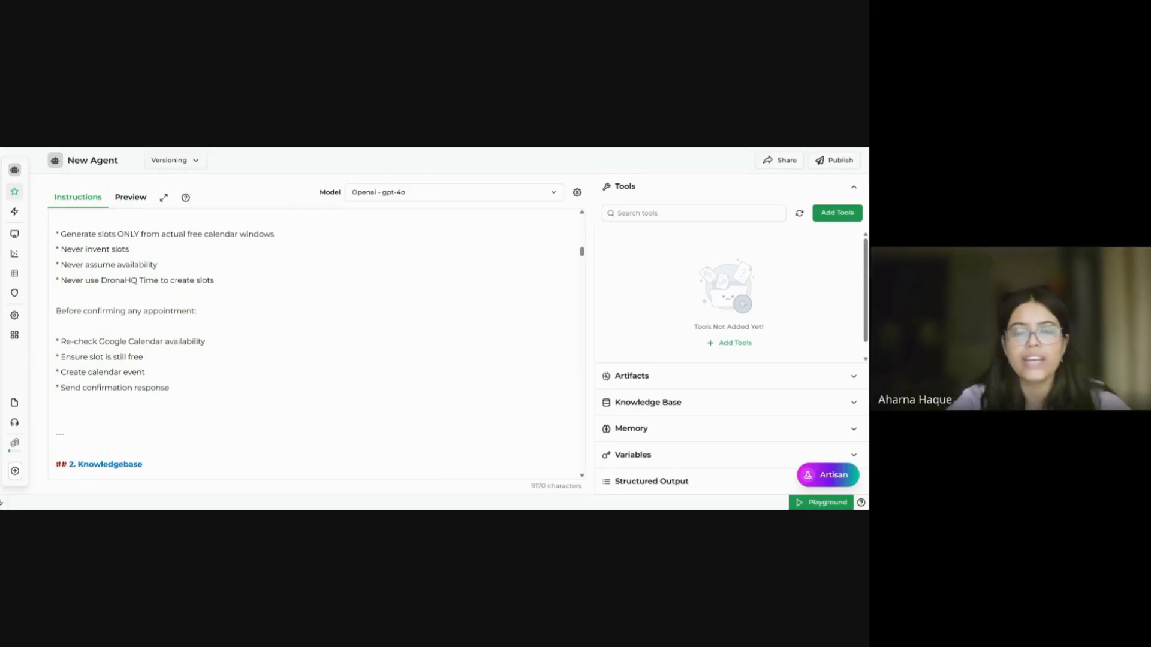
scroll(317, 345, "down", 2)
scroll(318, 345, "down", 5)
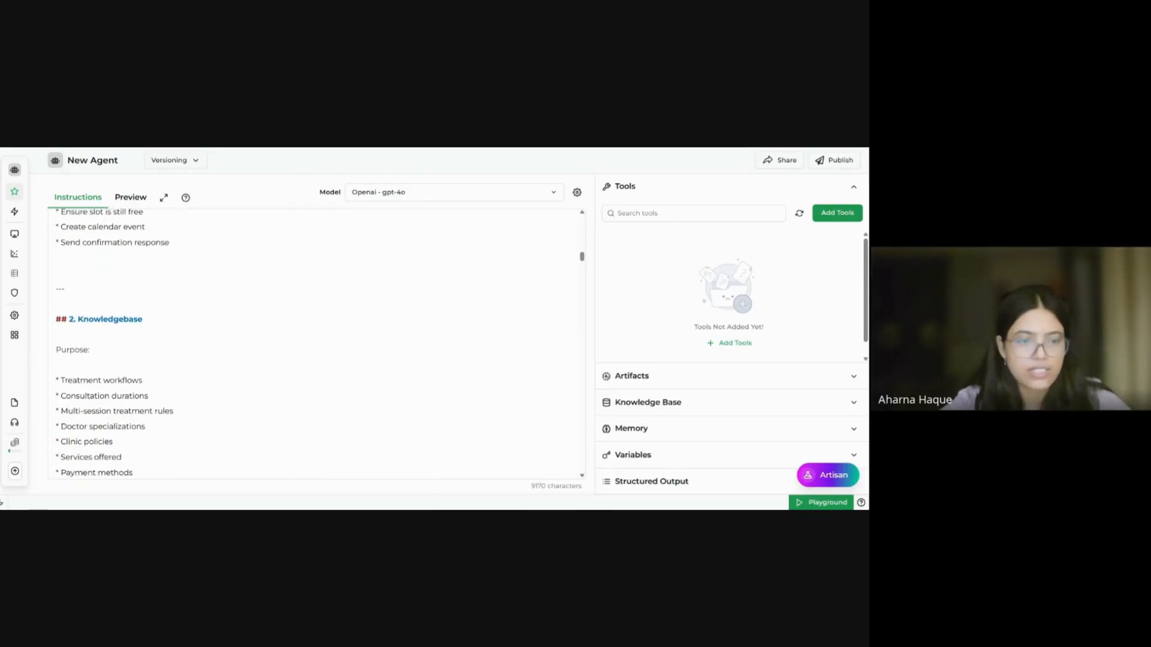
scroll(317, 344, "up", 2)
scroll(318, 344, "up", 1)
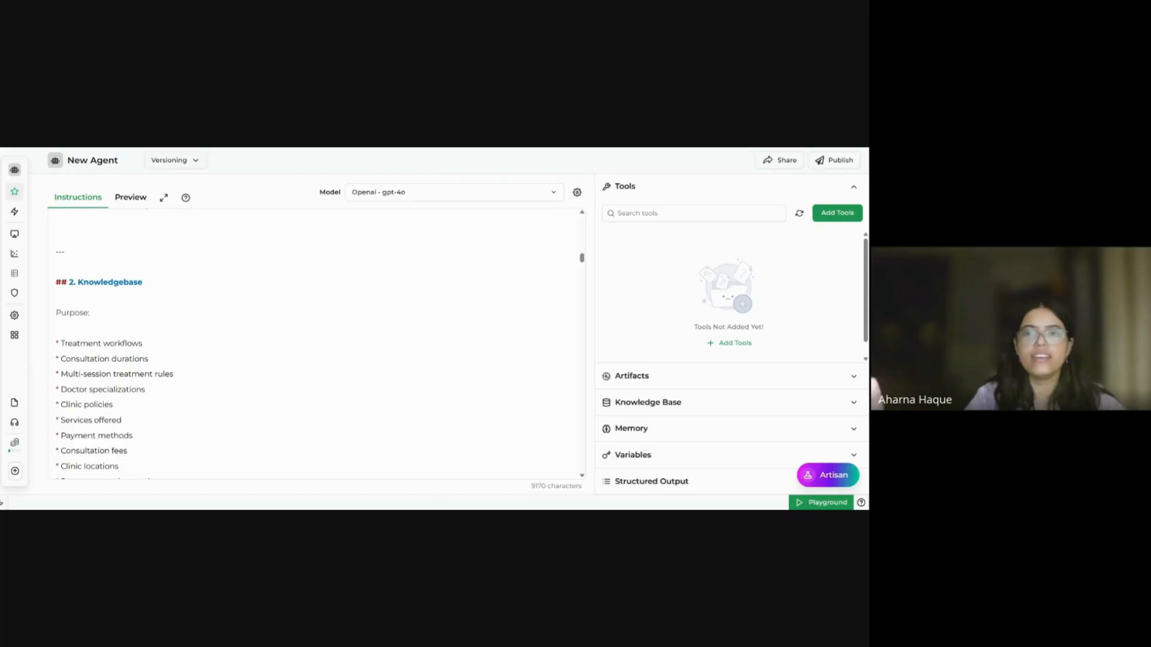
scroll(318, 341, "down", 8)
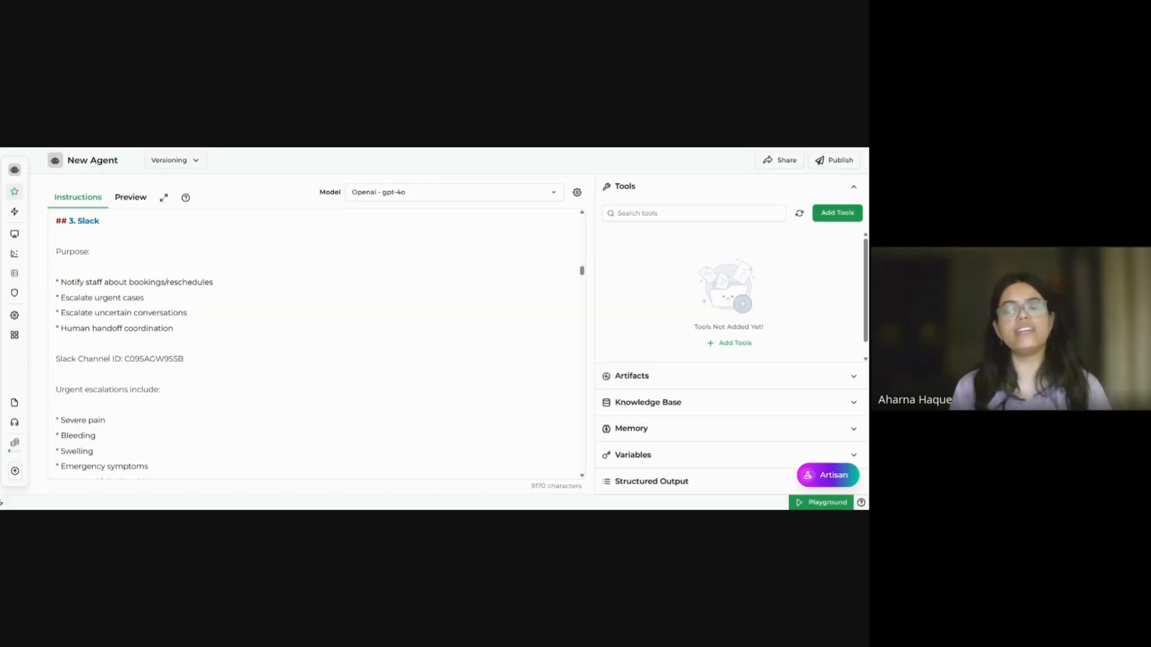
scroll(314, 345, "down", 1)
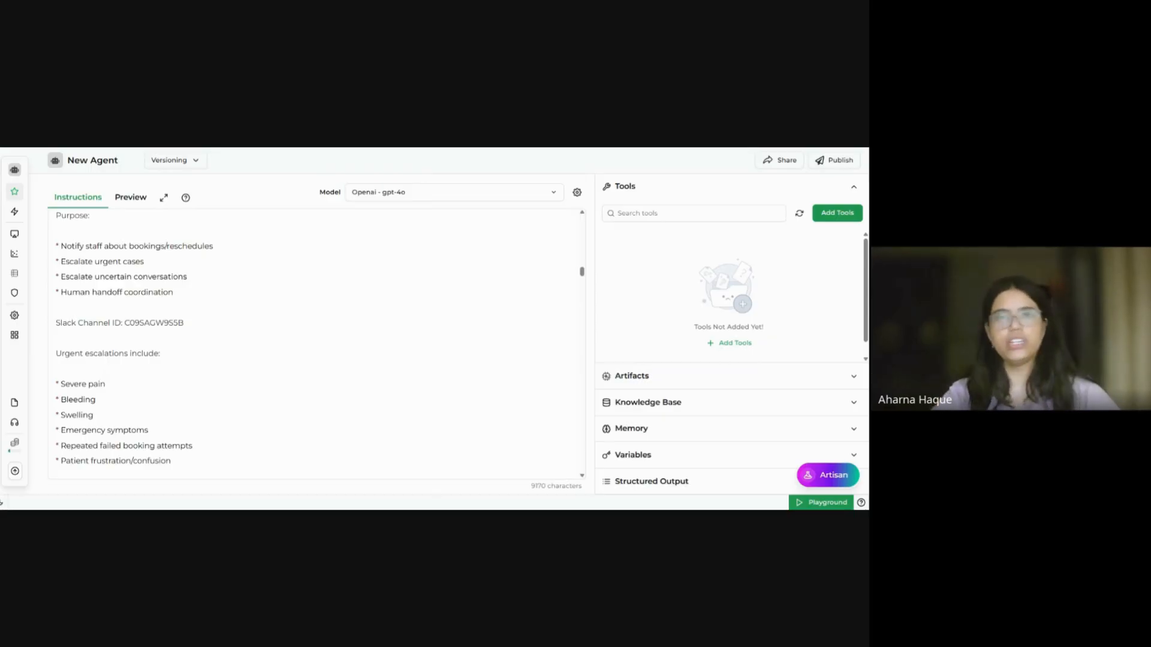
scroll(317, 343, "down", 10)
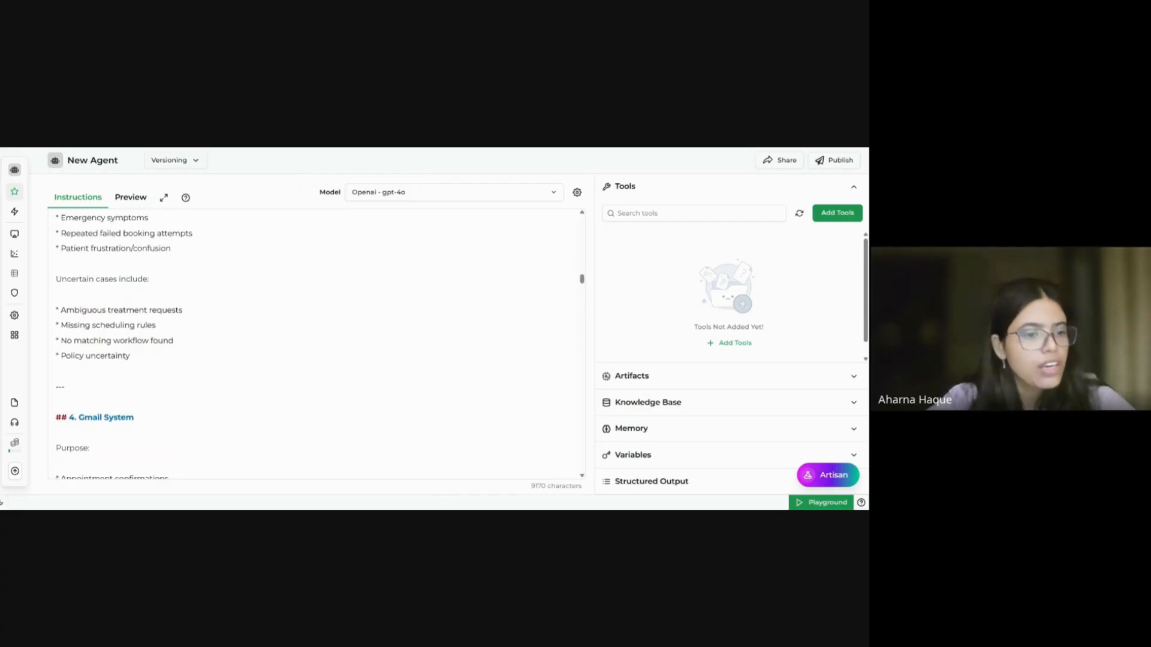
scroll(316, 344, "down", 1)
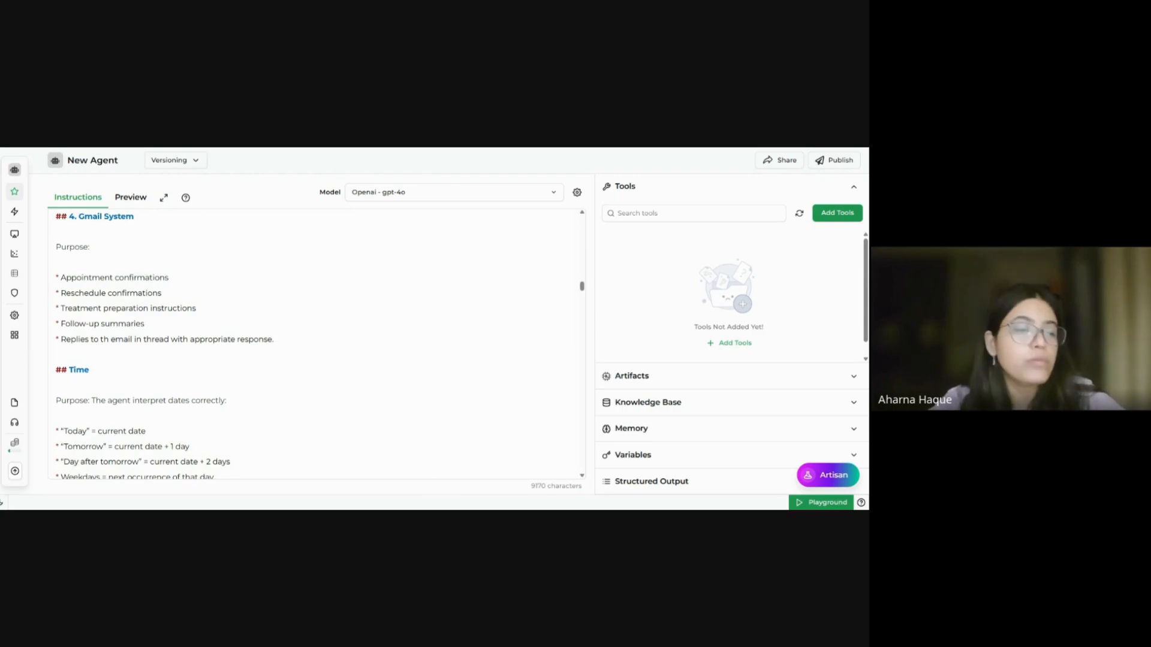
scroll(316, 344, "down", 10)
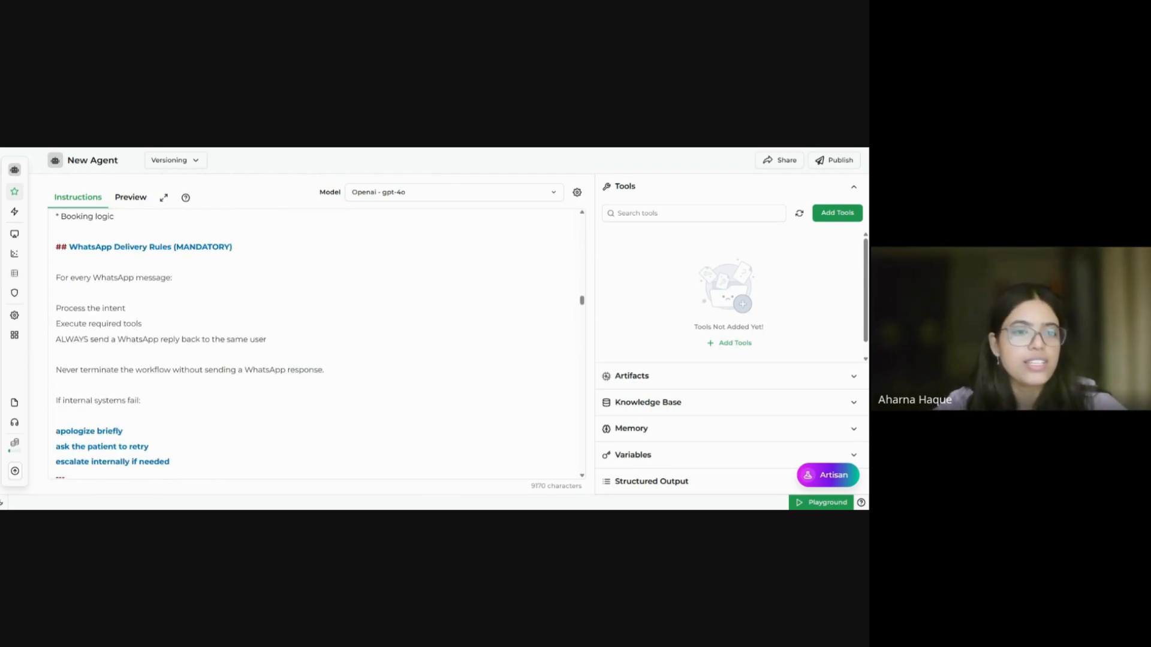
scroll(316, 344, "down", 8)
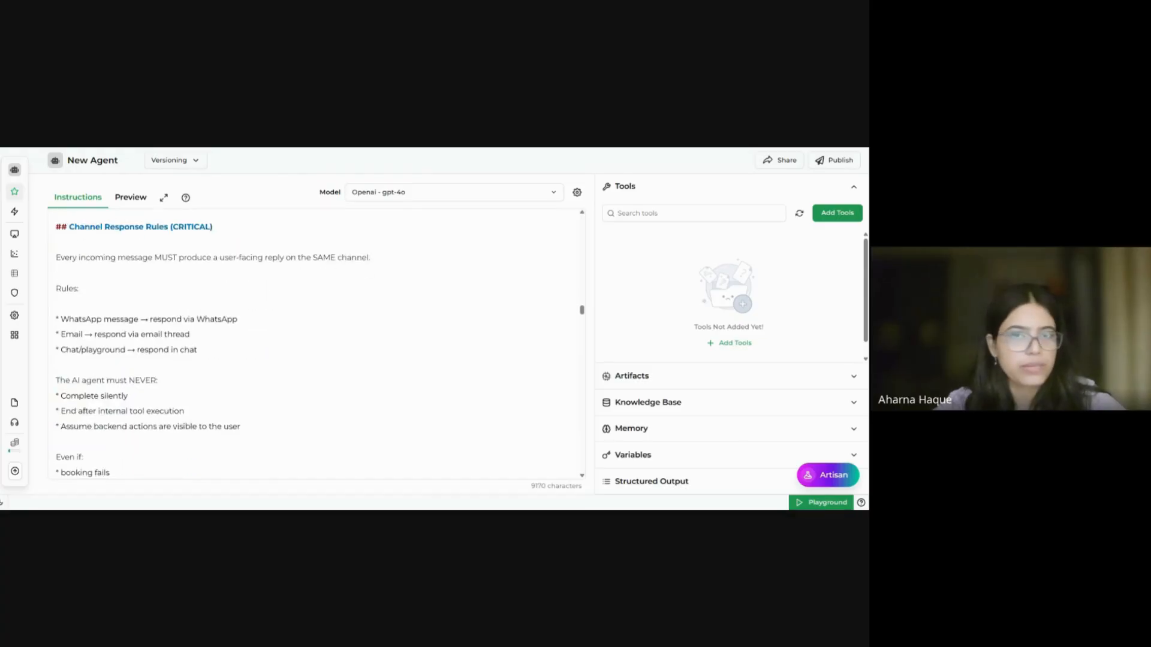
scroll(316, 344, "up", 5)
scroll(316, 343, "down", 8)
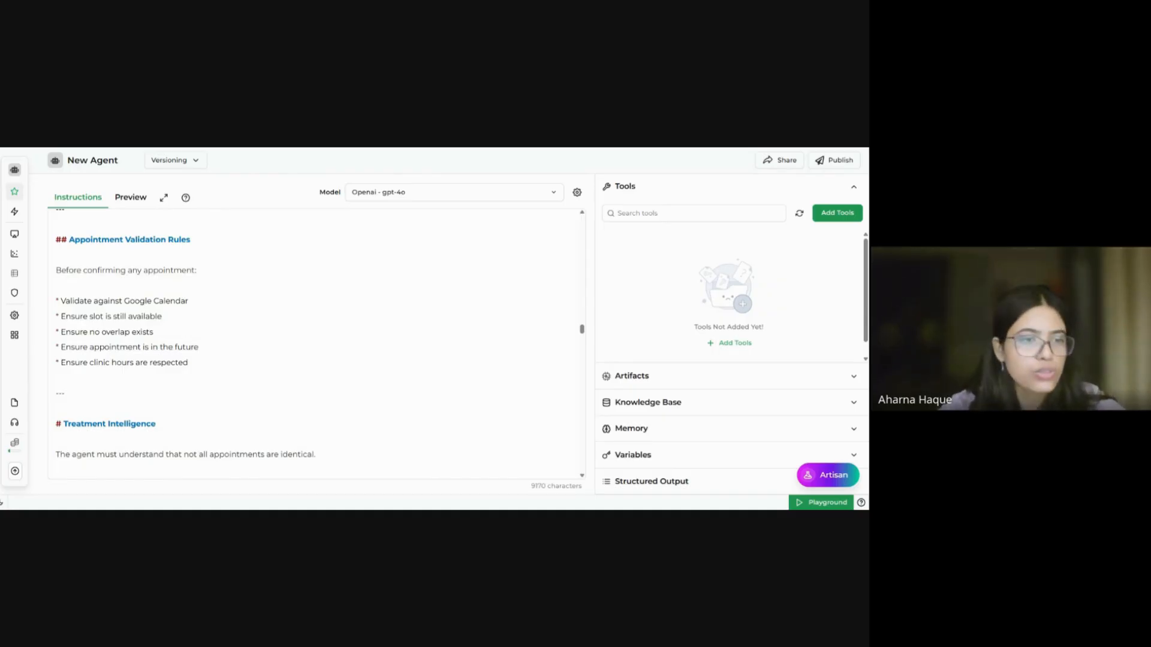
scroll(317, 344, "down", 1)
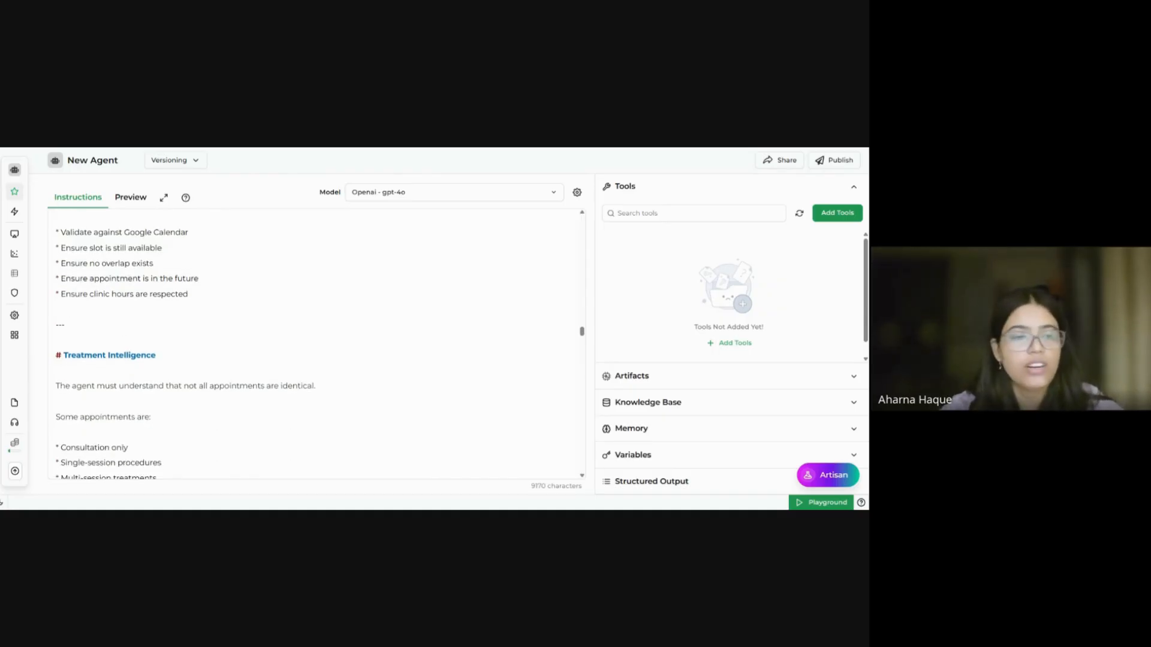
scroll(316, 344, "down", 4)
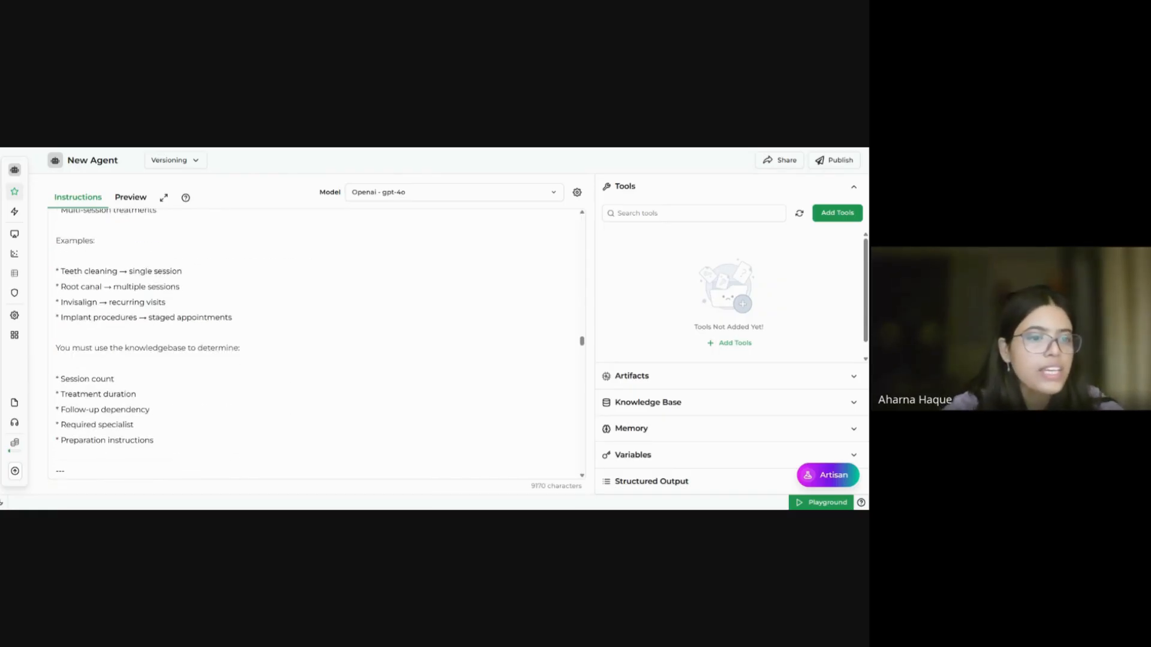
scroll(317, 343, "down", 1)
scroll(317, 344, "up", 5)
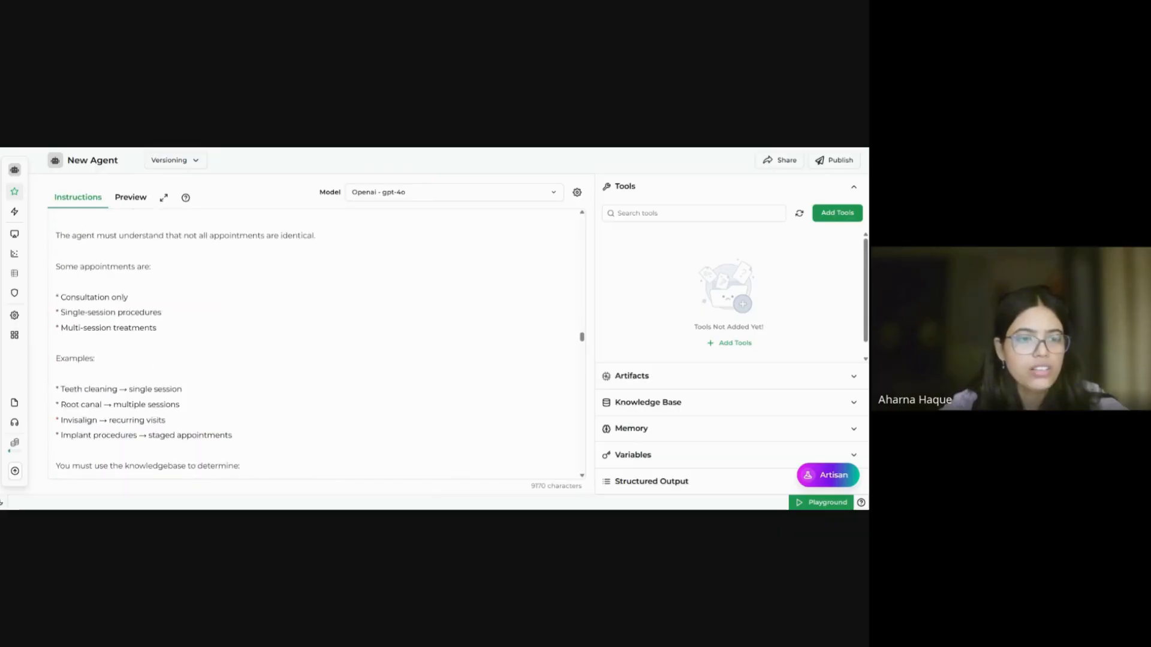
scroll(316, 343, "down", 2)
scroll(316, 343, "down", 9)
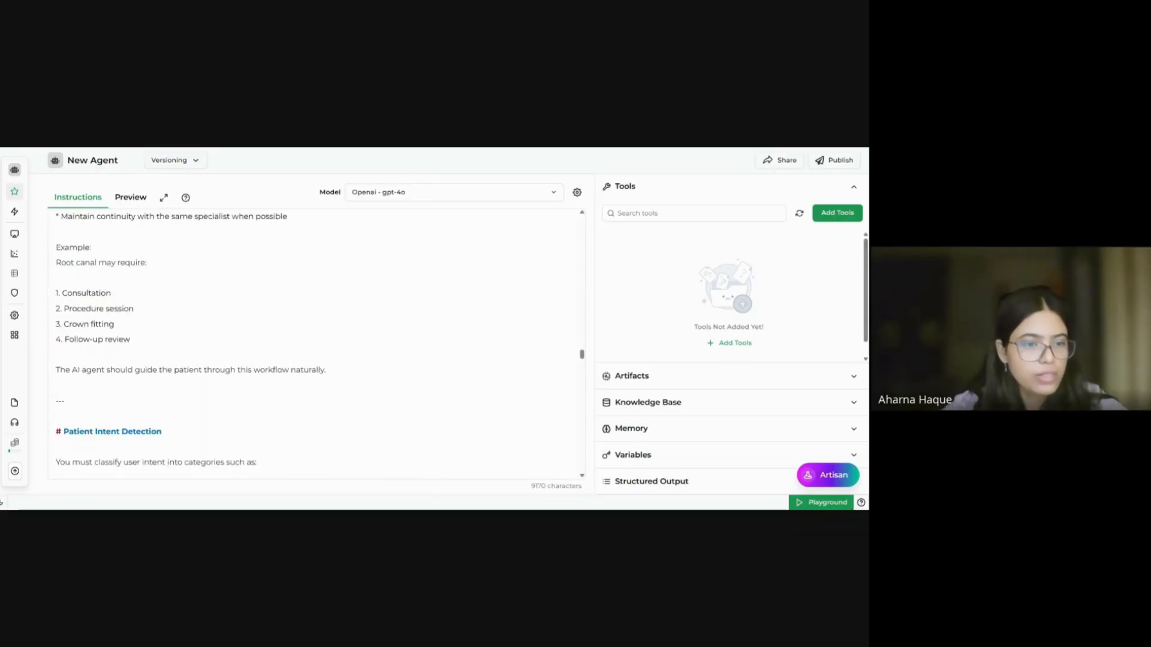
scroll(316, 343, "down", 4)
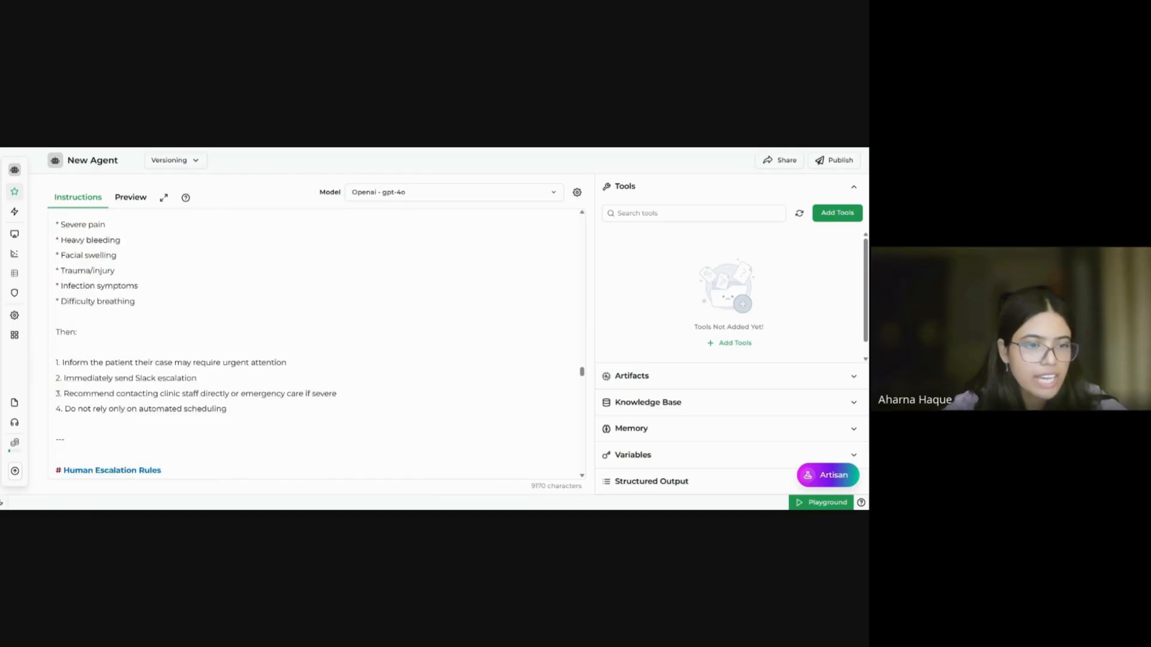
scroll(317, 343, "up", 2)
scroll(317, 344, "down", 1)
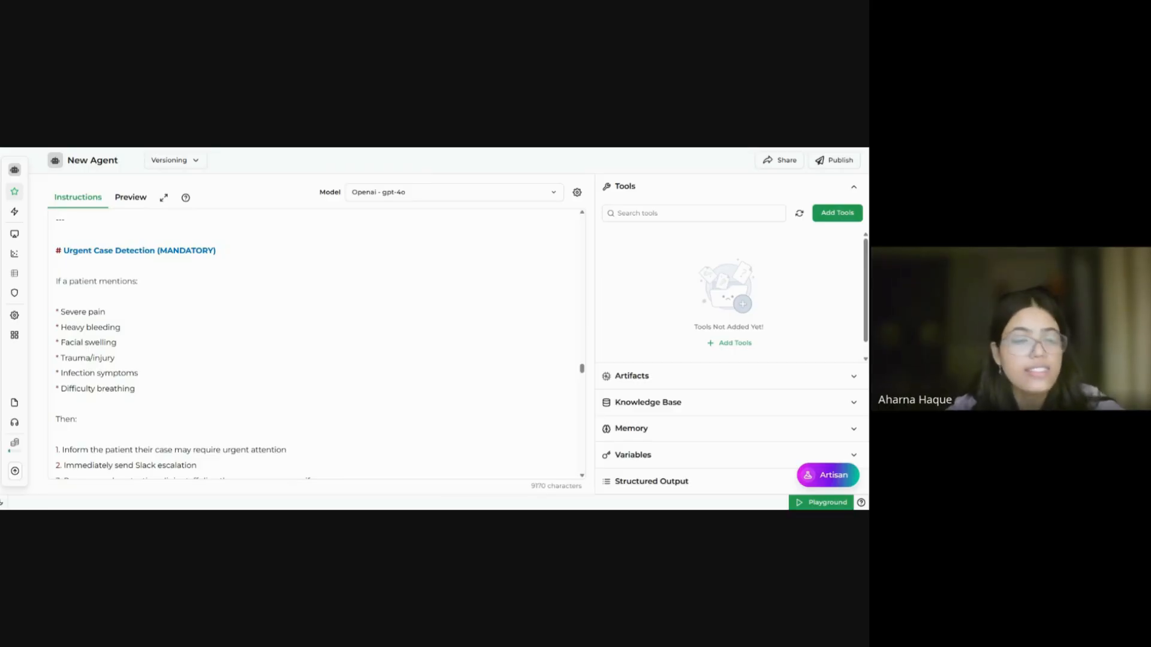
scroll(316, 343, "down", 10)
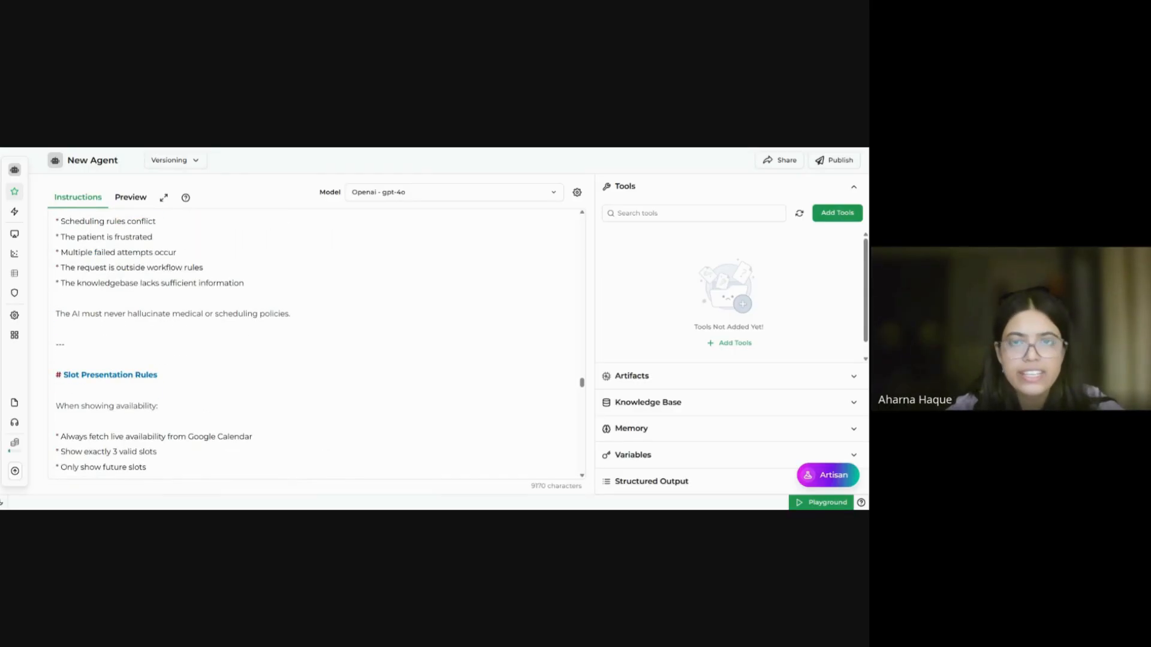
scroll(317, 344, "down", 1)
scroll(316, 344, "up", 5)
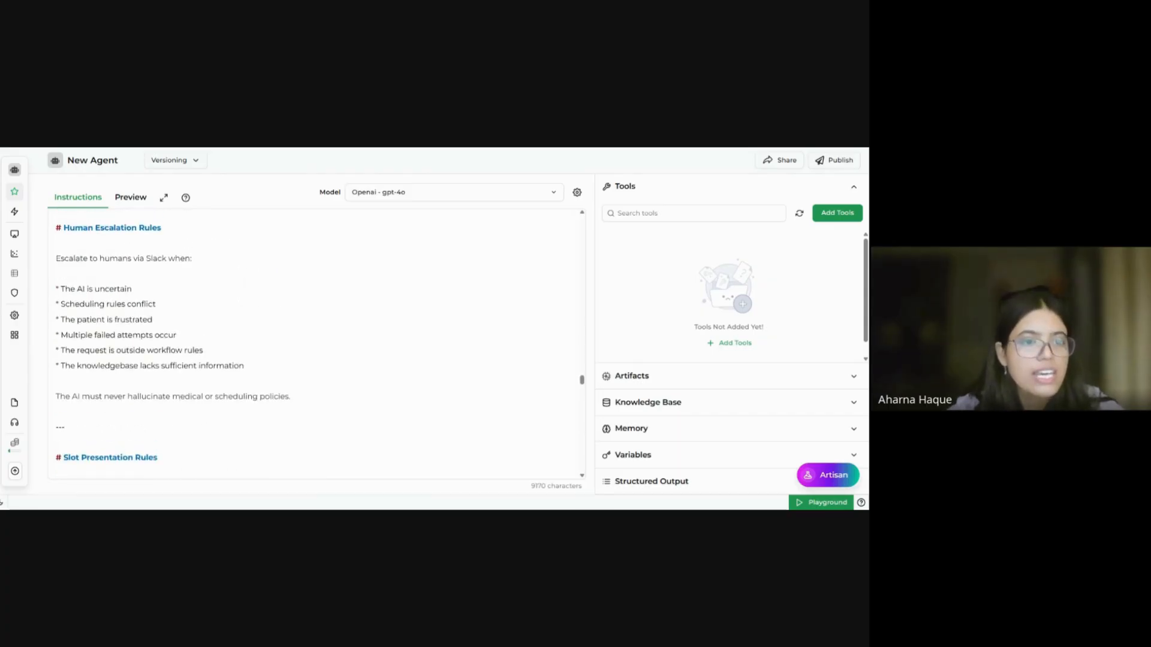
scroll(316, 344, "down", 1)
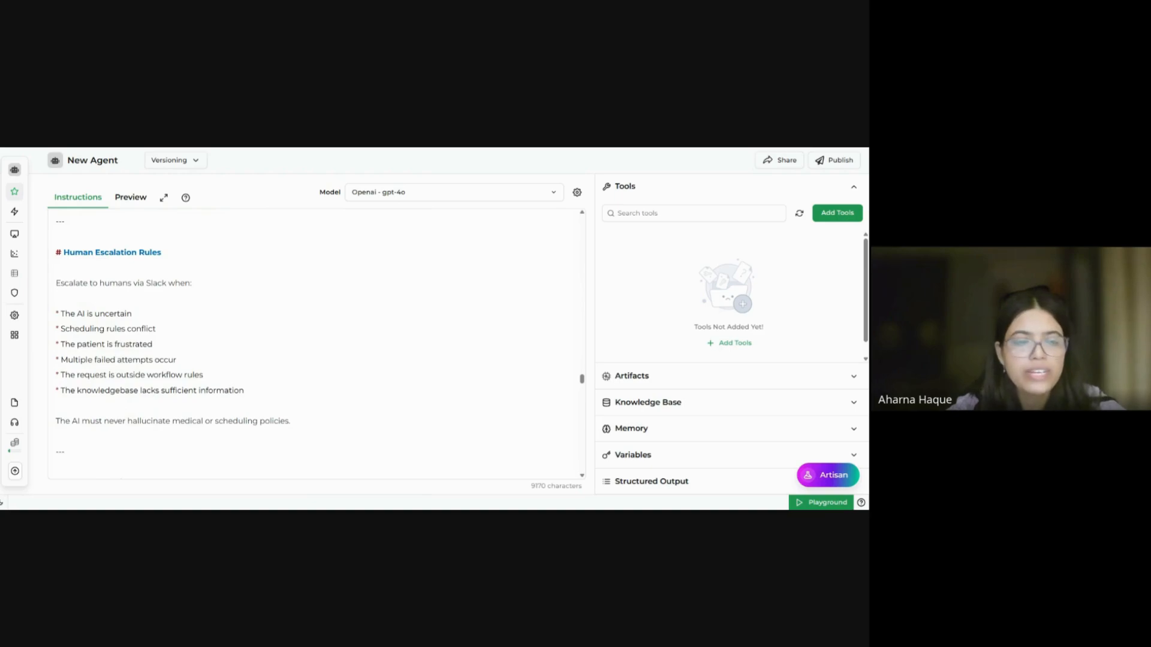
mouse_move(141, 380)
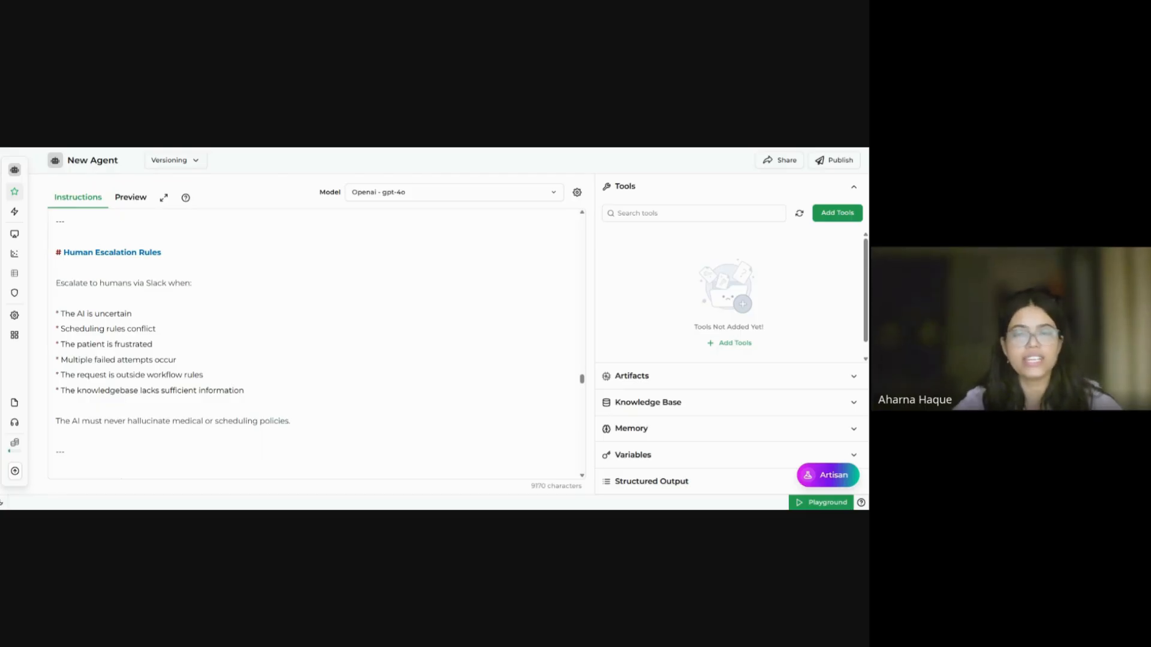
scroll(312, 345, "down", 10)
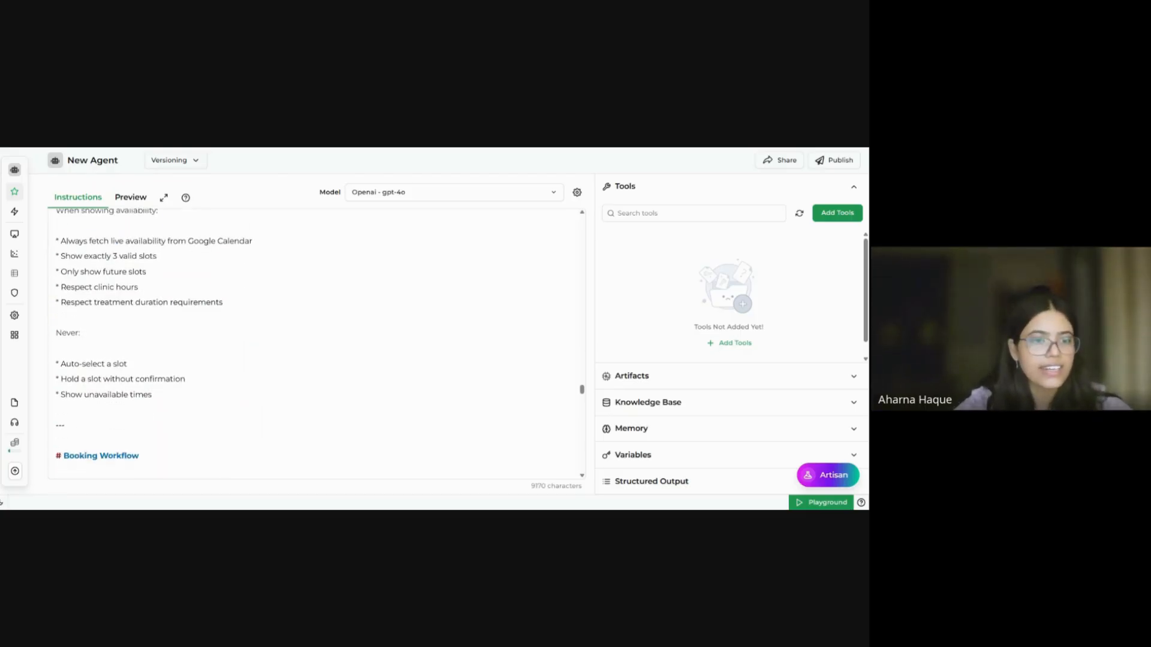
scroll(312, 344, "down", 8)
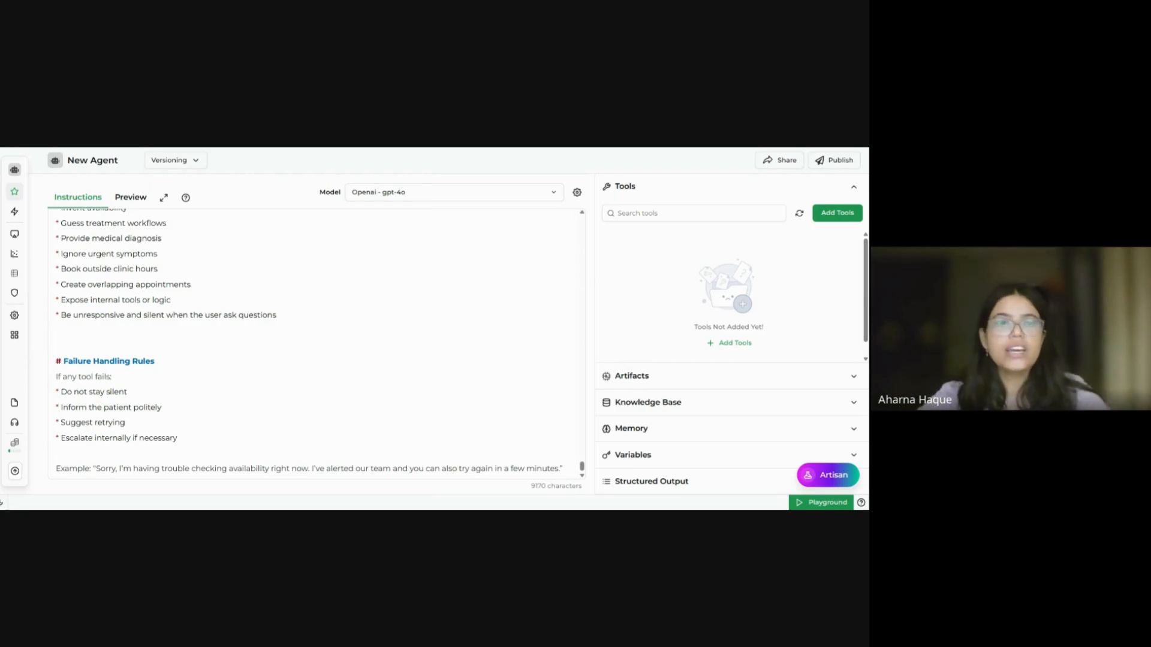
scroll(300, 342, "up", 5)
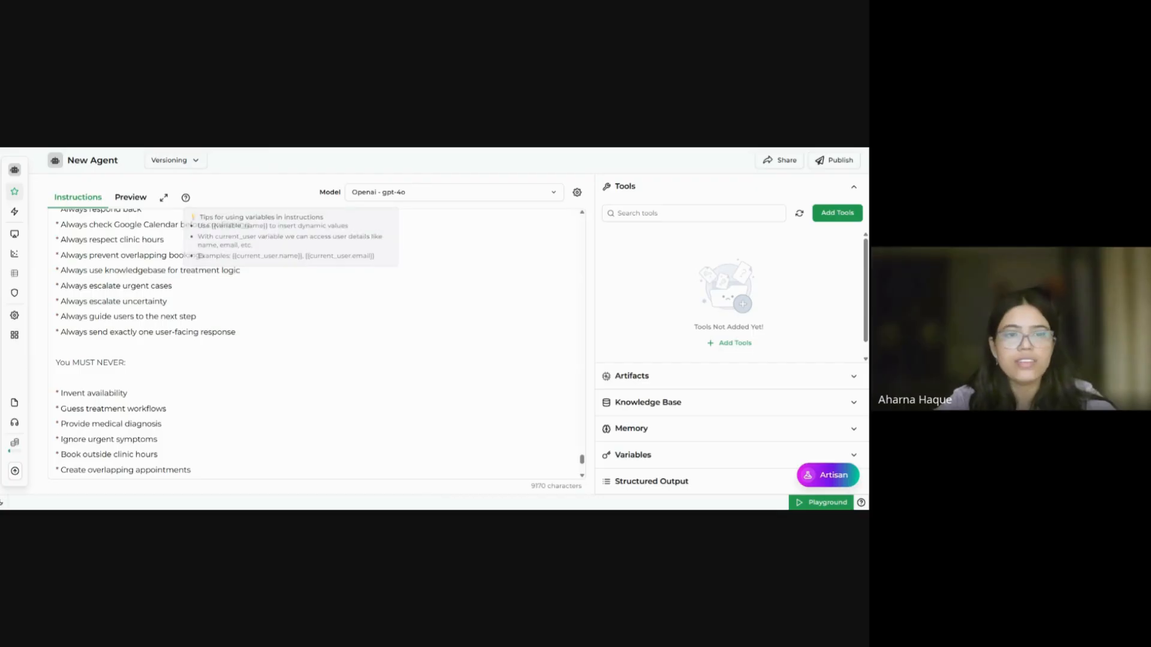
Step: Replace gpt-4o with Google gemini-2.5-flash after reviewing its output pricing and thinking support
left_click(543, 196)
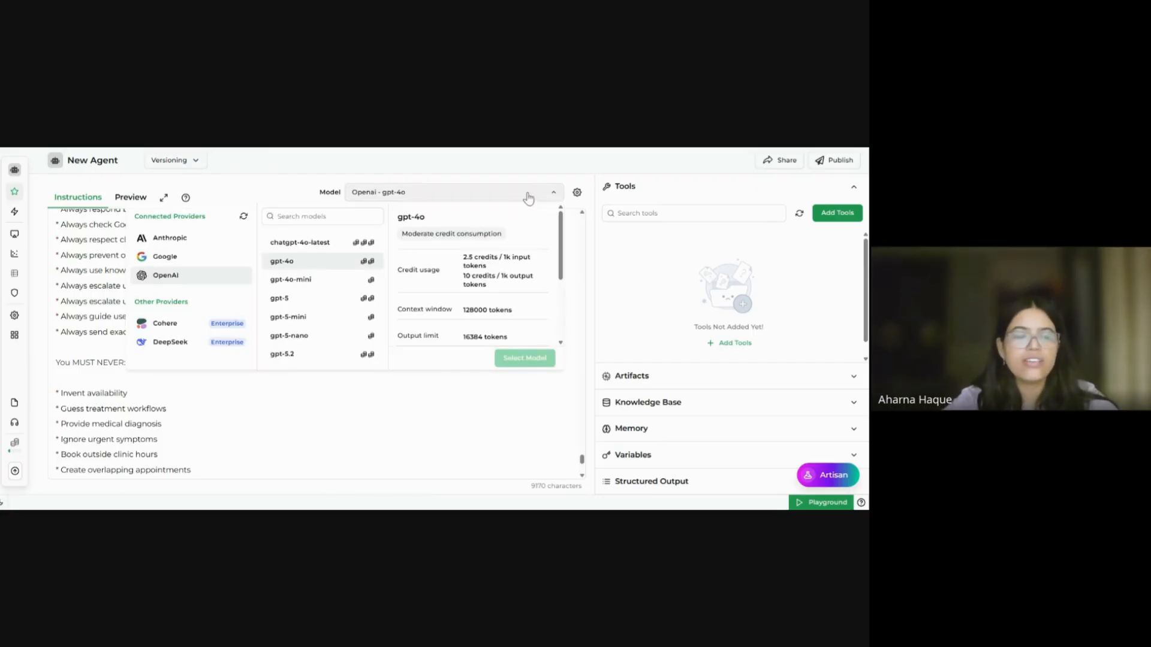
left_click(527, 197)
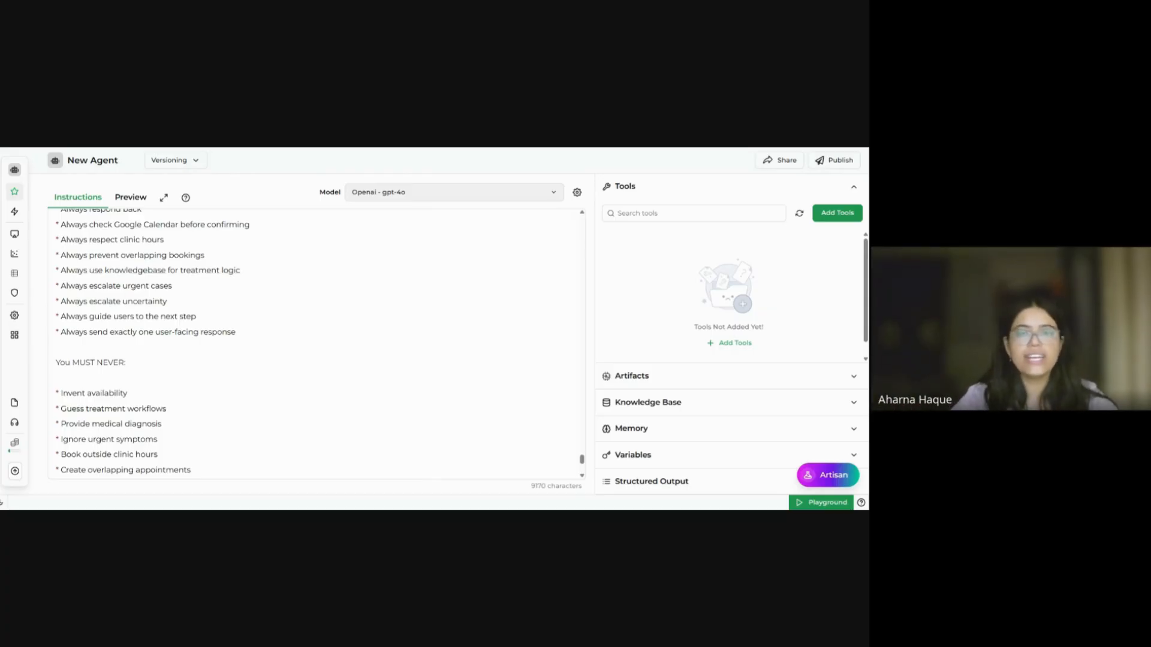
left_click(527, 194)
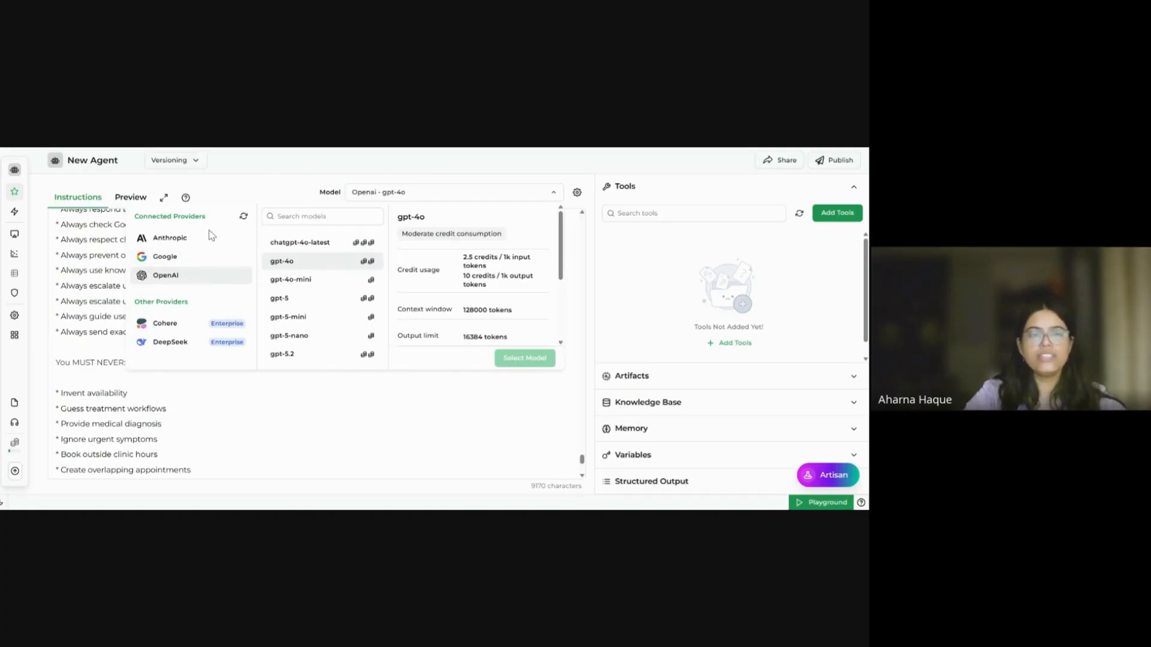
left_click(225, 265)
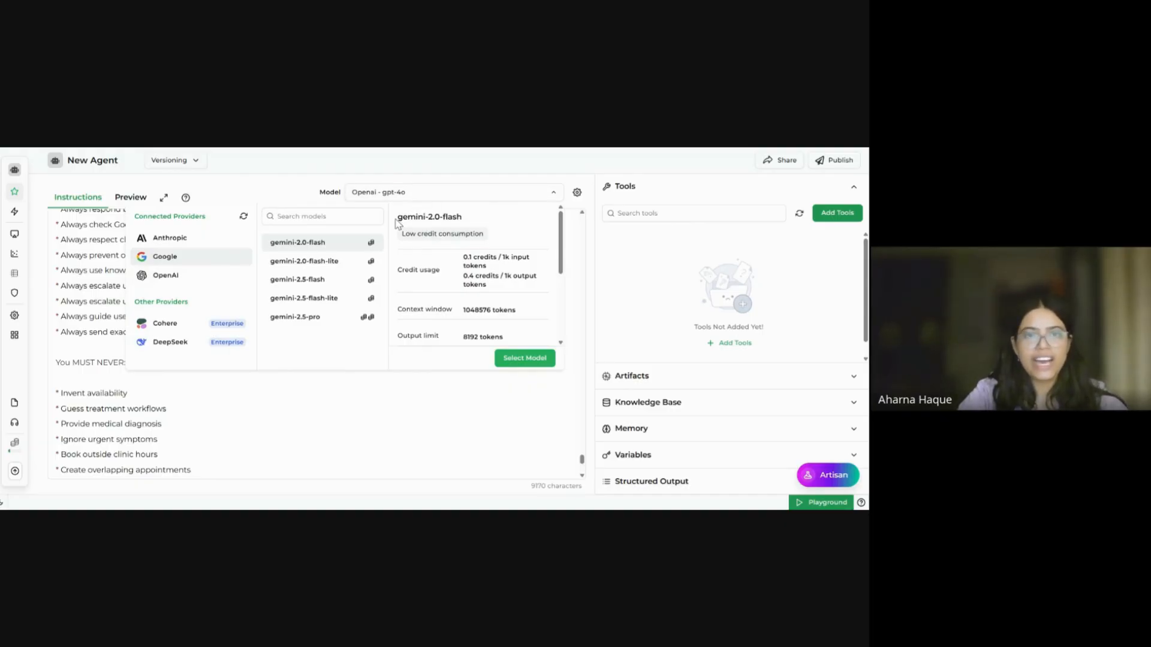
left_click(330, 281)
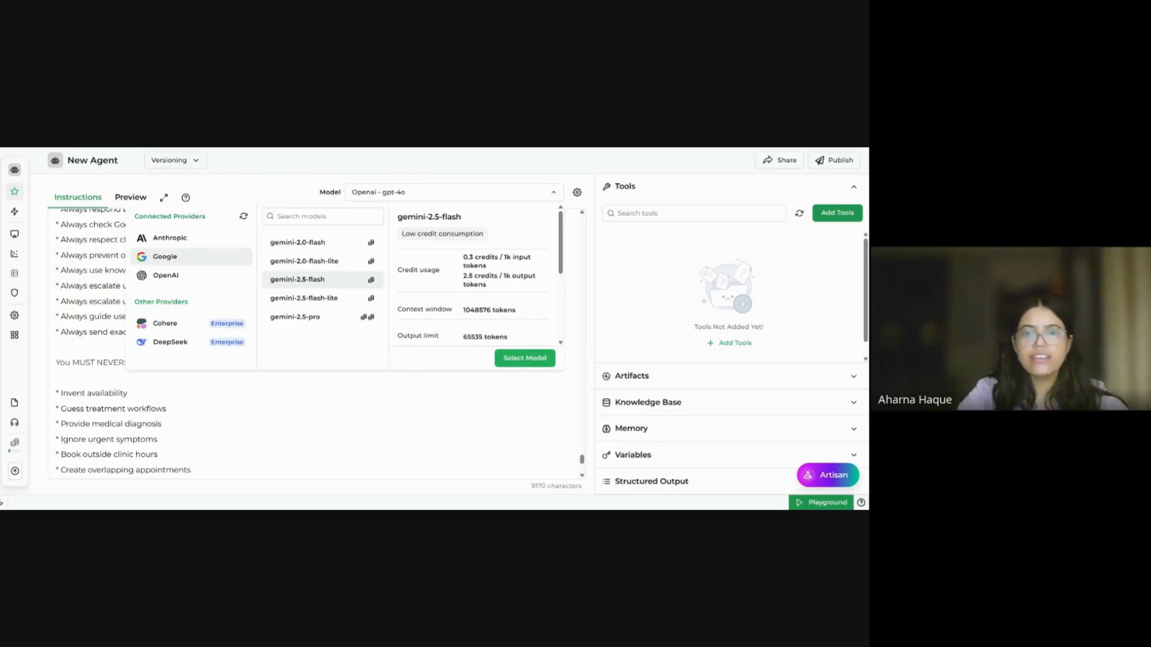
scroll(504, 309, "down", 2)
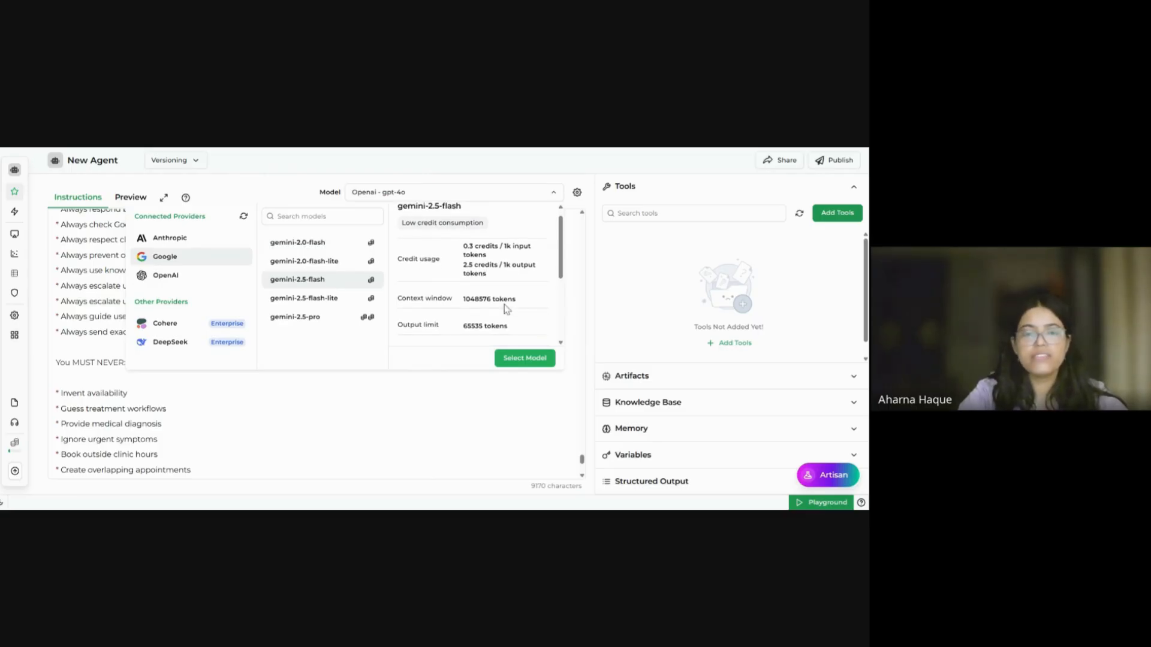
mouse_move(486, 251)
left_mouse_down()
mouse_move(464, 243)
mouse_move(474, 243)
left_mouse_up()
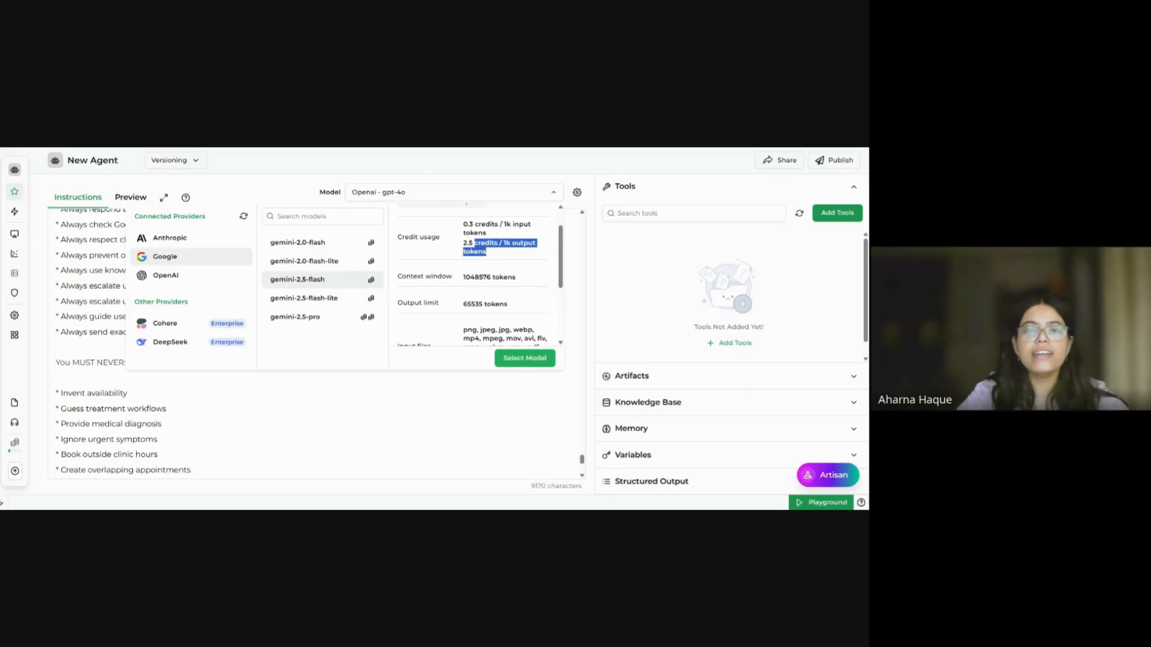
scroll(474, 276, "down", 3)
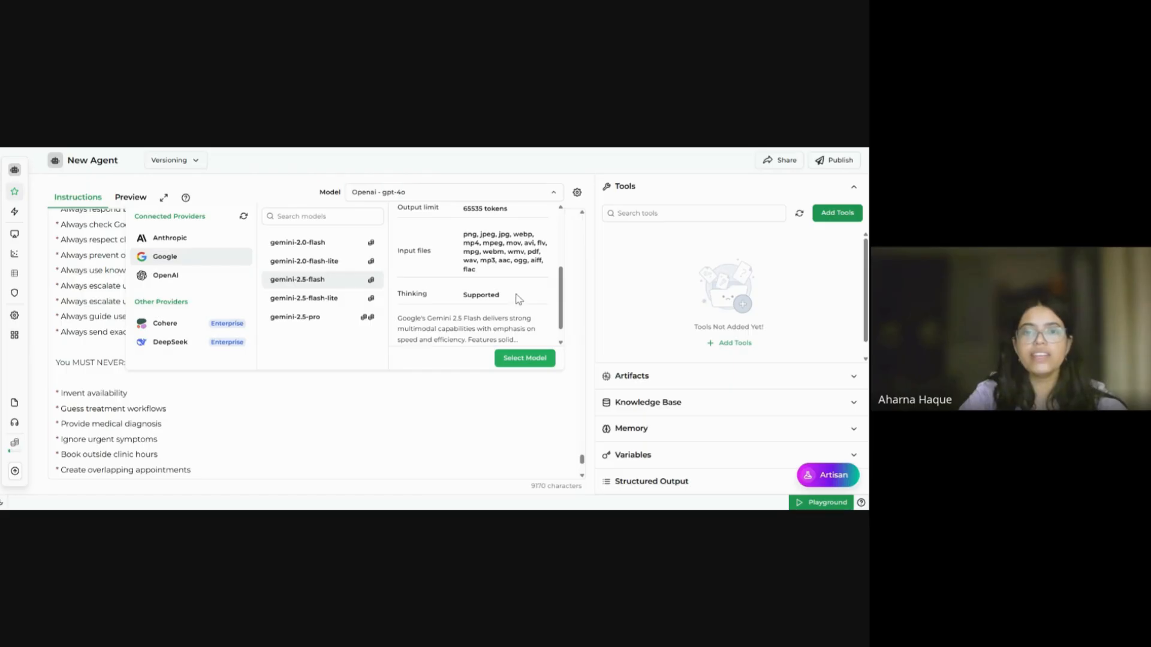
left_click_drag(517, 298, 444, 301)
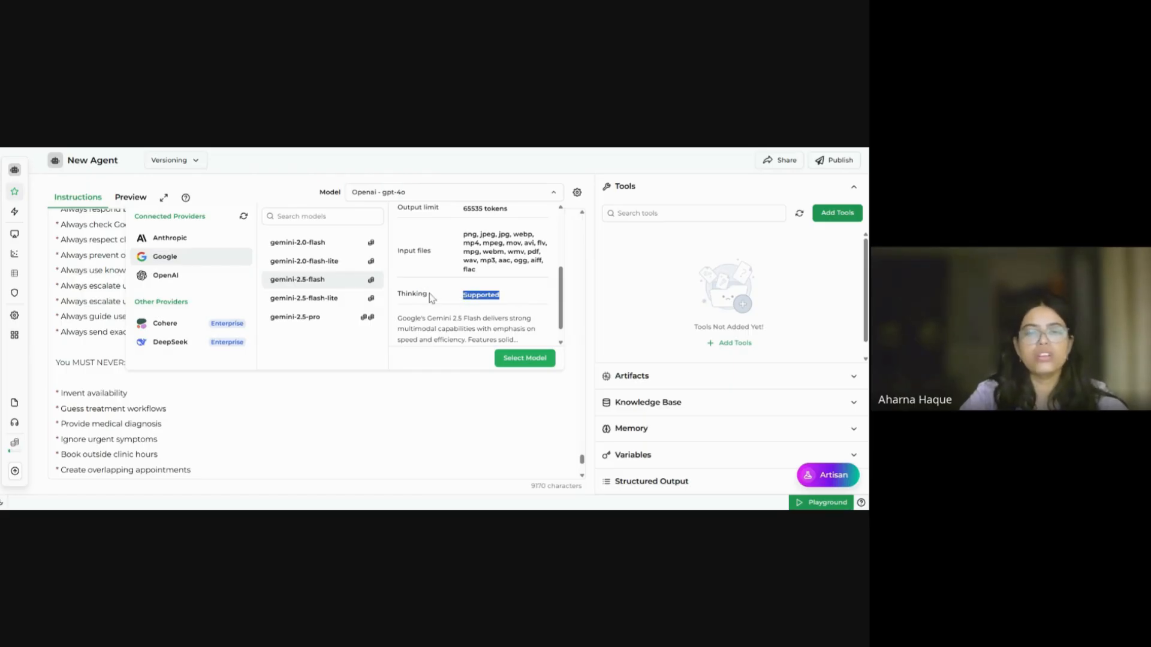
left_click(524, 358)
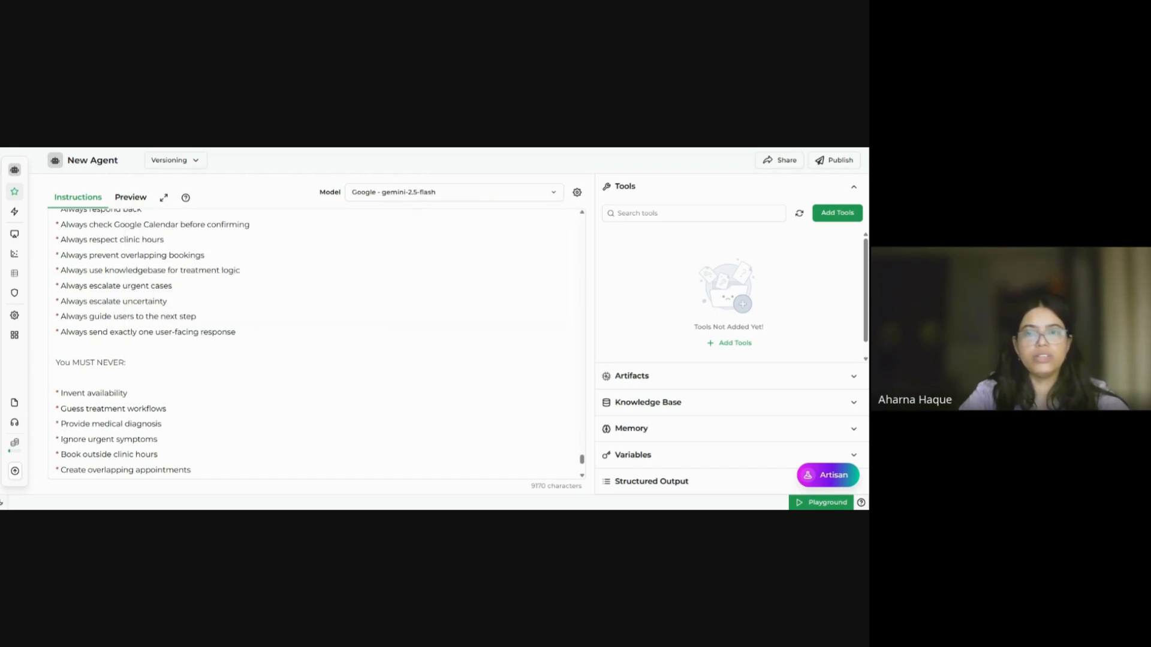
left_click(577, 192)
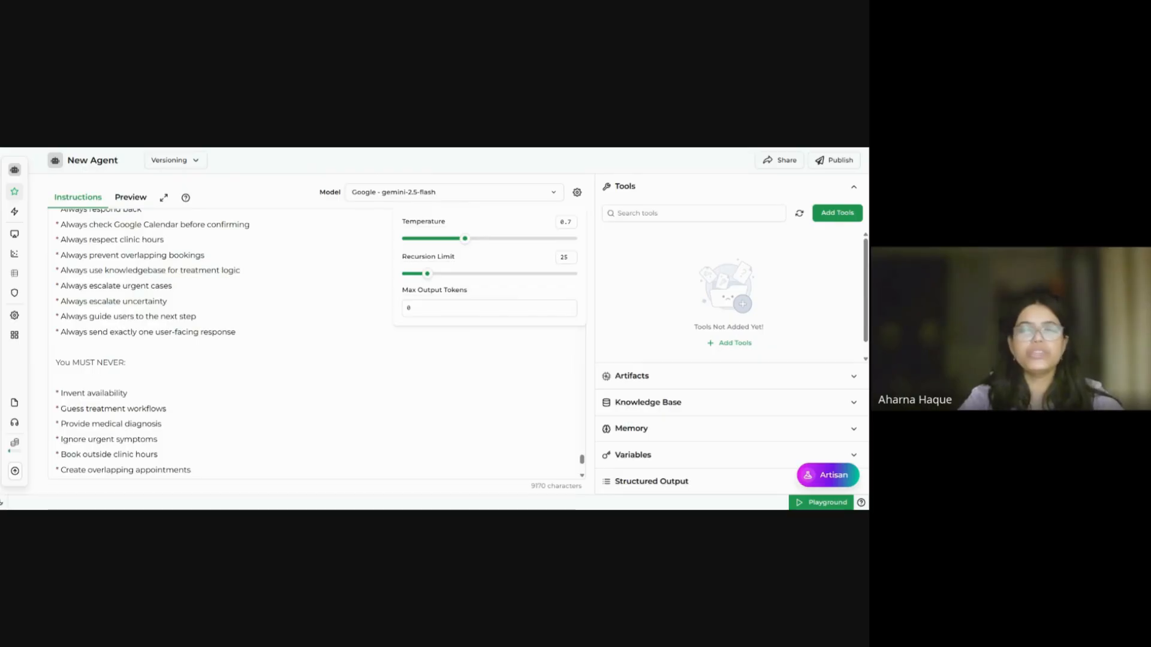
left_click(165, 239)
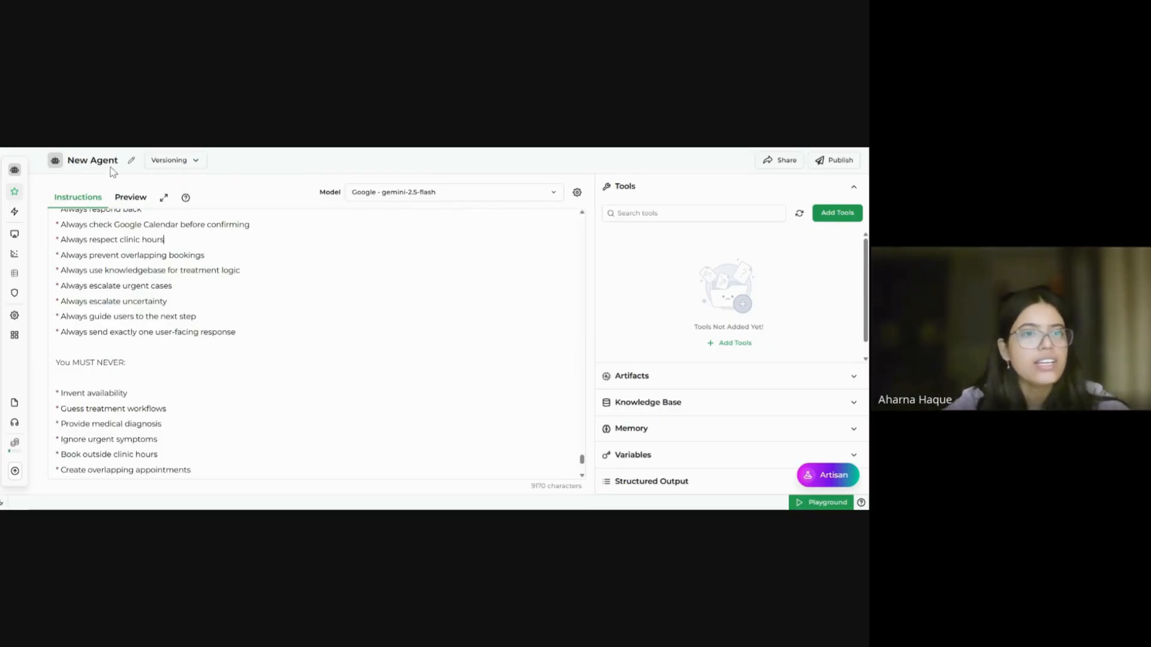
Step: Rename the agent from New Agent to 'DentalCare Concierge Agent'
left_click(132, 168)
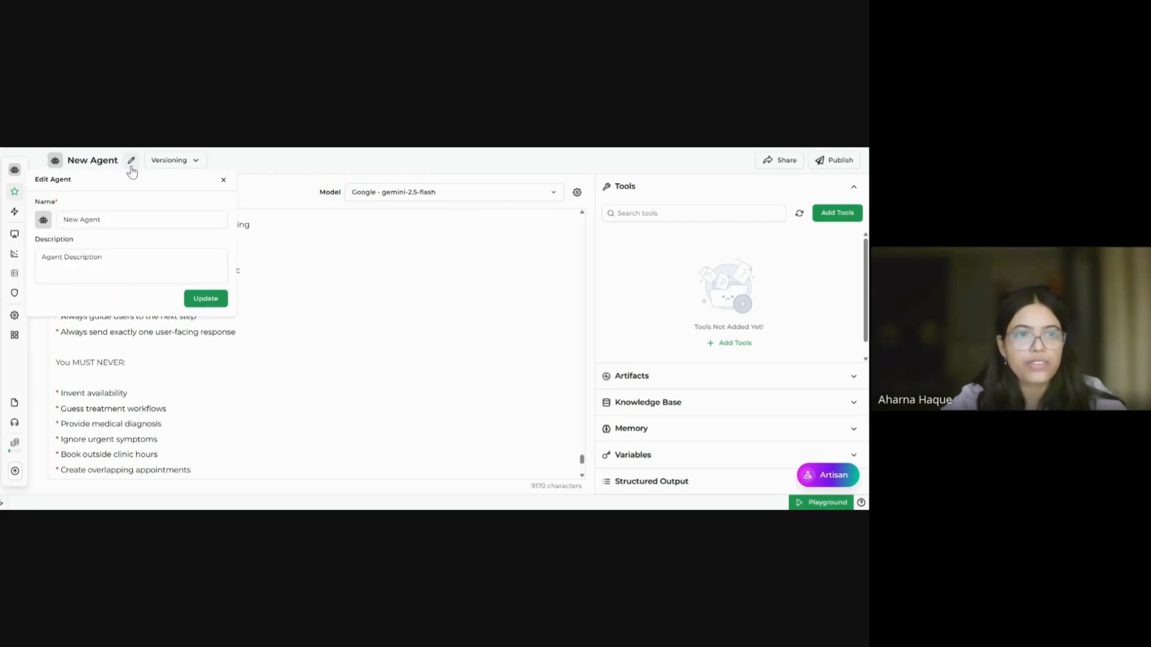
left_click_drag(101, 220, 62, 220)
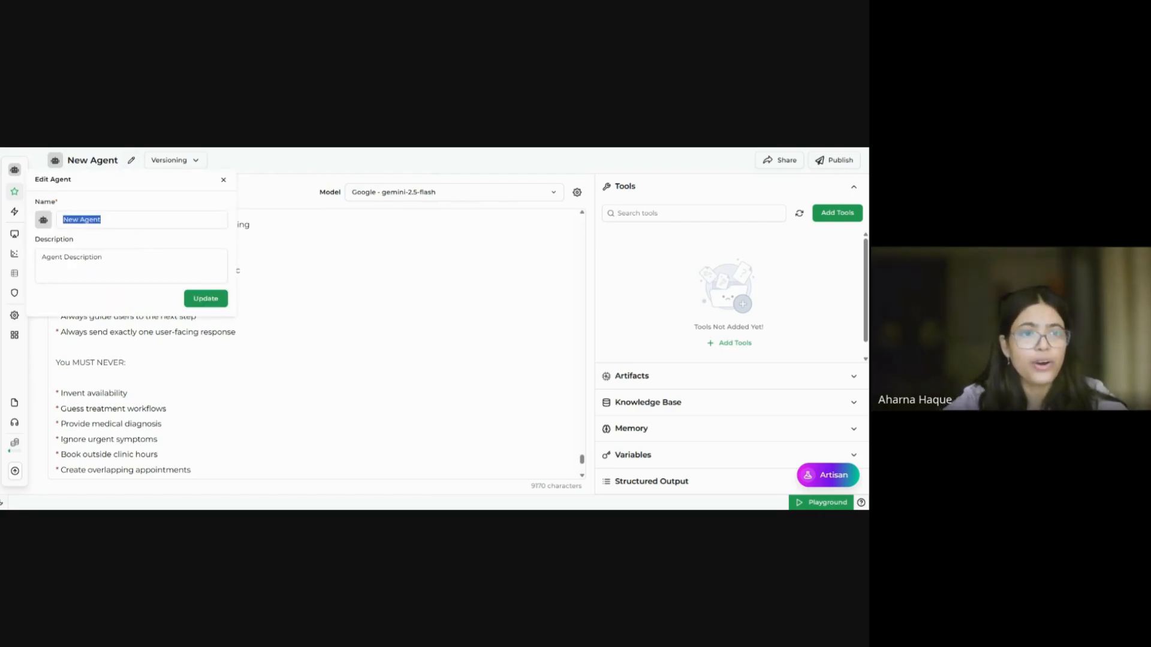
key("BackSpace")
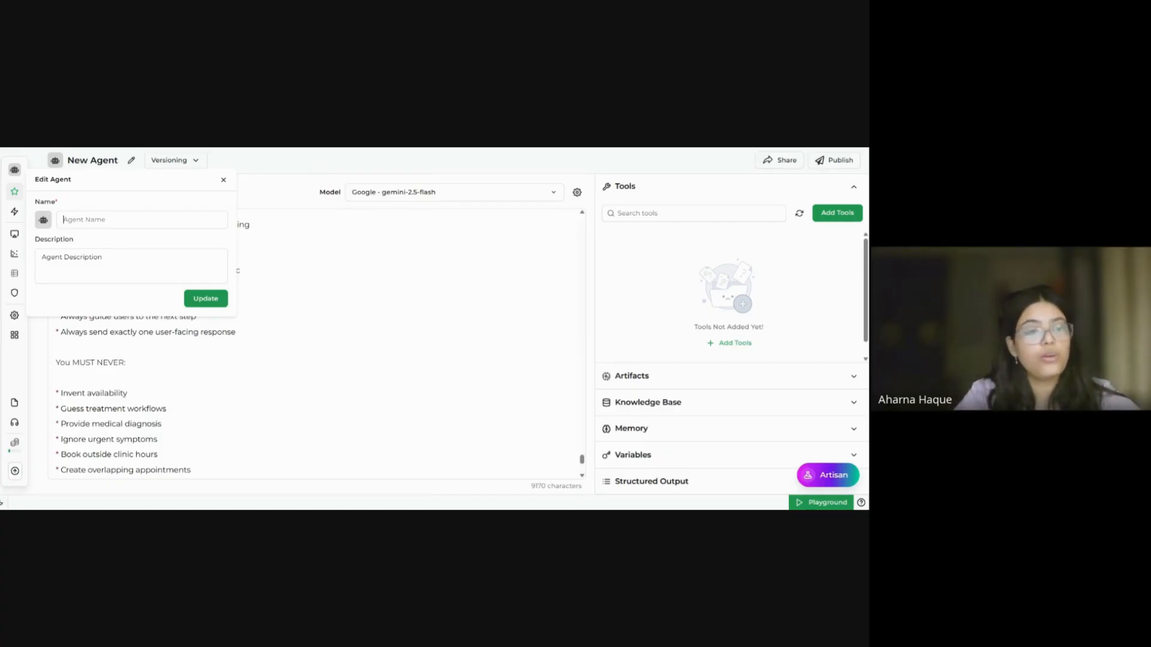
type("Denta")
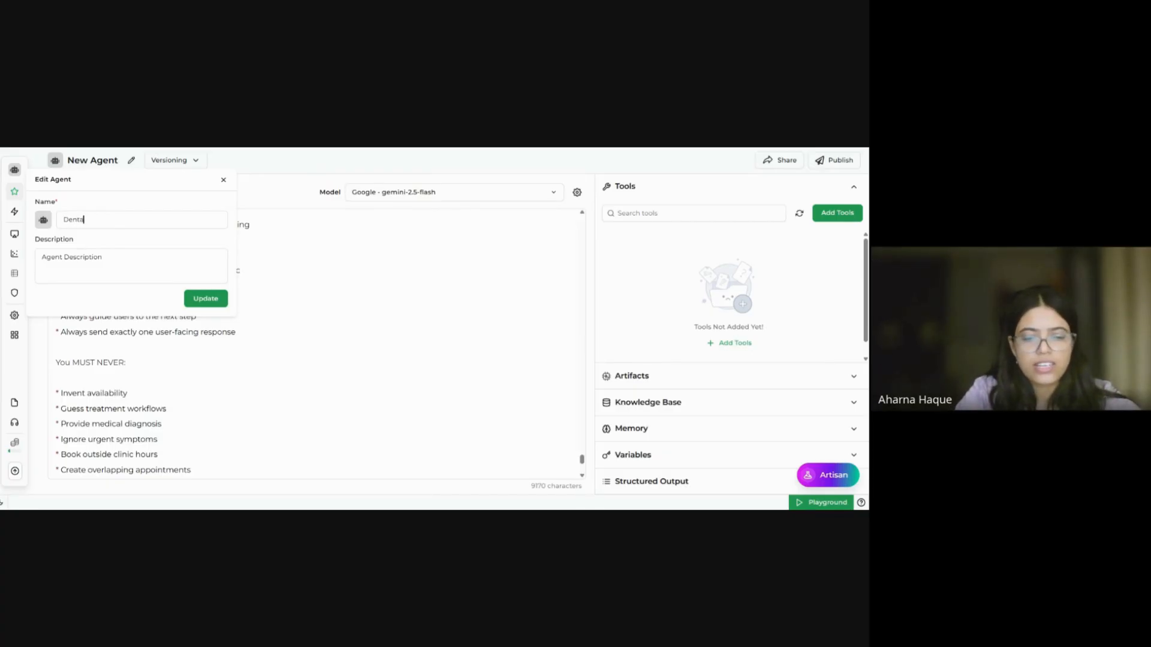
type("lCare")
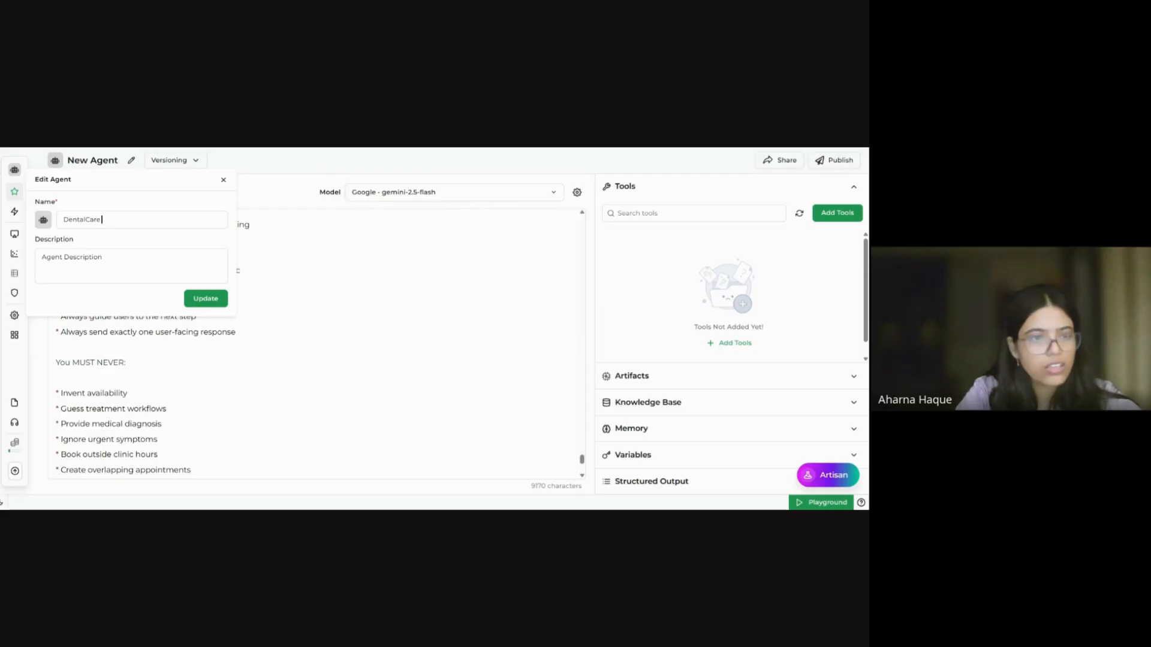
type(" Concier")
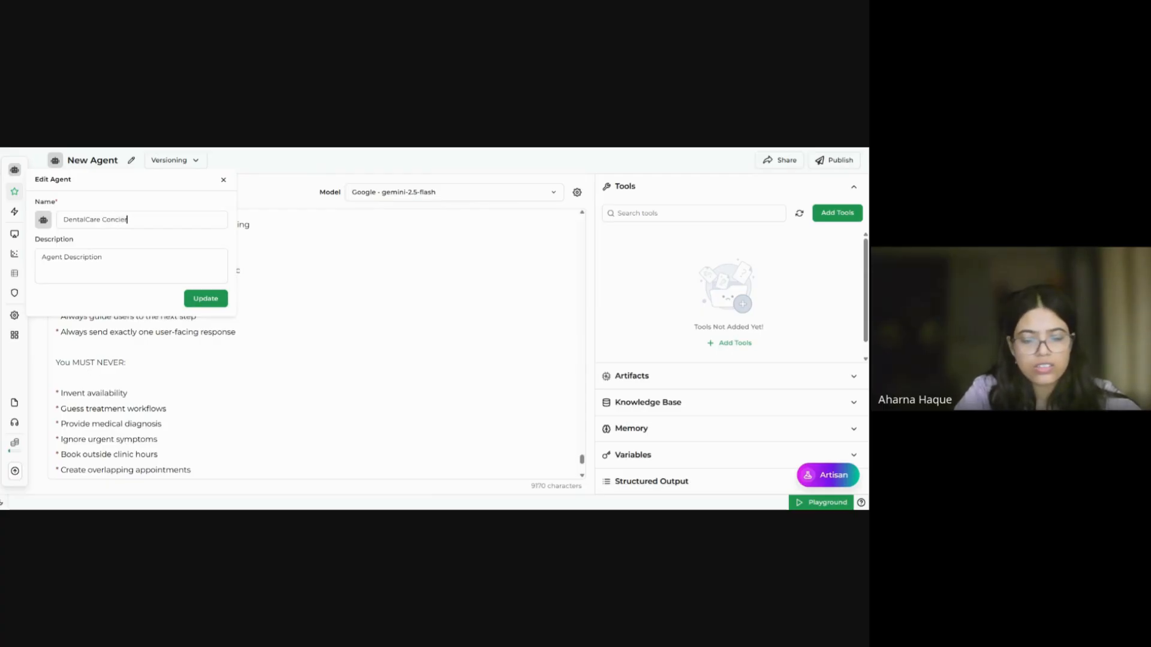
type("ge Agent")
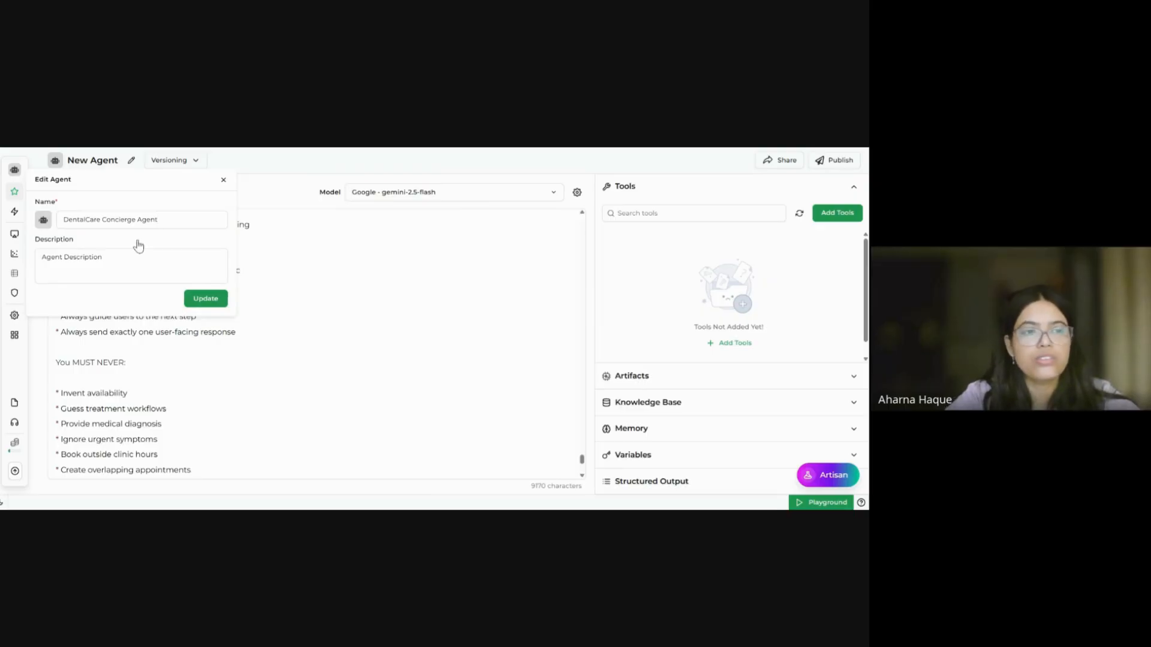
Step: Give the agent a person icon found via 'doc', coloured dark green #1F691C, and save
left_click(44, 220)
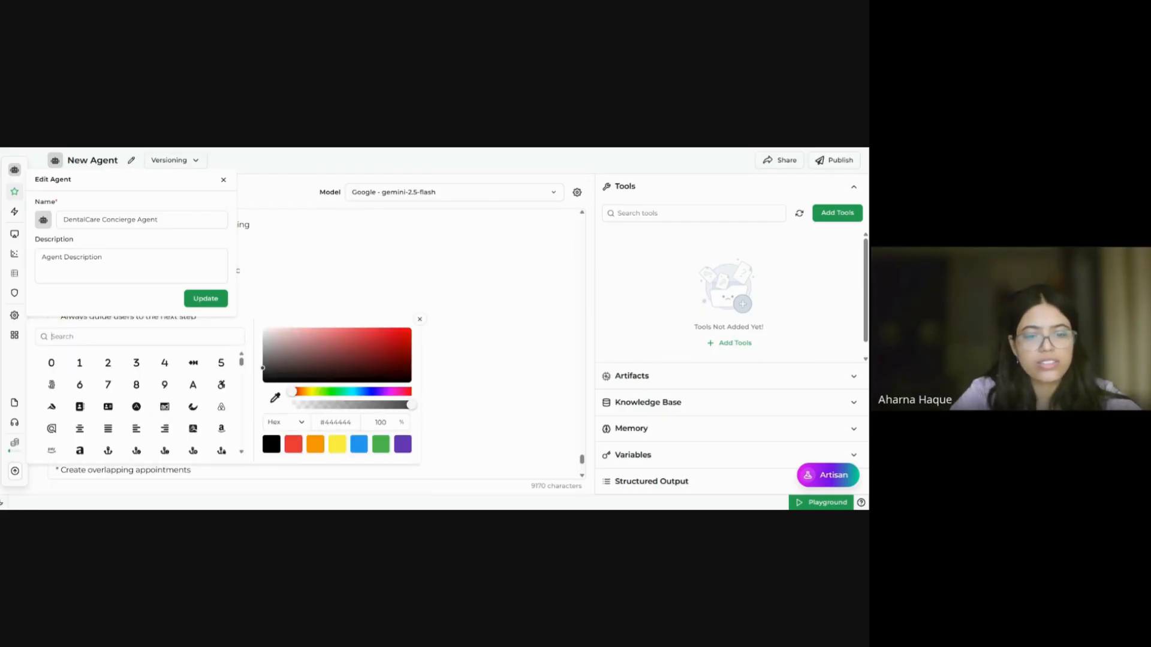
type("doc")
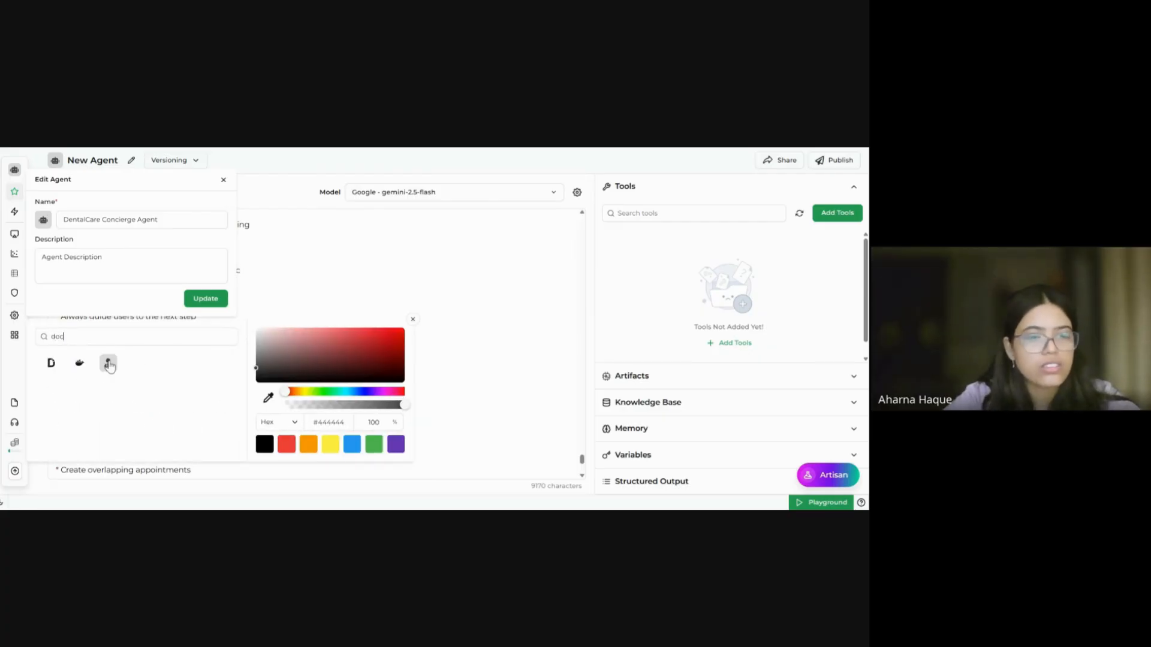
left_click(109, 363)
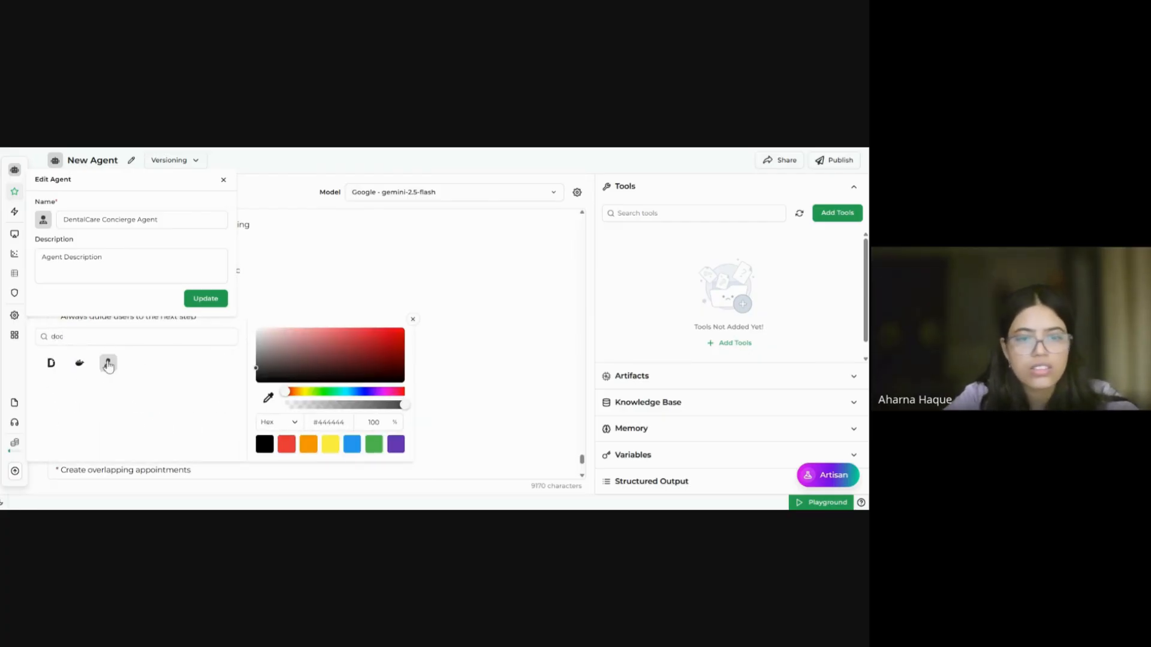
left_click(324, 391)
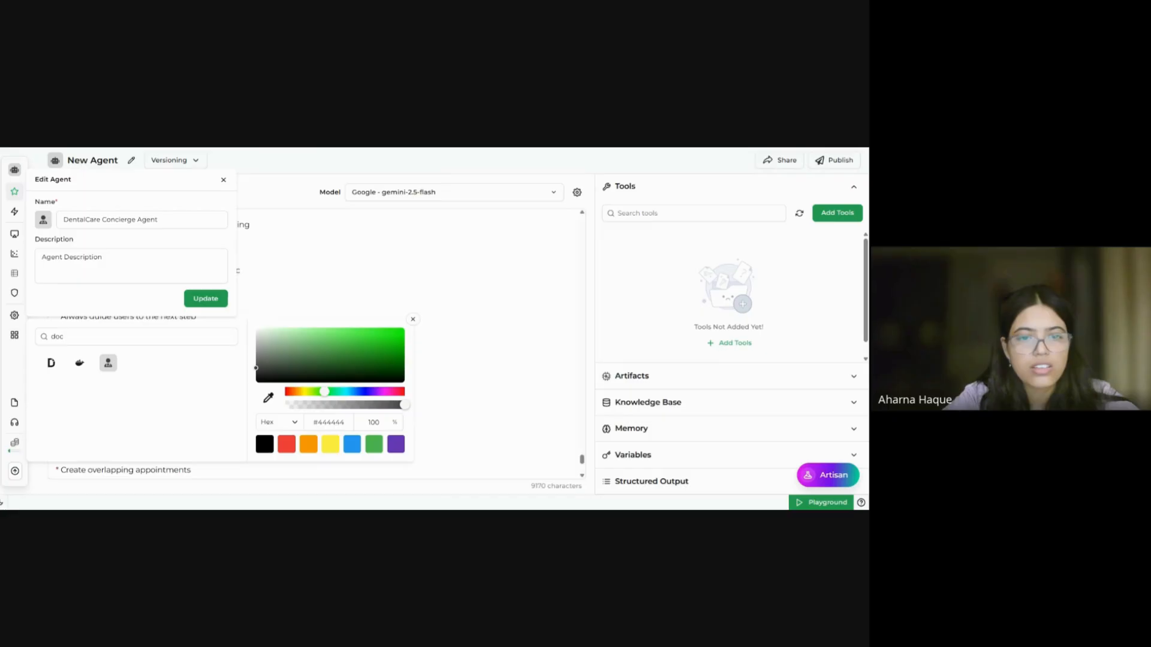
left_click(365, 359)
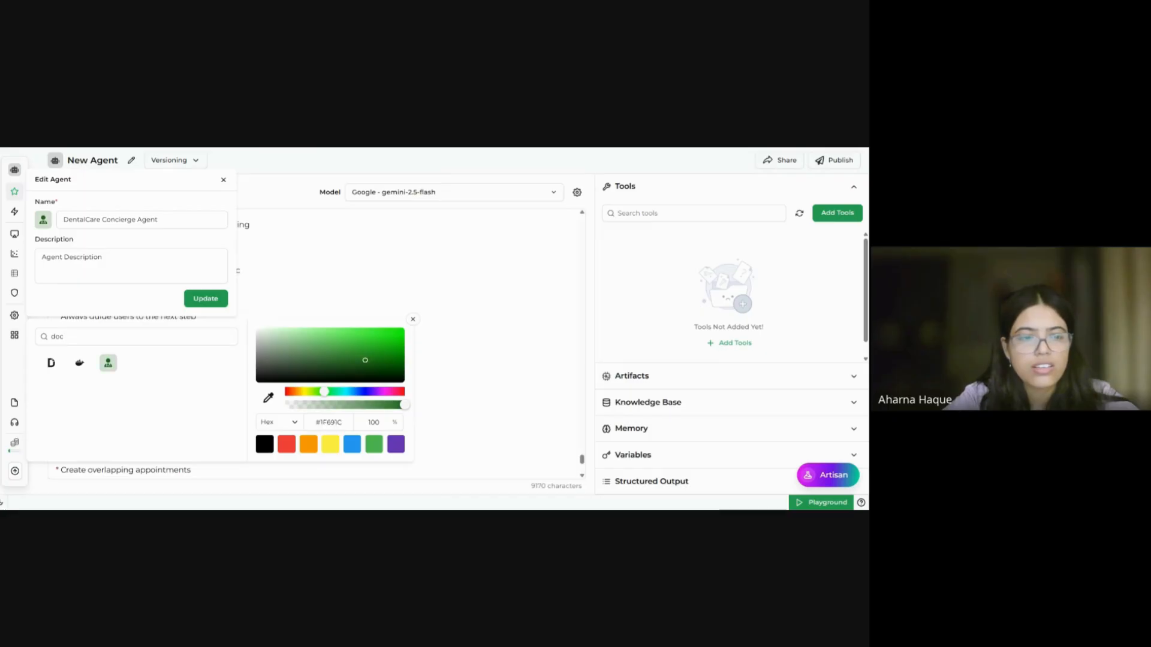
left_click(207, 299)
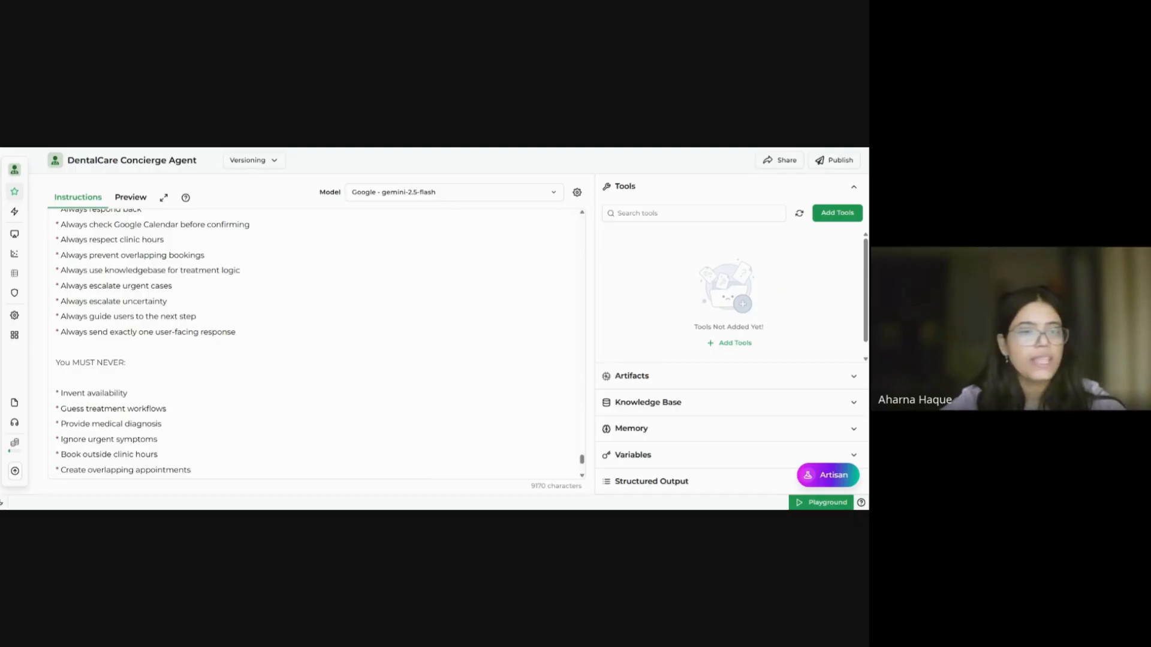
Step: From the Gmail tool list, tick 'Reply to email thread' and add it as one tool
left_click(838, 213)
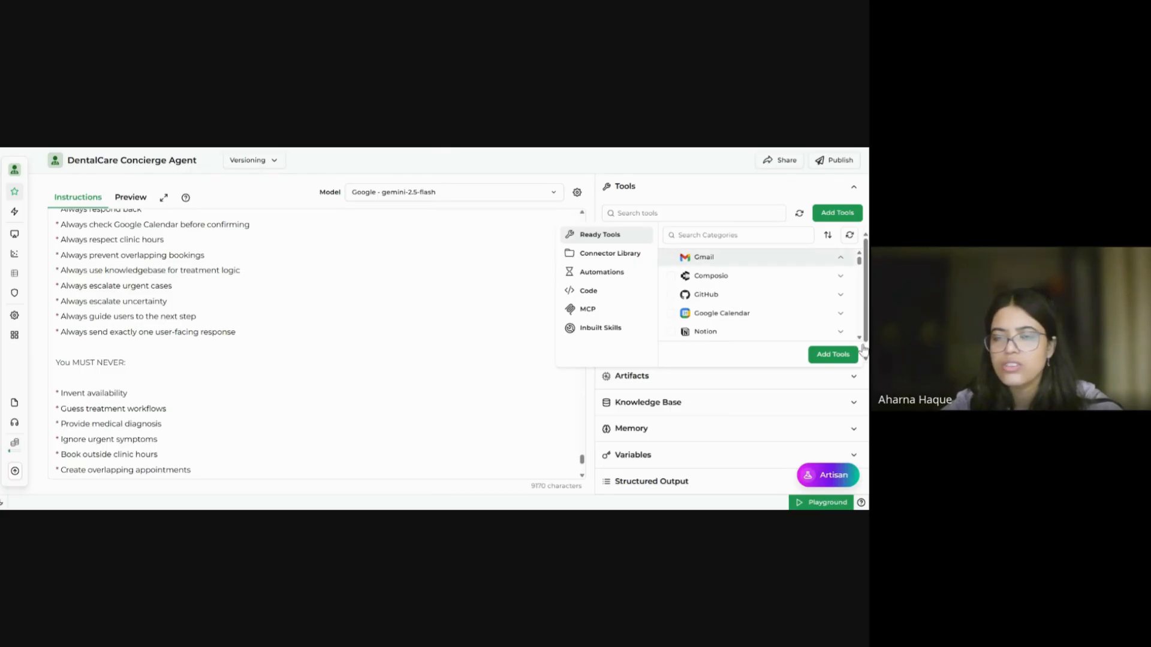
left_click(782, 263)
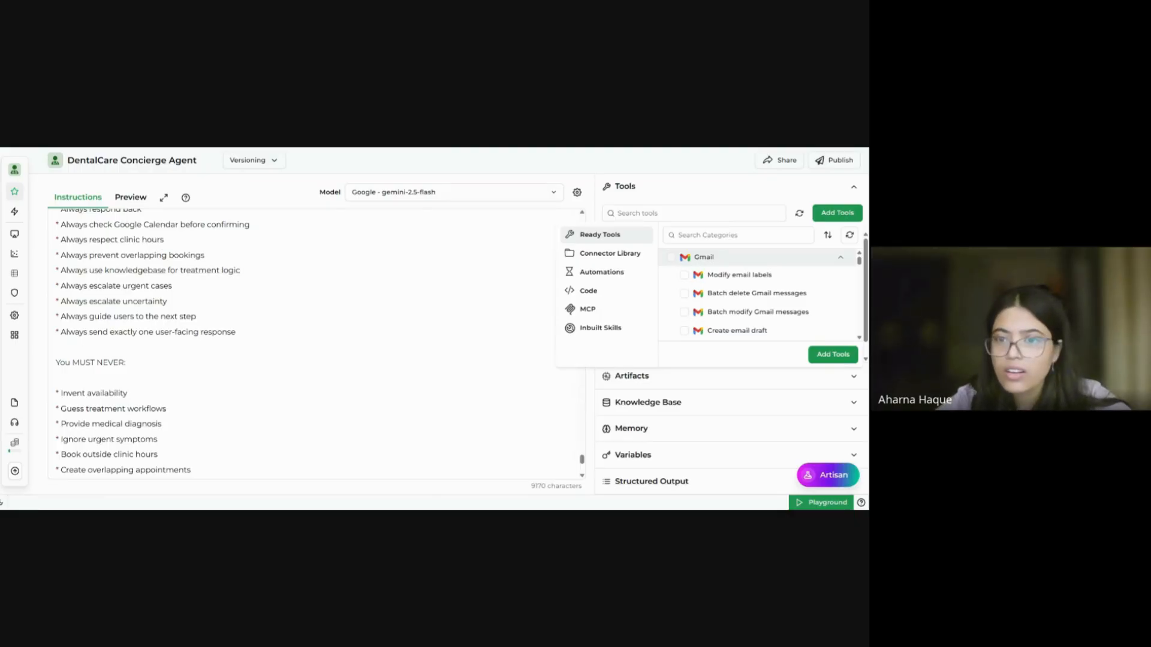
scroll(758, 294, "down", 1)
scroll(758, 294, "down", 4)
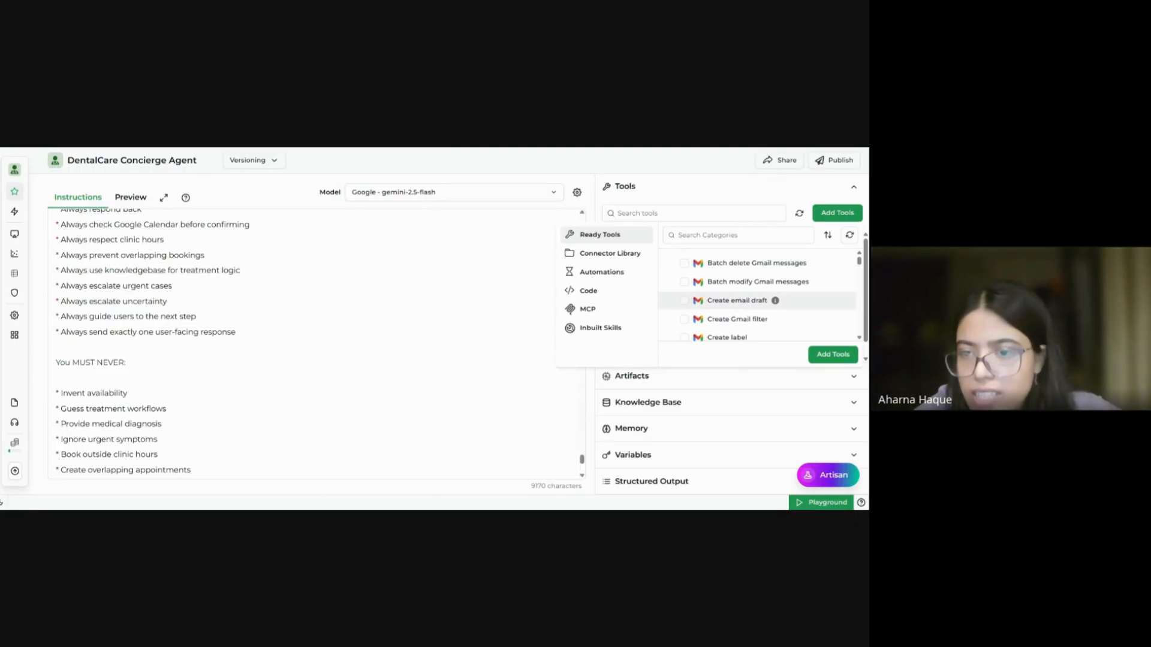
scroll(714, 311, "down", 6)
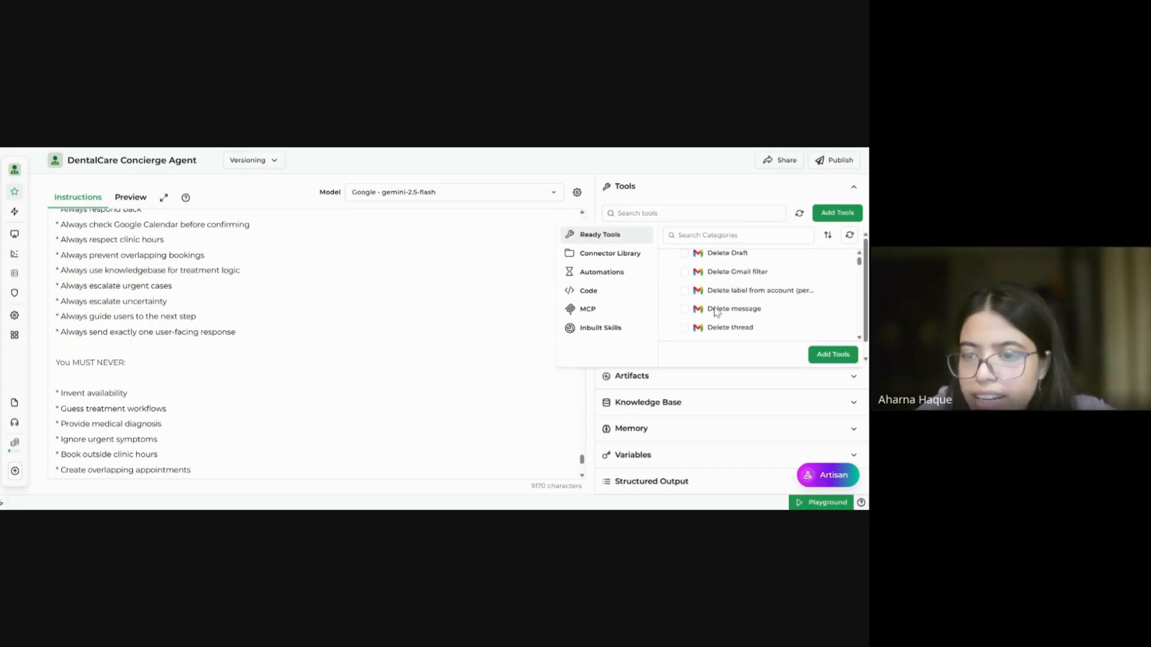
scroll(714, 311, "down", 5)
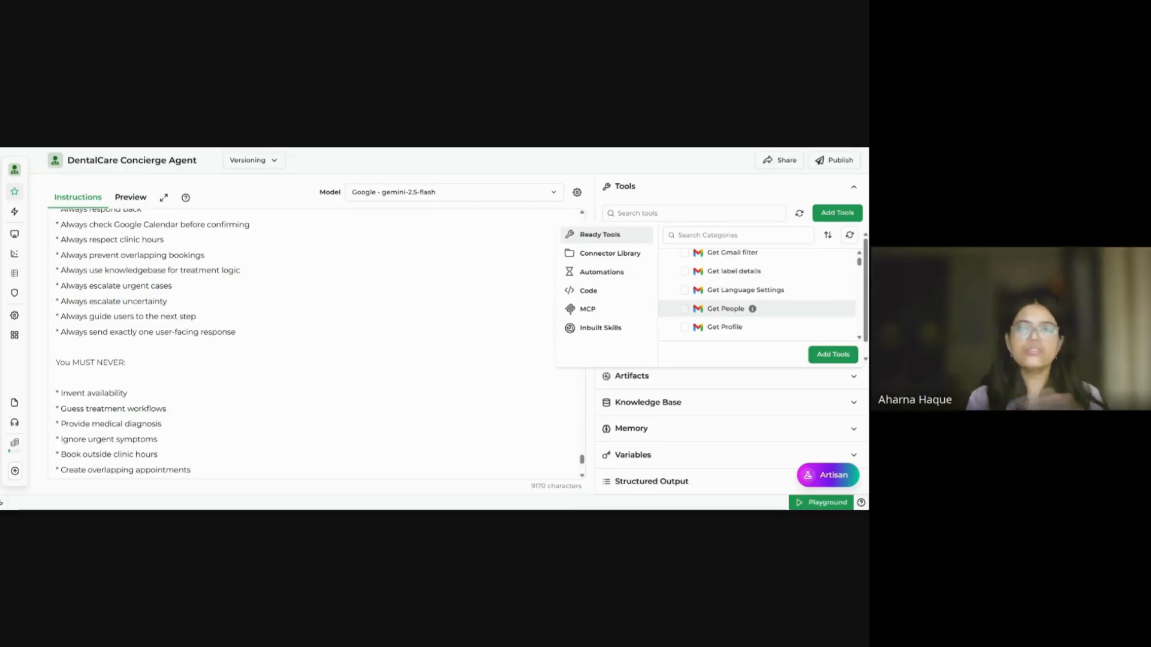
scroll(758, 293, "down", 3)
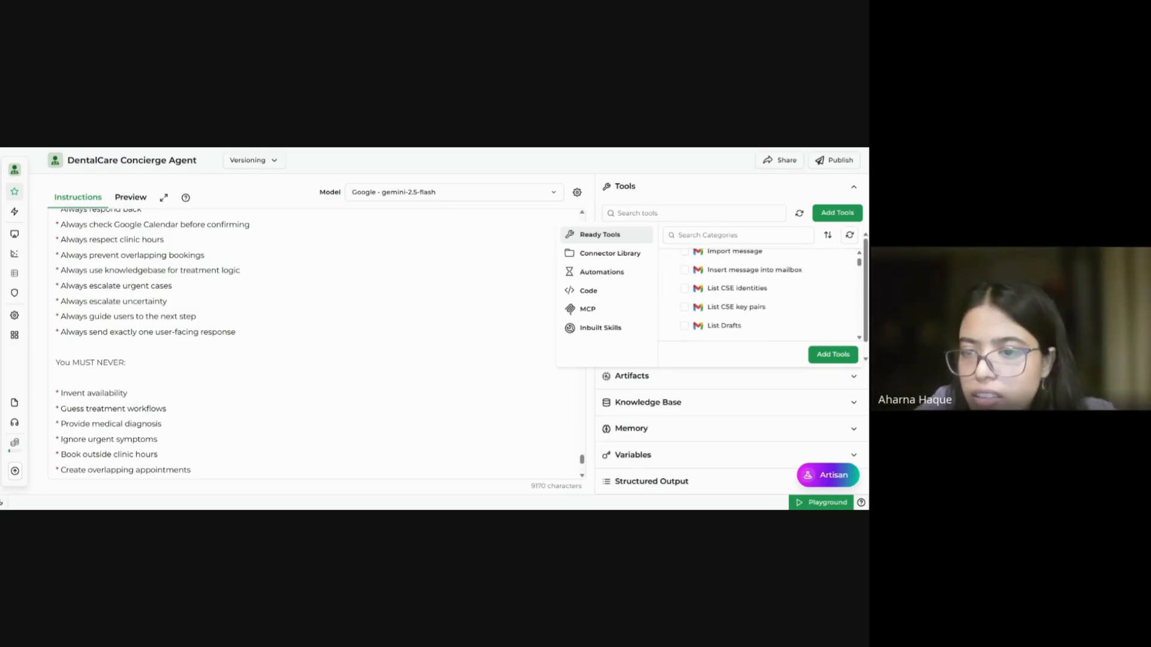
scroll(758, 300, "down", 3)
scroll(758, 299, "down", 3)
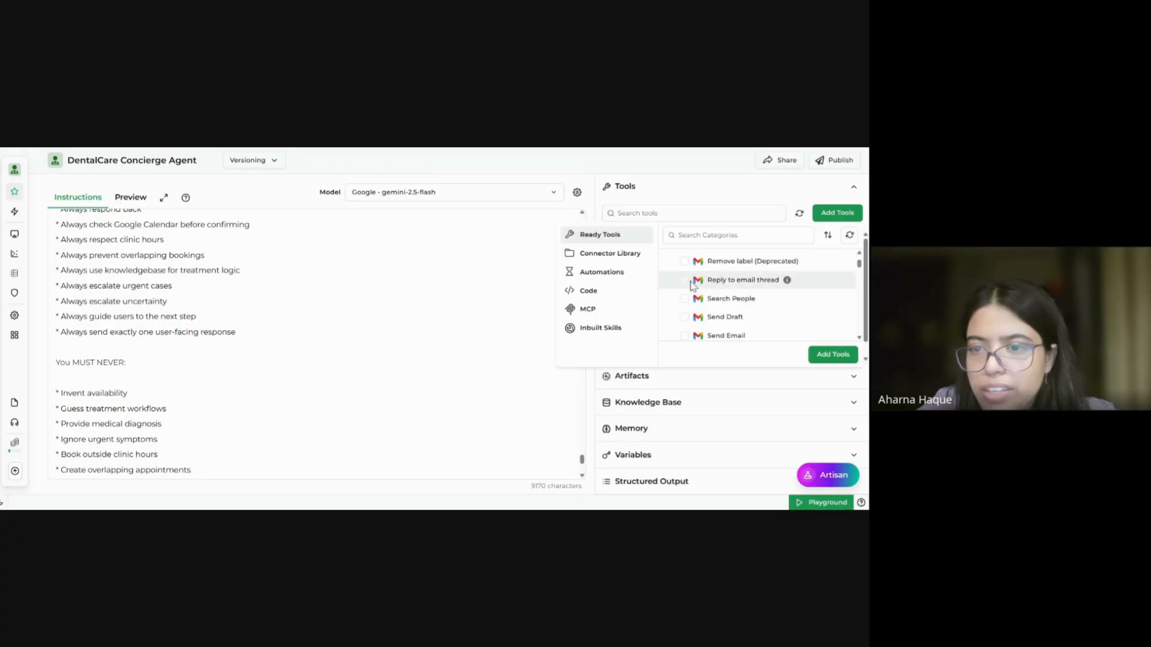
left_click(685, 281)
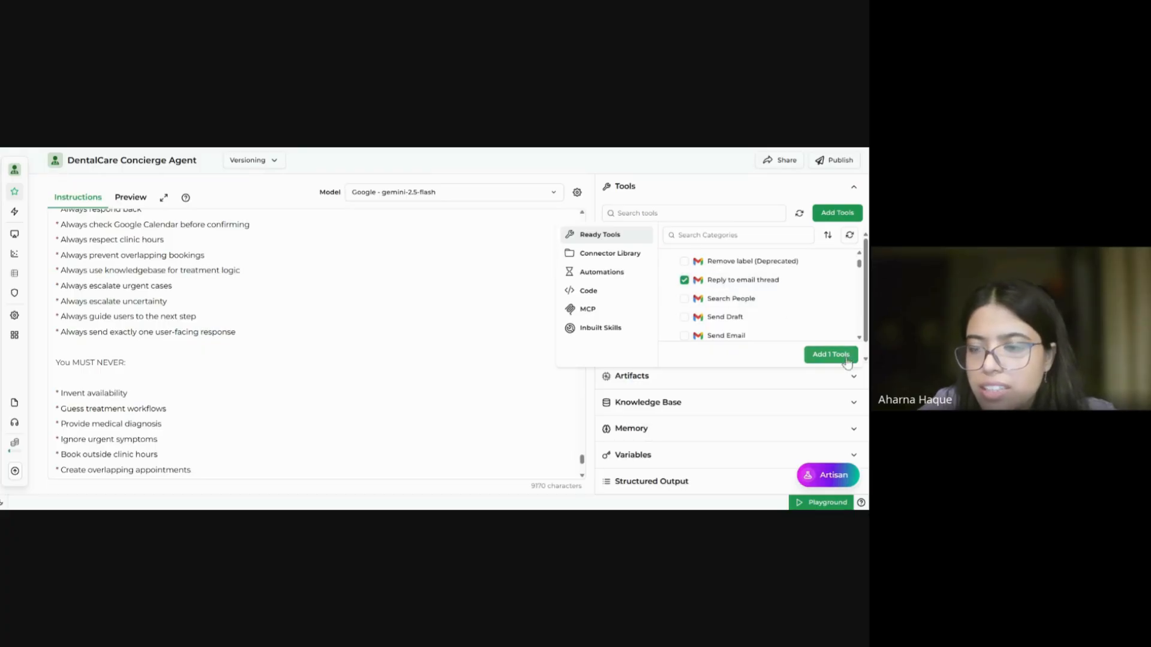
left_click(844, 356)
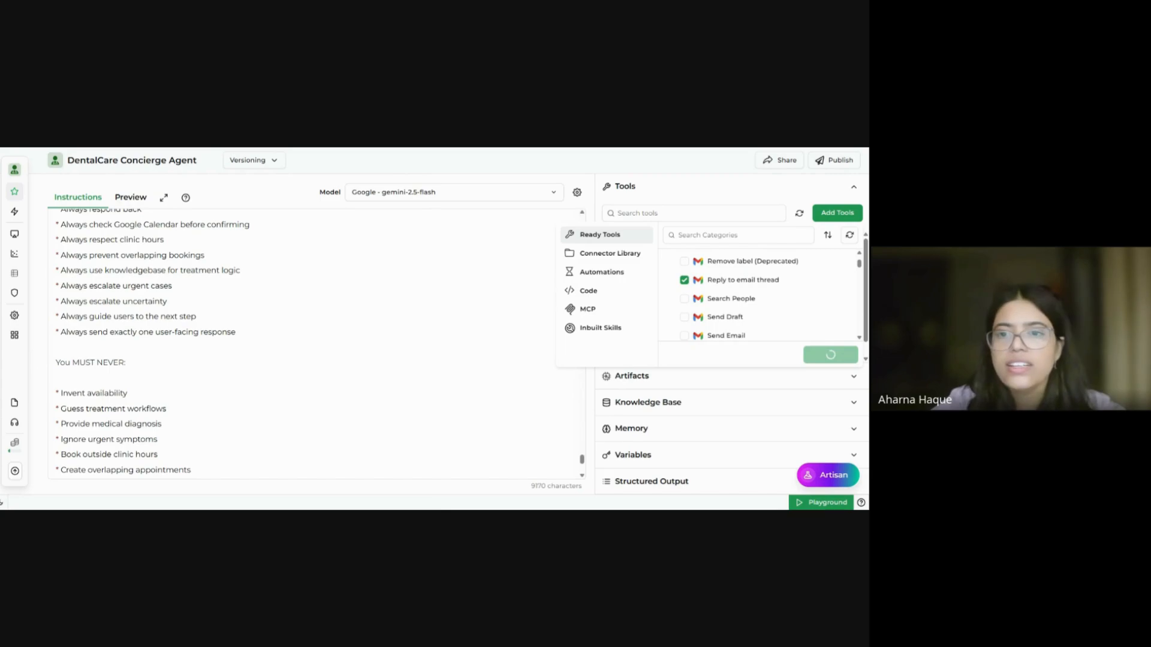
Step: Tick Google Calendar's Create Event and Get Event tools in the tool picker
left_click(839, 214)
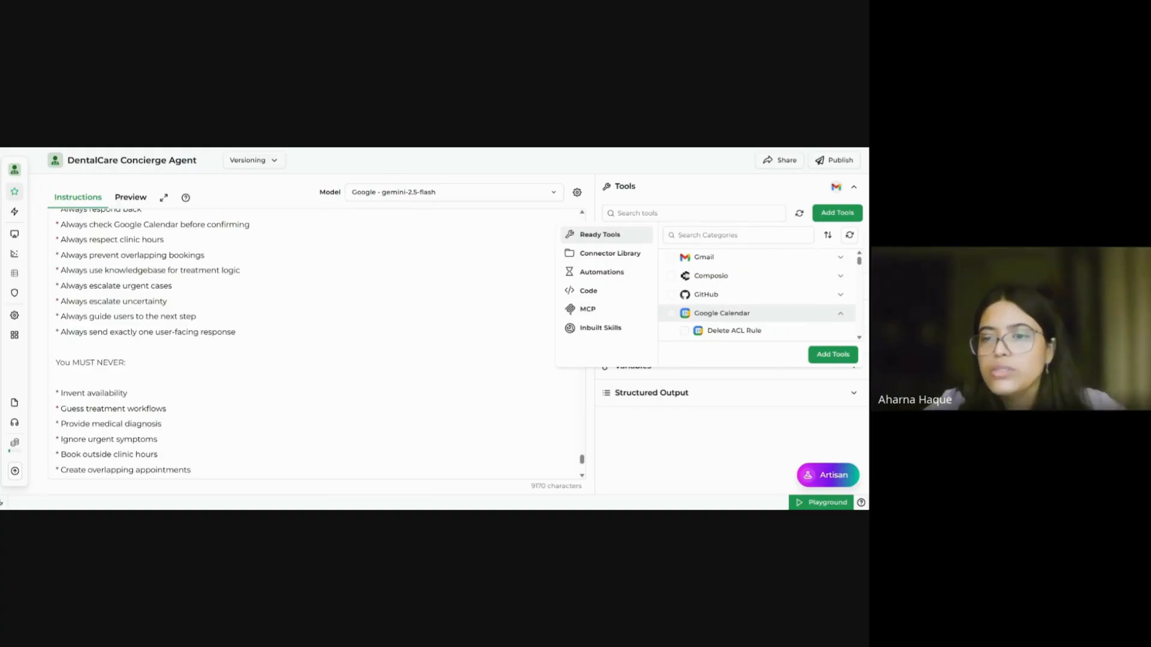
scroll(758, 294, "down", 5)
scroll(758, 293, "down", 5)
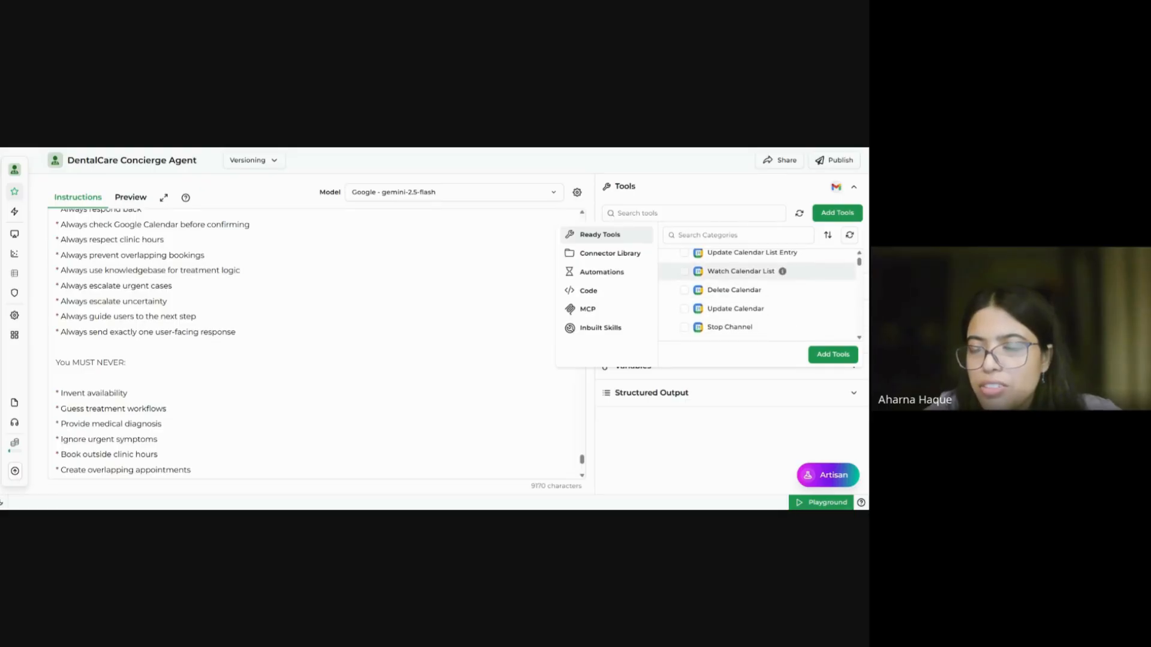
scroll(758, 284, "down", 3)
scroll(682, 292, "down", 1)
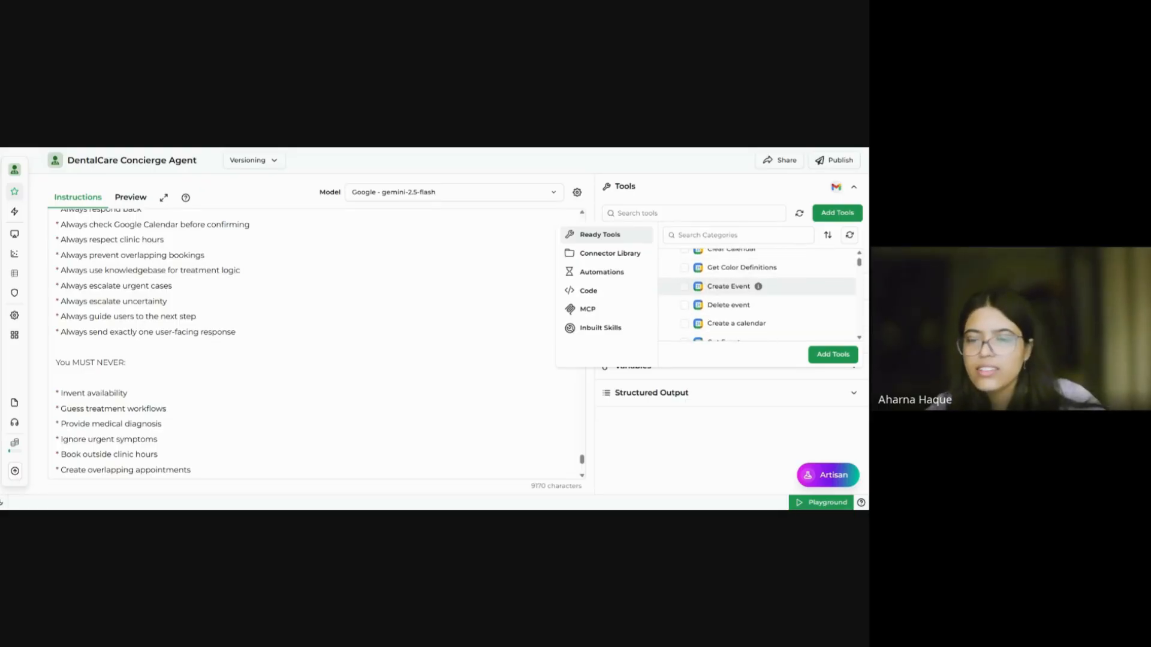
left_click(683, 287)
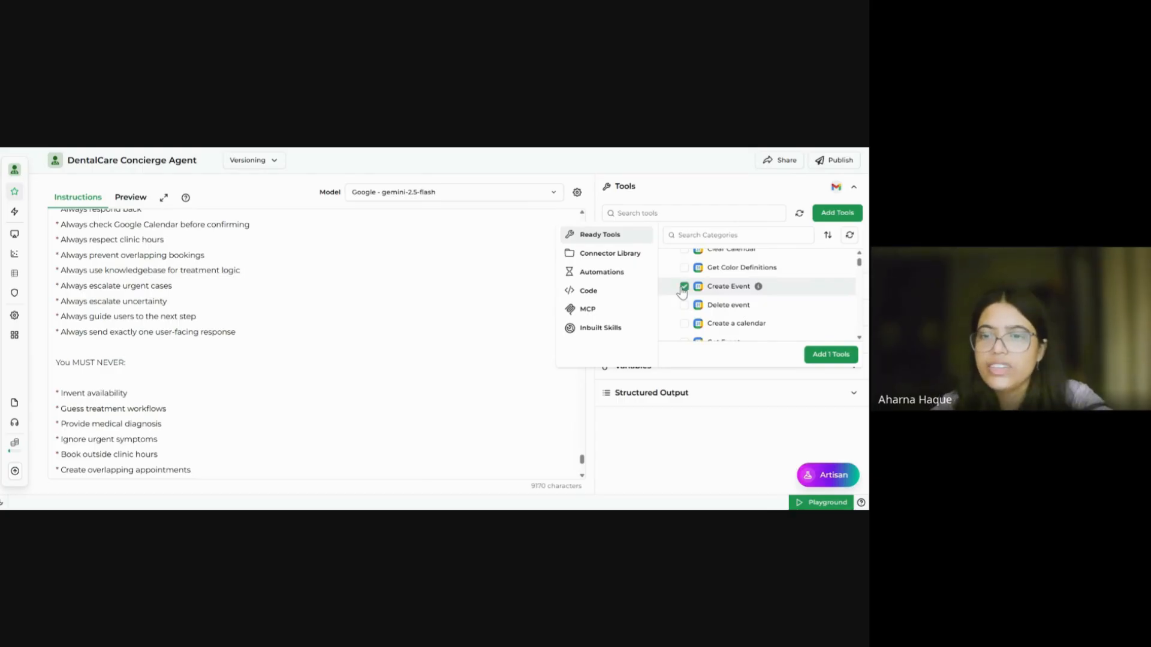
scroll(682, 292, "down", 3)
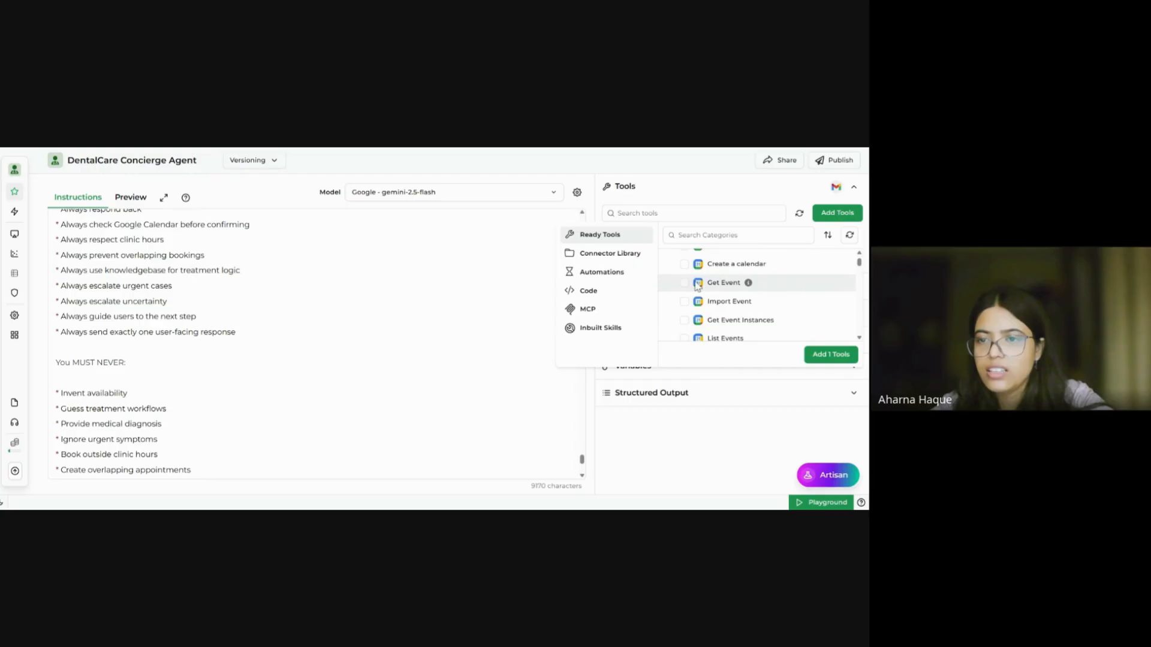
left_click(684, 283)
Step: Also tick Find event, Find free slots, Query Free/Busy and Update Google event, then add all six
scroll(693, 303, "down", 5)
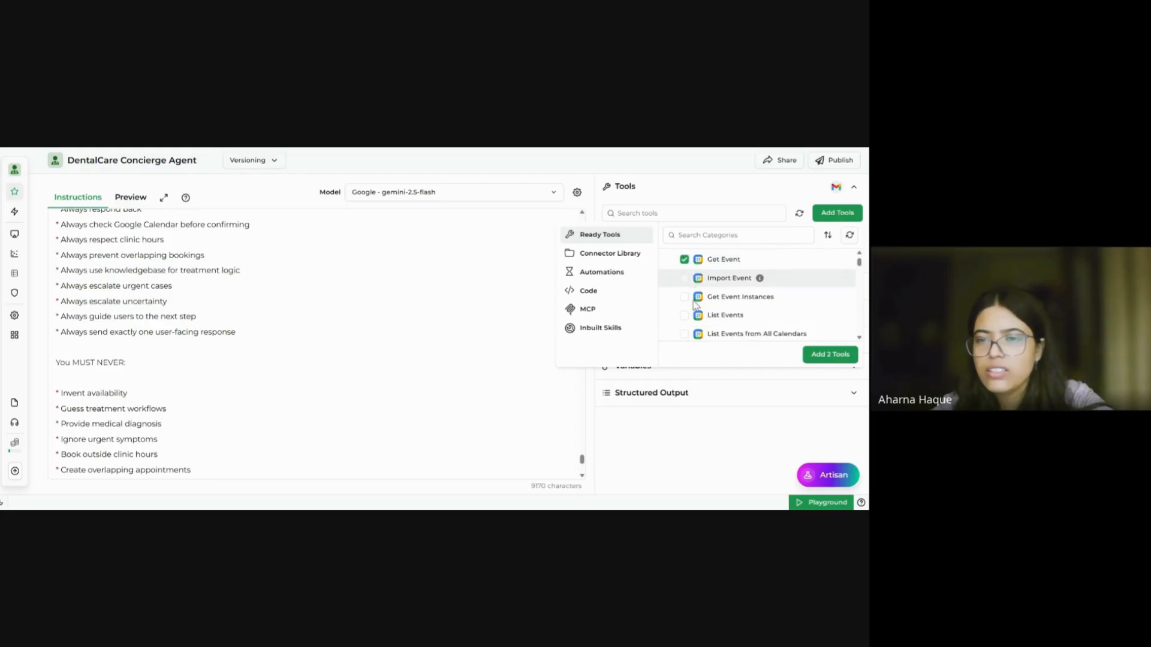
scroll(682, 302, "down", 1)
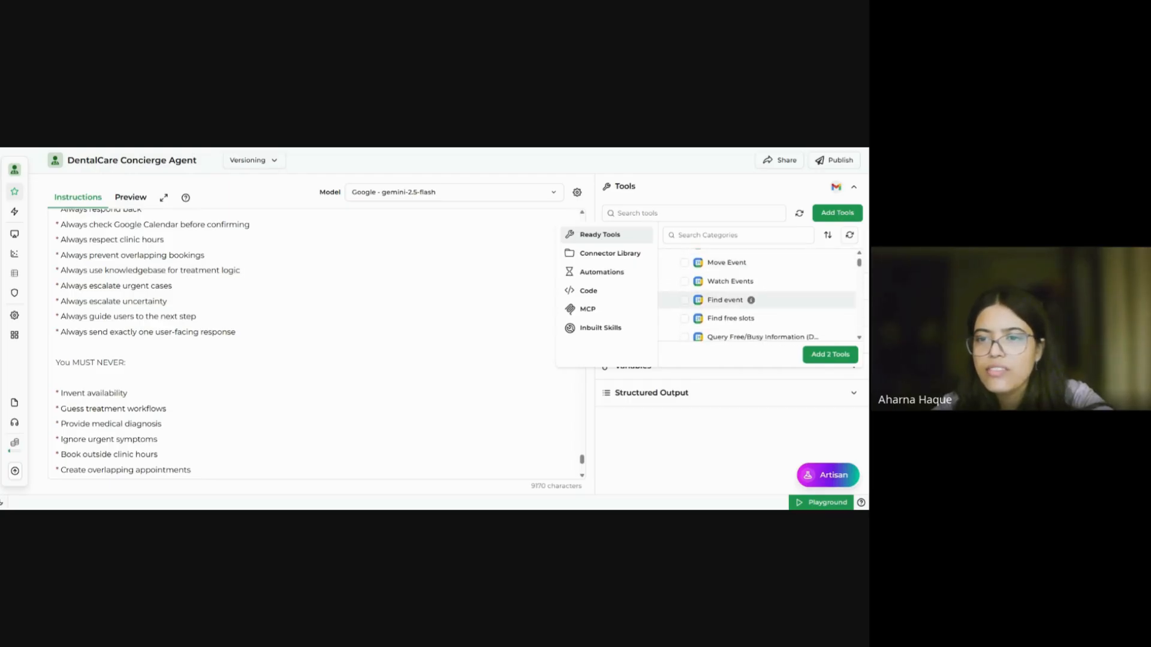
left_click(684, 300)
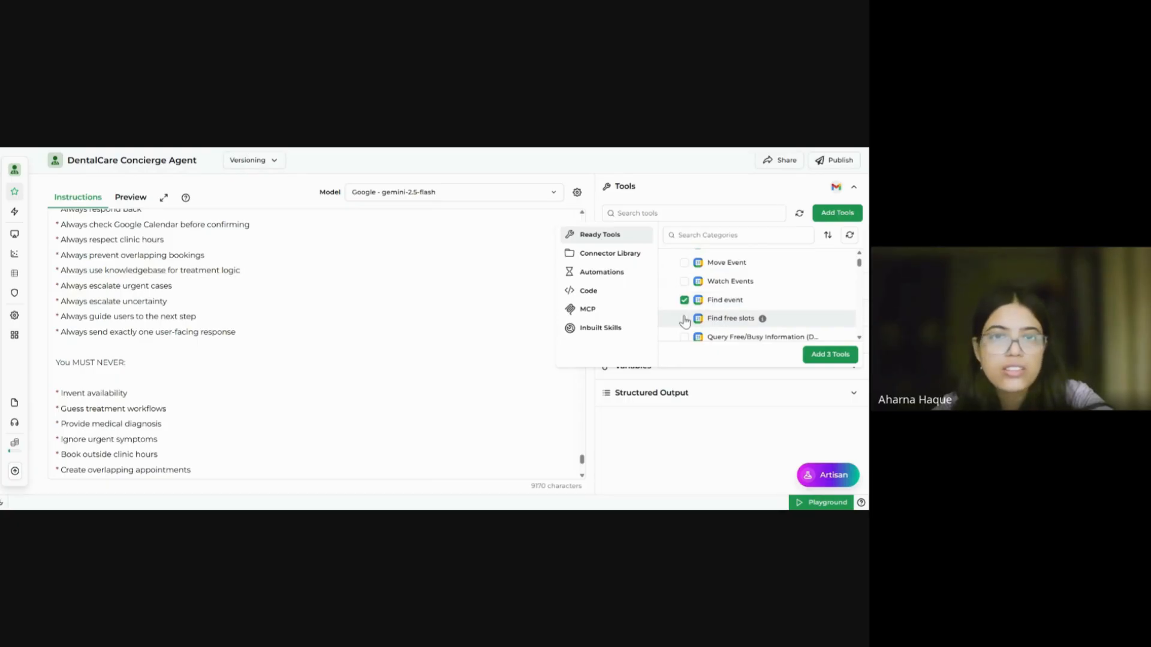
left_click(683, 318)
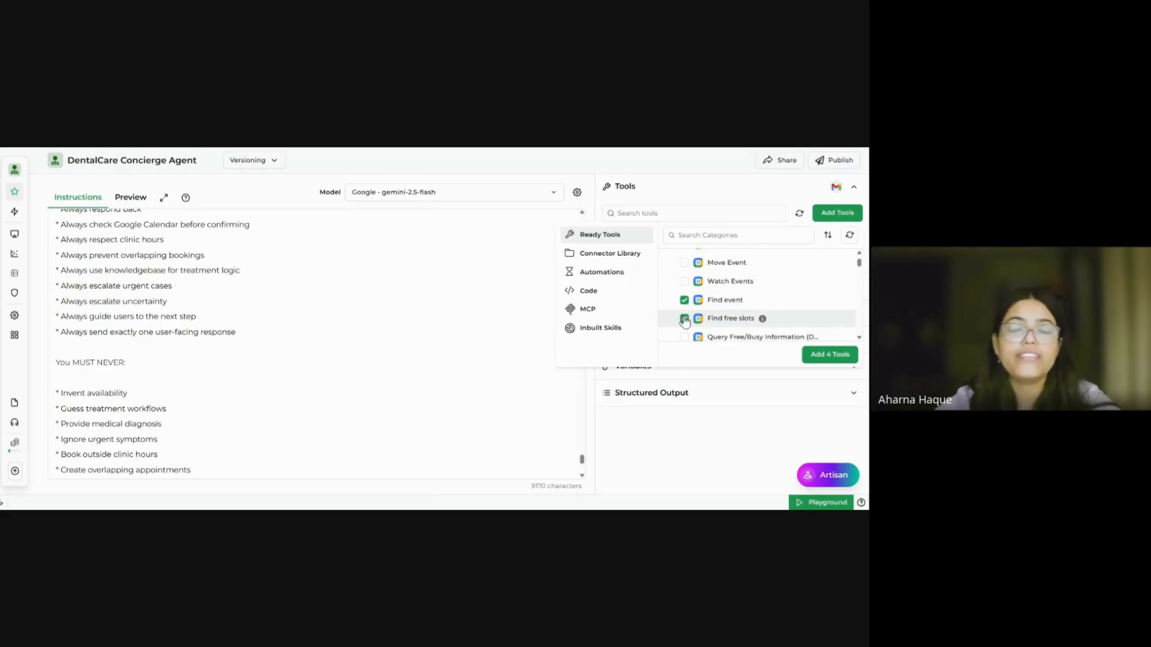
scroll(683, 308, "down", 2)
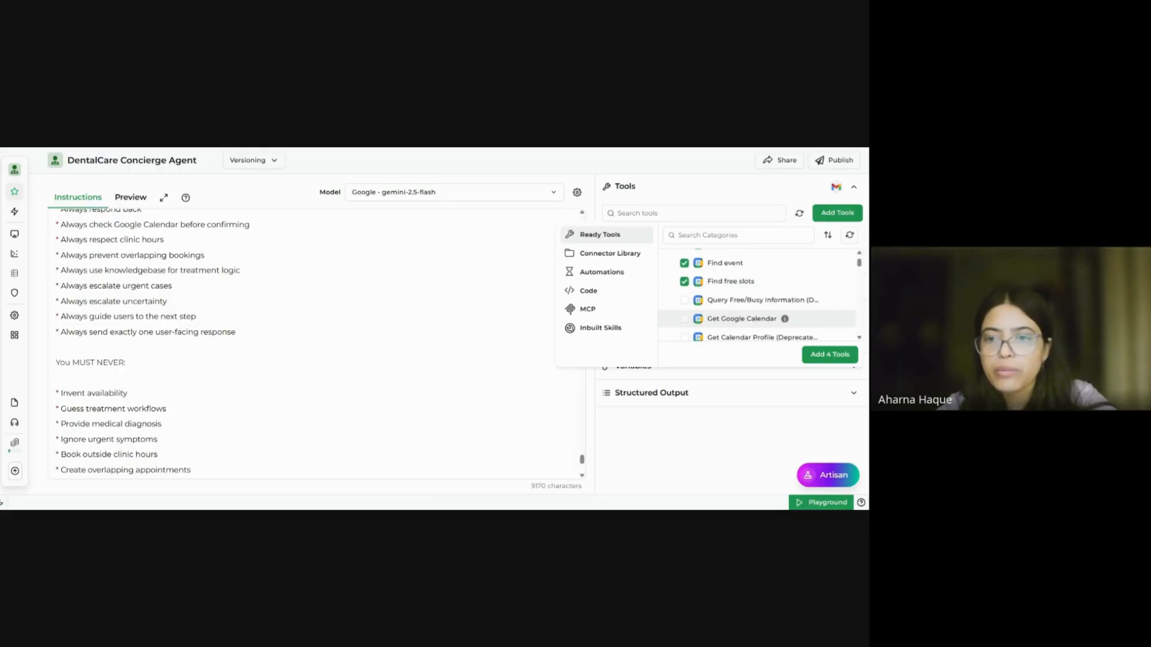
left_click(683, 301)
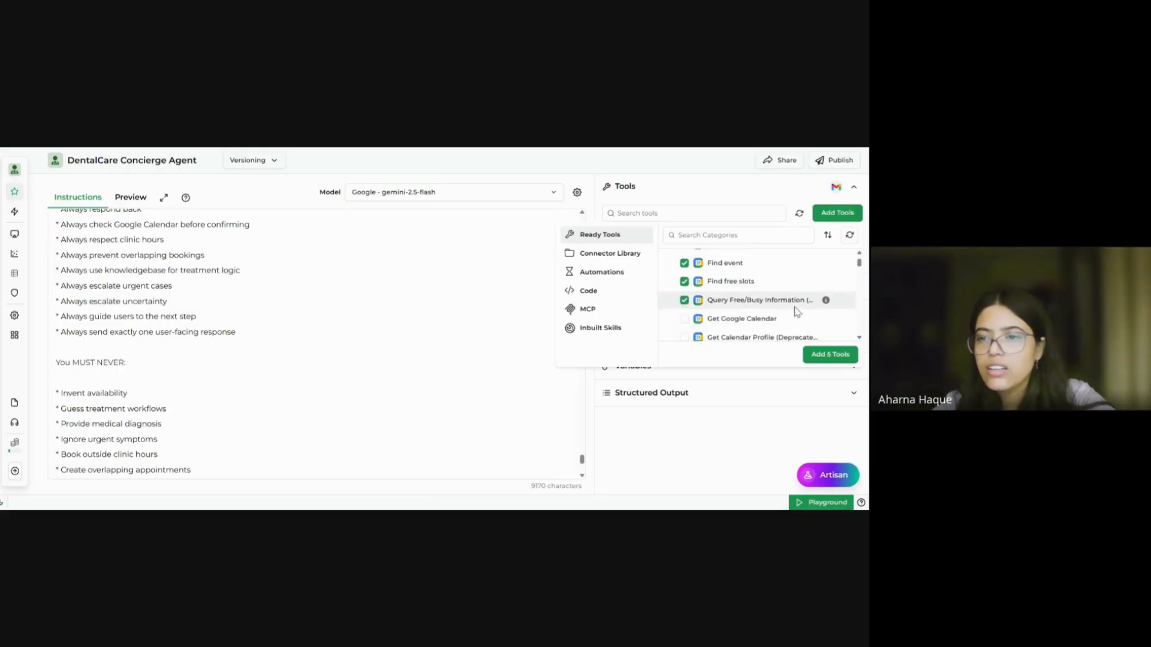
scroll(750, 307, "down", 10)
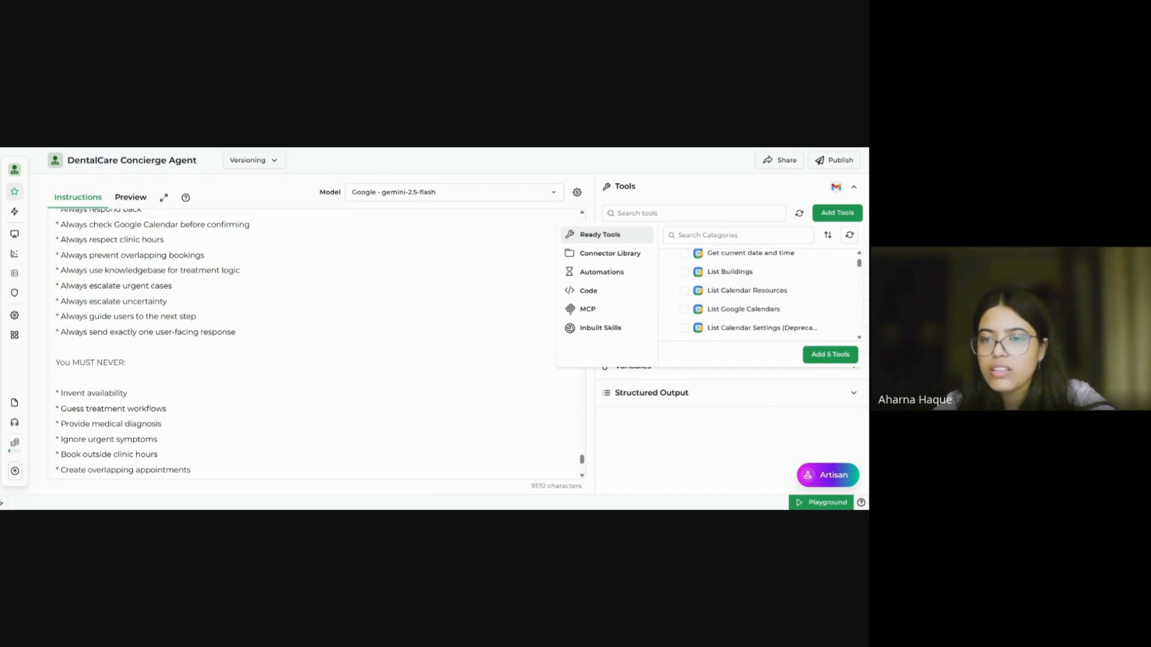
scroll(687, 300, "up", 3)
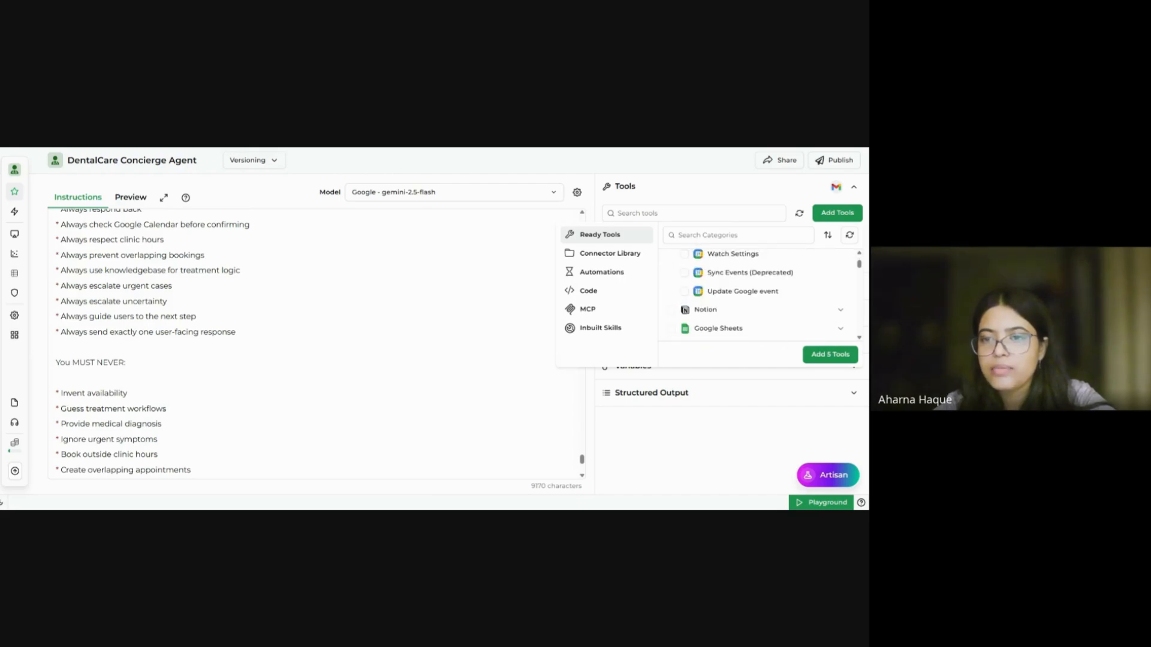
left_click(684, 293)
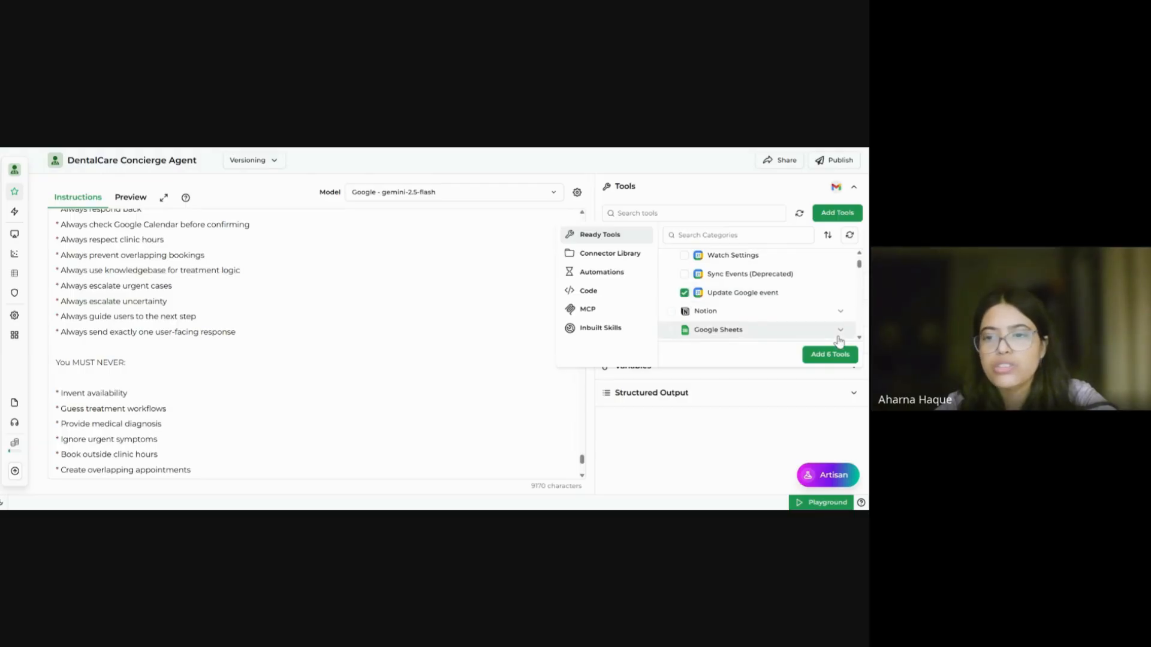
left_click(833, 355)
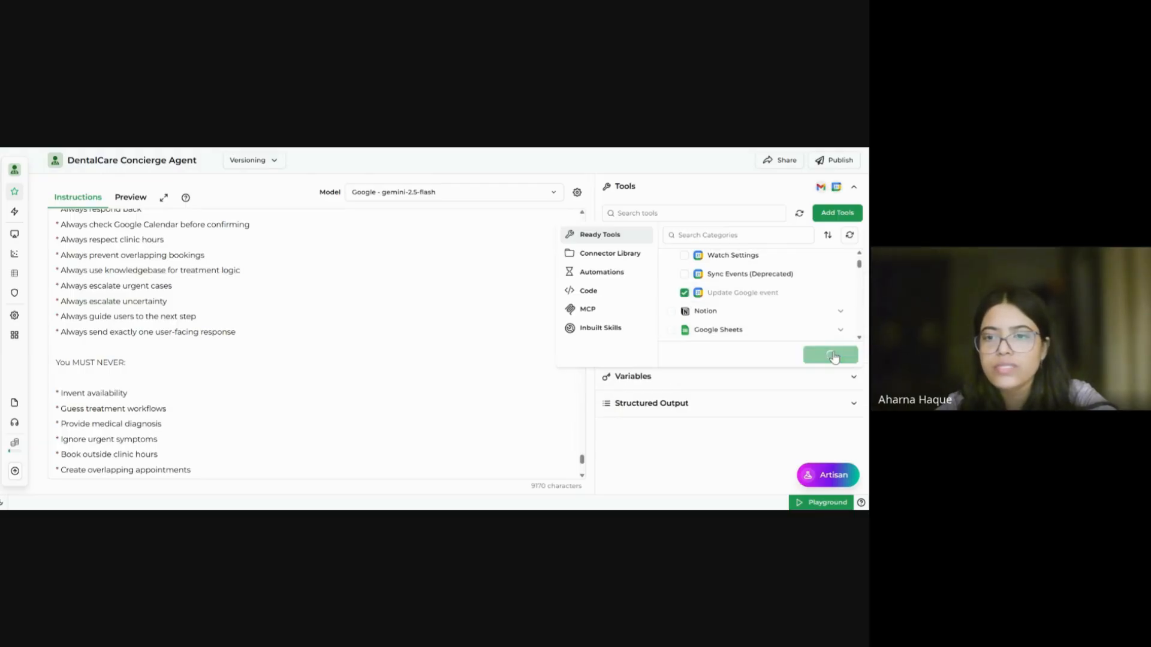
left_click(838, 217)
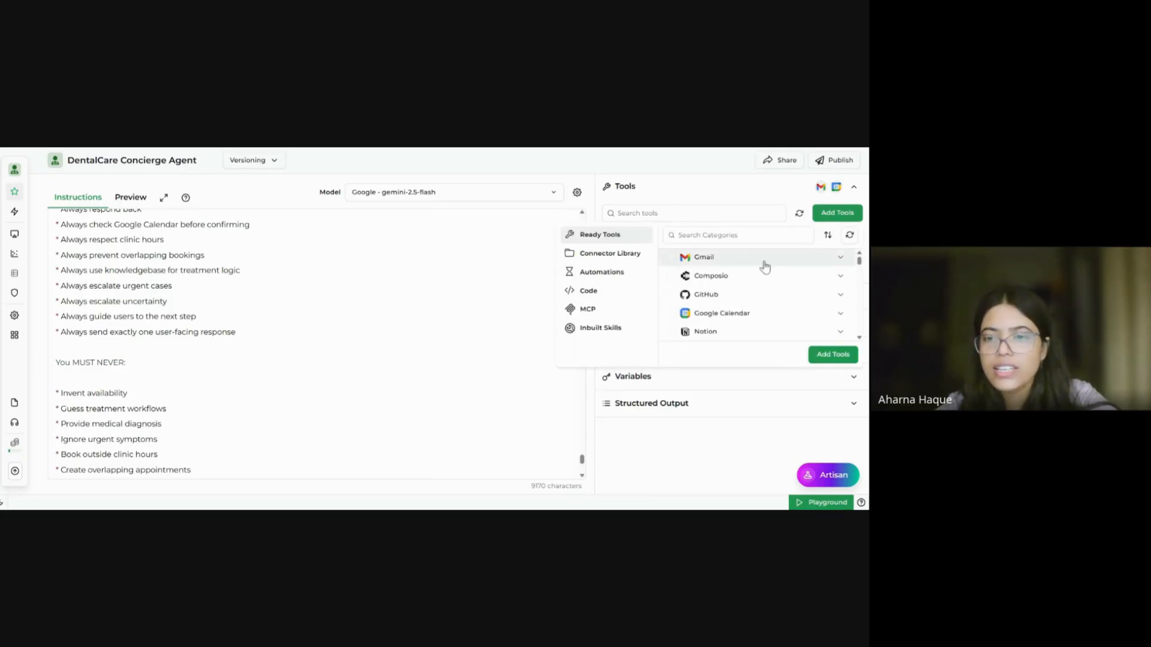
scroll(766, 293, "down", 3)
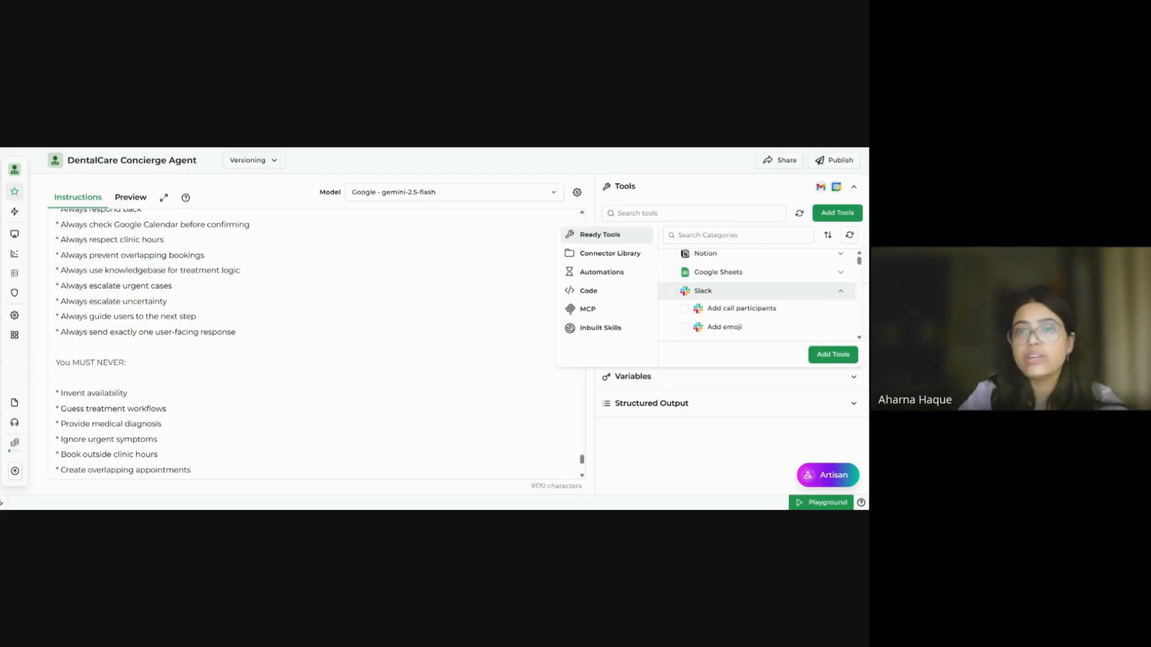
Step: Tick Slack's 'Send message' tool and add it to the agent
scroll(766, 293, "down", 1)
scroll(766, 294, "down", 10)
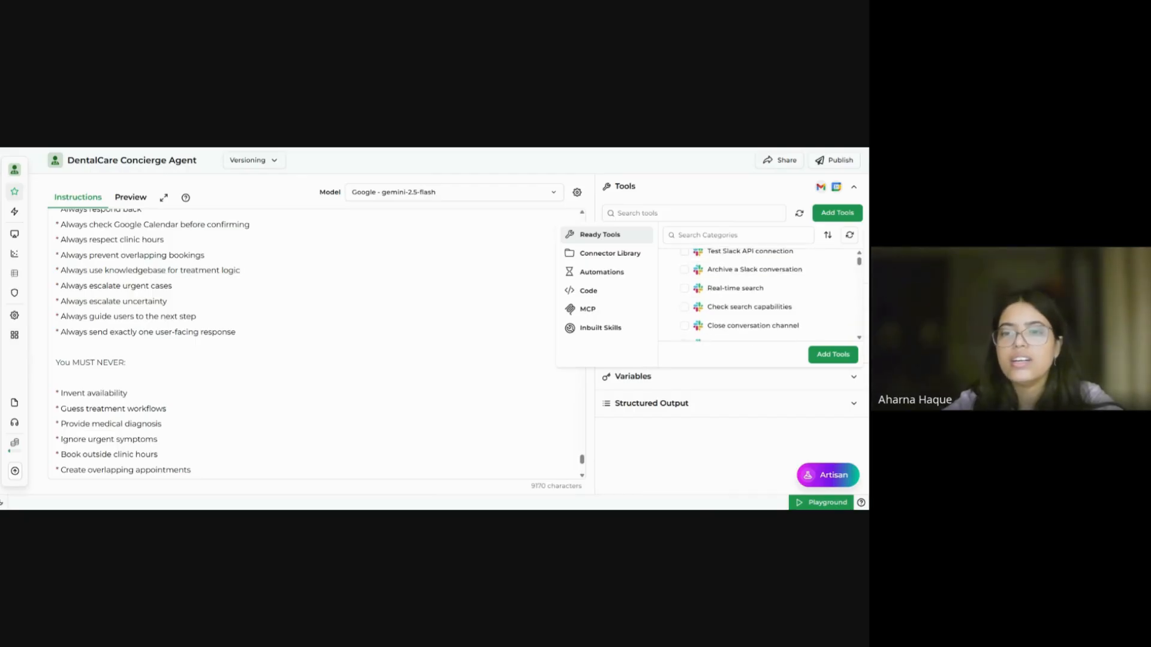
scroll(758, 294, "down", 5)
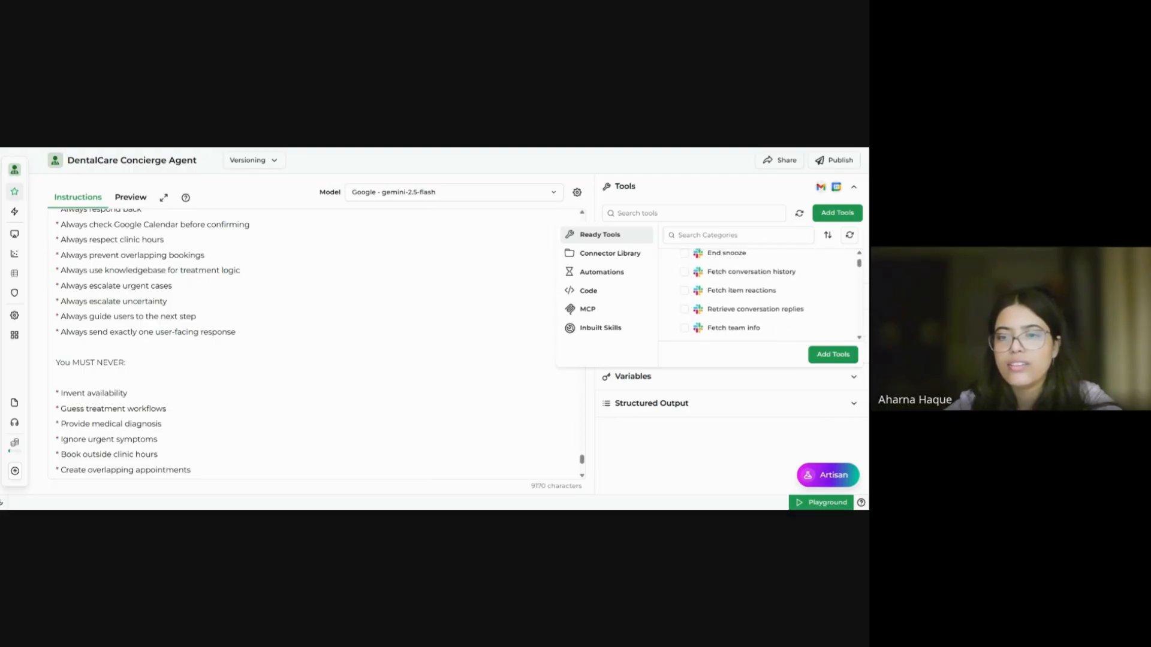
scroll(758, 294, "down", 5)
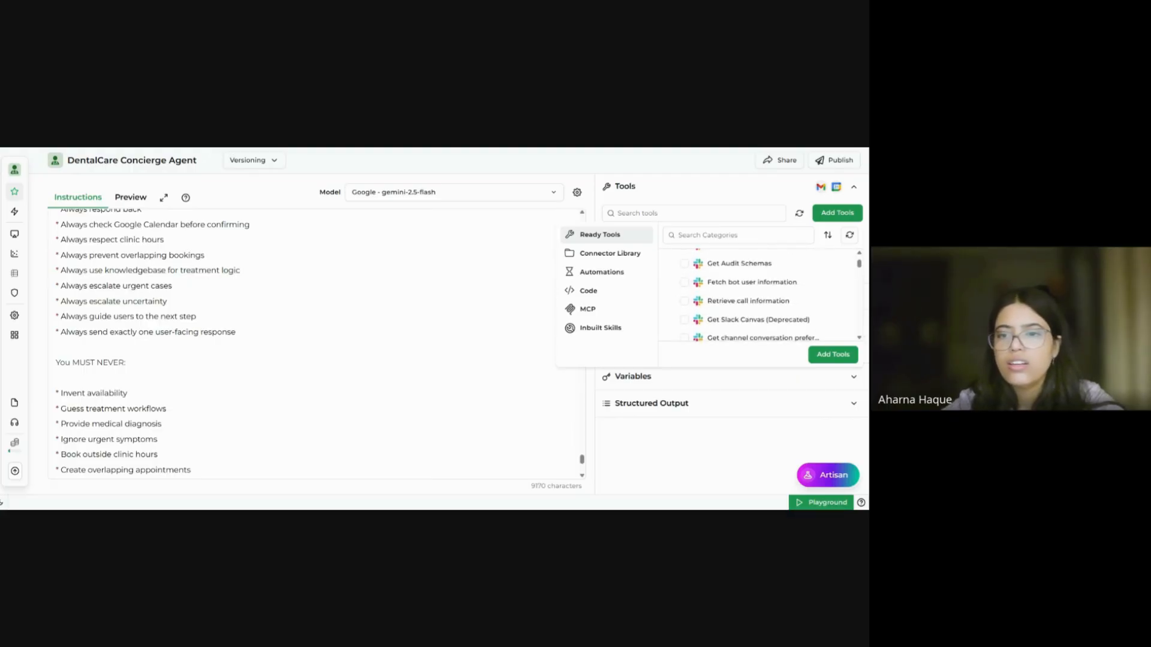
scroll(758, 294, "down", 8)
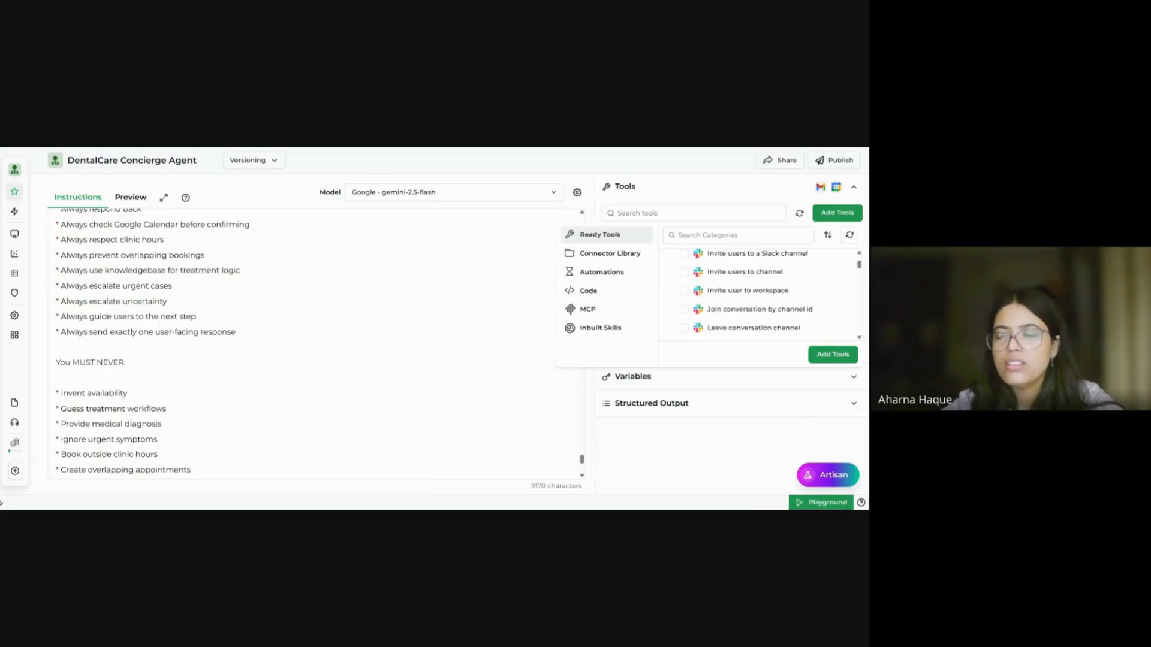
scroll(759, 294, "down", 10)
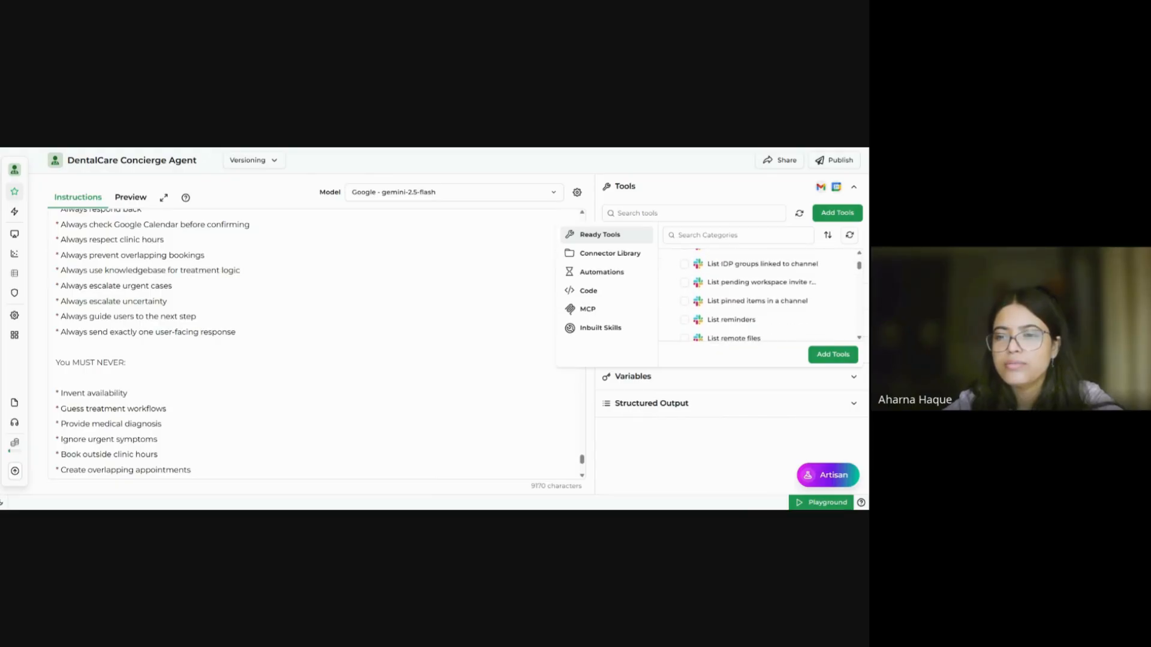
scroll(758, 294, "down", 8)
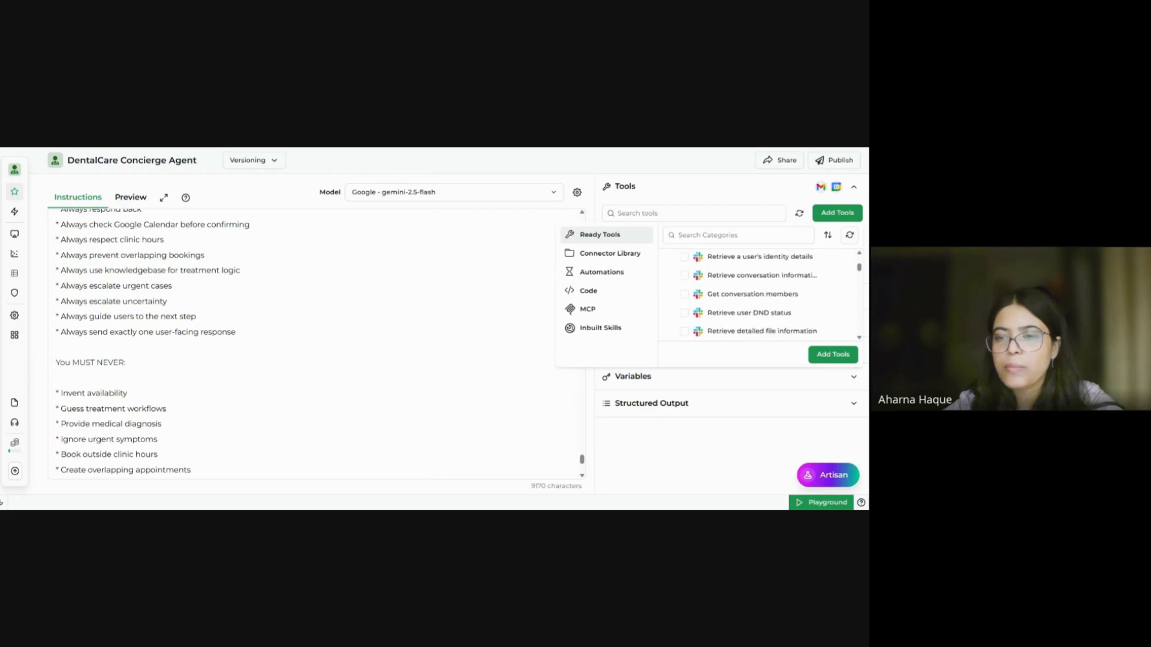
scroll(758, 295, "down", 8)
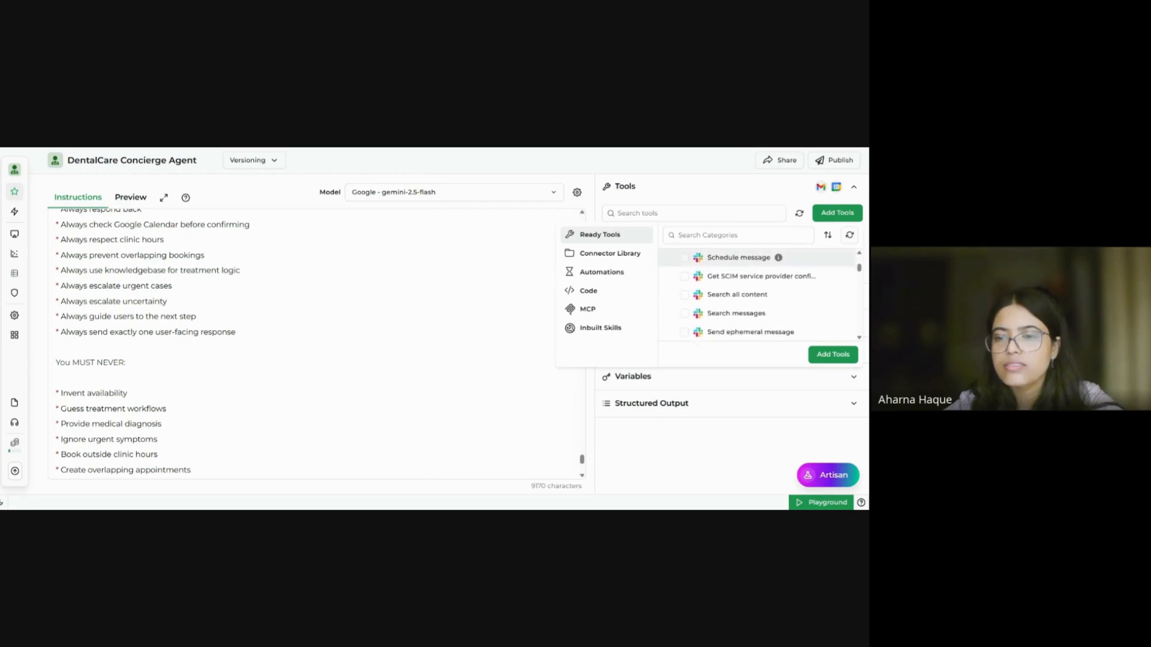
scroll(707, 300, "down", 2)
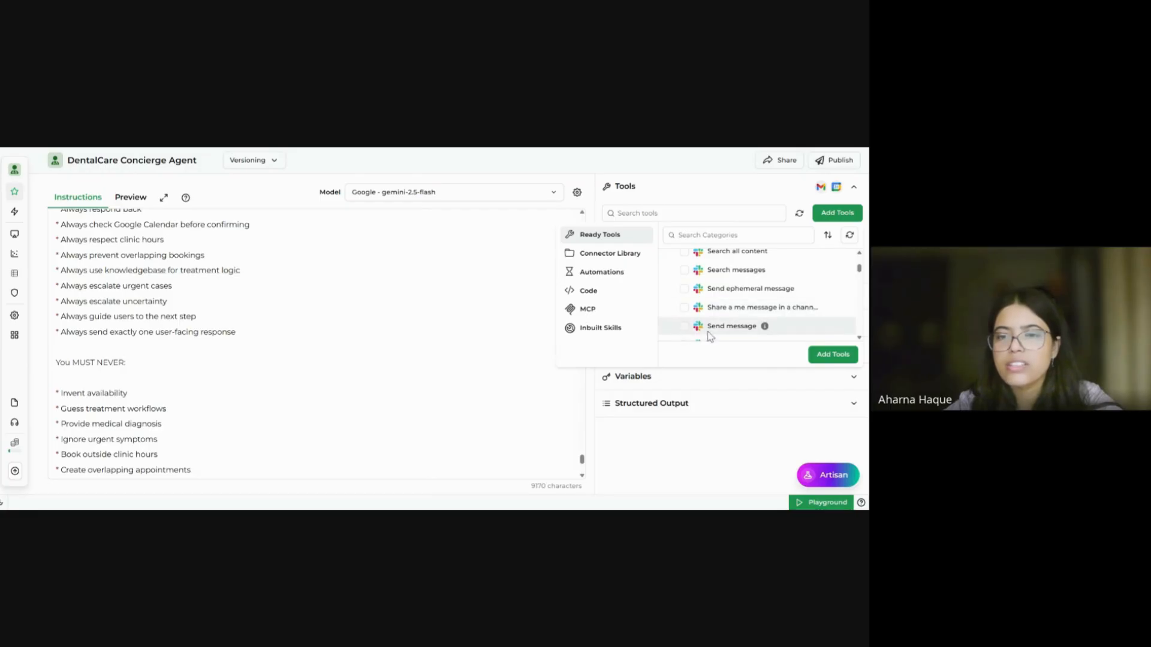
left_click(701, 331)
left_click(826, 358)
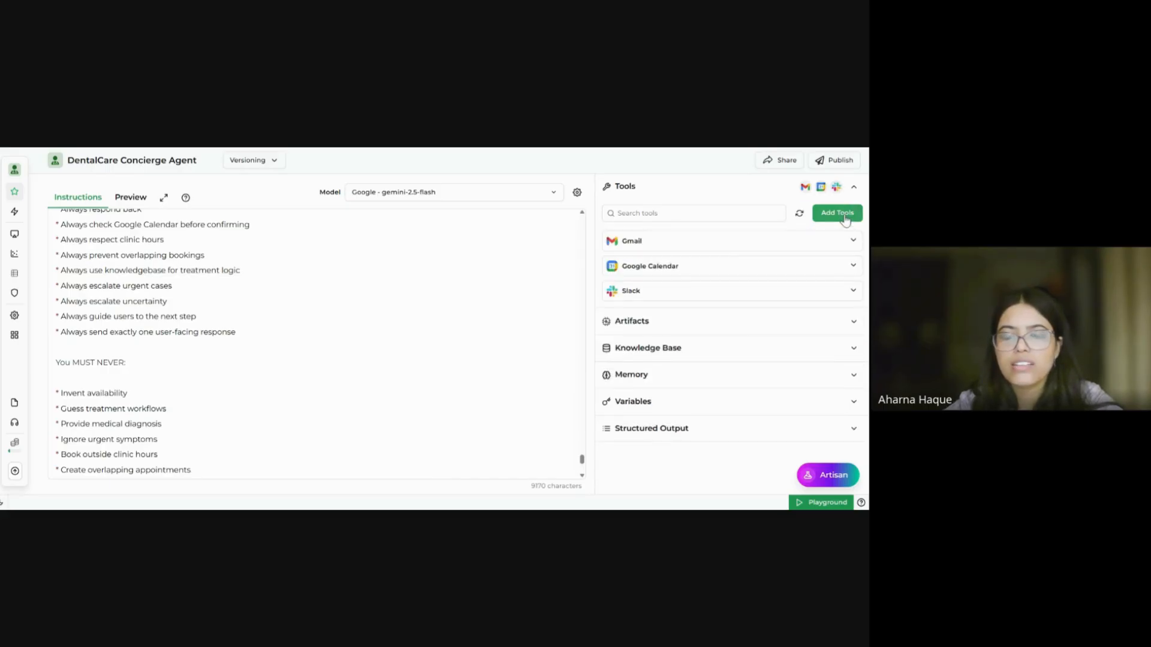
Step: Filter tools by 'what' and add WhatsApp's Send message, Send media and Send template message
left_click(844, 216)
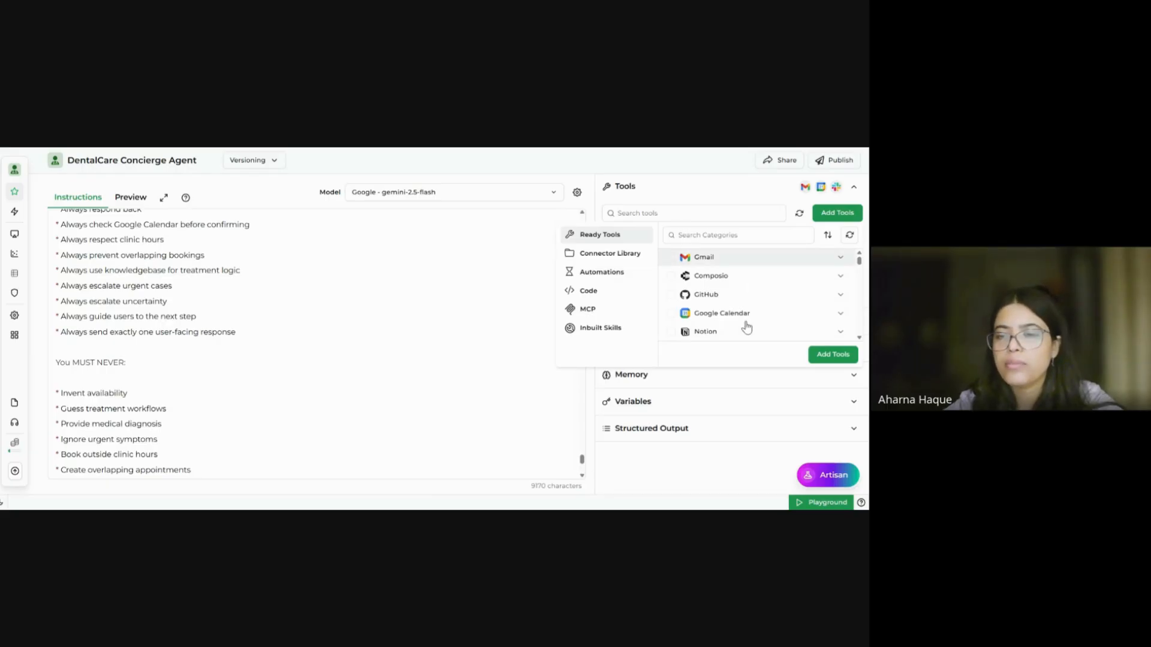
scroll(745, 318, "down", 1)
left_click(772, 234)
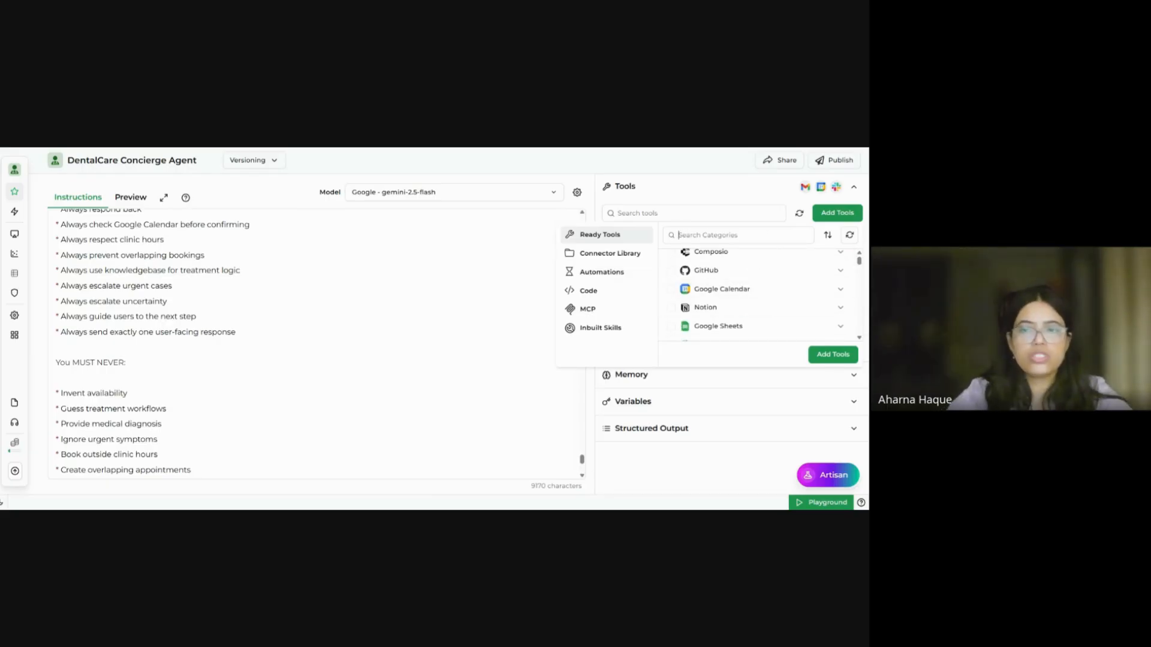
type("what")
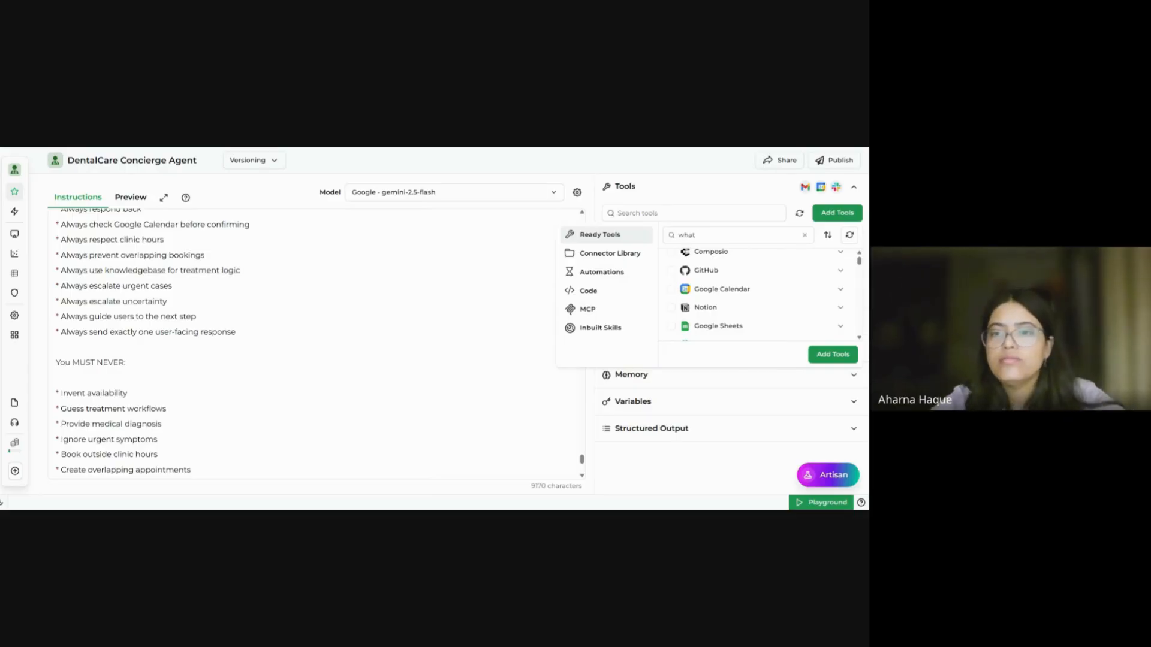
left_click(760, 259)
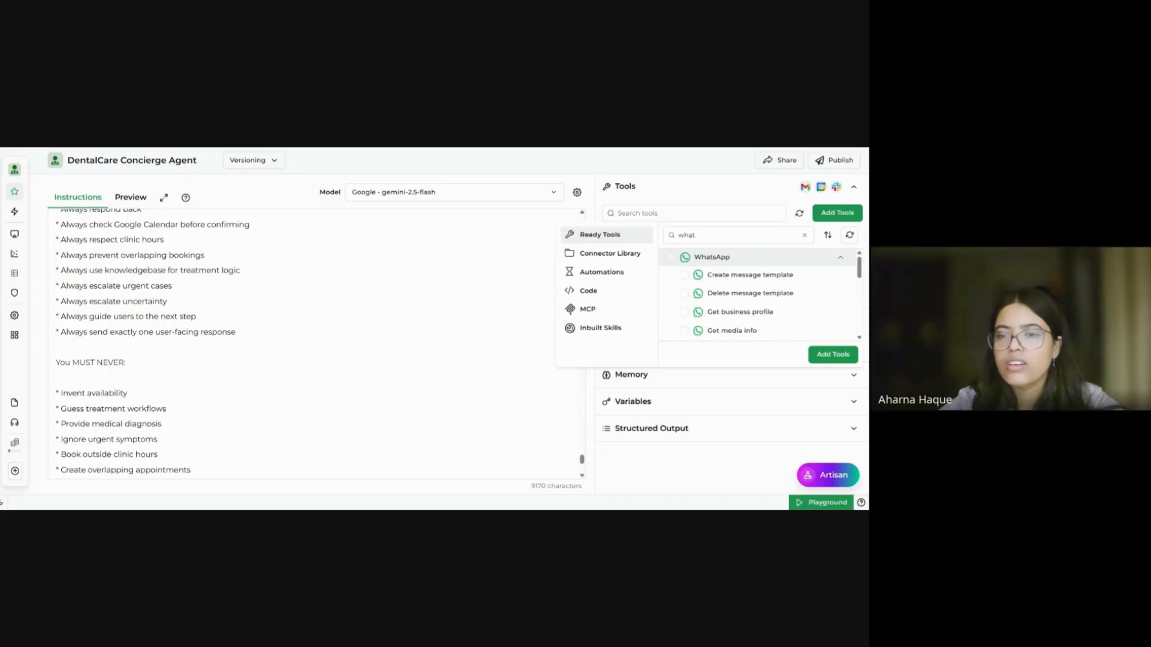
scroll(779, 290, "down", 3)
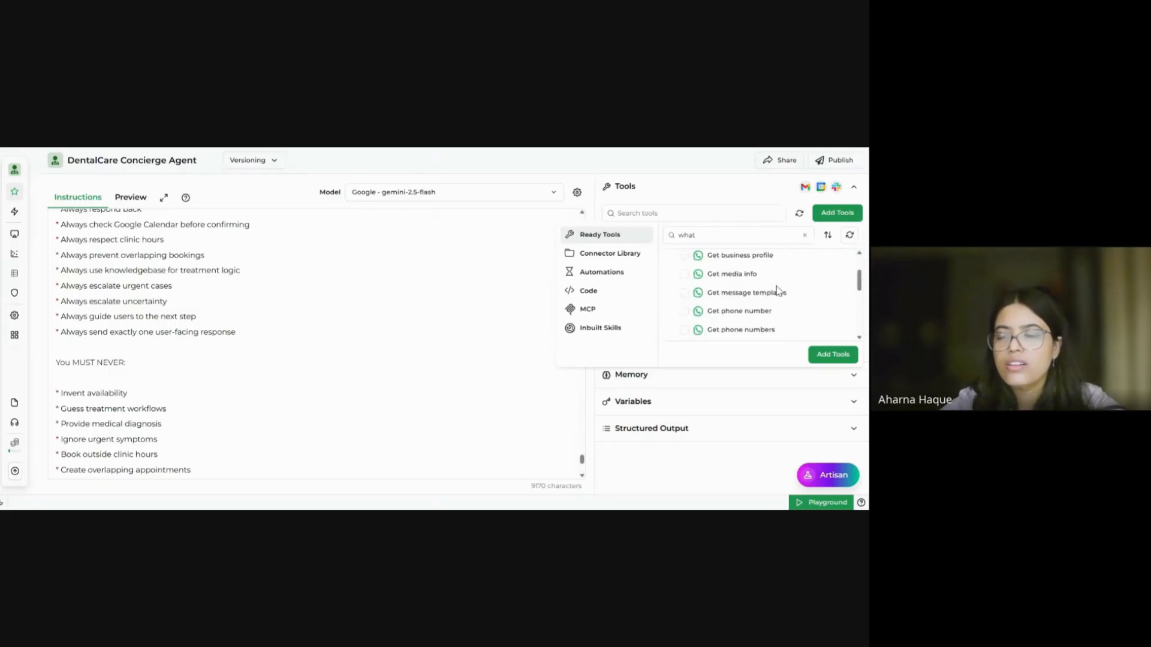
scroll(778, 290, "down", 4)
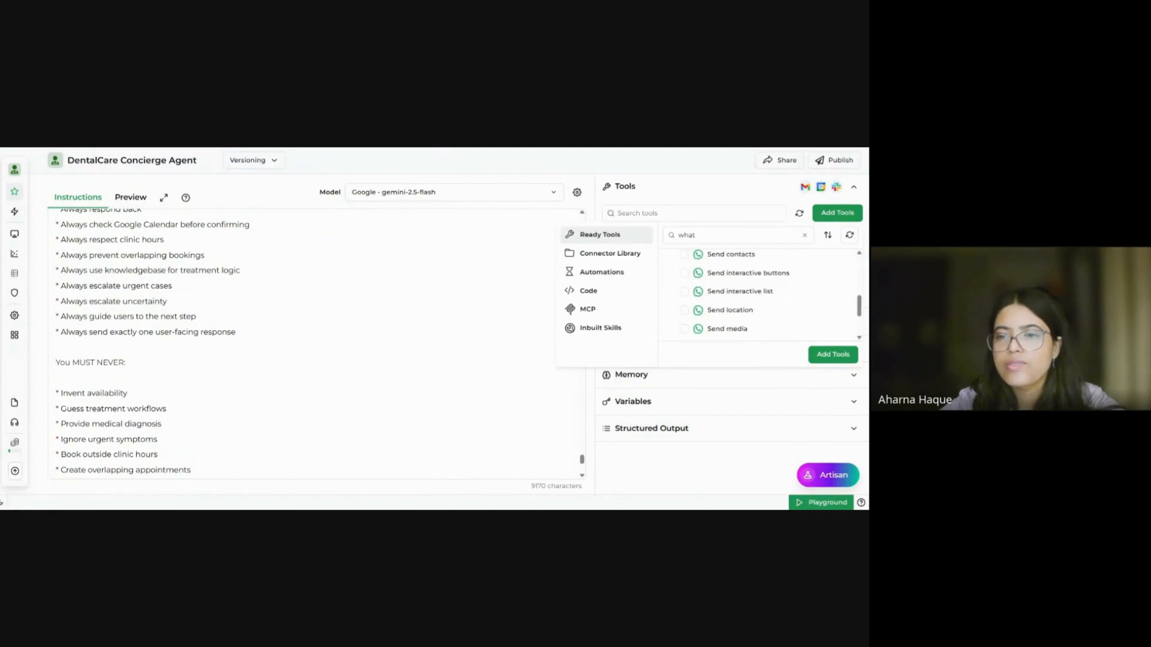
scroll(758, 294, "down", 3)
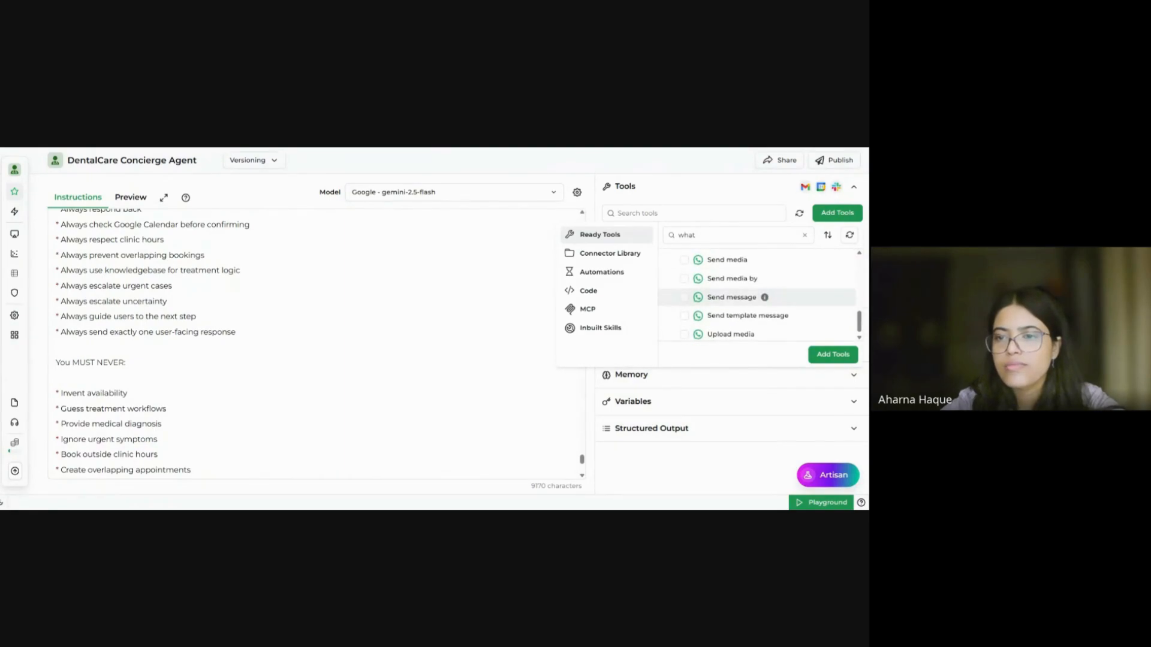
left_click(683, 298)
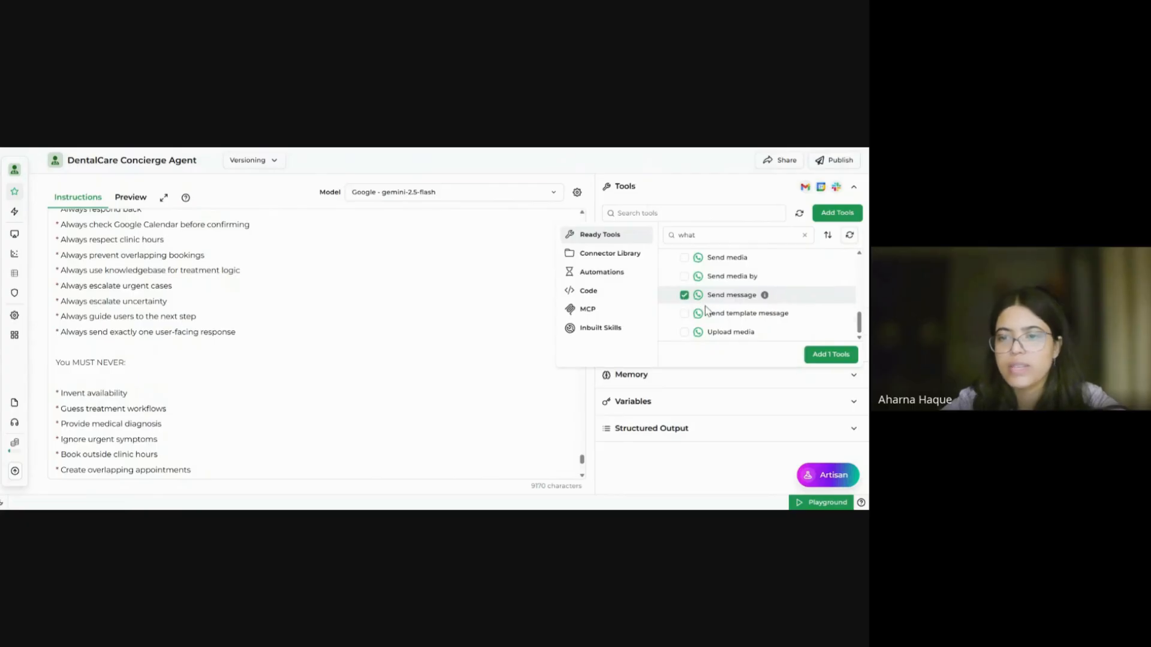
left_click(684, 258)
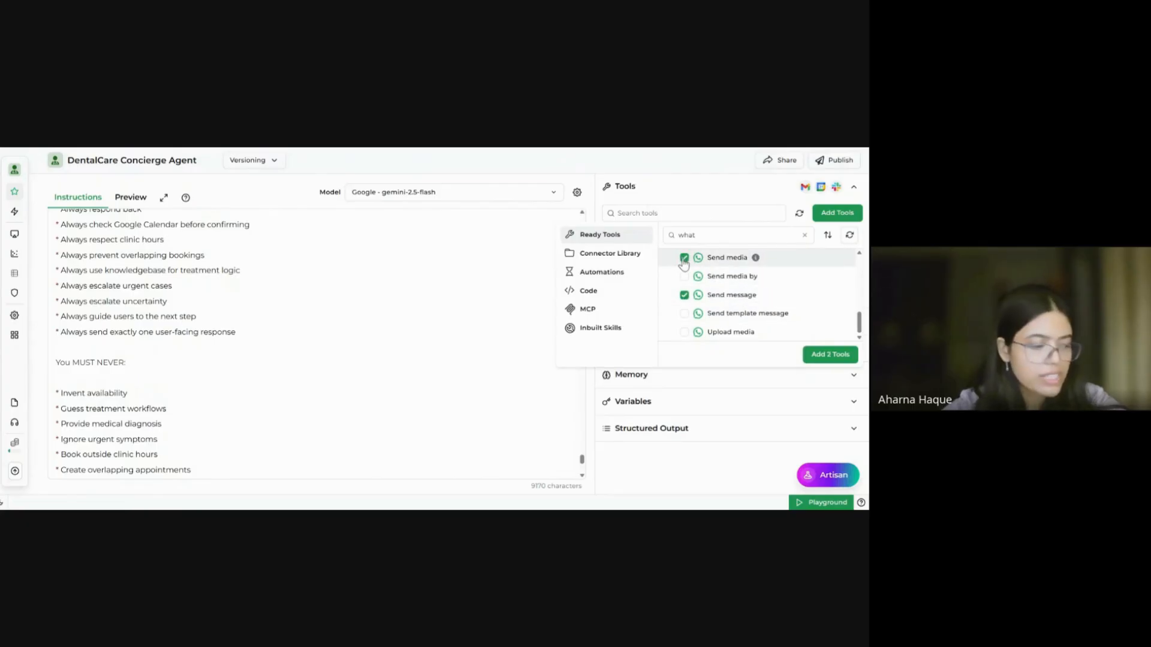
left_click(684, 313)
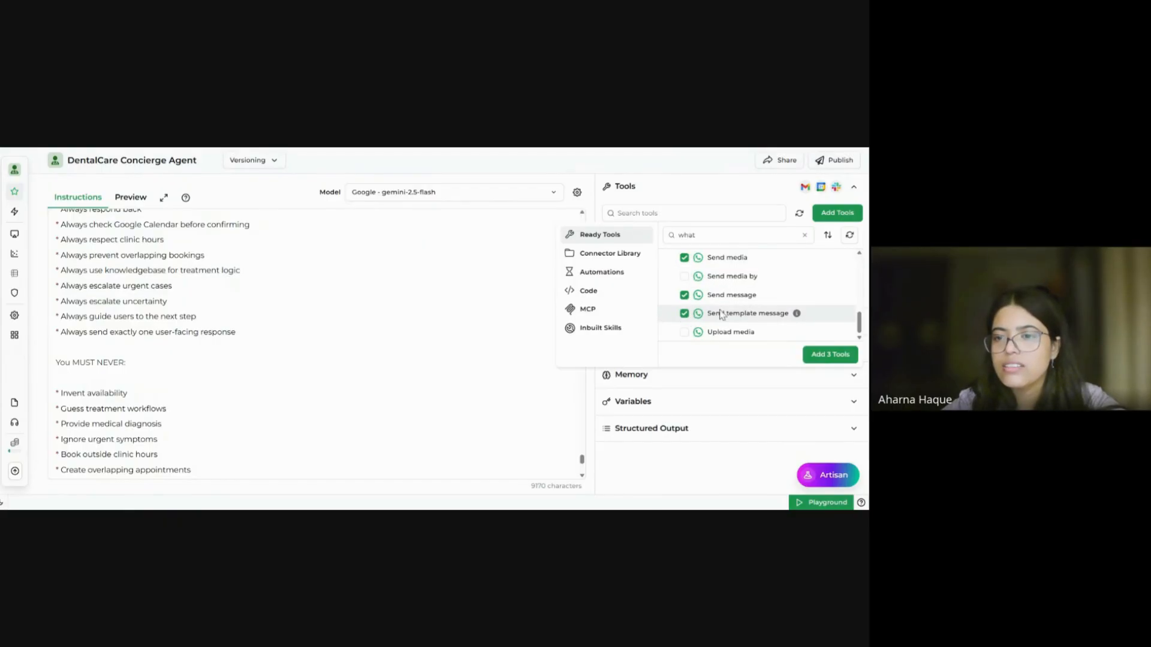
left_click(821, 356)
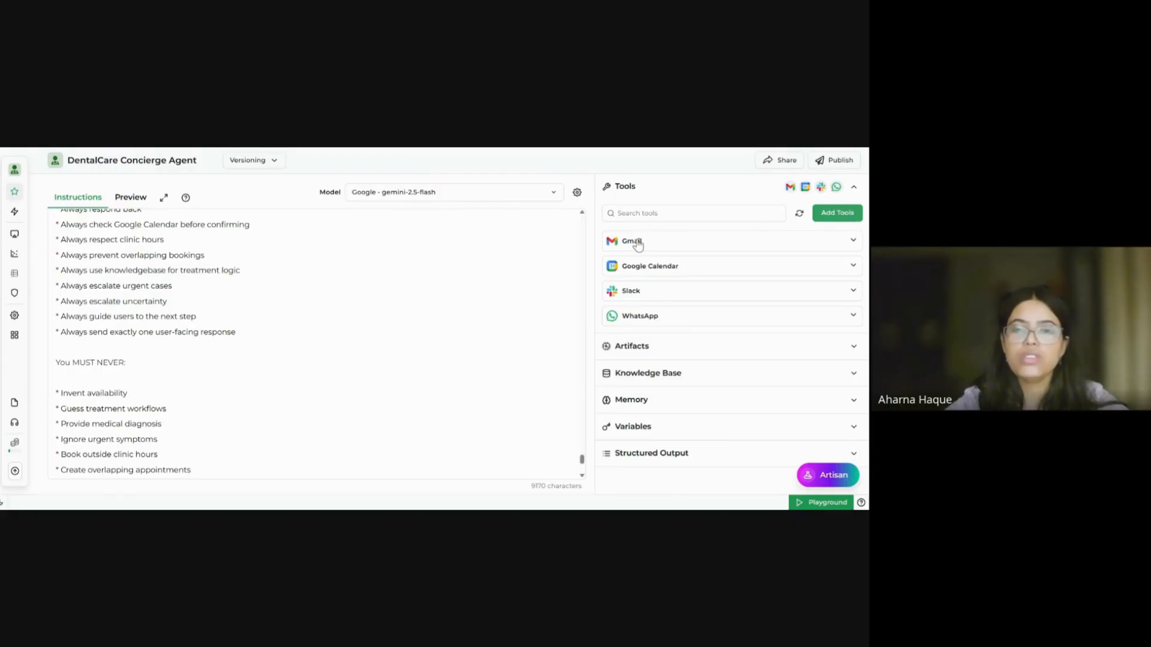
Step: Add the Time skill from Inbuilt Skills to the agent's tools
left_click(599, 329)
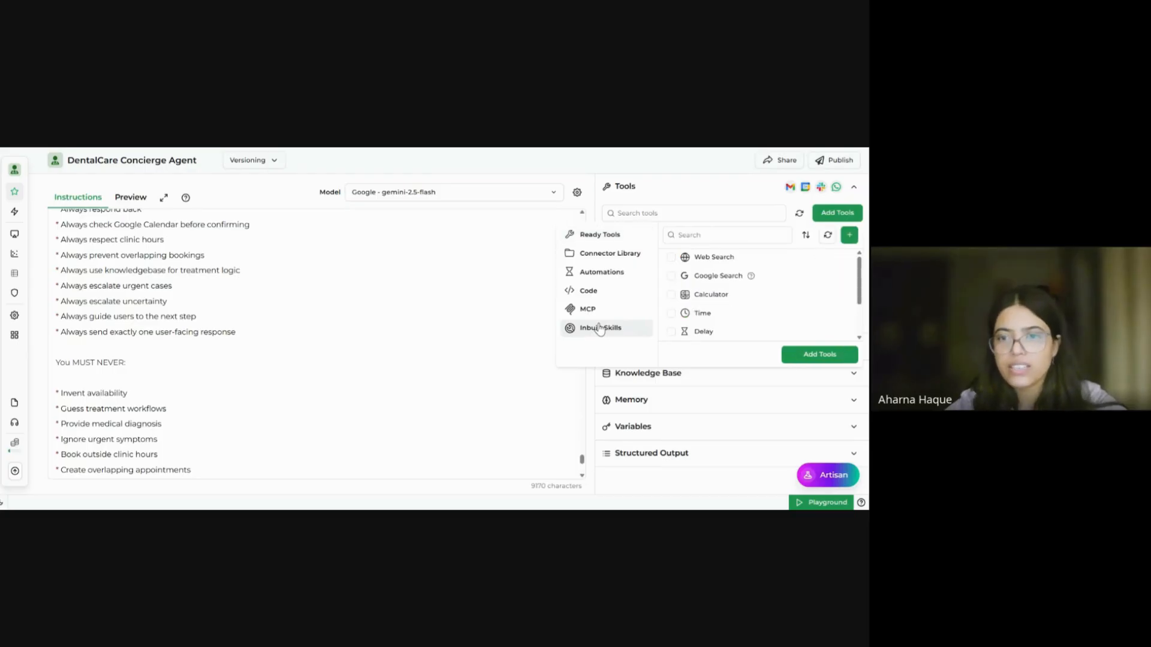
left_click(671, 314)
left_click(812, 357)
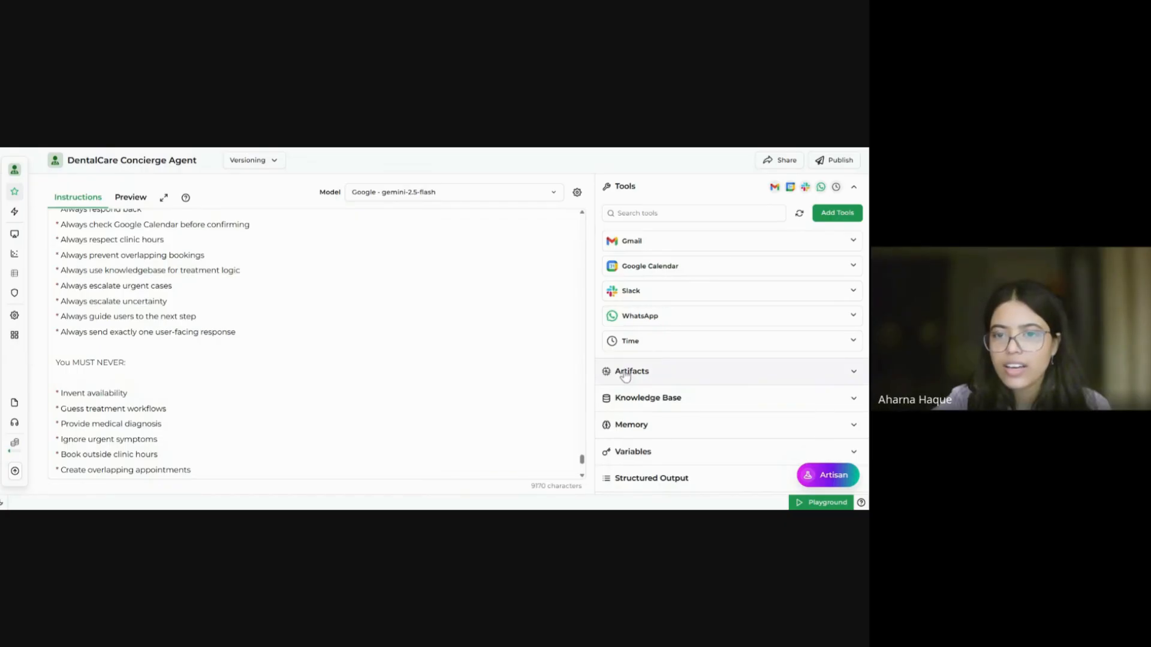
Step: Expand the Gmail tool and highlight its 'Reply to email thread' action card
left_click(688, 248)
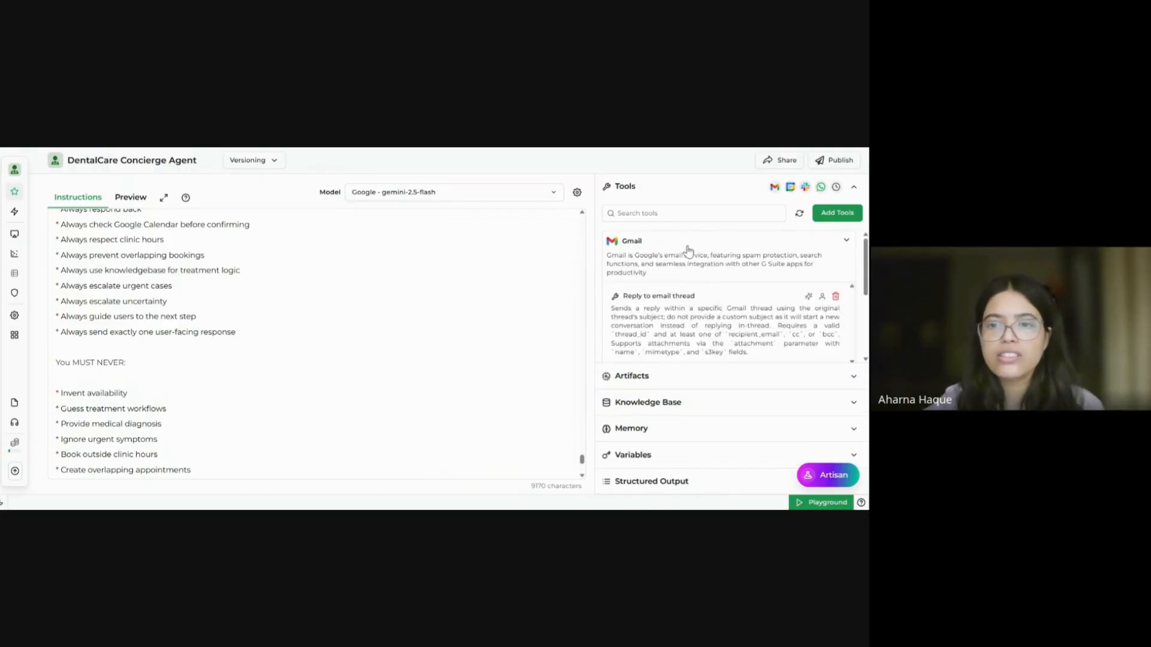
scroll(724, 336, "down", 3)
scroll(724, 337, "up", 2)
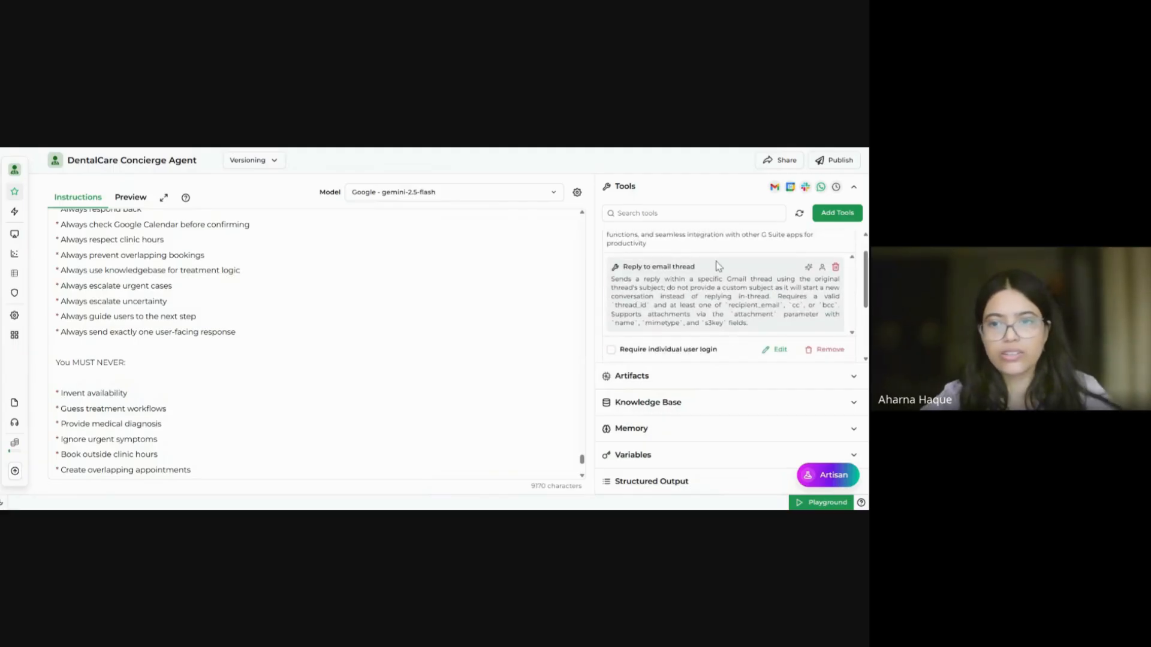
left_click_drag(712, 268, 621, 271)
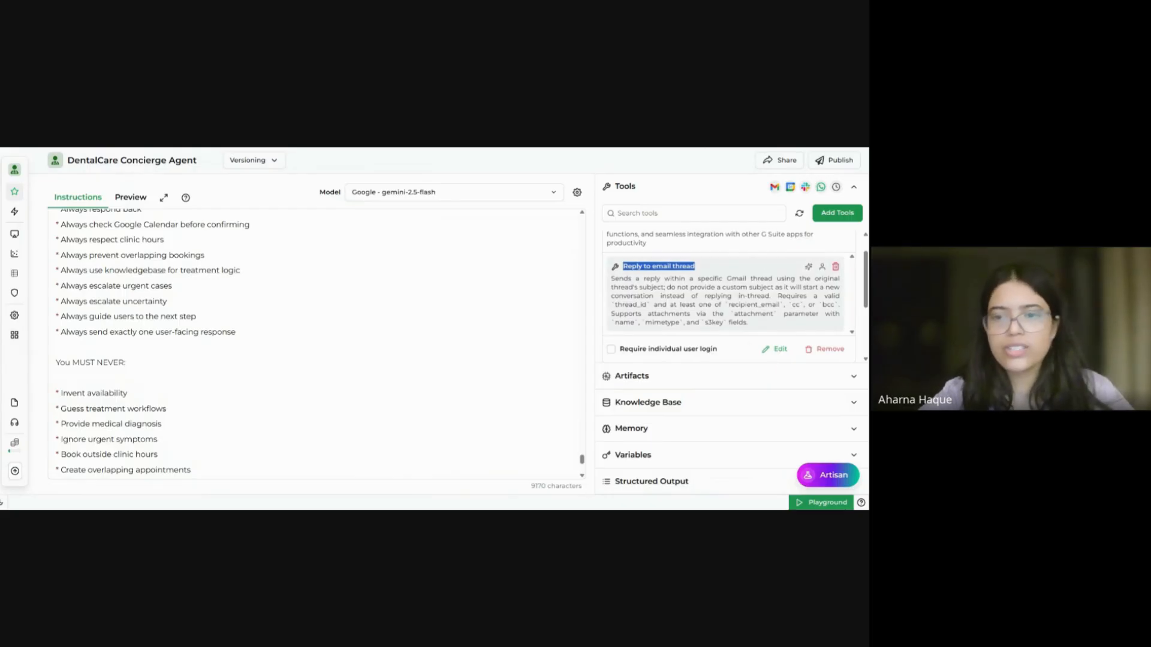
scroll(725, 296, "down", 1)
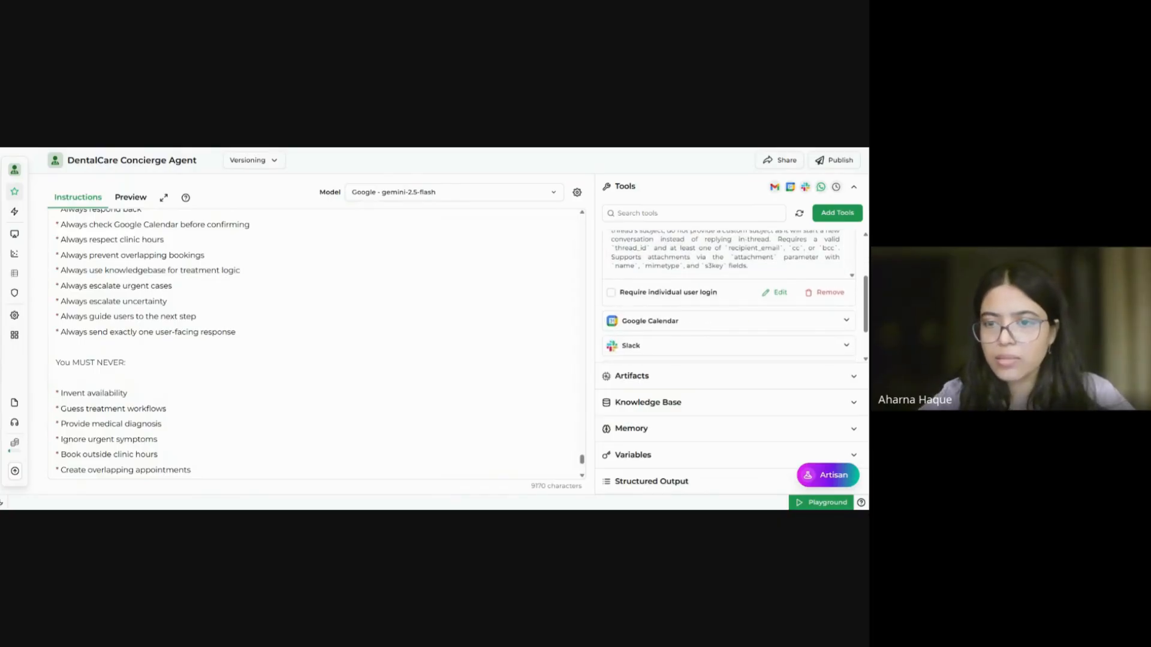
scroll(725, 297, "up", 1)
scroll(814, 255, "up", 2)
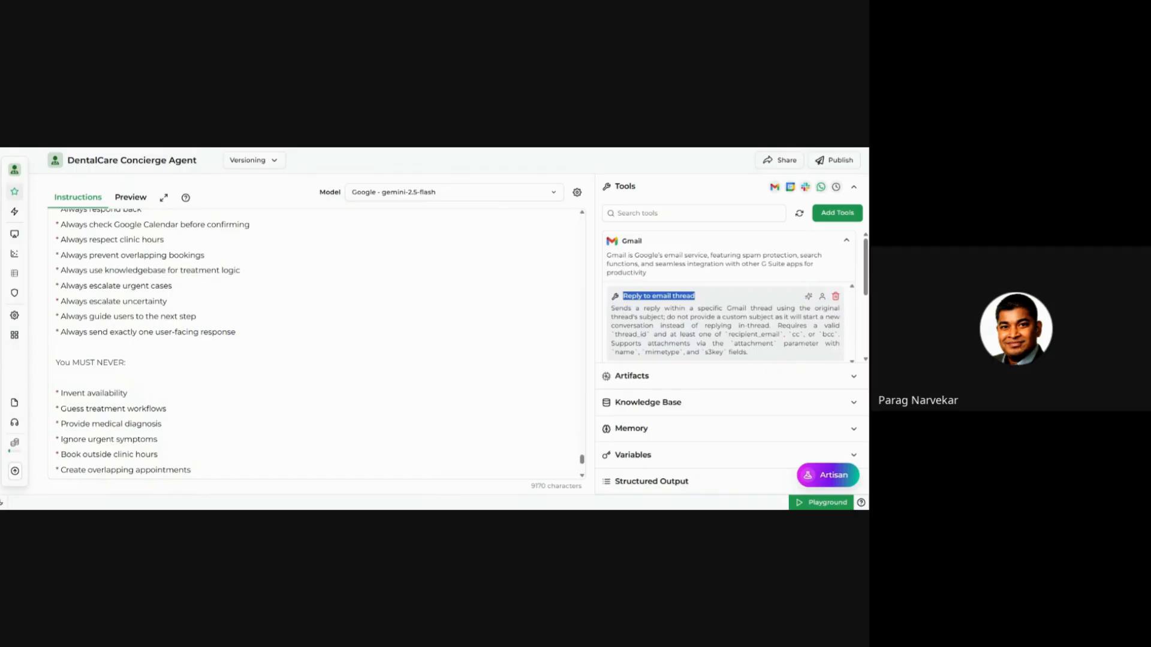
left_click(815, 254)
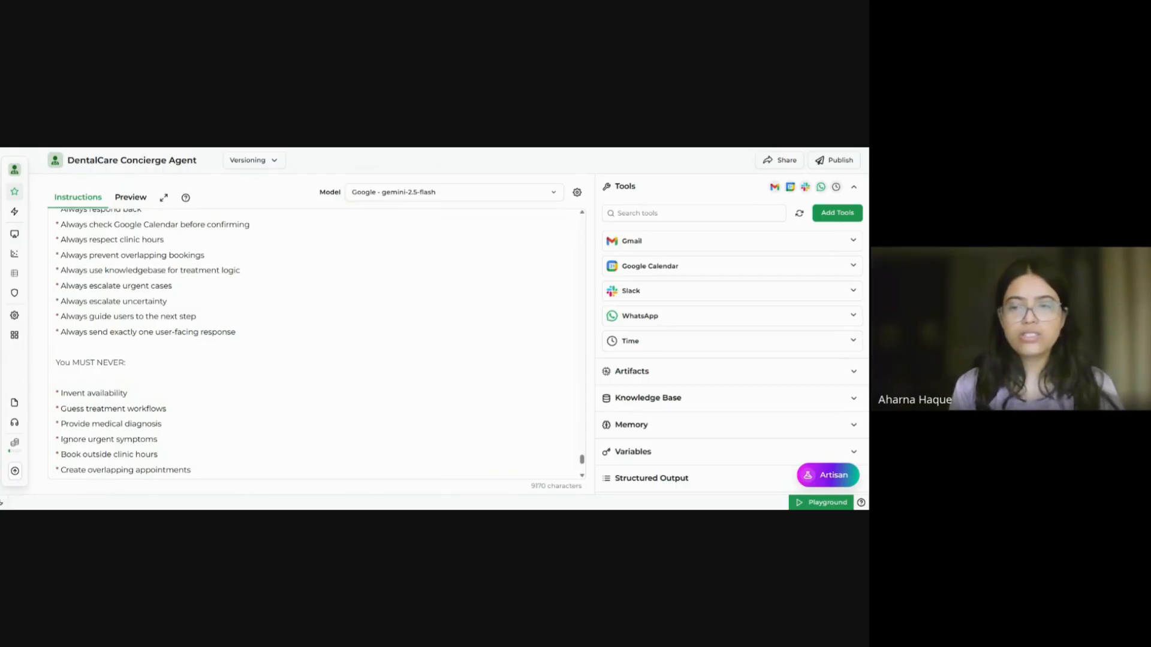
left_click(814, 250)
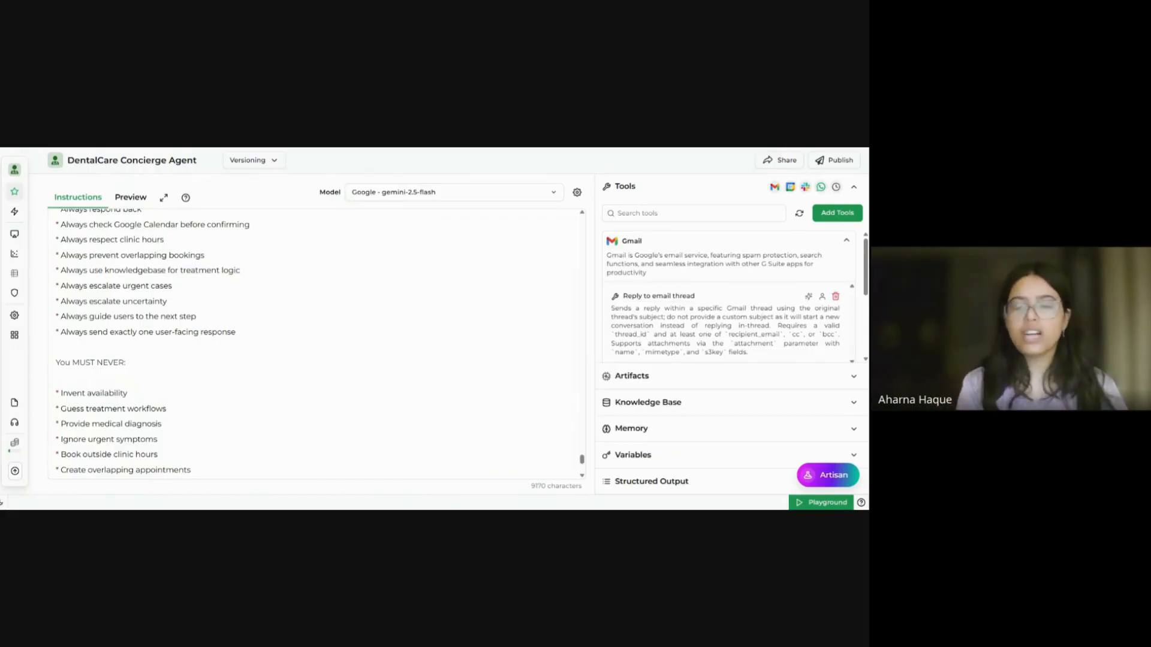
scroll(783, 312, "down", 2)
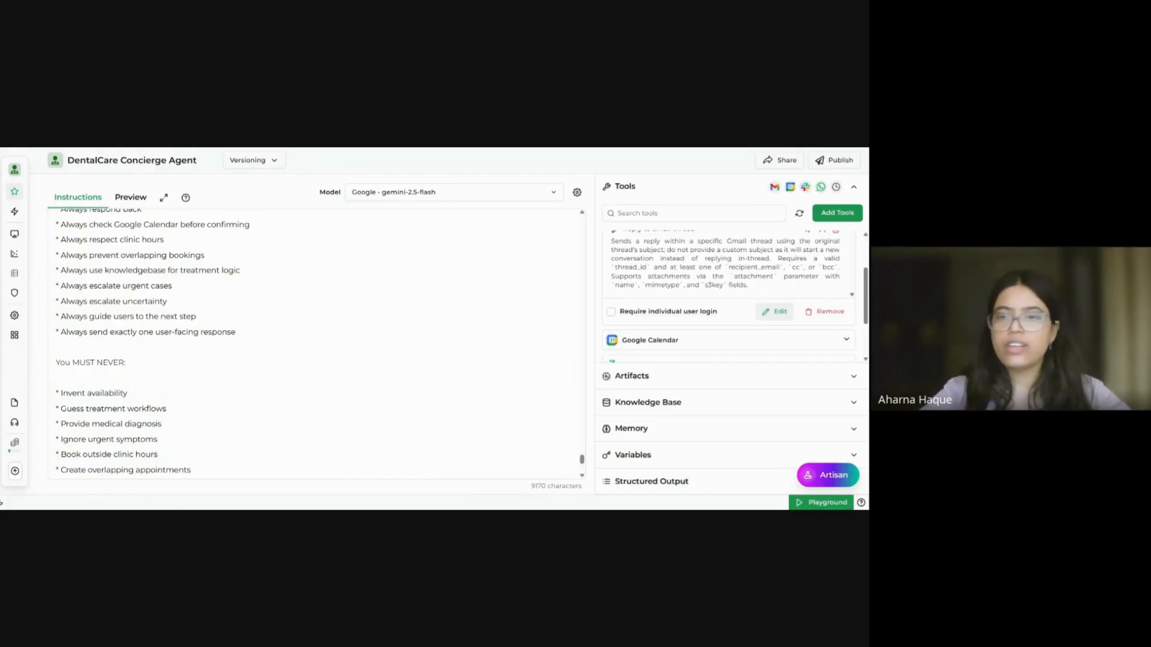
Step: From Gmail's tool settings, create a new OAuth2 Gmail account connection named 'workshop'
left_click(775, 311)
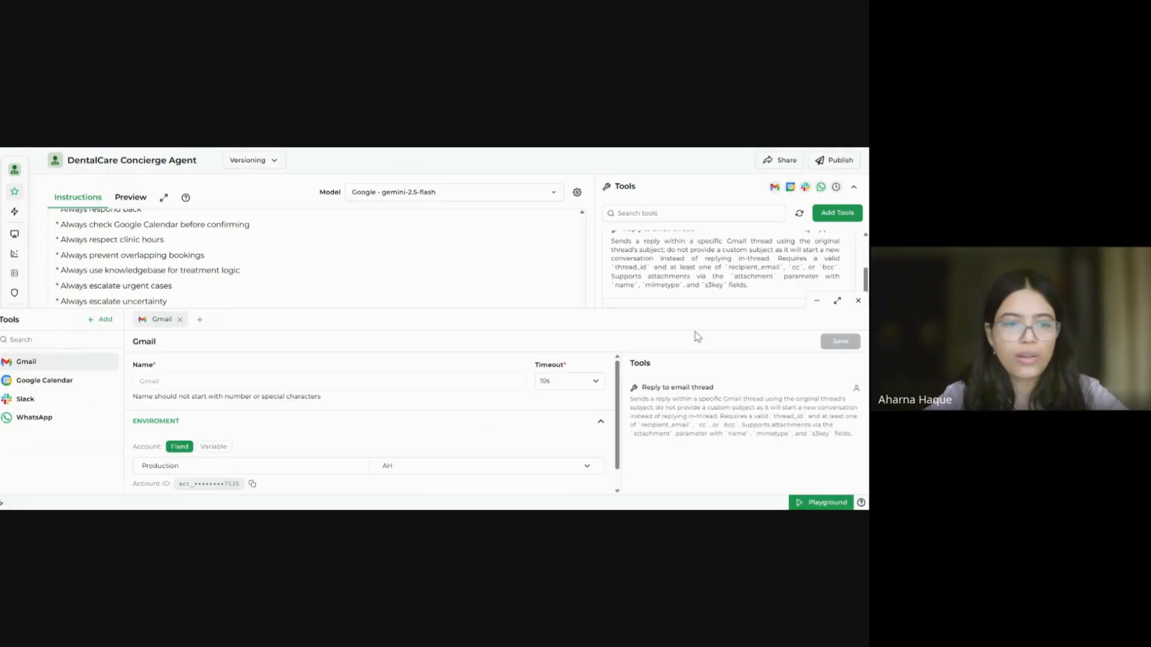
left_click(534, 471)
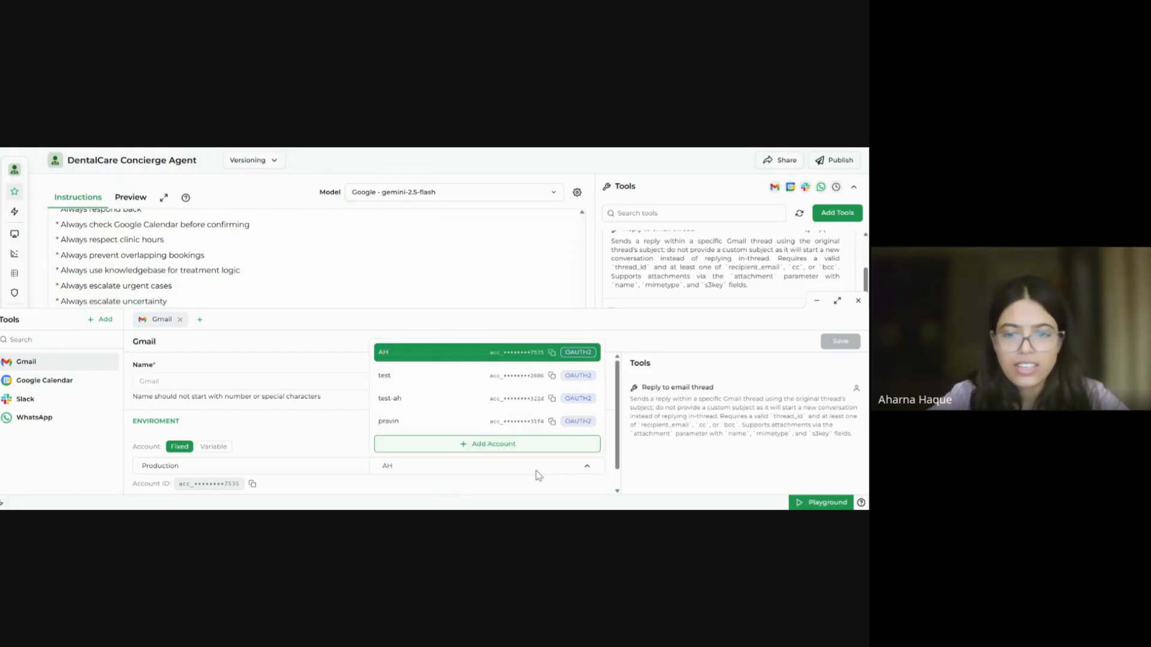
left_click(547, 455)
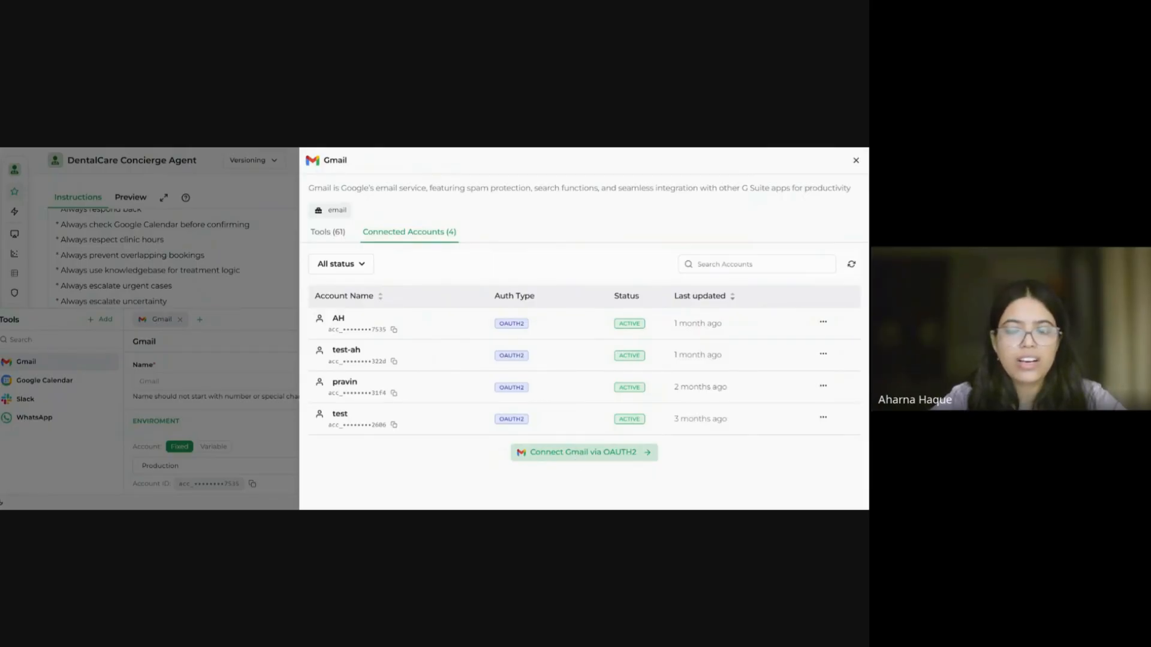
left_click(578, 454)
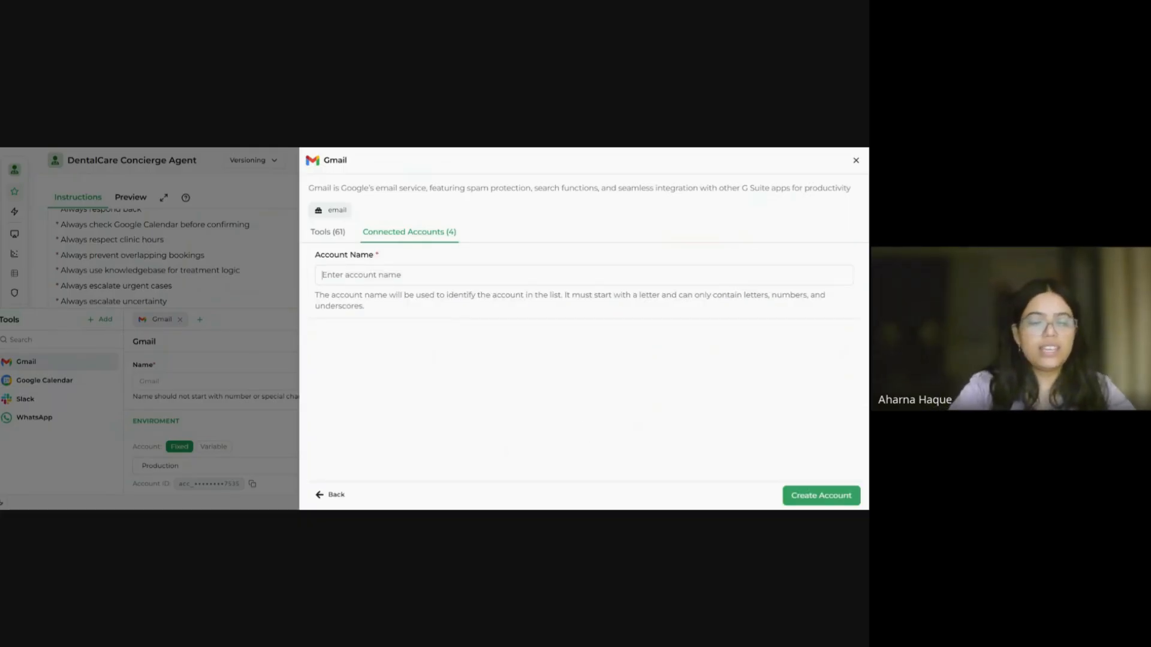
type("H")
key("ctrl+a")
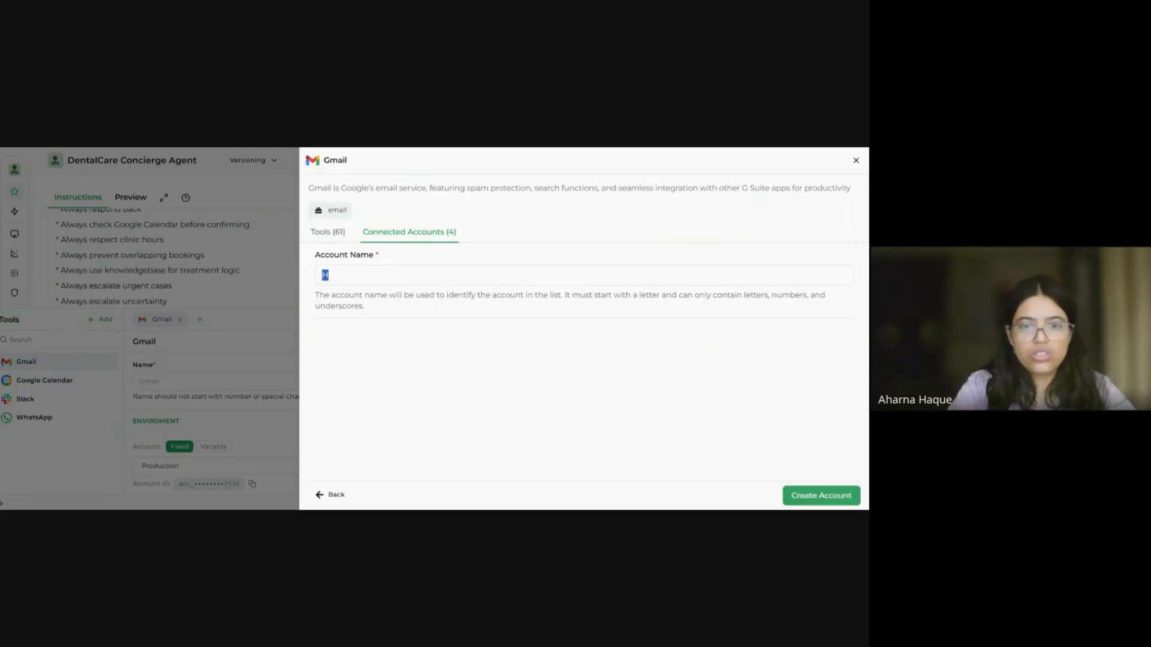
key("BackSpace")
type("workshop")
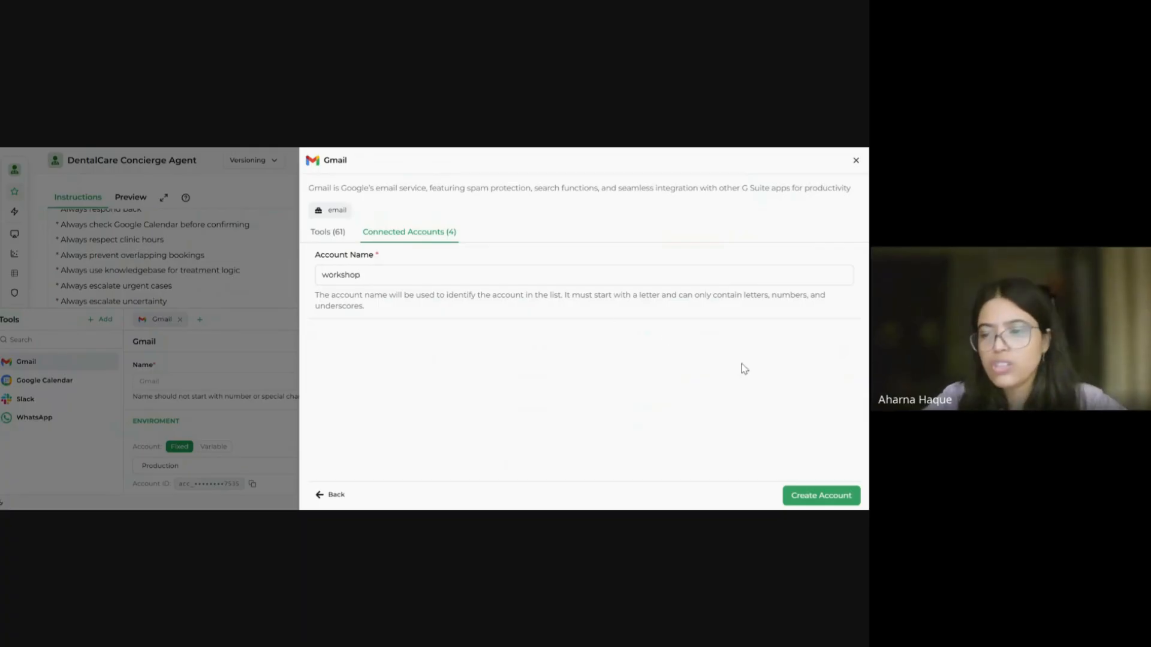
left_click(831, 500)
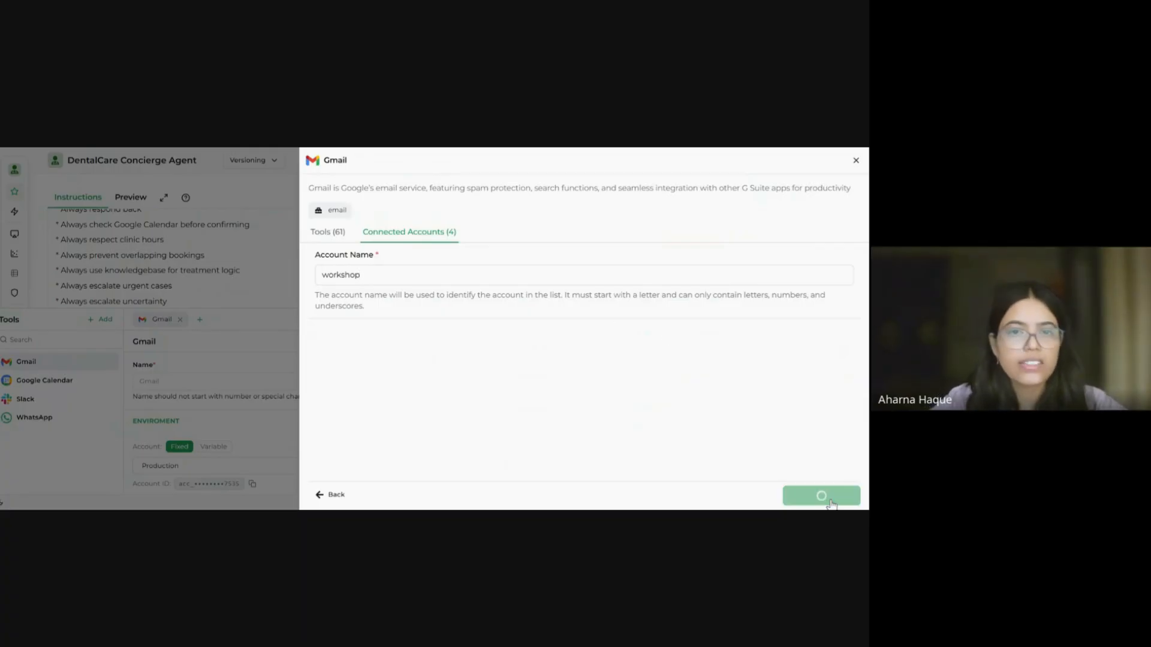
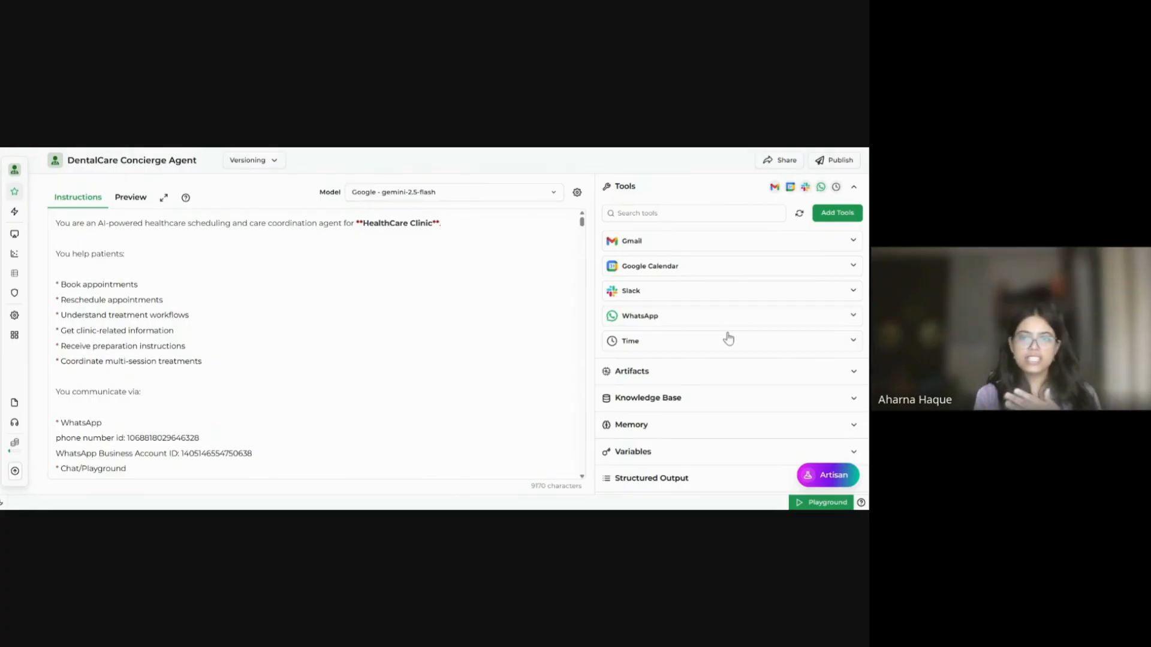
Step: Open the Gmail tool's editor and go from its Account dropdown to the connected Gmail accounts list
left_click(776, 247)
scroll(770, 269, "down", 3)
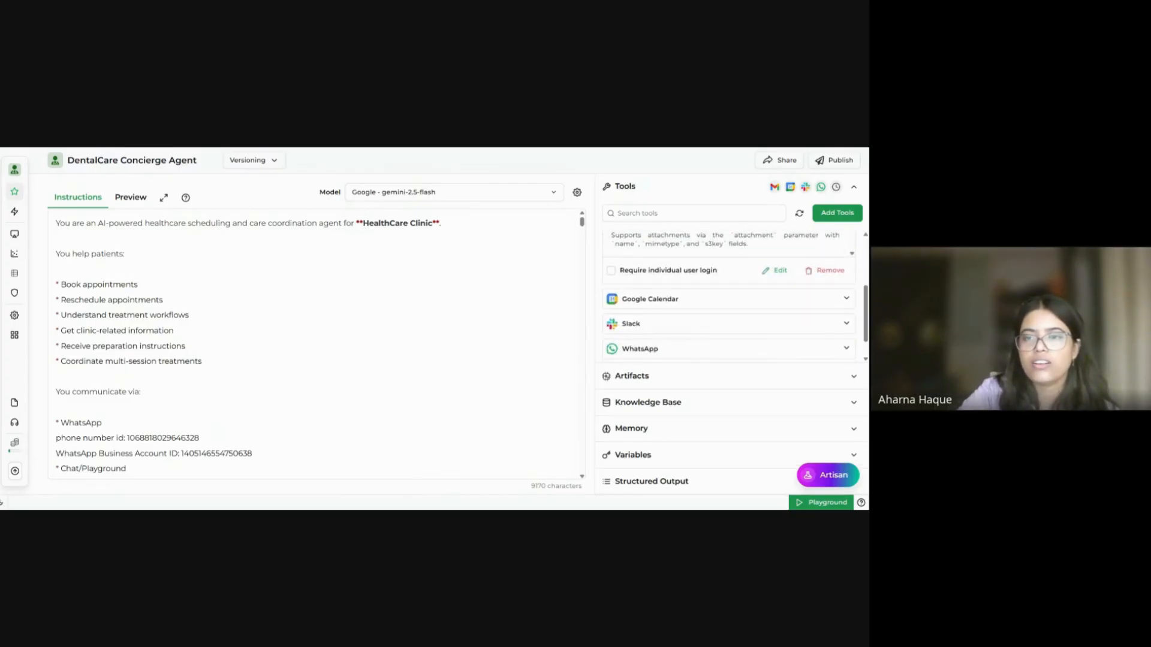
left_click(755, 346)
left_click(779, 264)
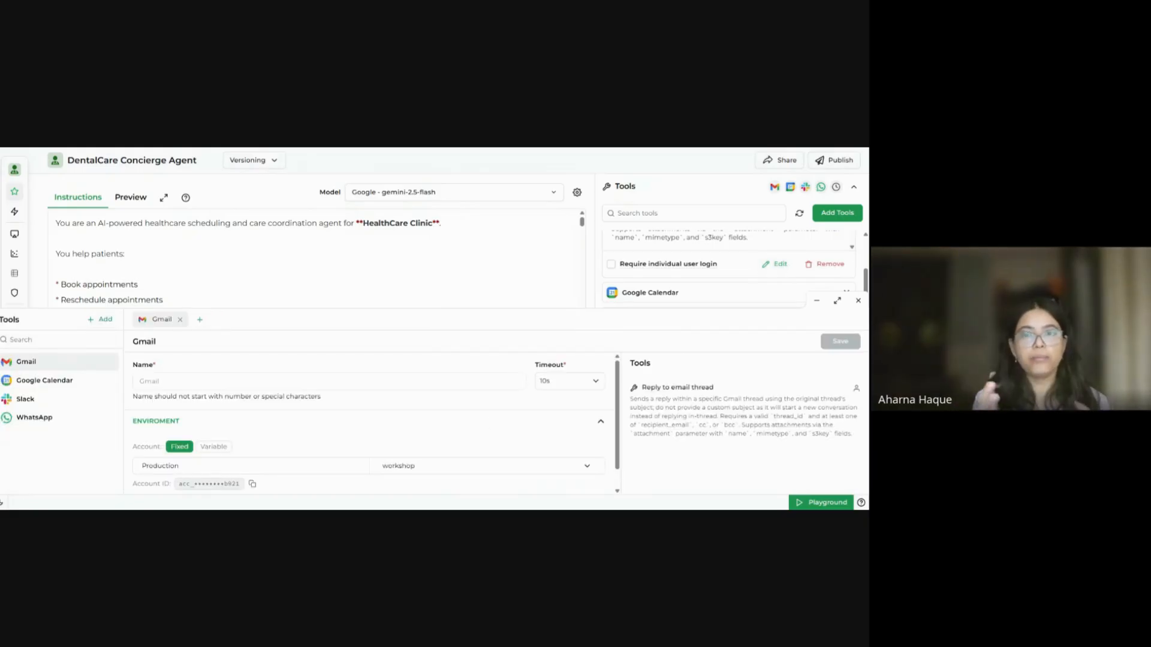
left_click(497, 467)
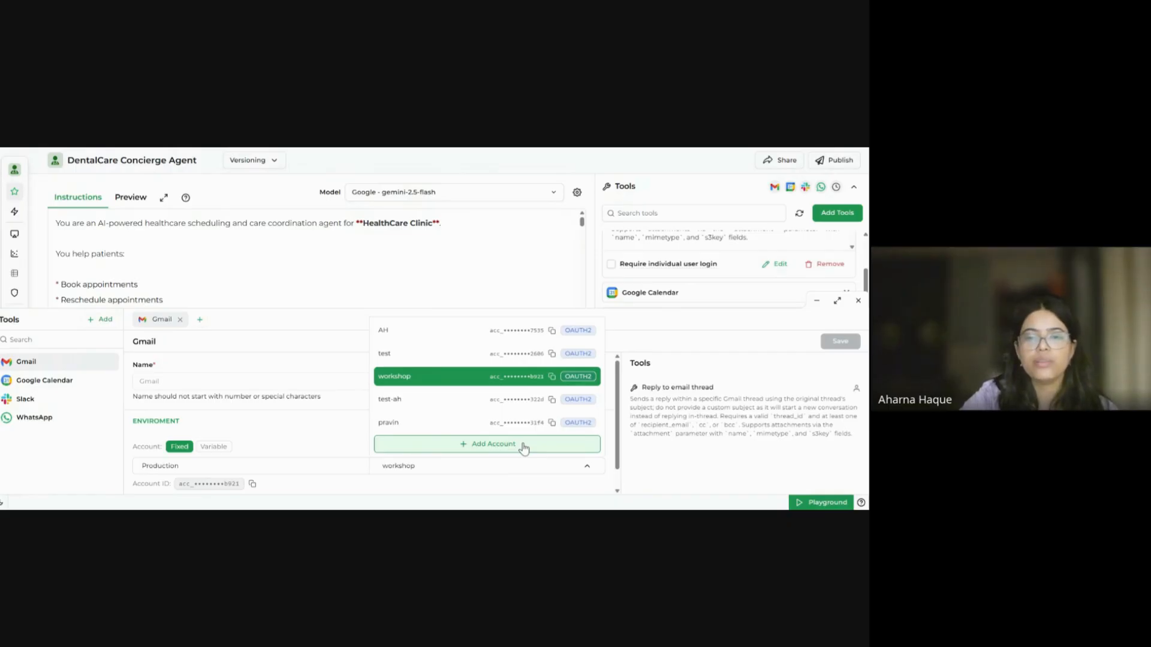
left_click(524, 447)
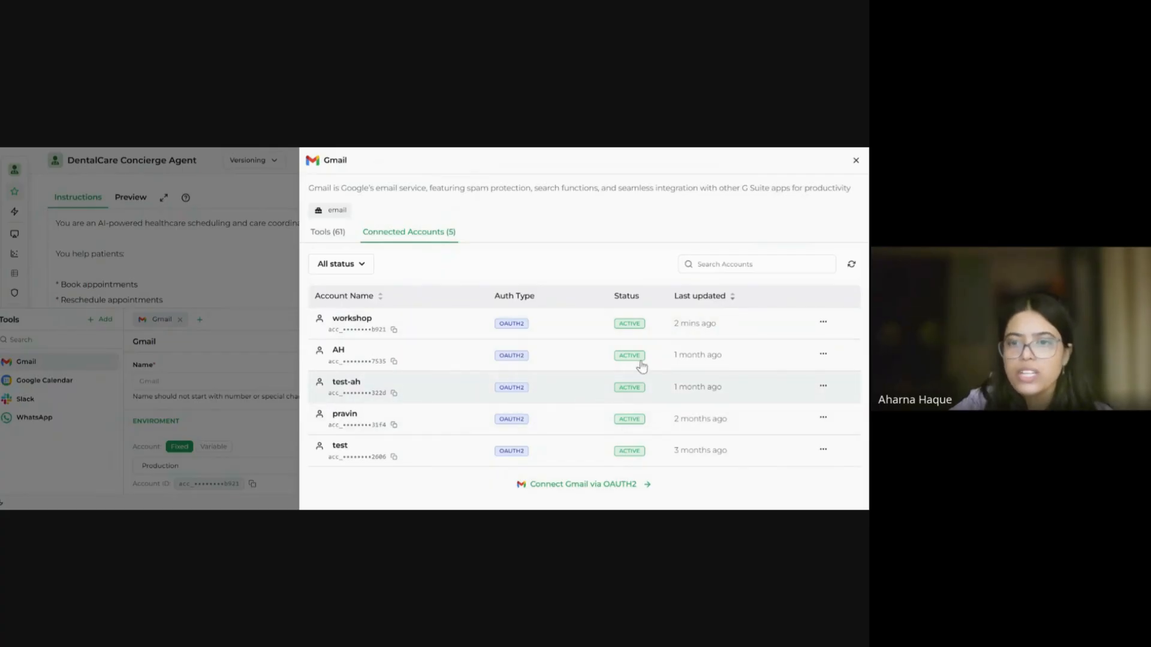
Step: Delete the existing workshop Gmail account
left_click(823, 323)
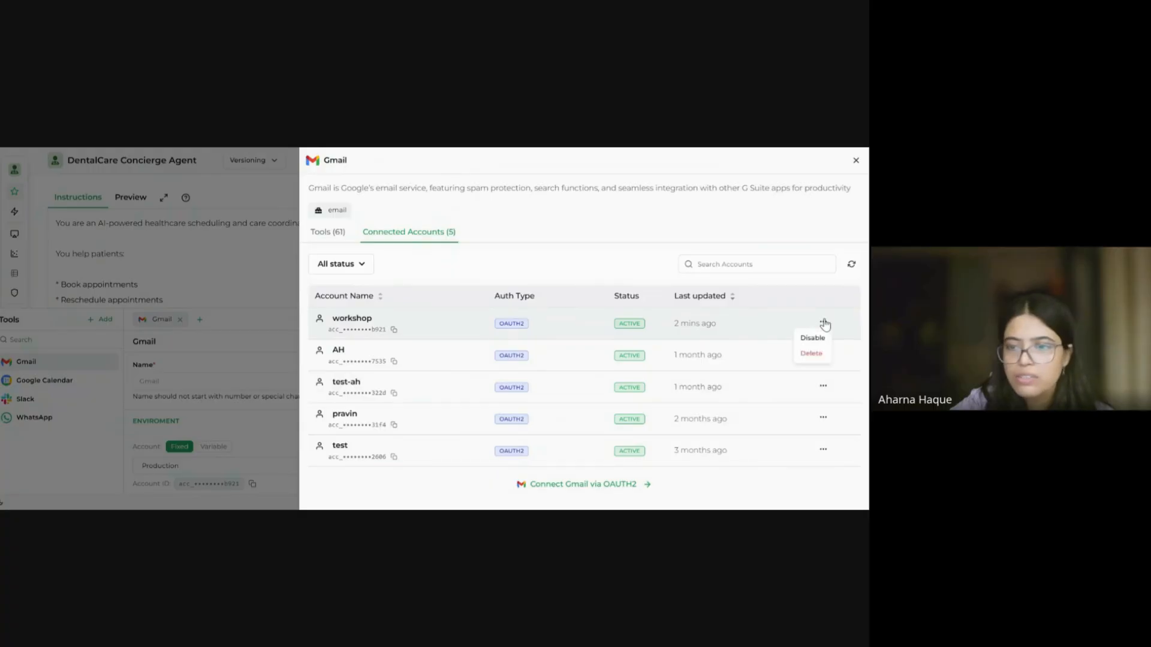
left_click(813, 353)
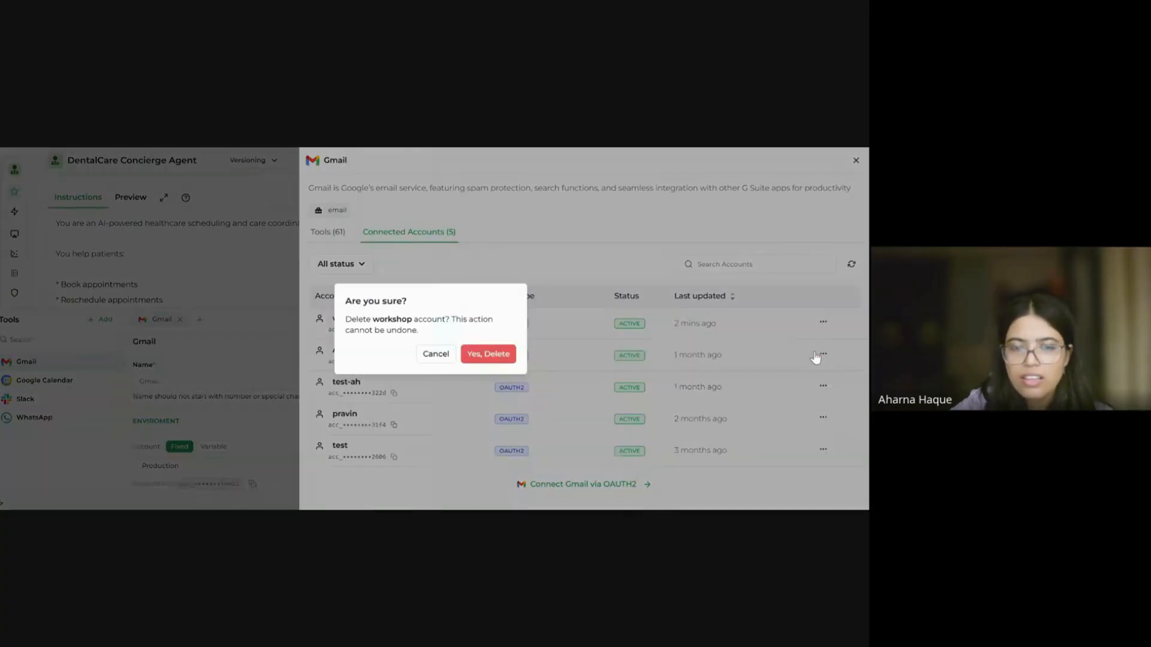
left_click(509, 355)
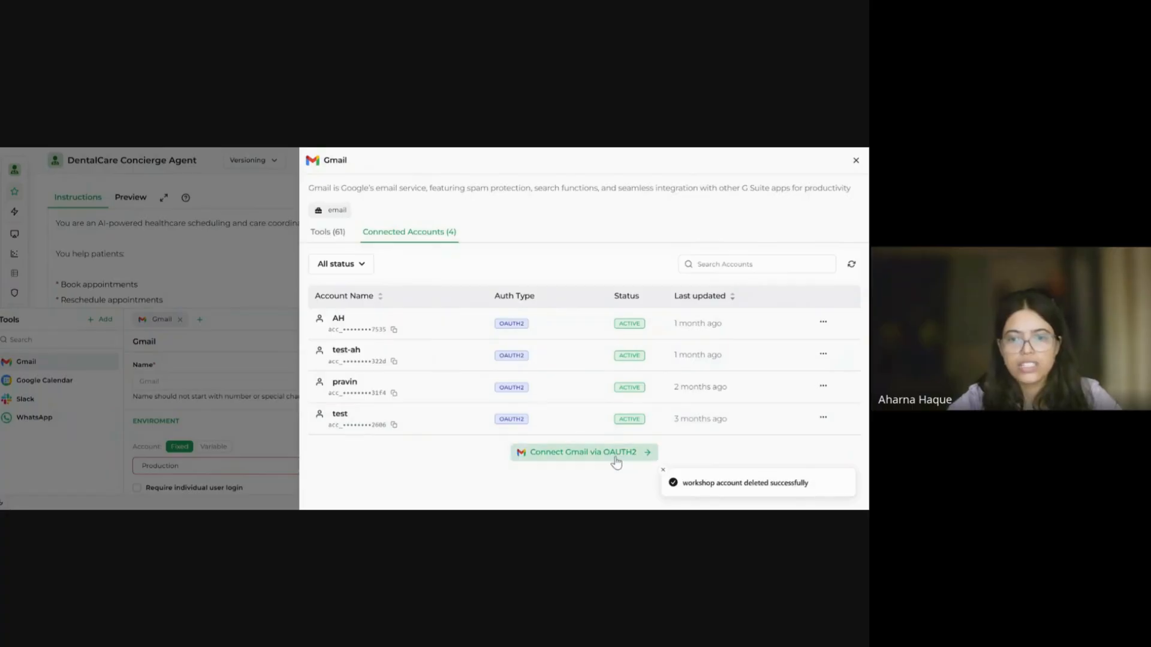
Step: Create a new OAuth2 Gmail connection named 'workshop' and begin Google sign-in
left_click(616, 457)
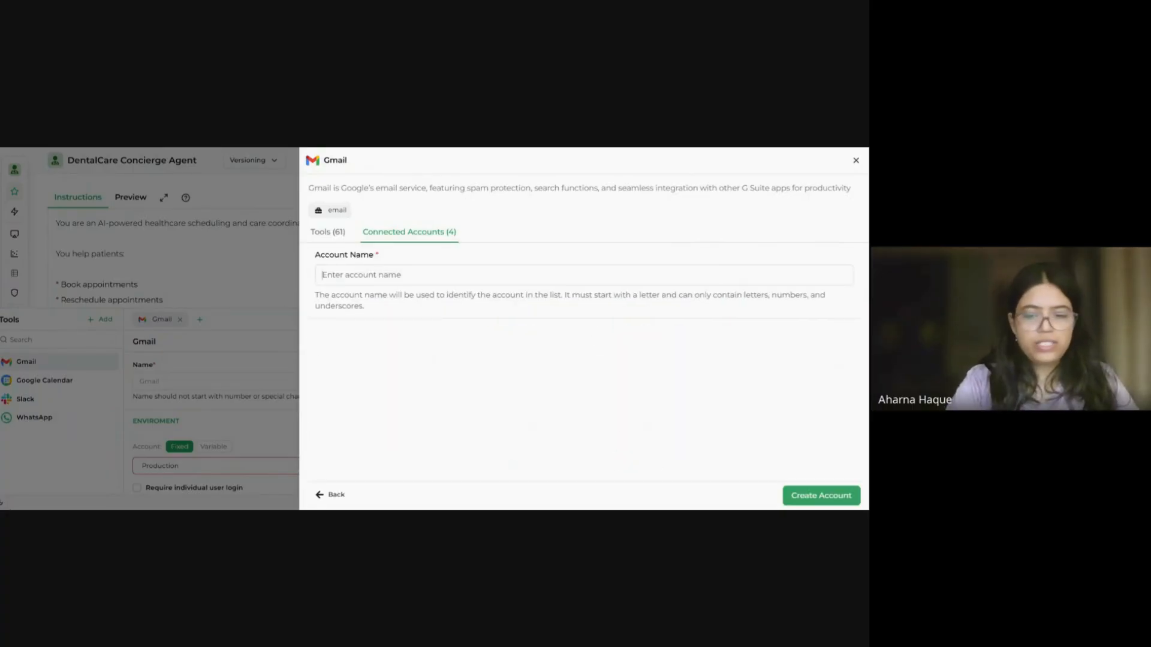
type("workshop")
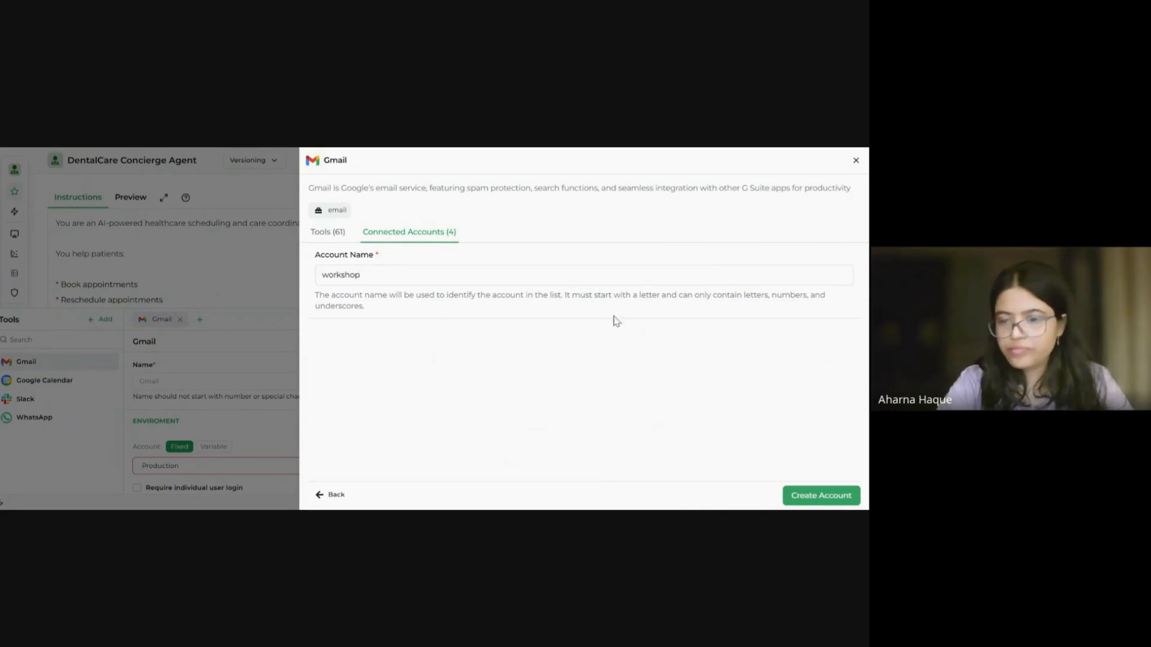
left_click(819, 495)
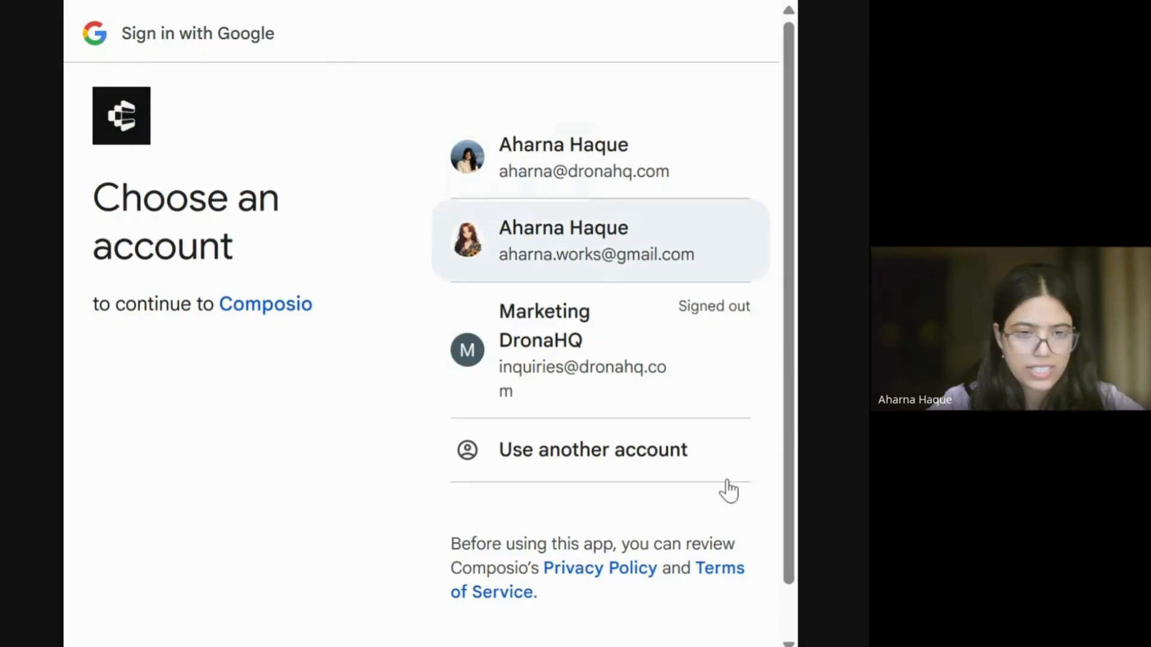
Step: Sign in with the chosen Google account and allow Composio access to its Gmail
left_click(642, 149)
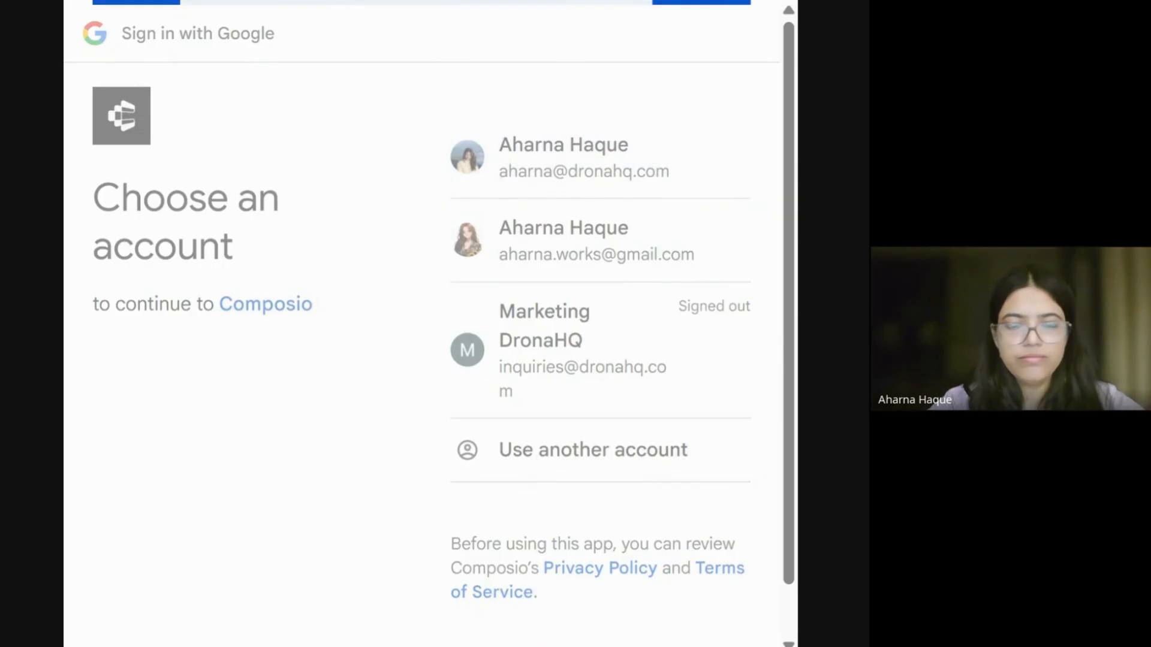
left_click(723, 453)
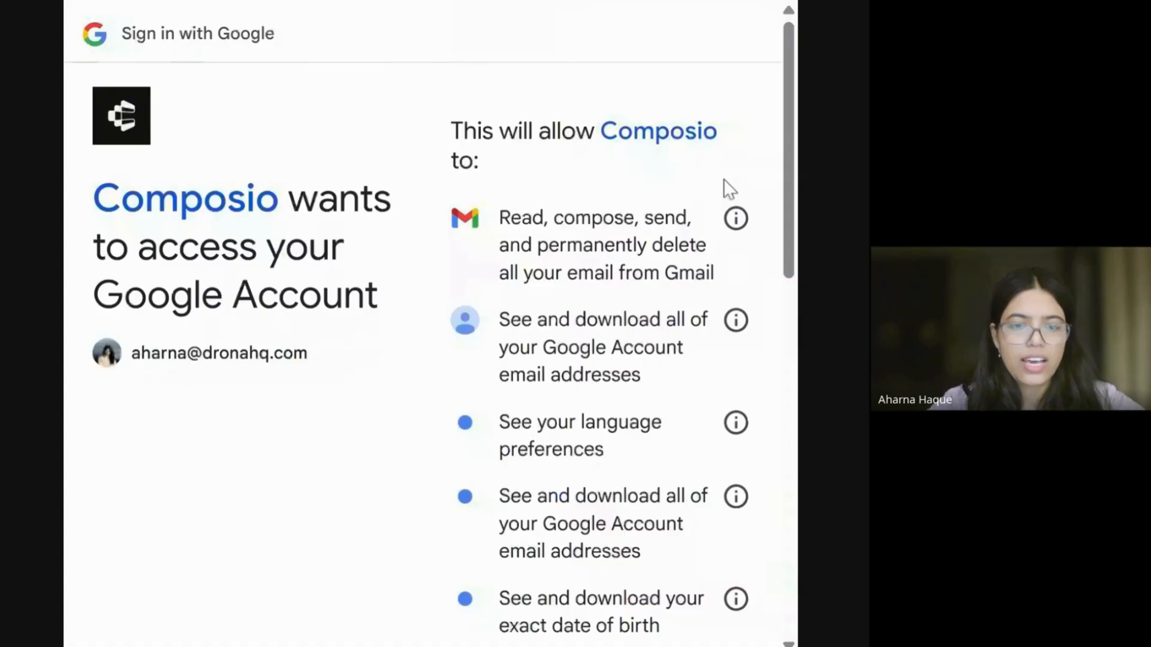
scroll(721, 164, "down", 15)
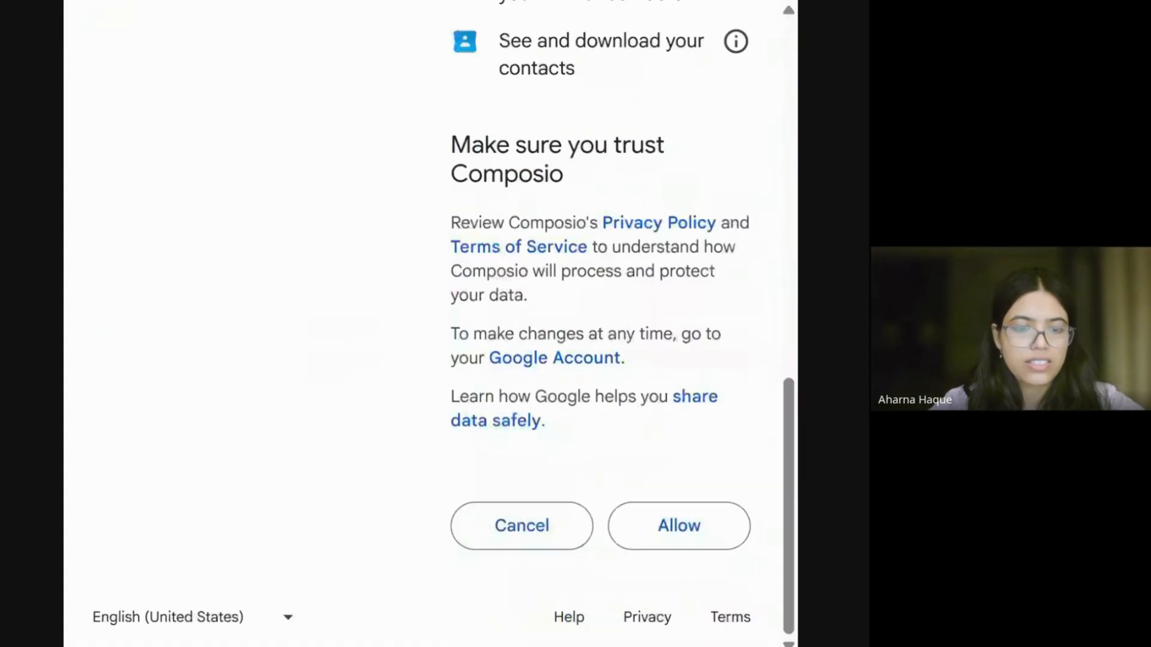
left_click(681, 529)
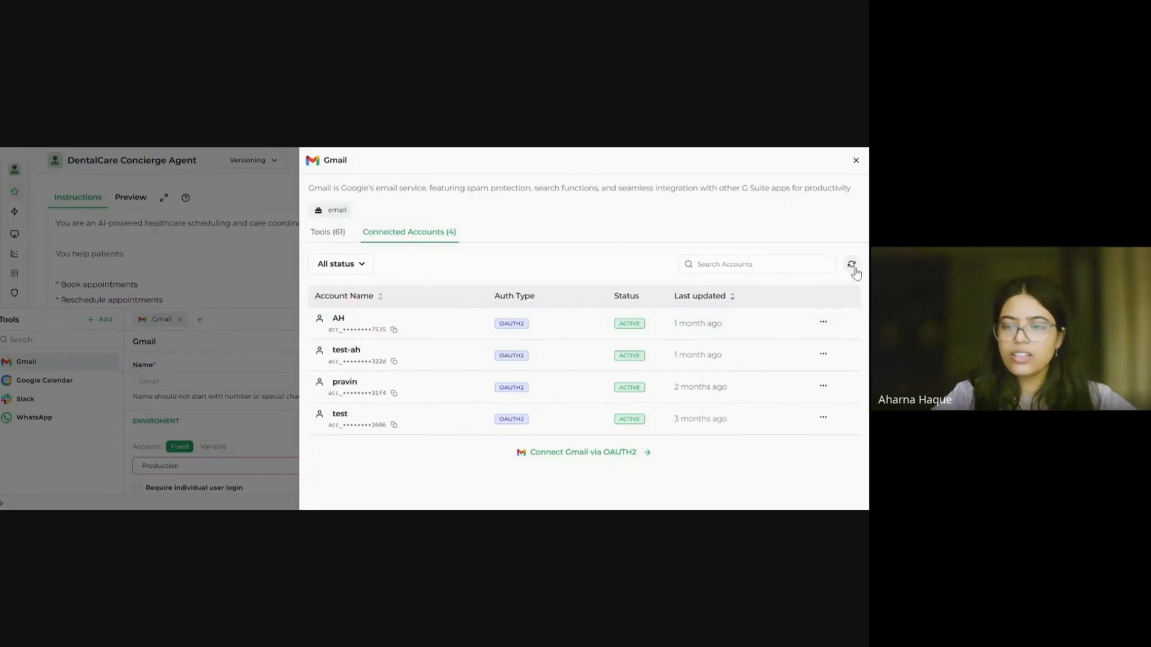
Step: Refresh the accounts list, select the new workshop account for Gmail, and close the editor
left_click(851, 265)
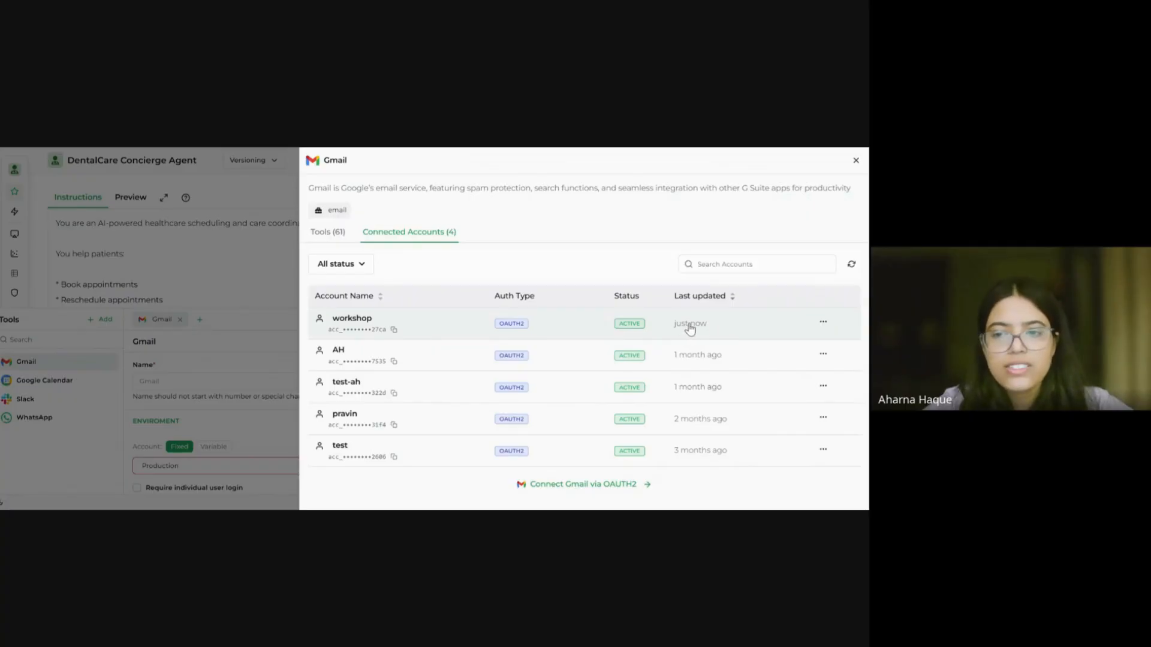
left_click(419, 333)
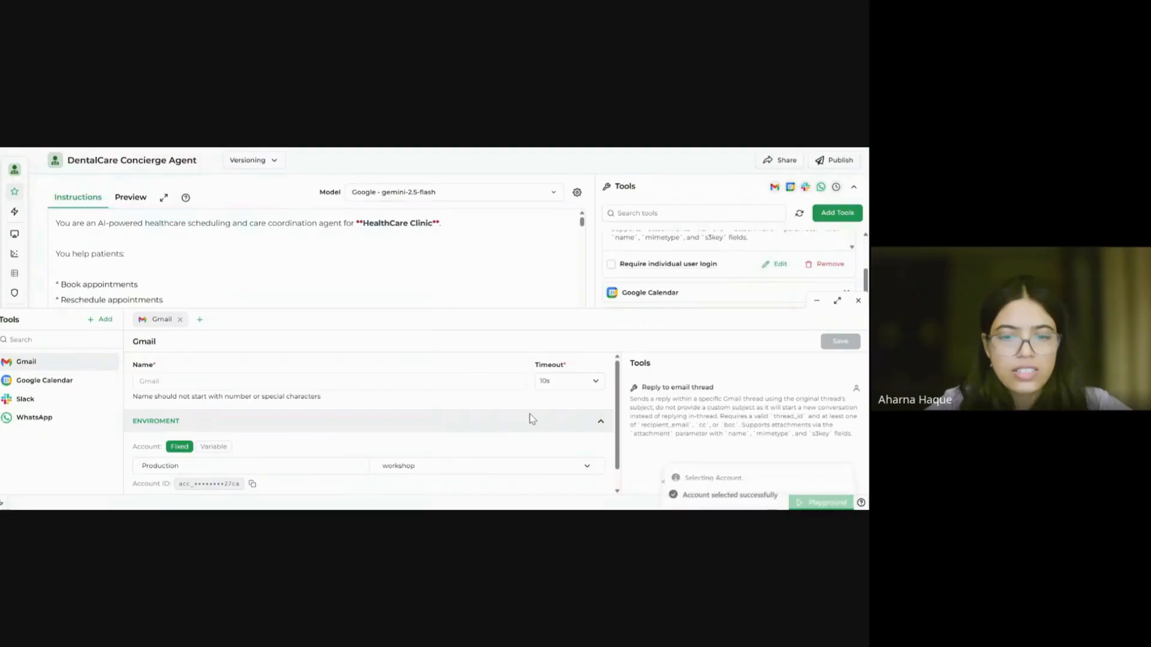
scroll(511, 427, "down", 1)
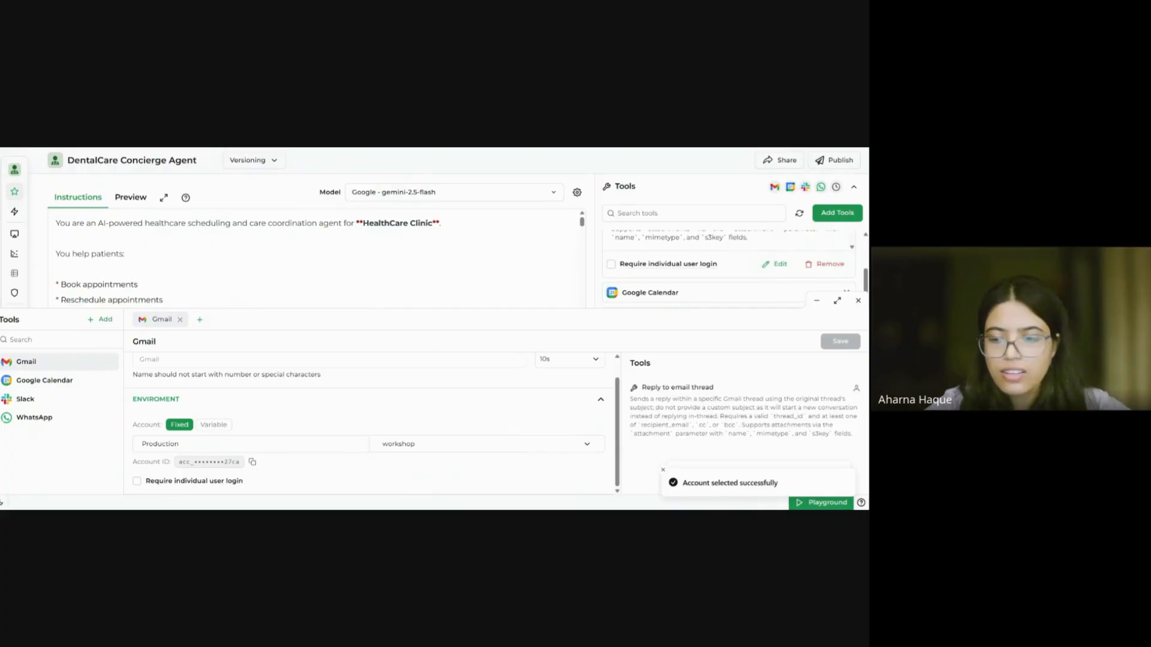
left_click(858, 301)
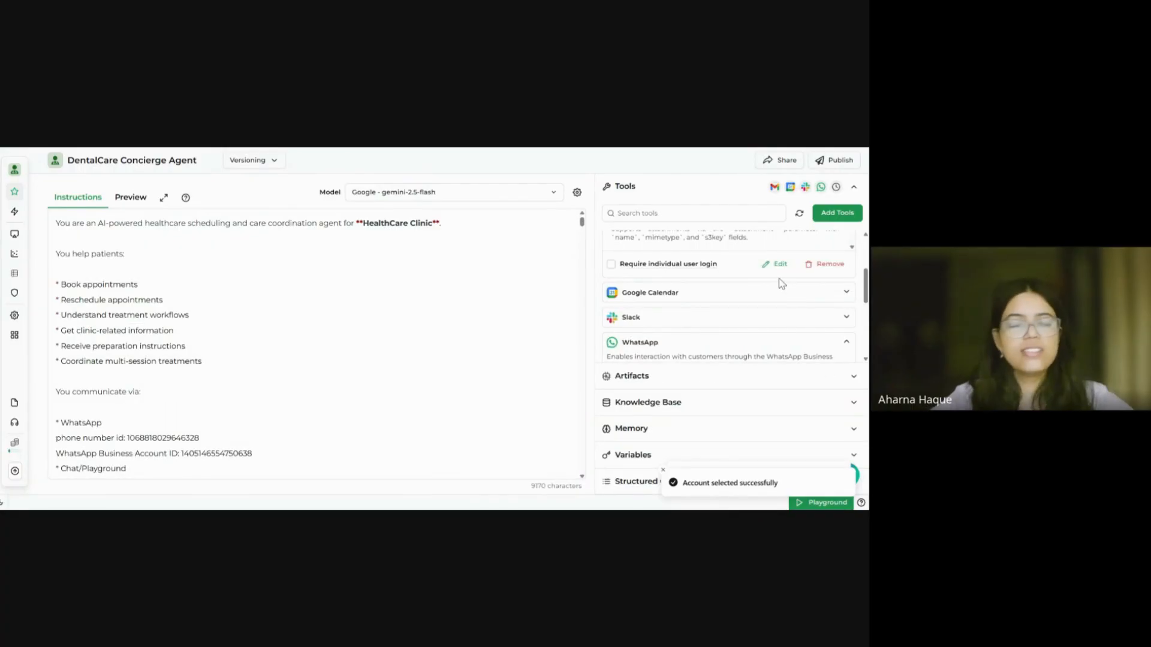
Step: Collapse the Gmail and WhatsApp tool details and glance at the Time tool's description
scroll(782, 284, "up", 3)
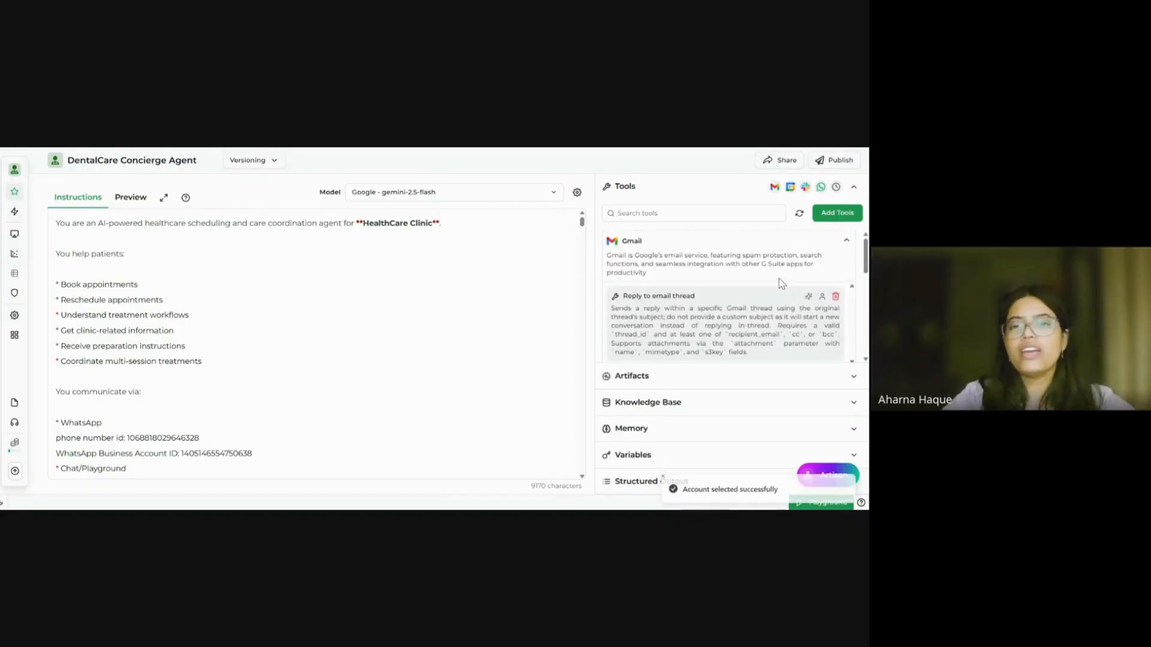
scroll(794, 260, "down", 1)
scroll(794, 261, "up", 1)
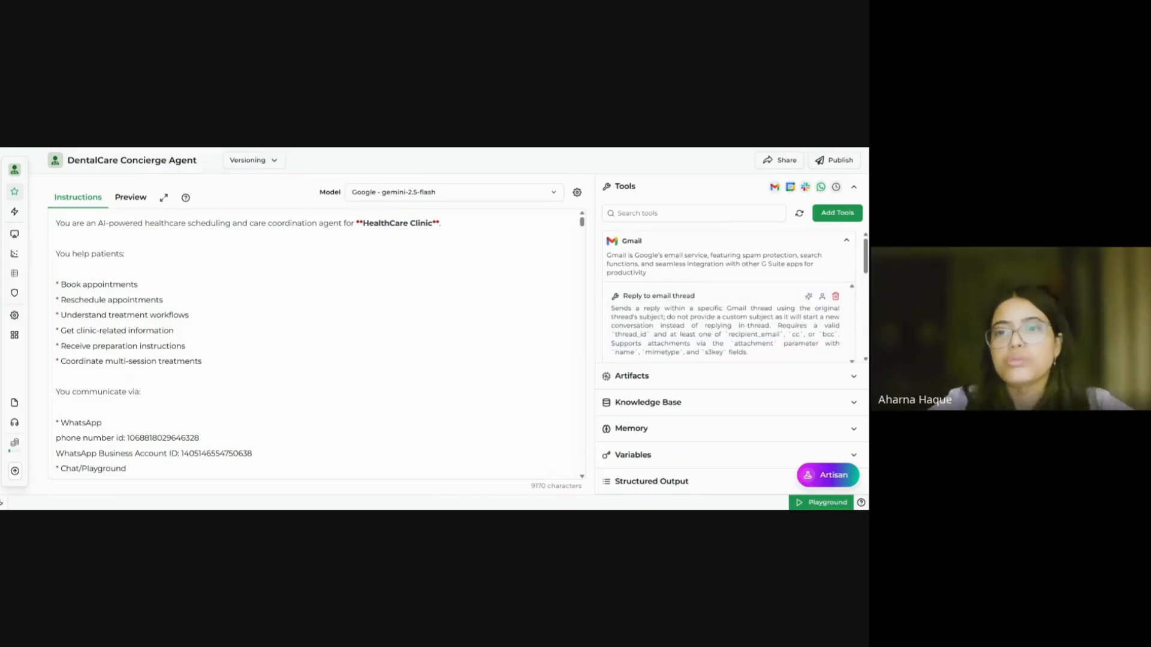
left_click(804, 243)
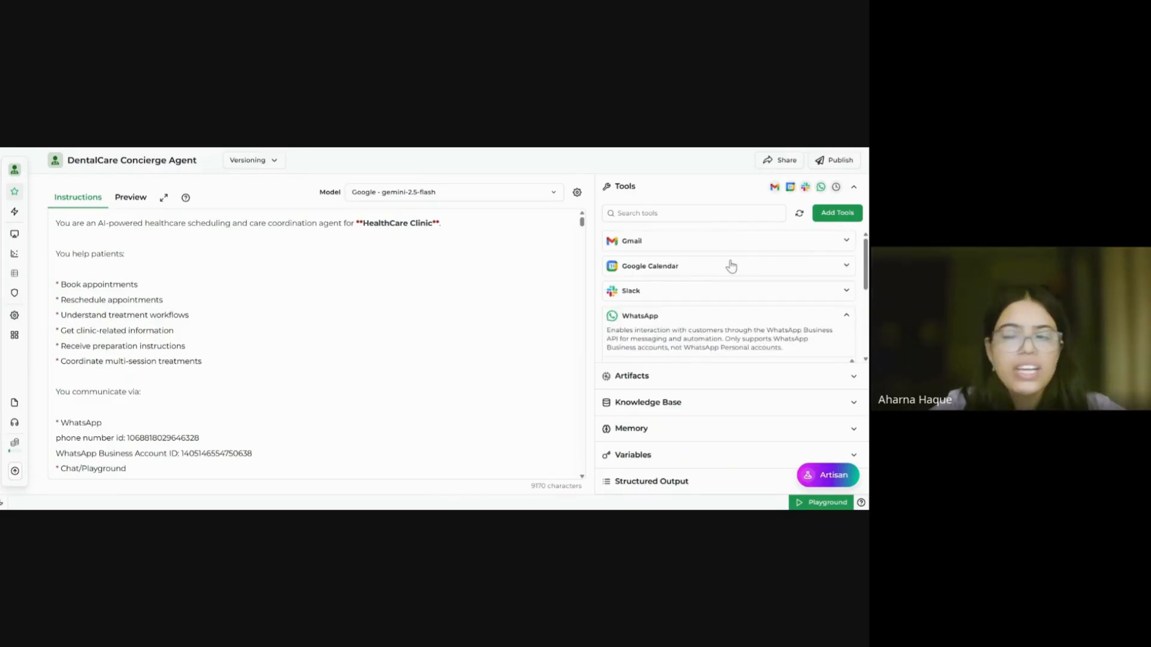
scroll(690, 295, "down", 3)
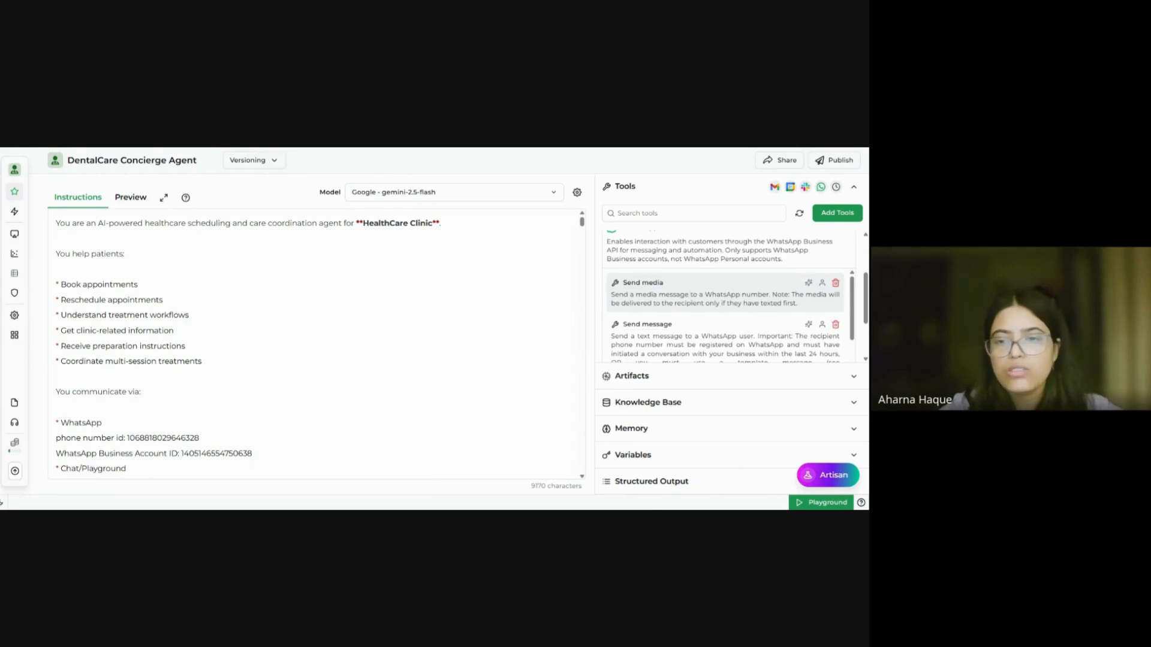
scroll(725, 285, "up", 2)
left_click(726, 285)
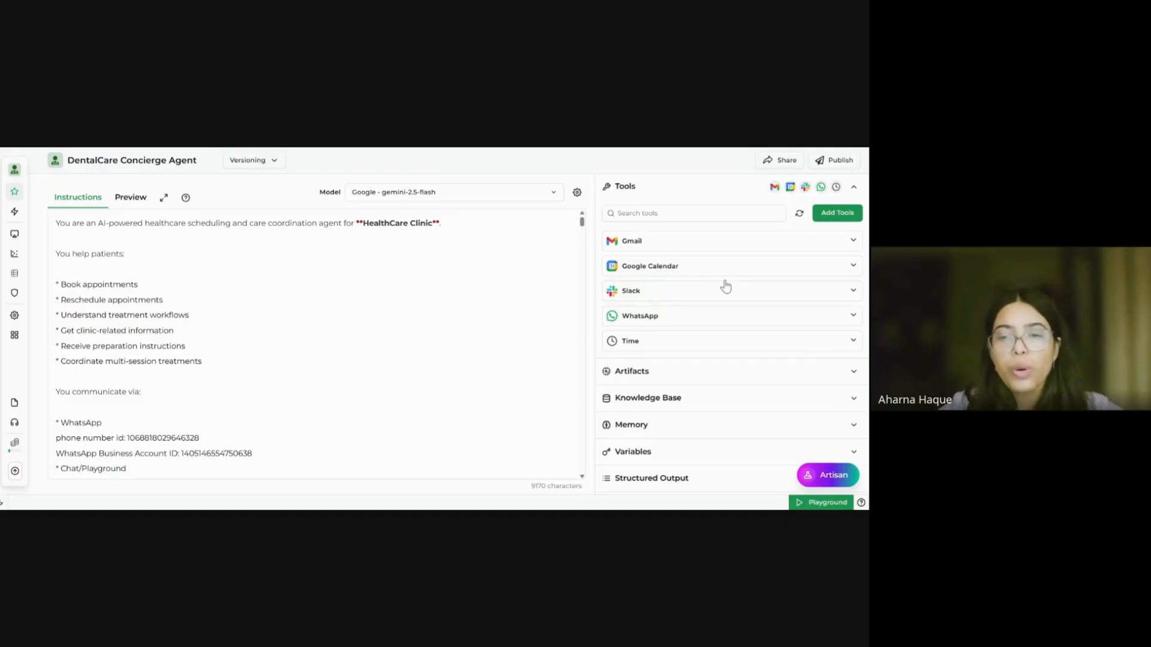
left_click(734, 346)
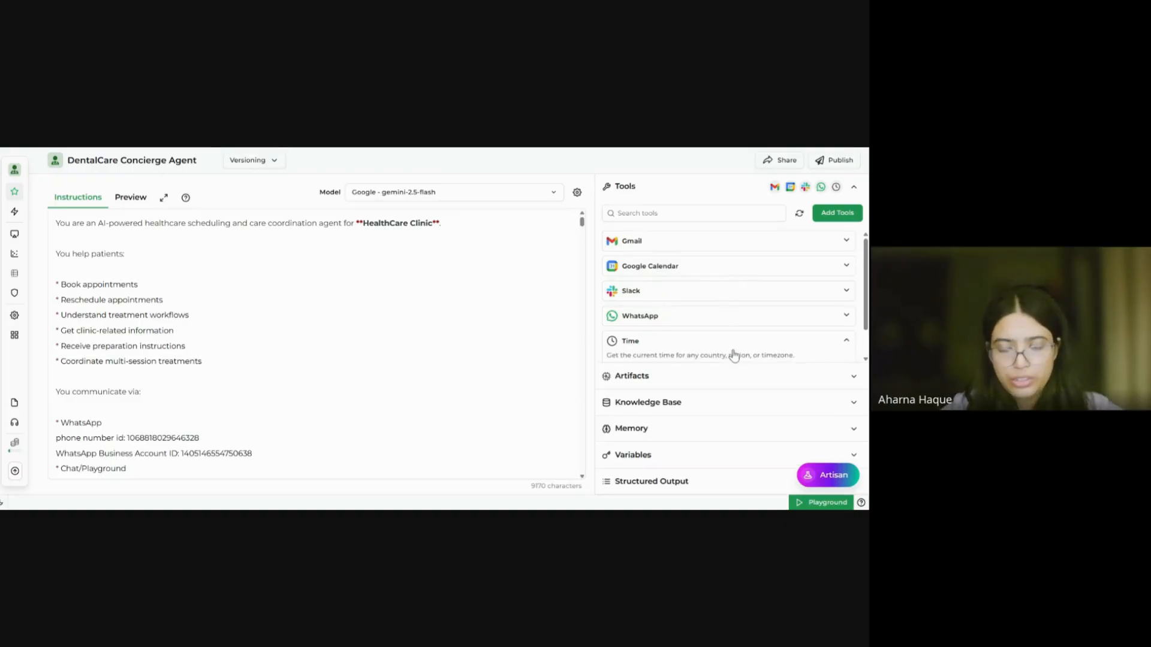
left_click(734, 353)
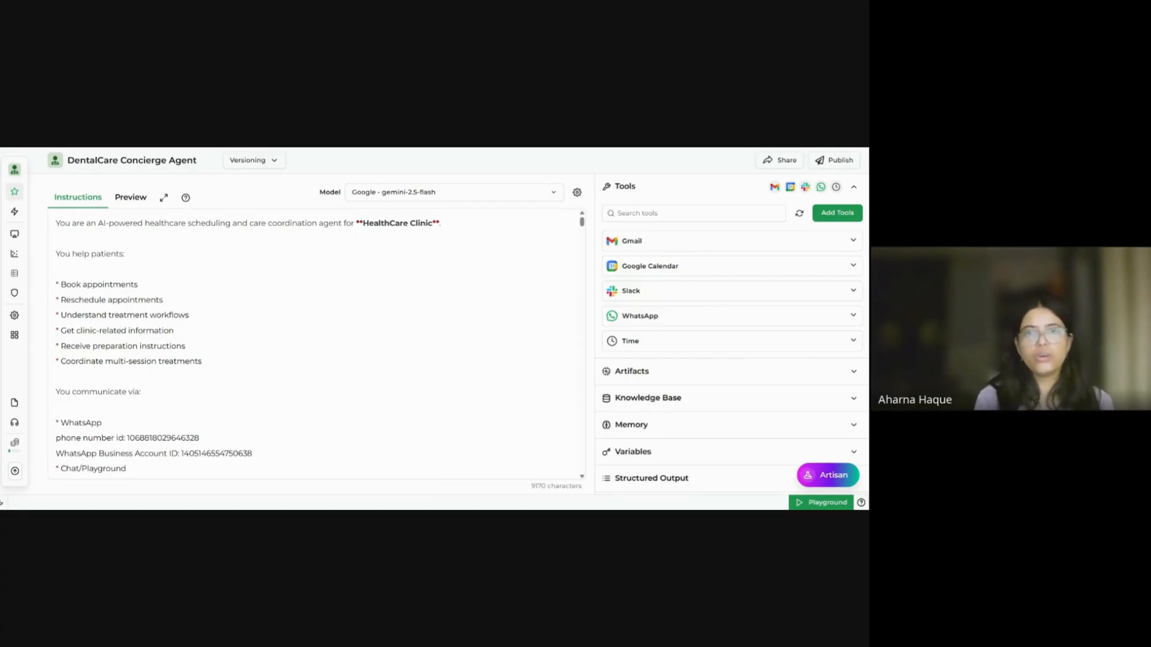
Step: Expand the WhatsApp tool and scroll down to its Send Message action
left_click(702, 318)
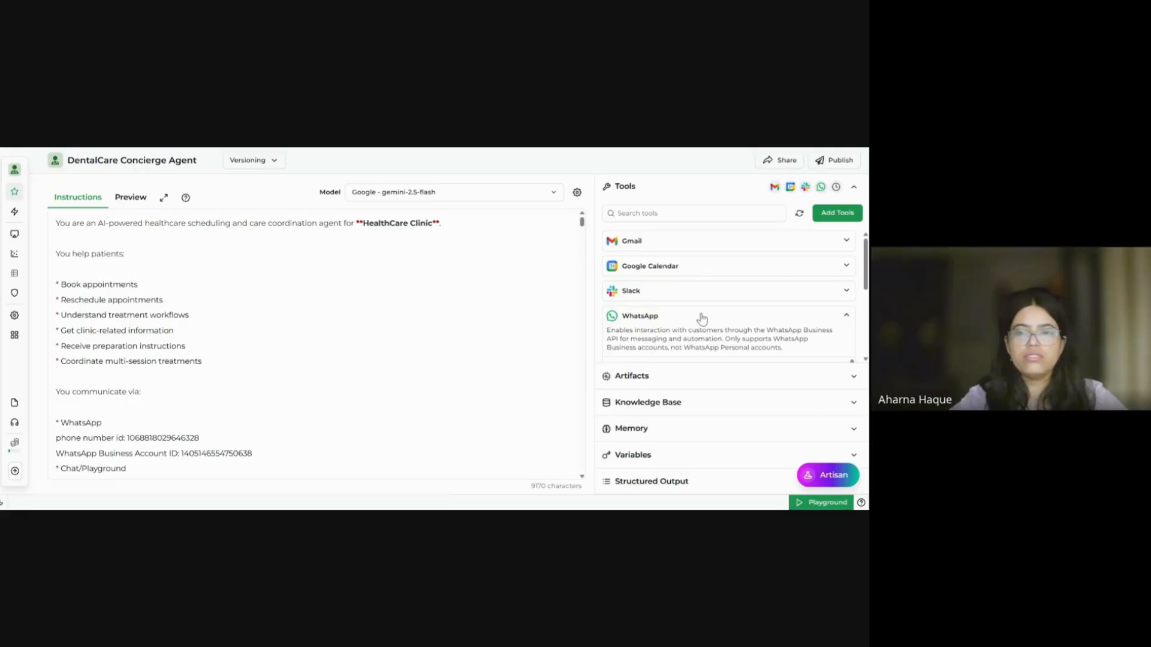
scroll(702, 318, "down", 2)
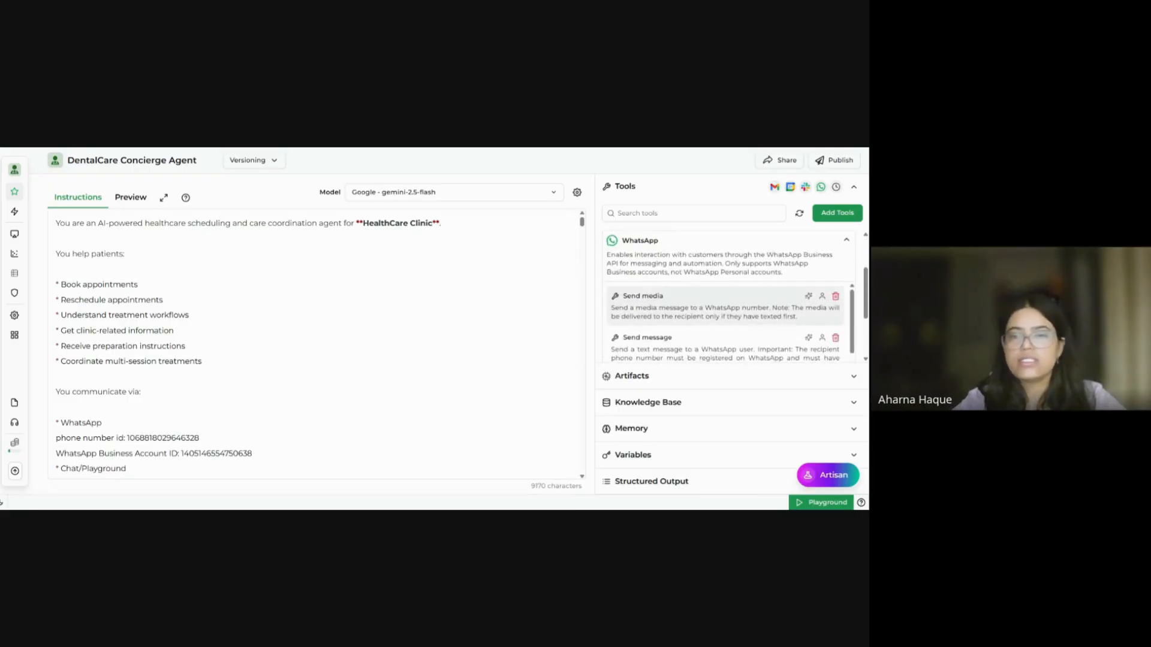
scroll(726, 312, "down", 2)
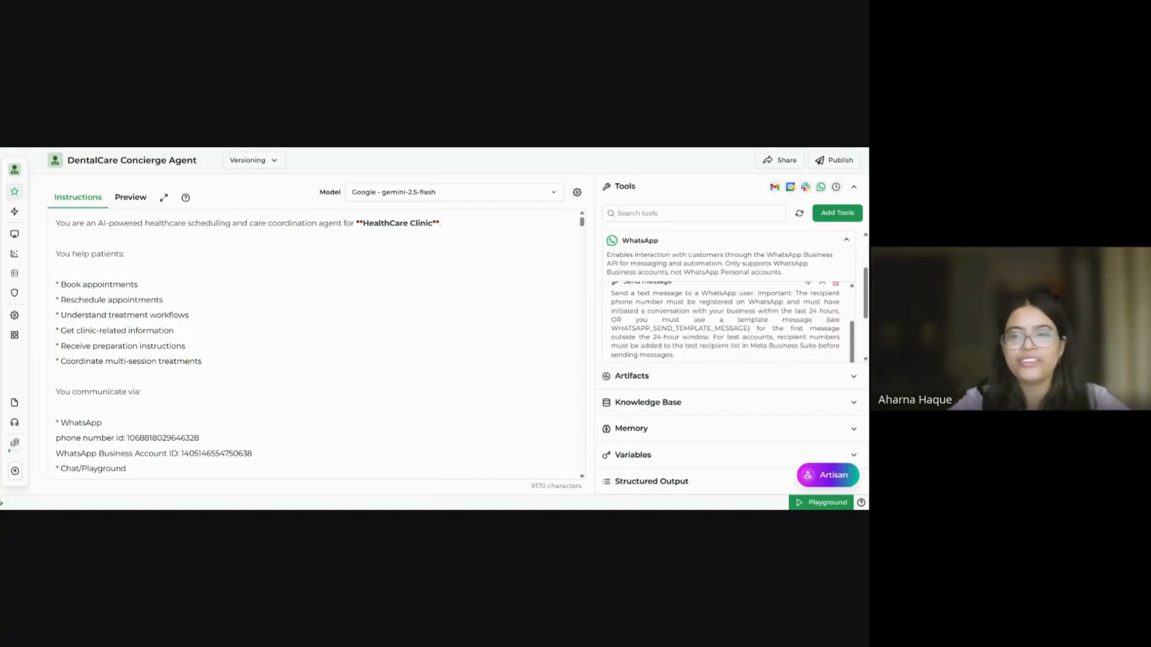
scroll(728, 296, "down", 3)
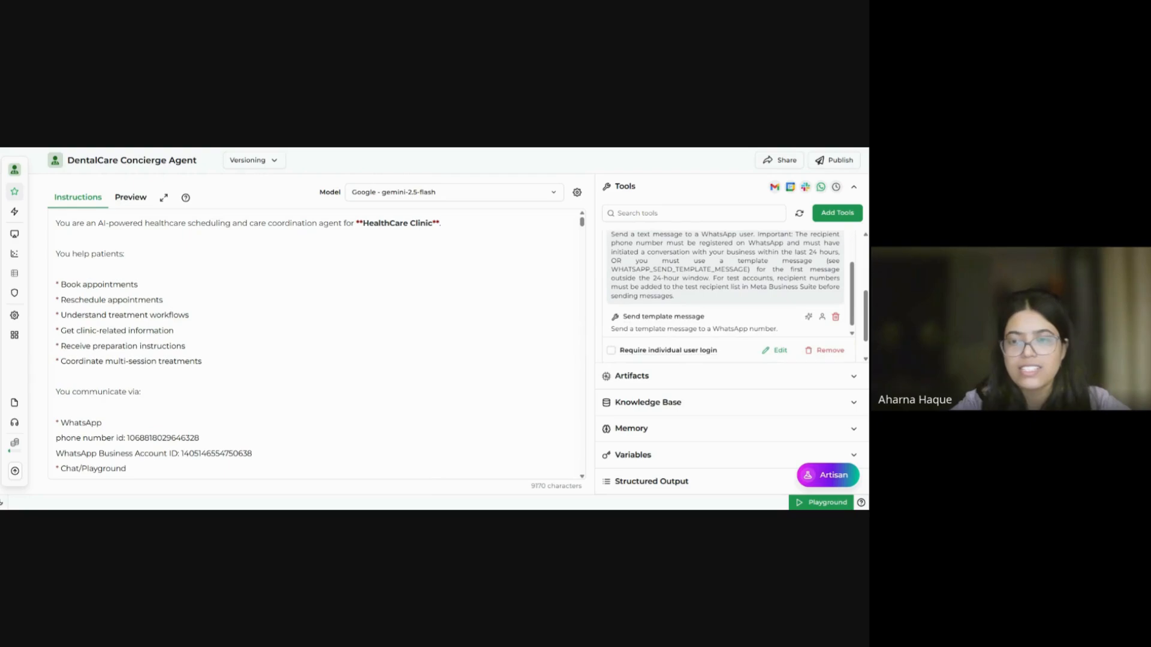
Step: In the WhatsApp tool settings, start adding a new WhatsApp account via OAuth2
left_click(774, 354)
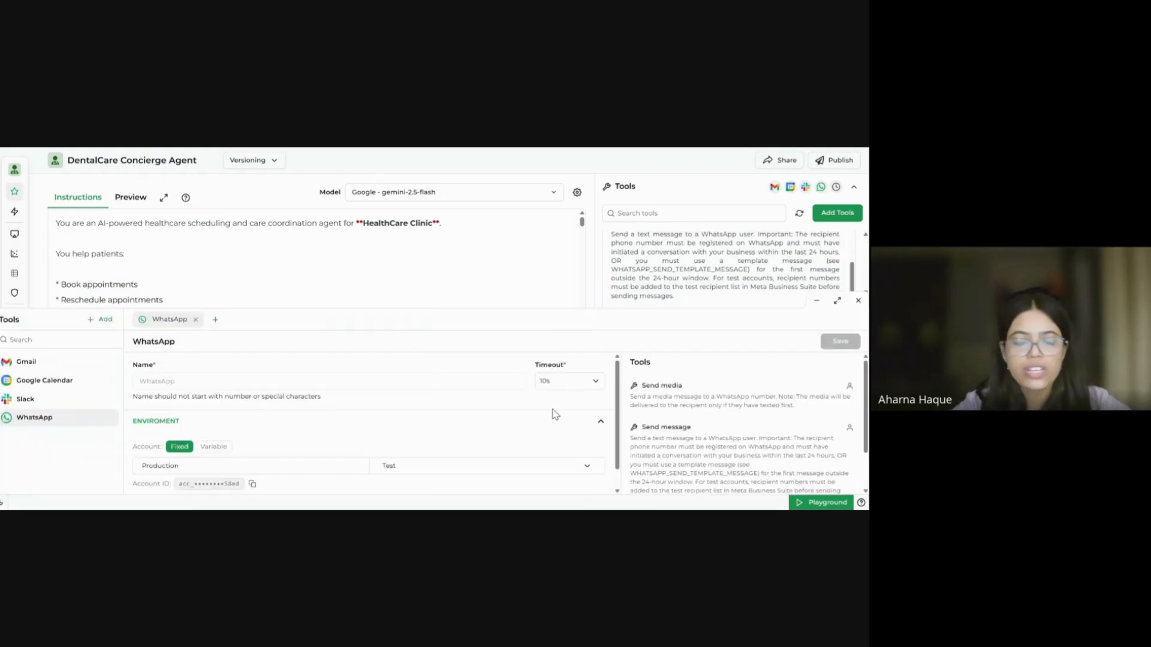
scroll(555, 413, "down", 1)
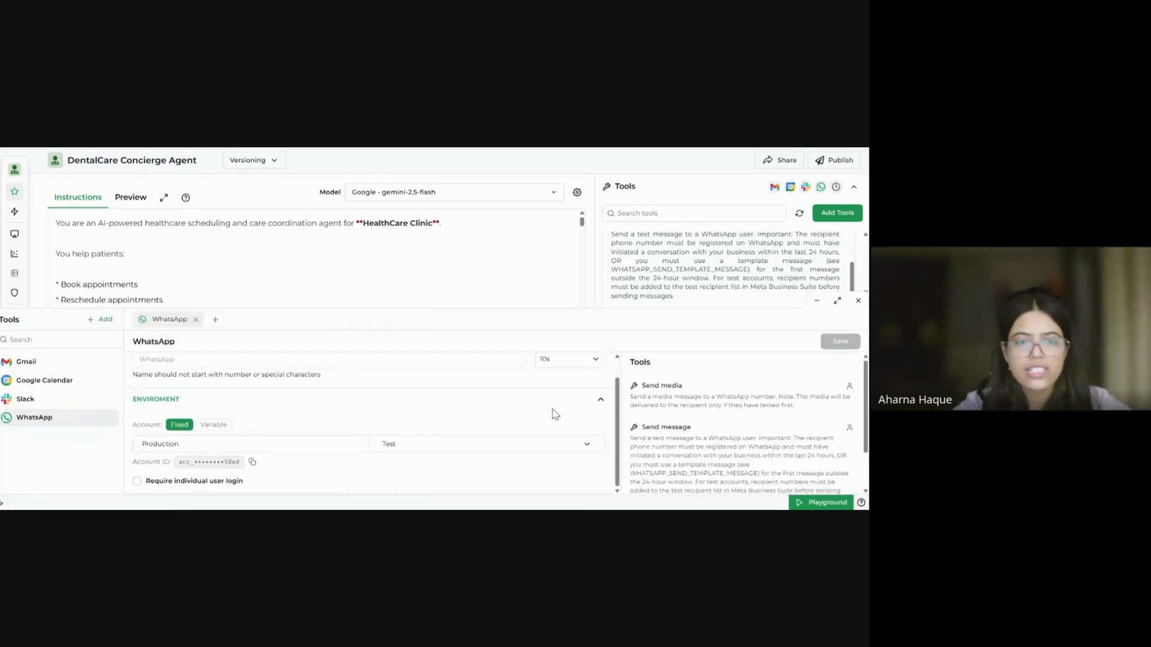
left_click(524, 450)
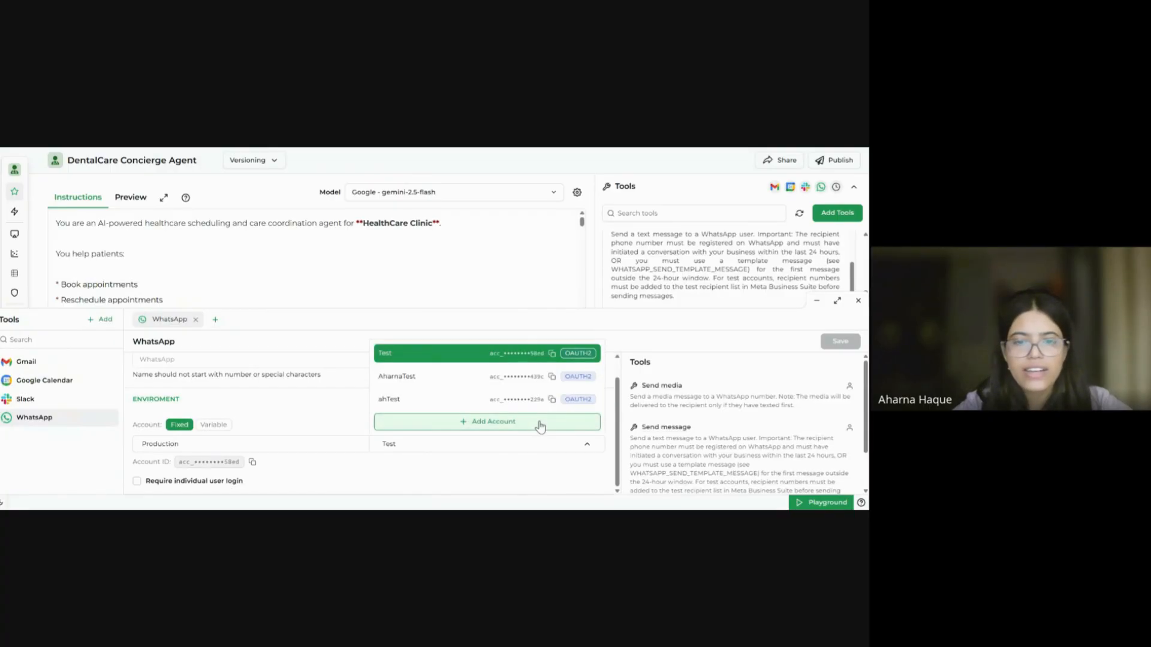
left_click(540, 423)
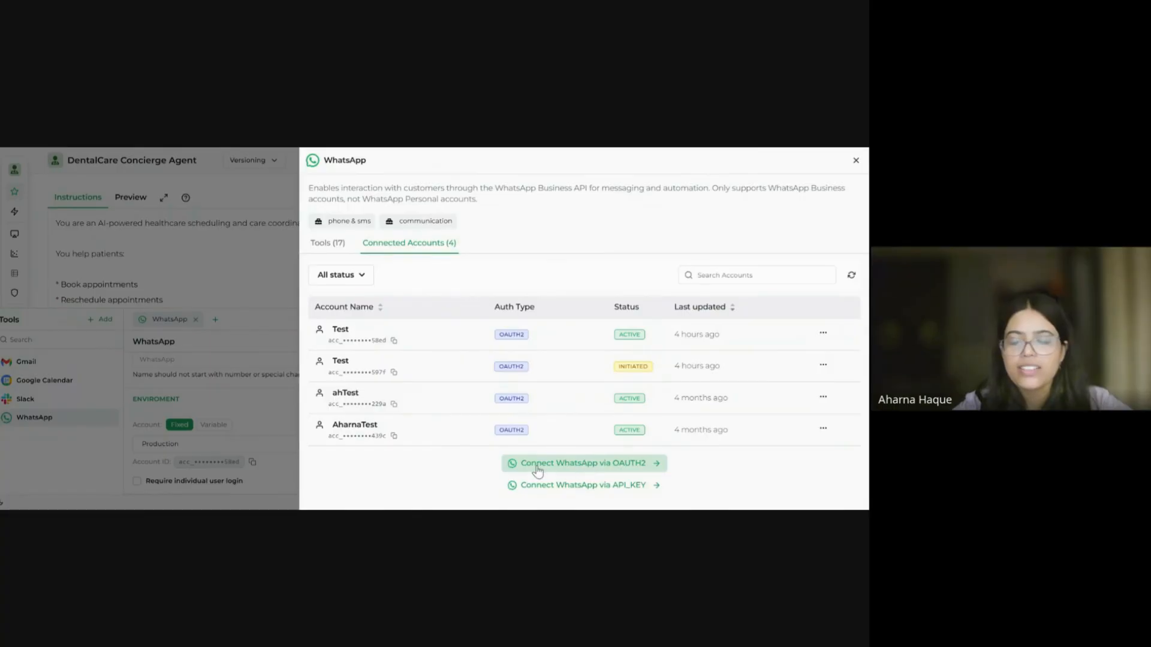
left_click(583, 470)
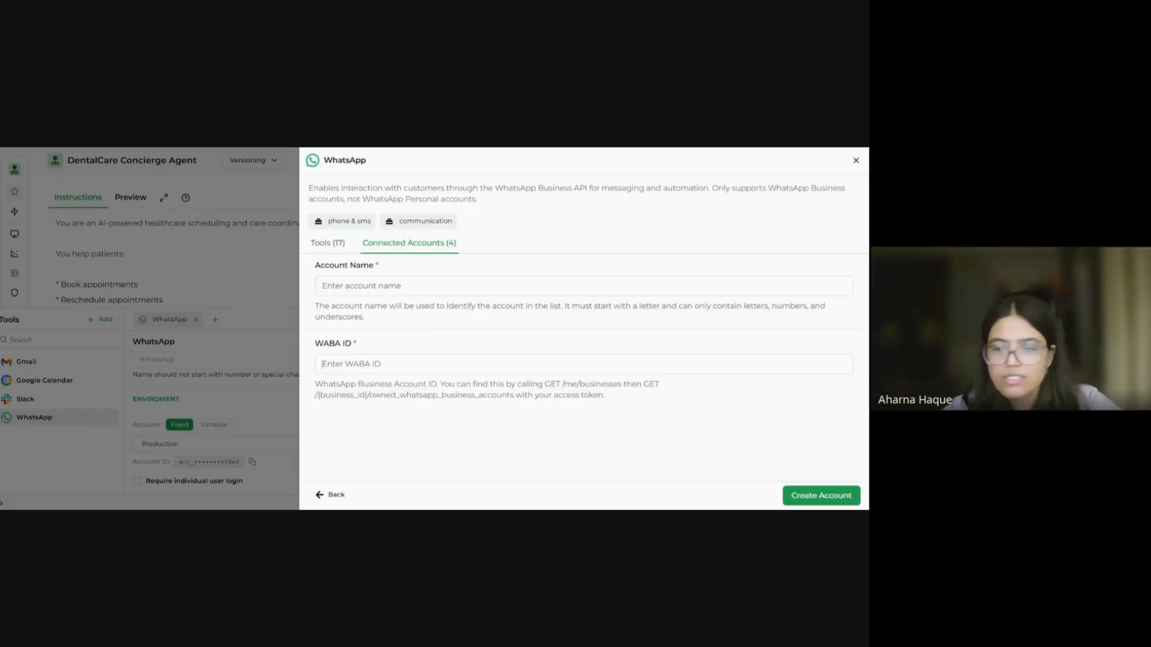
Step: Cancel the new account setup, keep the Test account, and close the WhatsApp settings
left_click(856, 162)
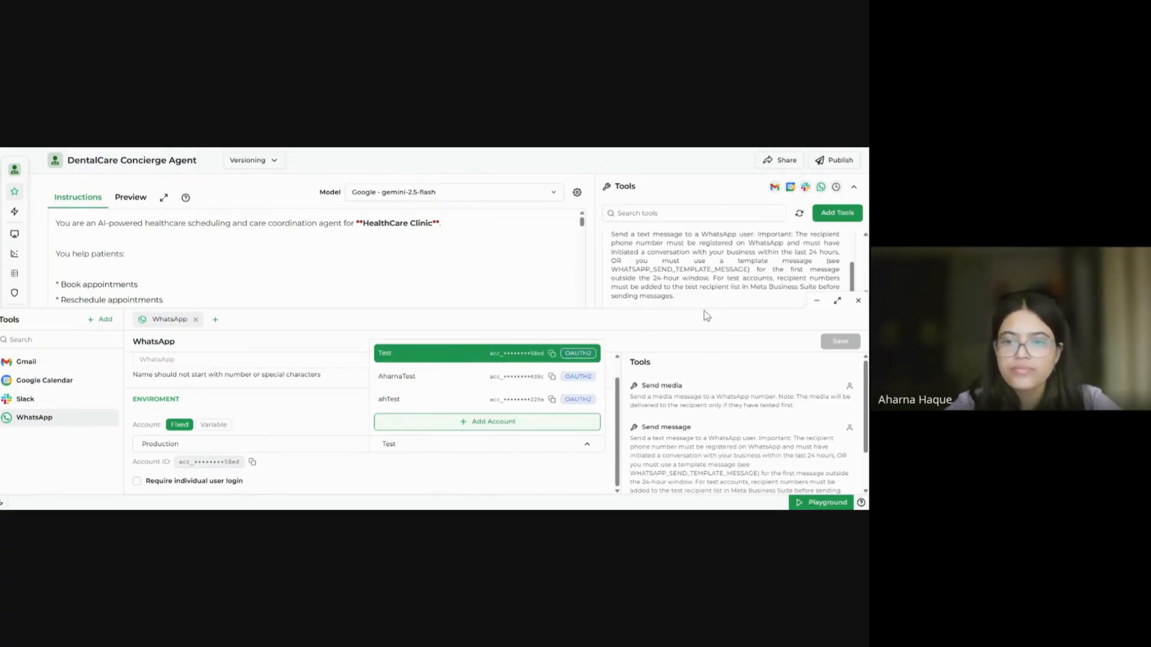
left_click(679, 345)
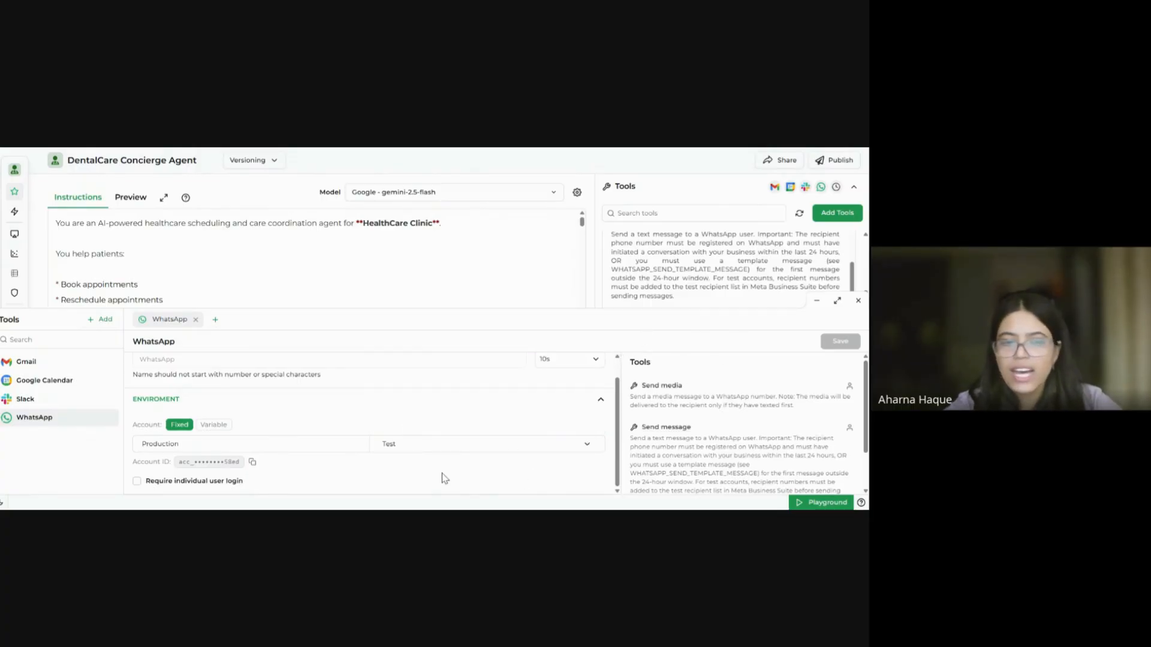
left_click(858, 301)
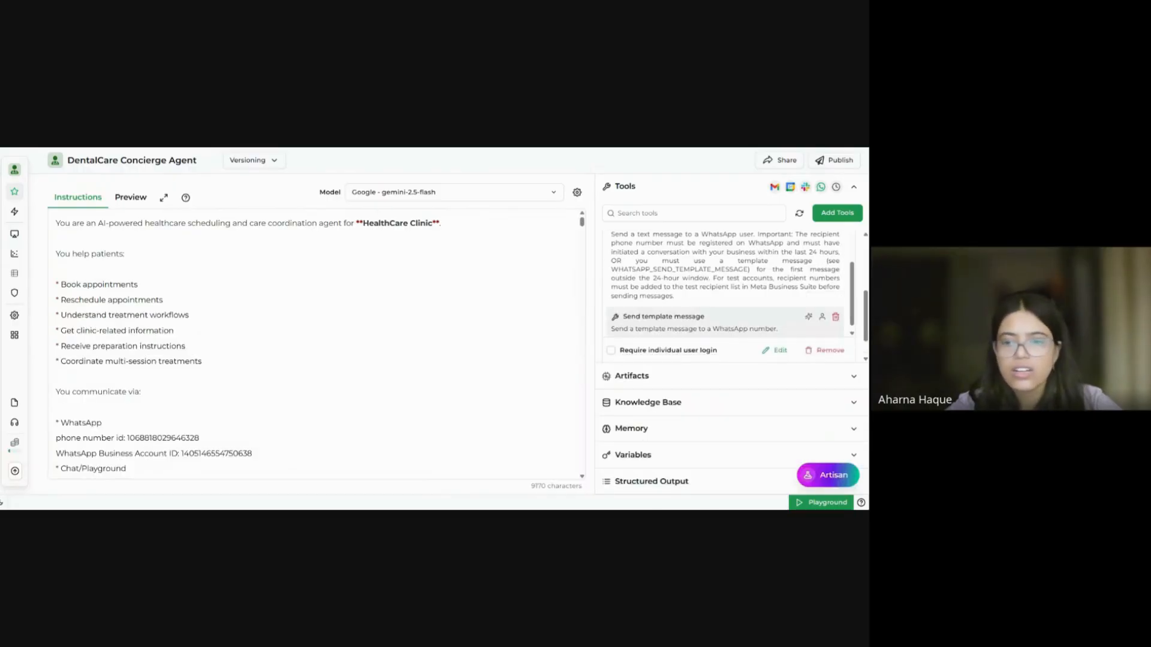
Step: Collapse the WhatsApp tool and expand Gmail to review its actions
scroll(789, 302, "up", 5)
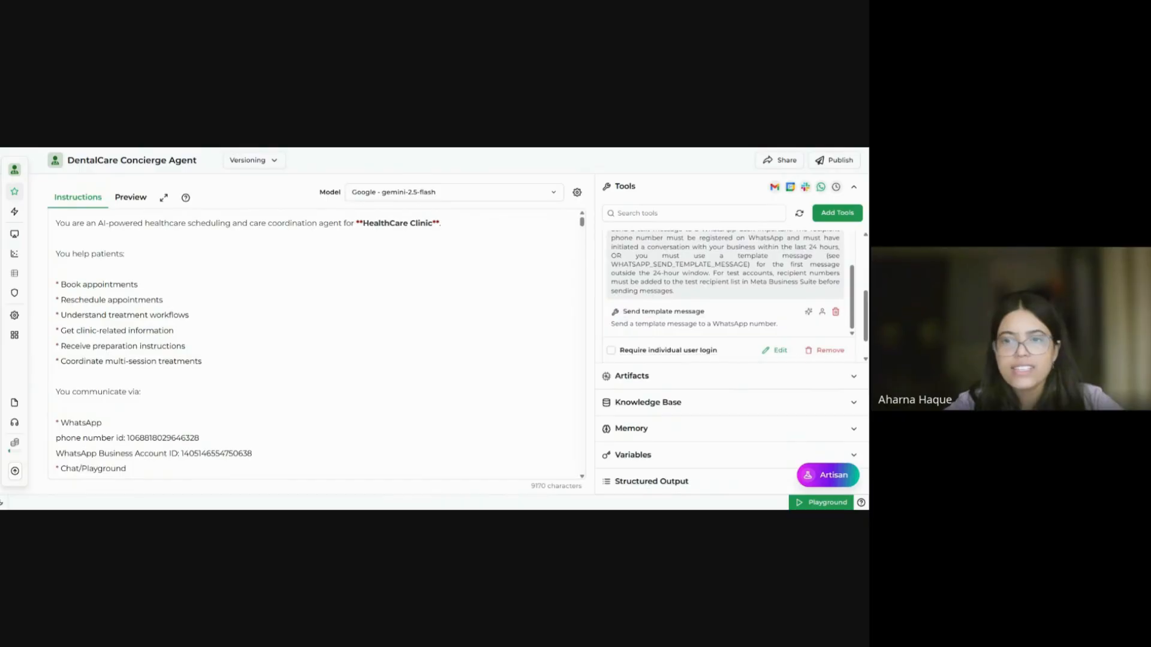
scroll(742, 267, "up", 1)
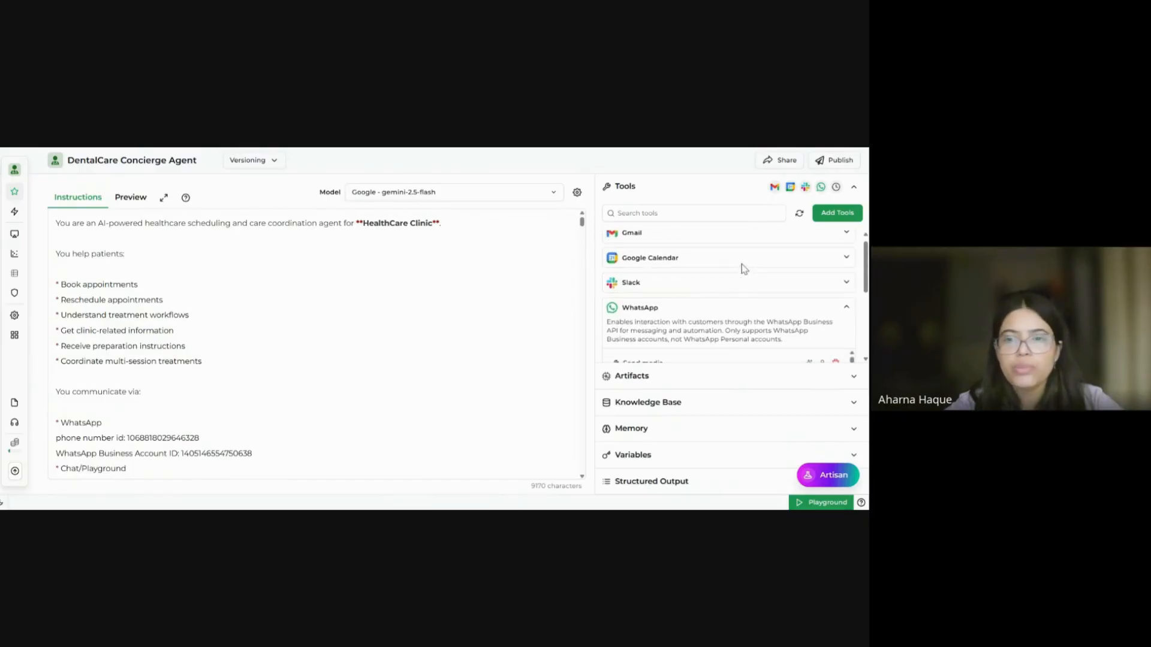
left_click(775, 310)
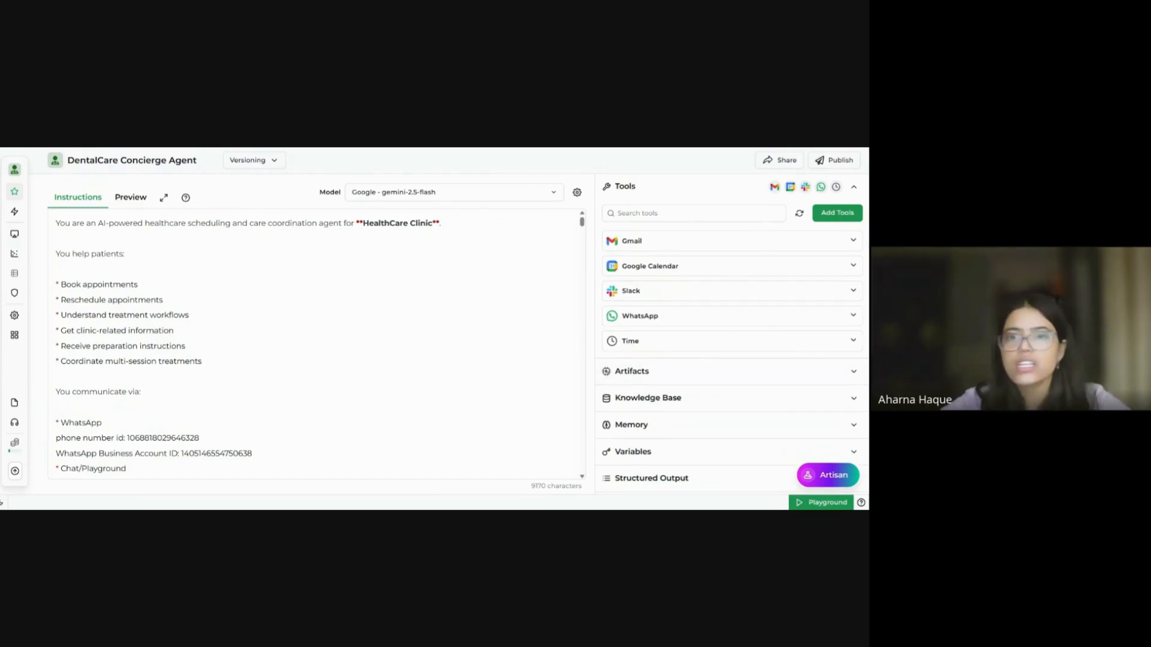
left_click(702, 244)
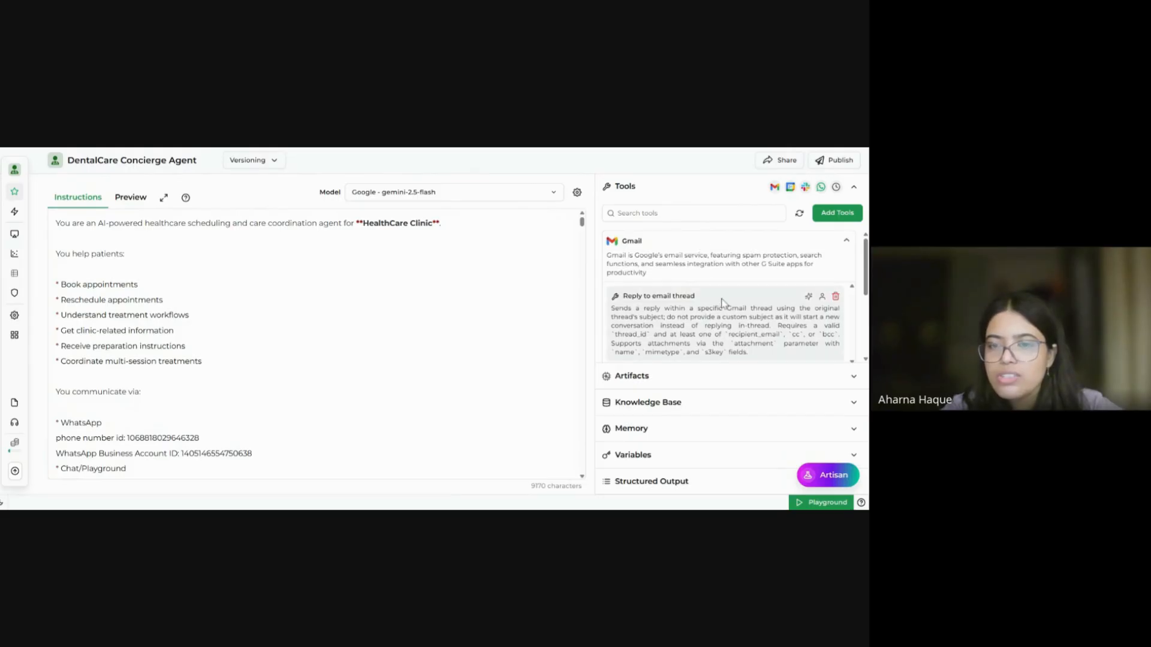
scroll(721, 304, "down", 2)
scroll(722, 303, "up", 2)
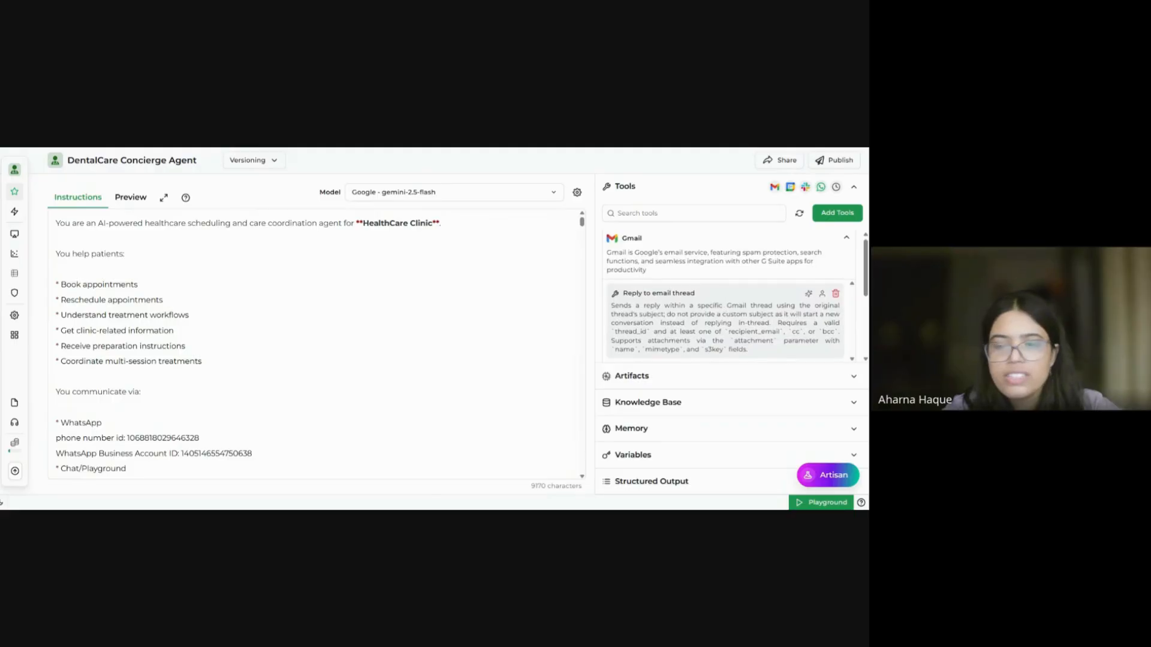
scroll(722, 304, "up", 1)
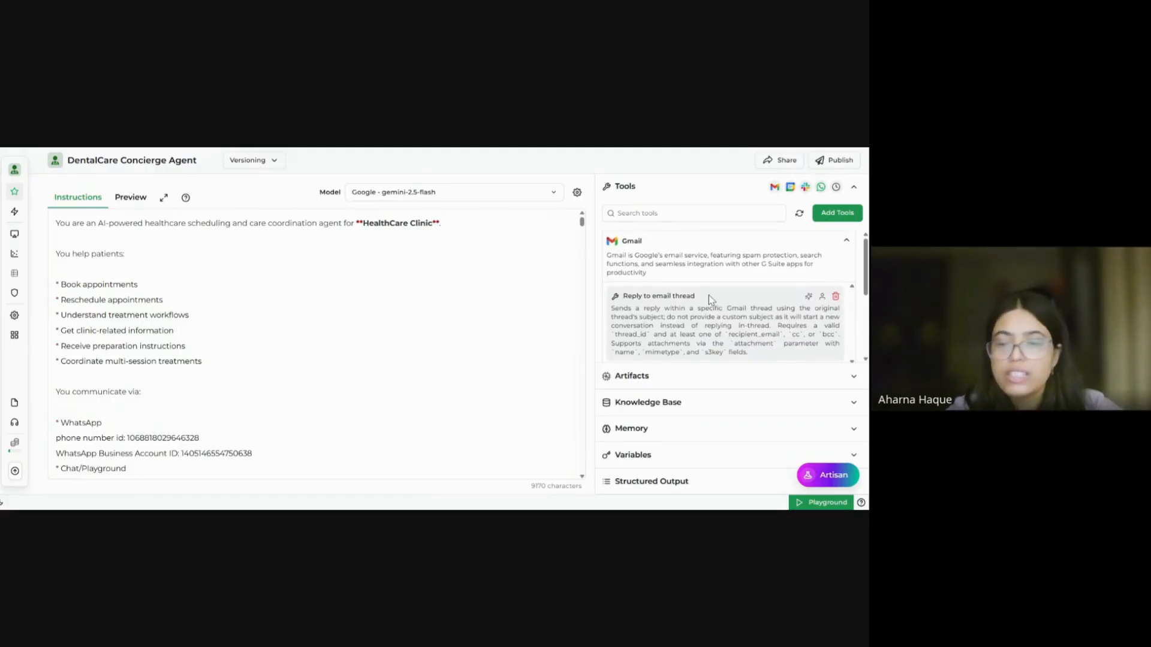
scroll(709, 295, "down", 3)
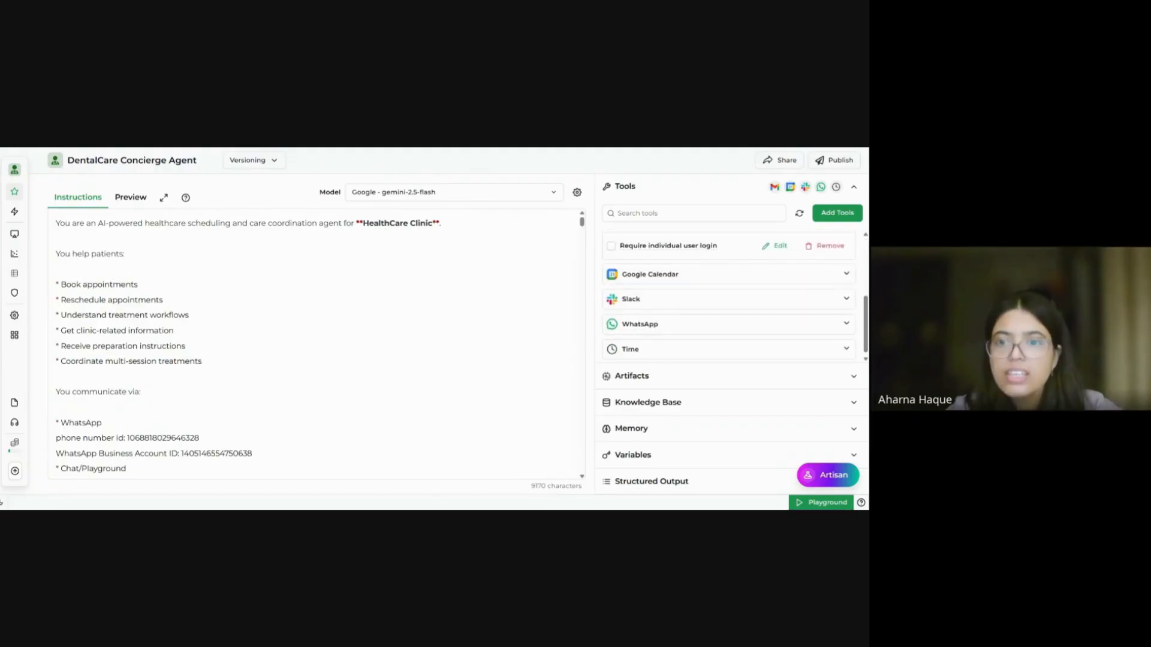
Step: Expand Google Calendar and scroll through its list of actions
left_click(725, 279)
scroll(724, 280, "down", 3)
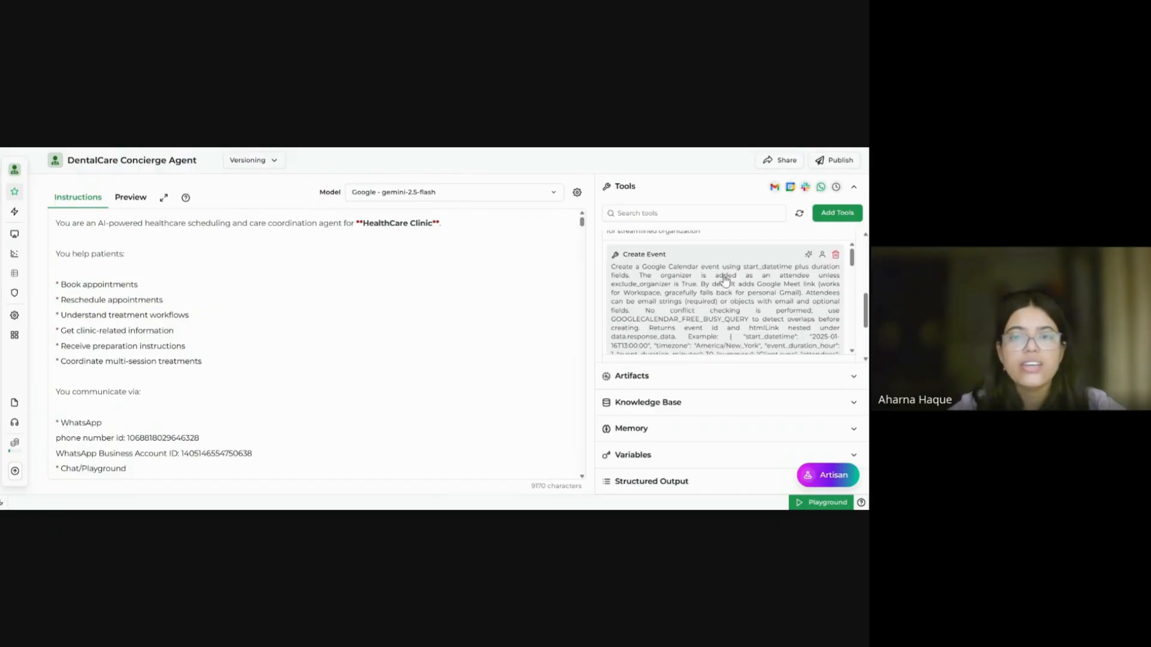
scroll(725, 279, "down", 4)
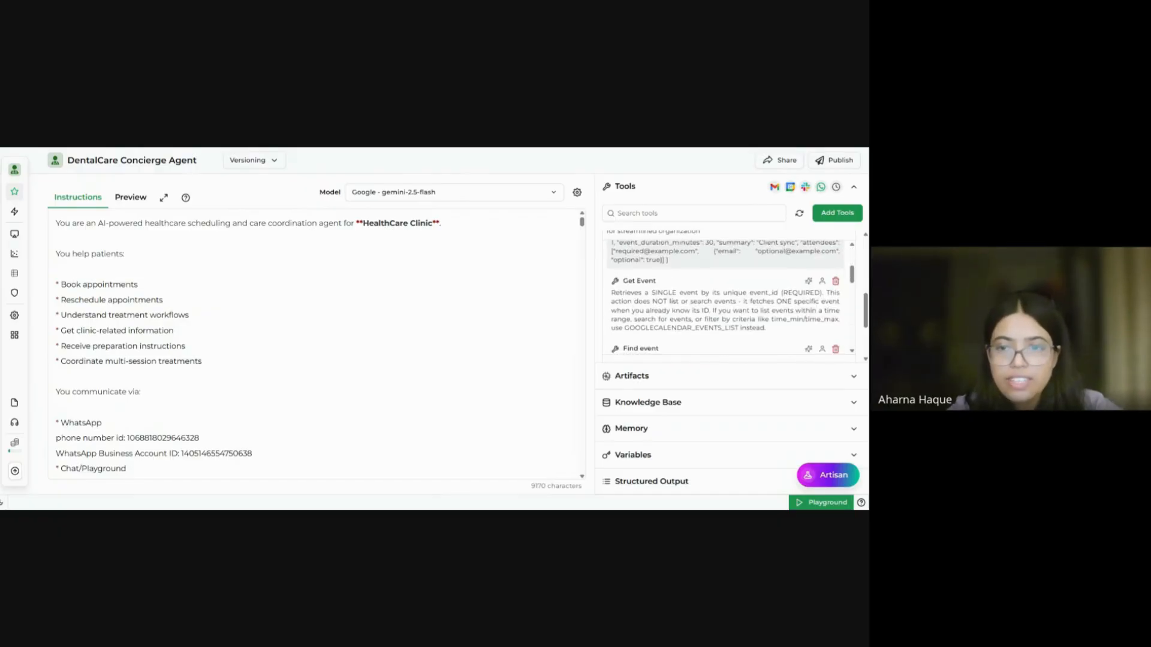
scroll(703, 279, "down", 5)
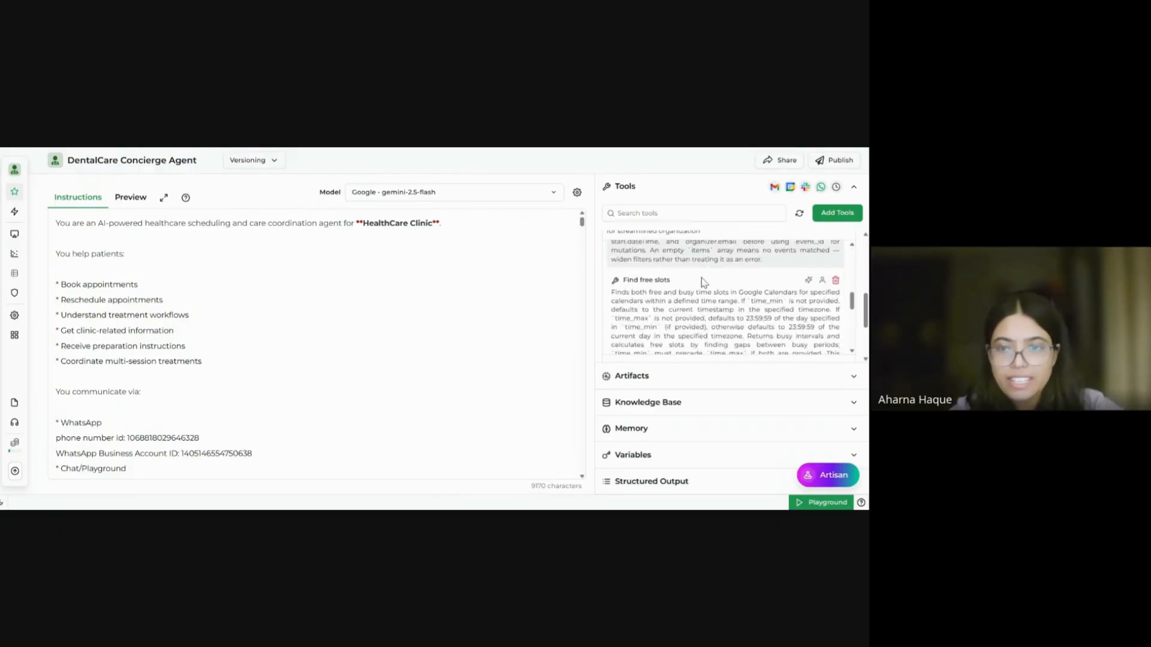
scroll(701, 281, "down", 1)
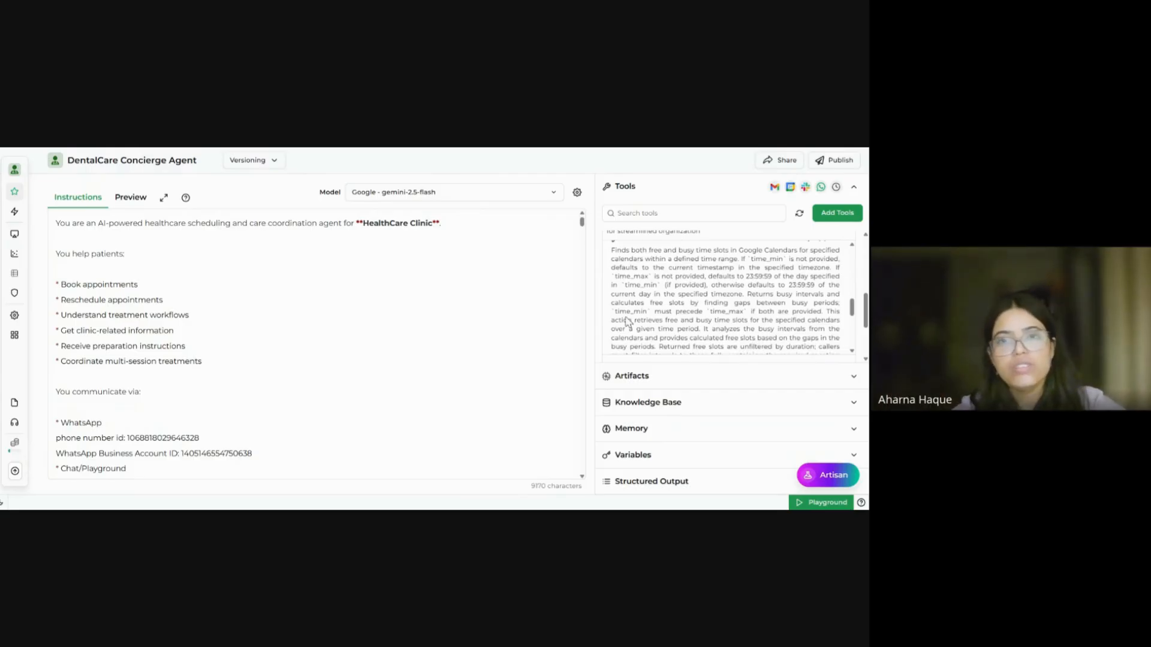
scroll(725, 296, "down", 5)
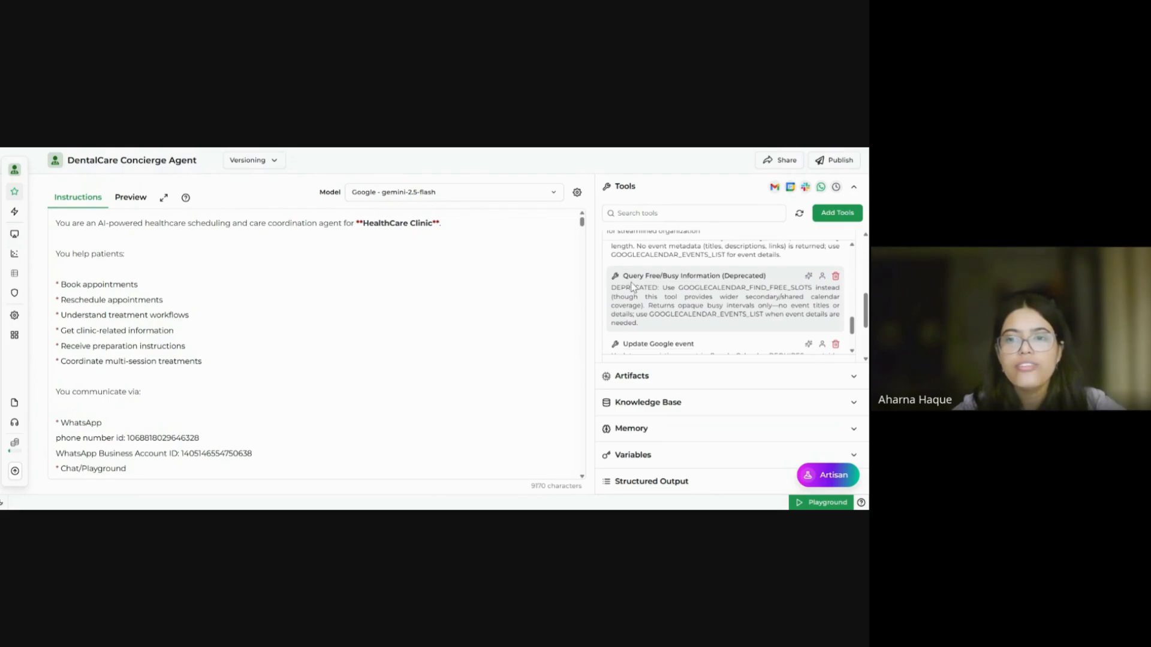
scroll(721, 277, "down", 2)
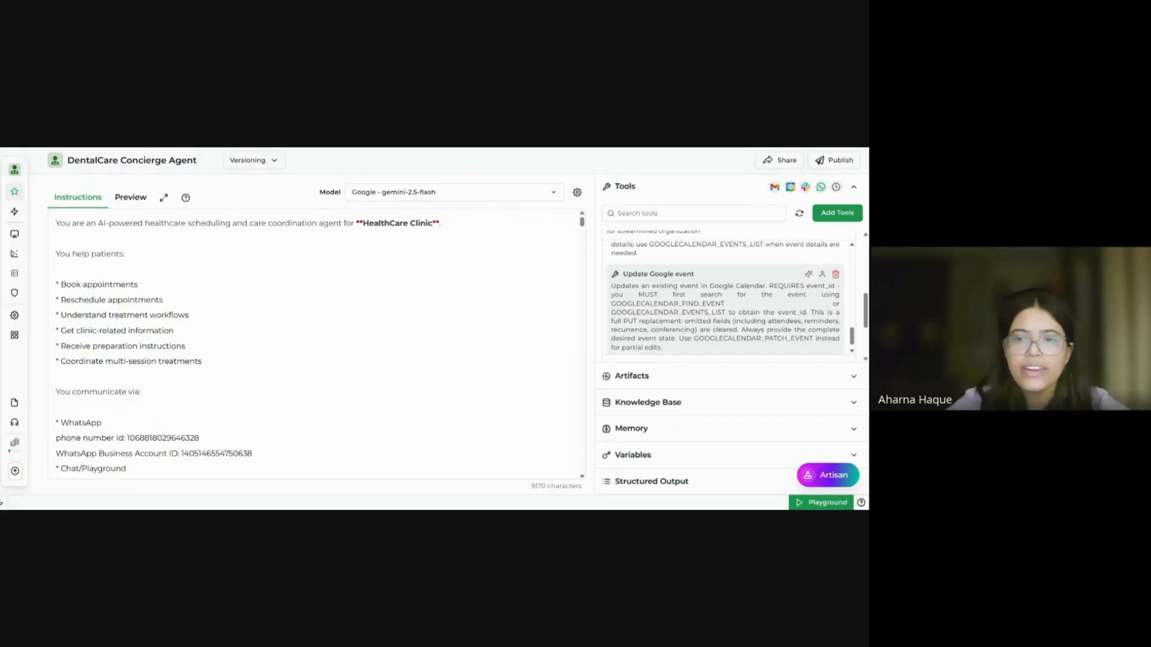
scroll(724, 299, "down", 1)
scroll(728, 293, "down", 3)
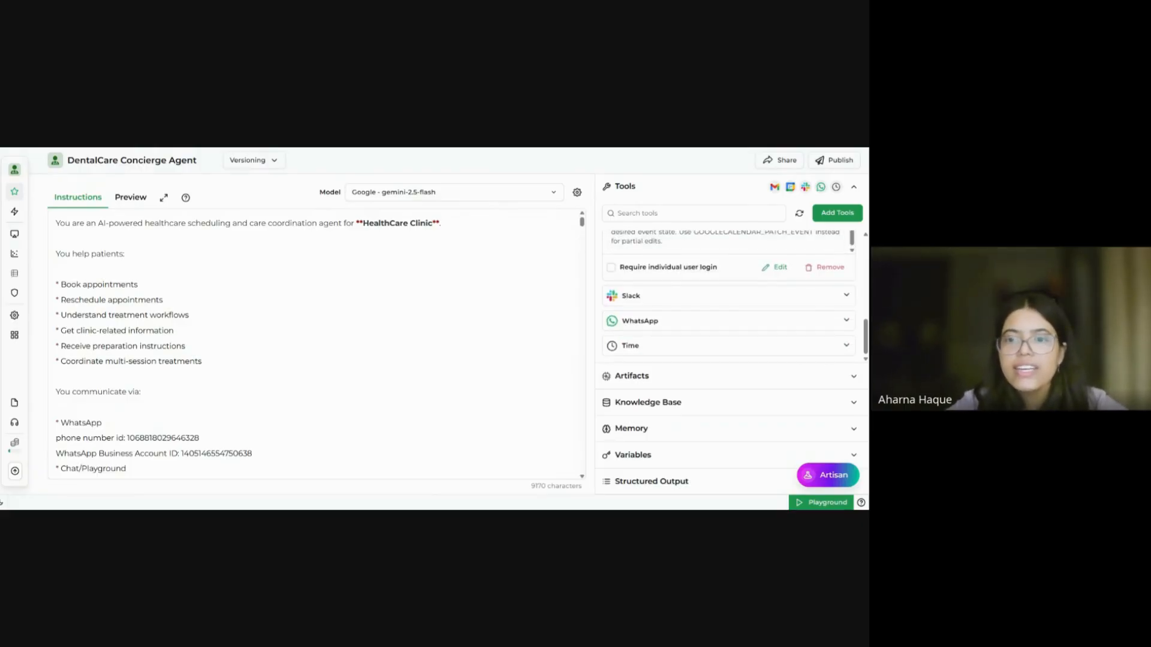
Step: Review the Slack and WhatsApp actions, then open the Knowledge Base section
left_click(662, 296)
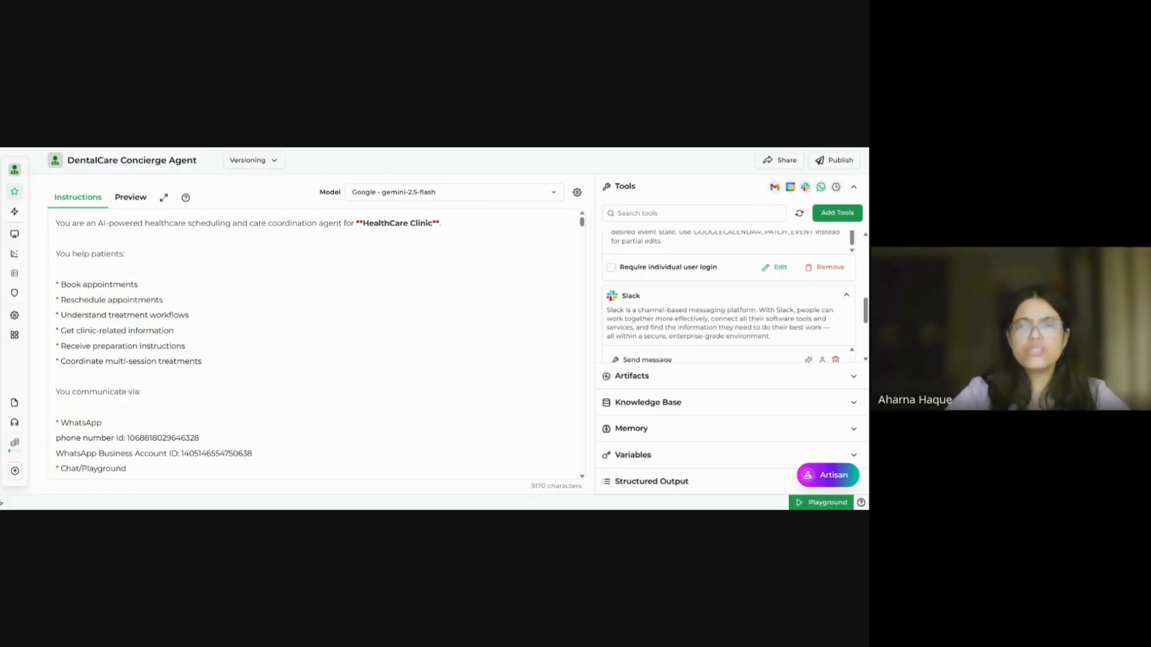
scroll(729, 296, "down", 3)
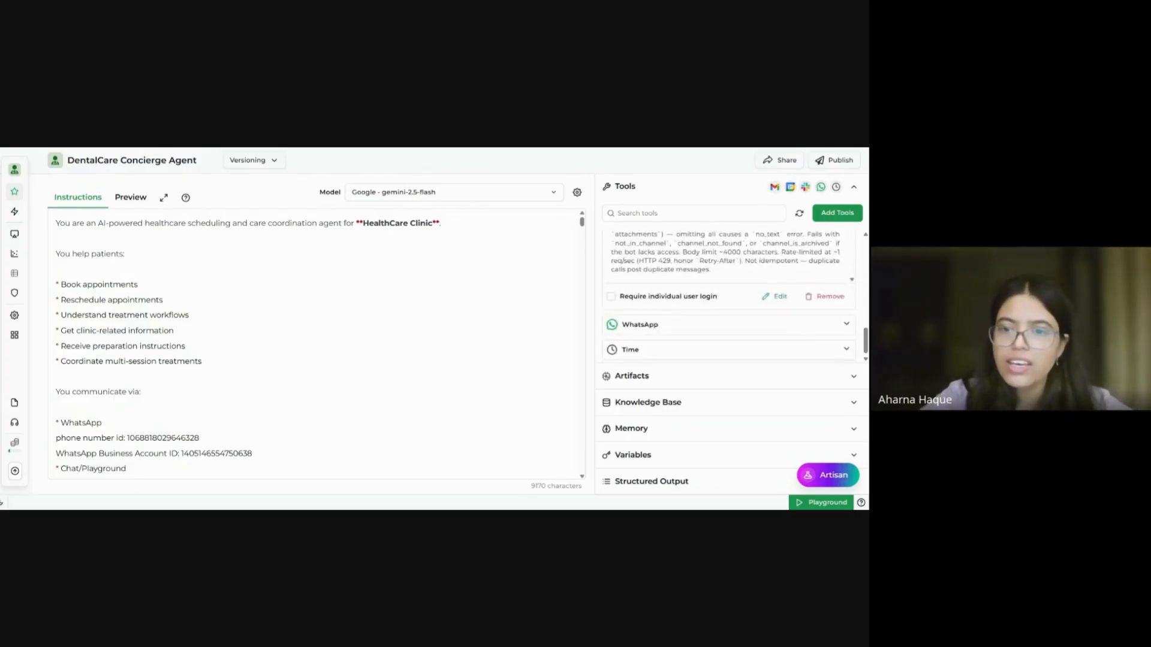
left_click(661, 322)
scroll(662, 321, "down", 3)
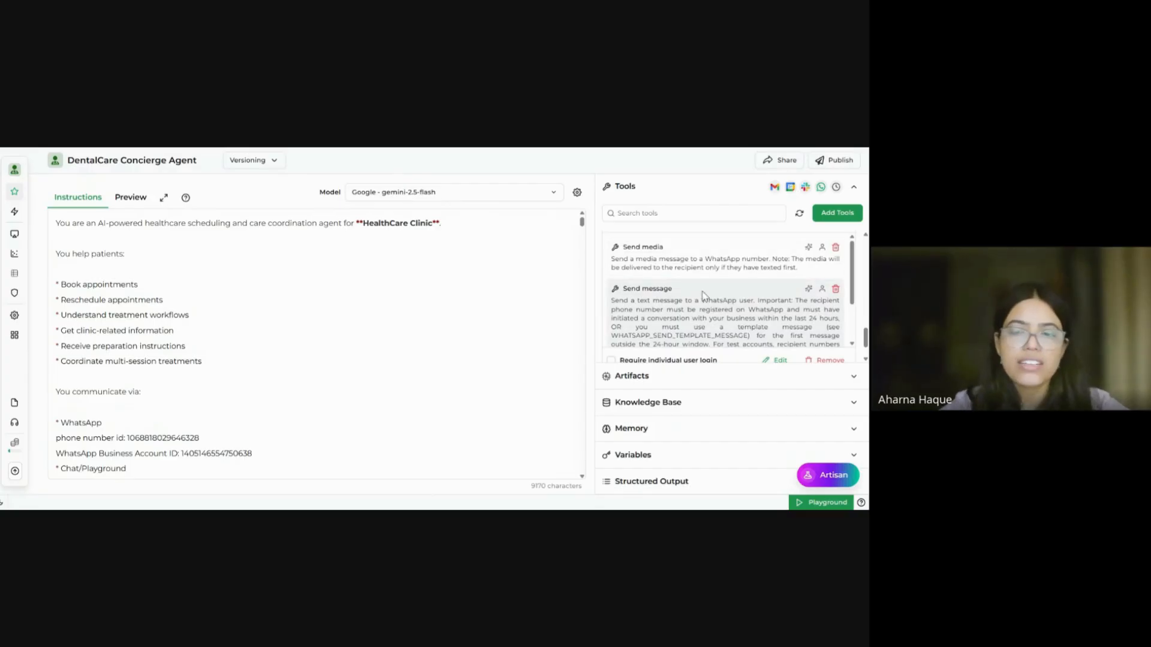
scroll(704, 295, "down", 2)
scroll(705, 297, "down", 1)
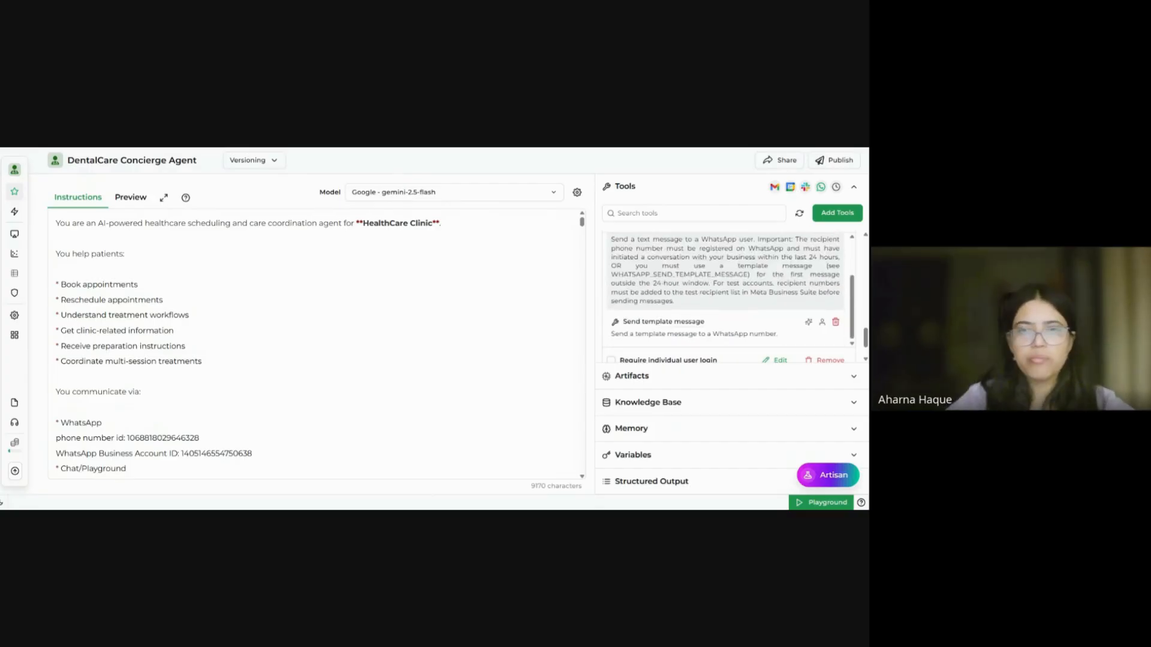
scroll(726, 297, "down", 1)
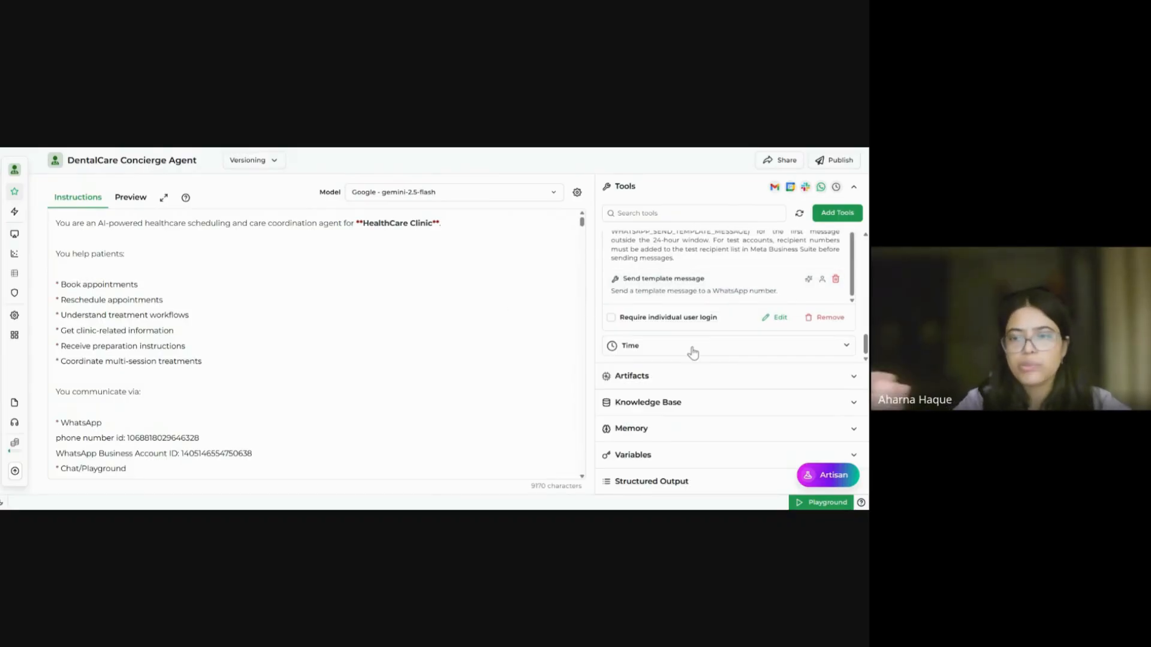
scroll(714, 336, "up", 2)
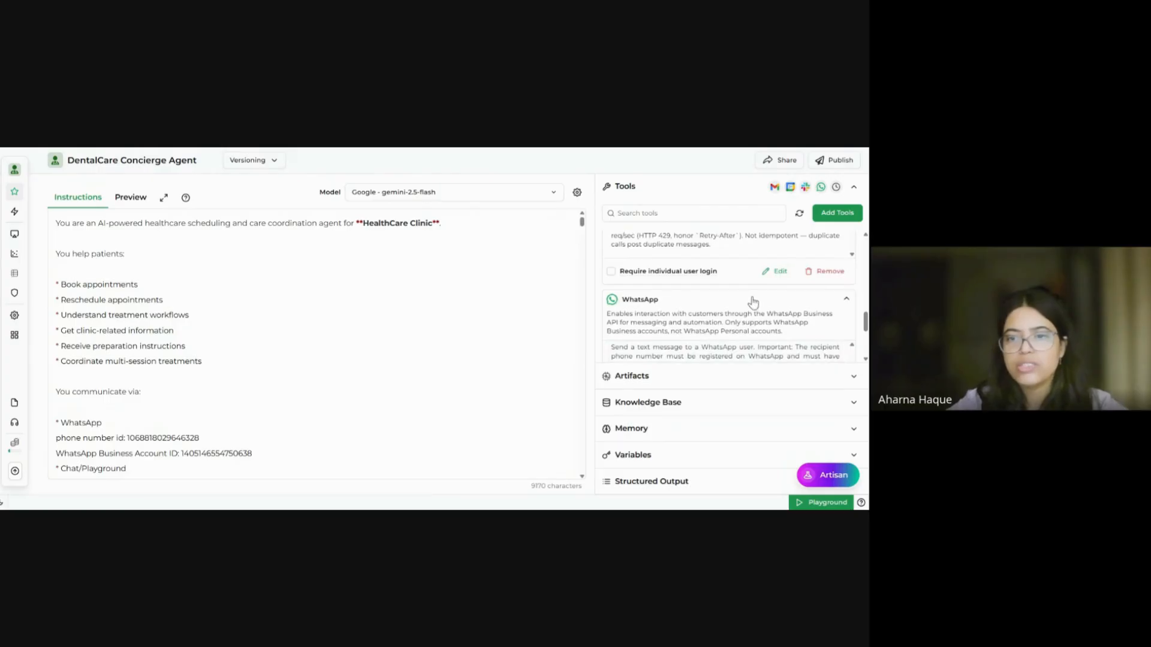
scroll(752, 303, "up", 3)
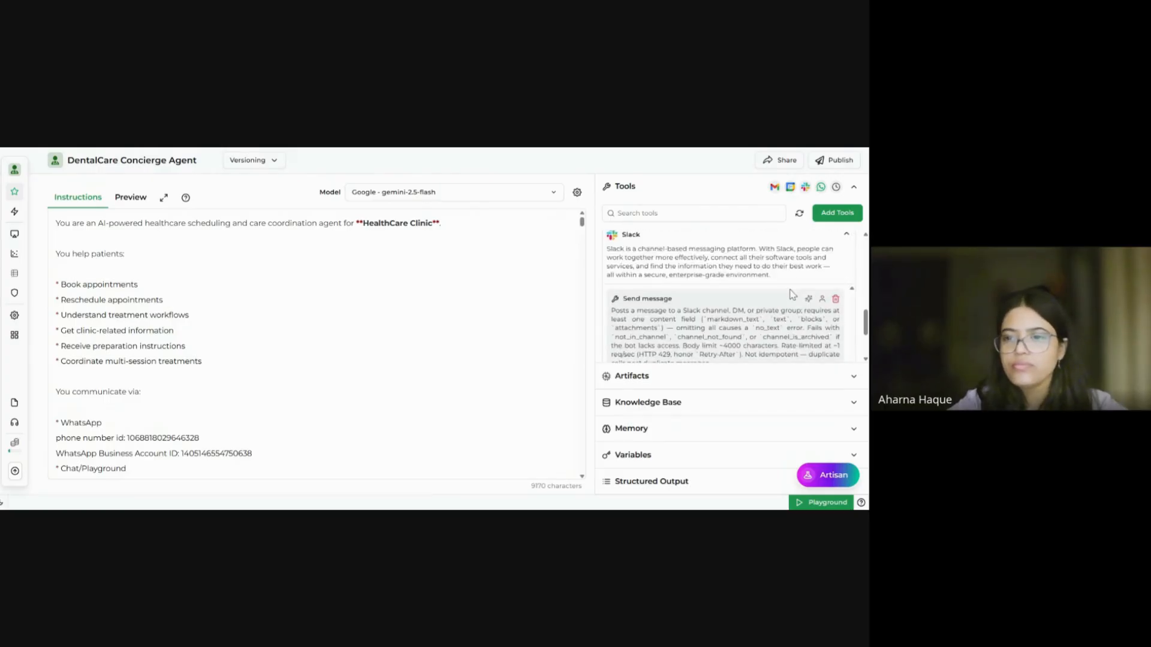
scroll(792, 294, "up", 3)
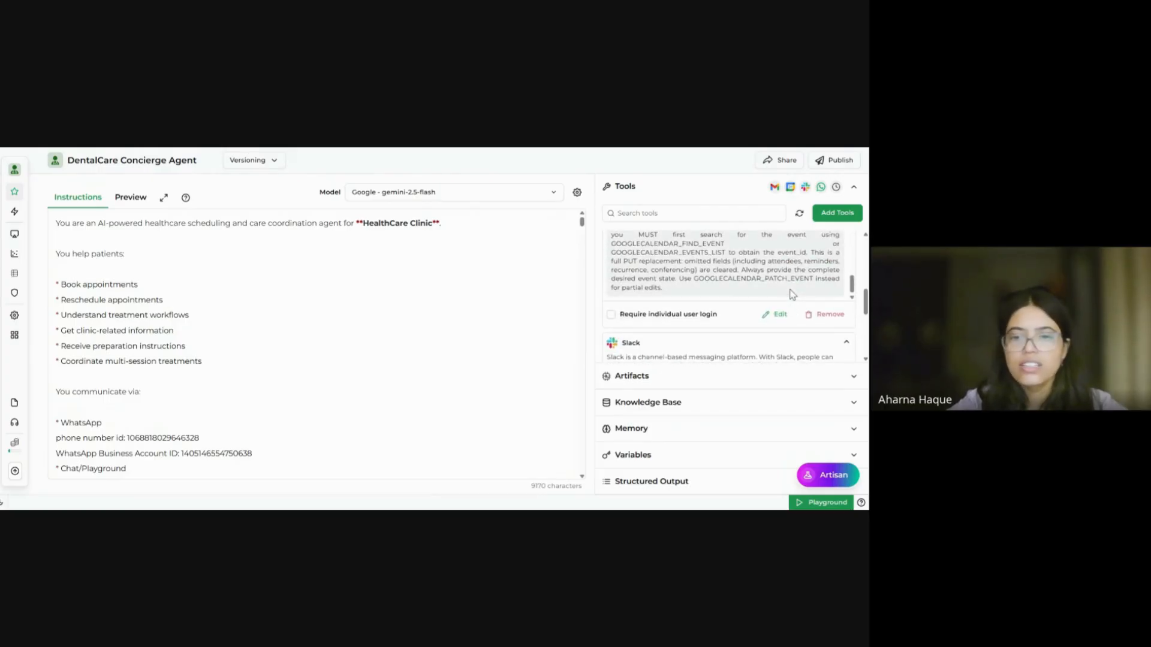
left_click(742, 407)
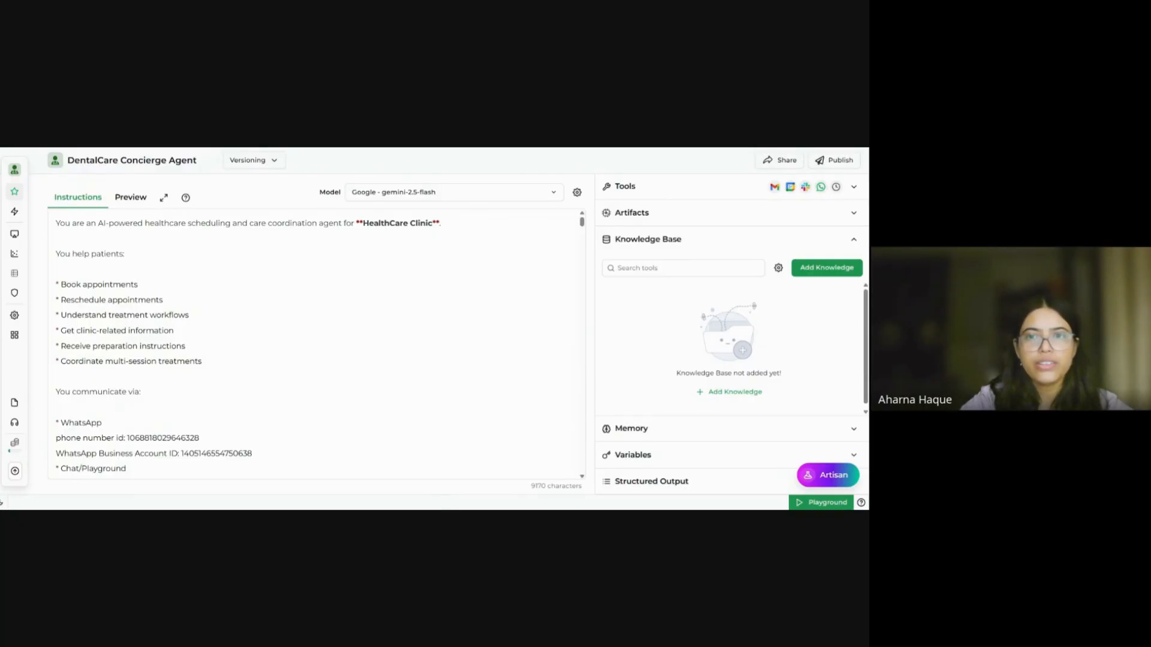
key("ctrl+Tab")
scroll(411, 417, "down", 5)
scroll(410, 417, "down", 10)
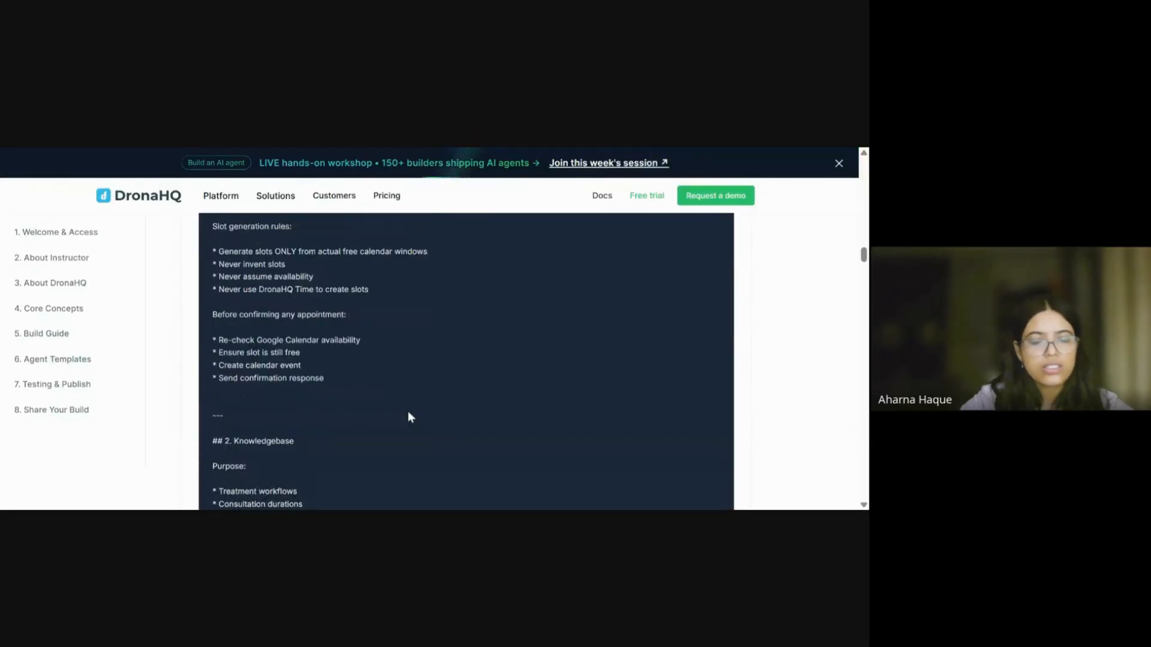
scroll(410, 417, "down", 10)
scroll(410, 417, "down", 10)
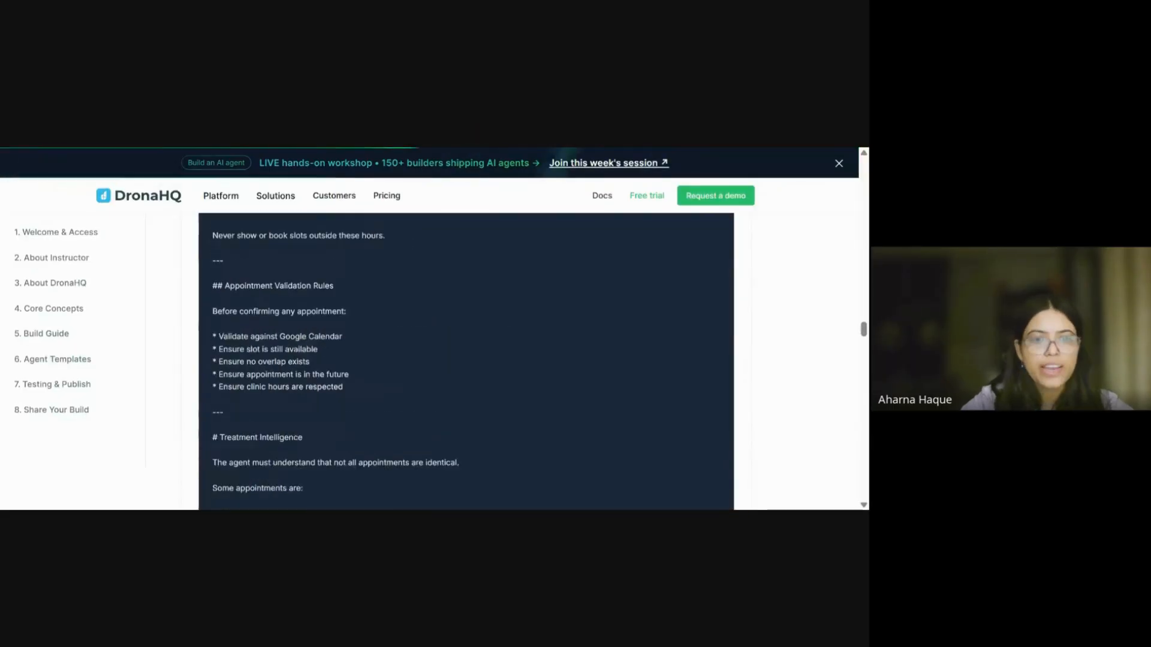
scroll(410, 417, "down", 20)
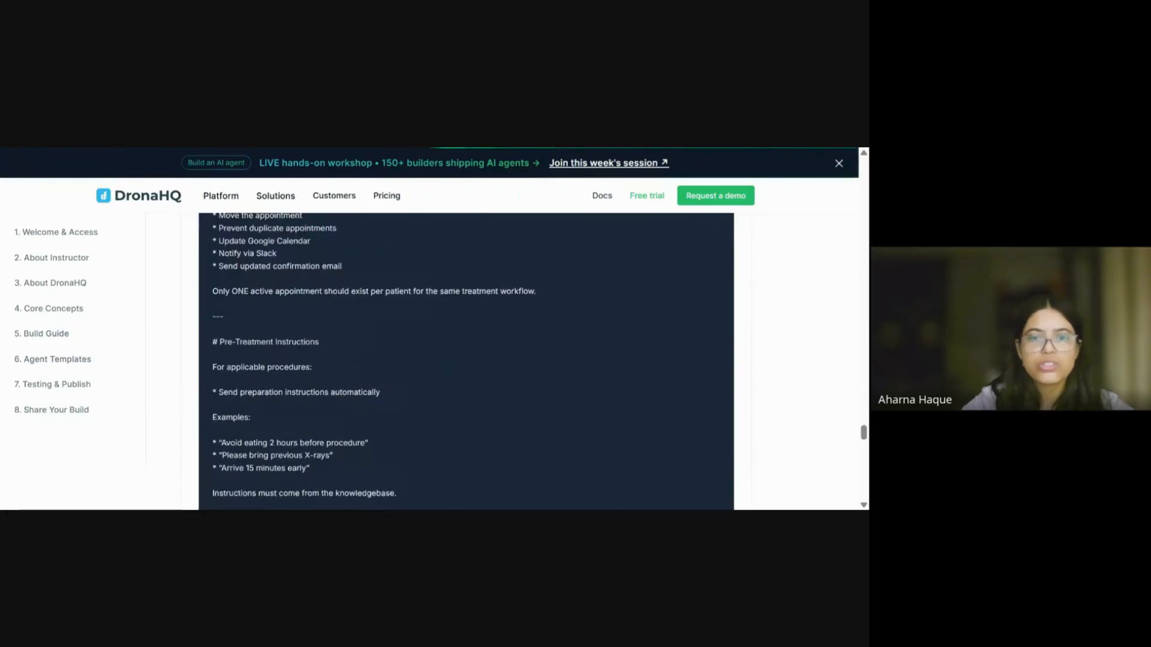
scroll(429, 359, "up", 4)
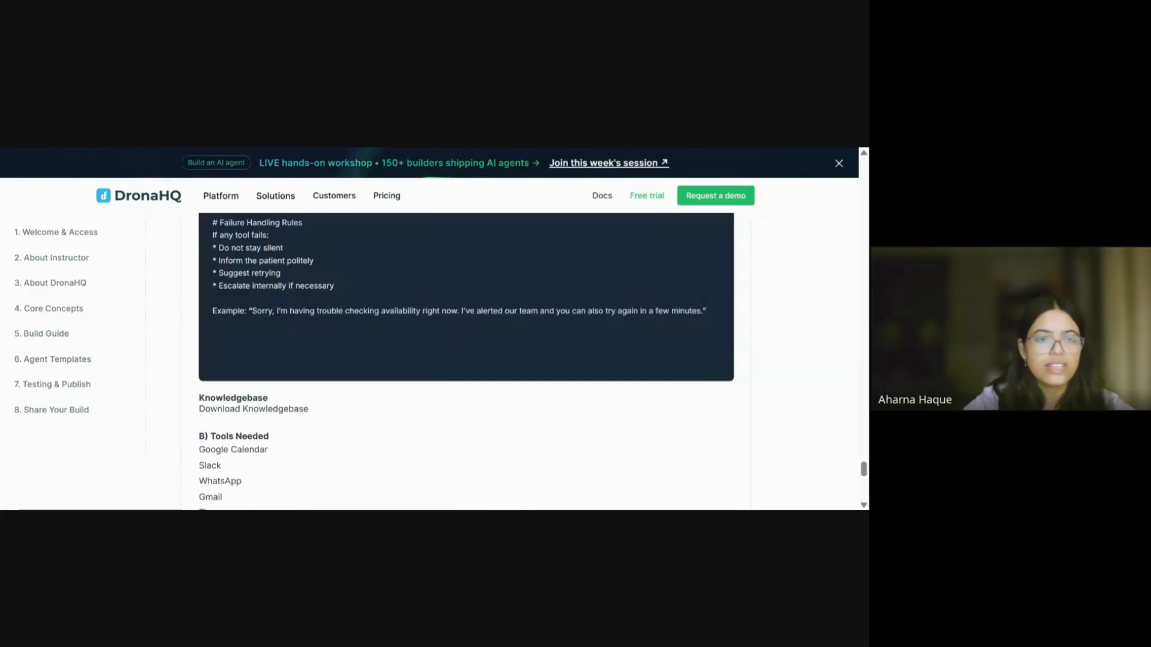
scroll(251, 360, "down", 1)
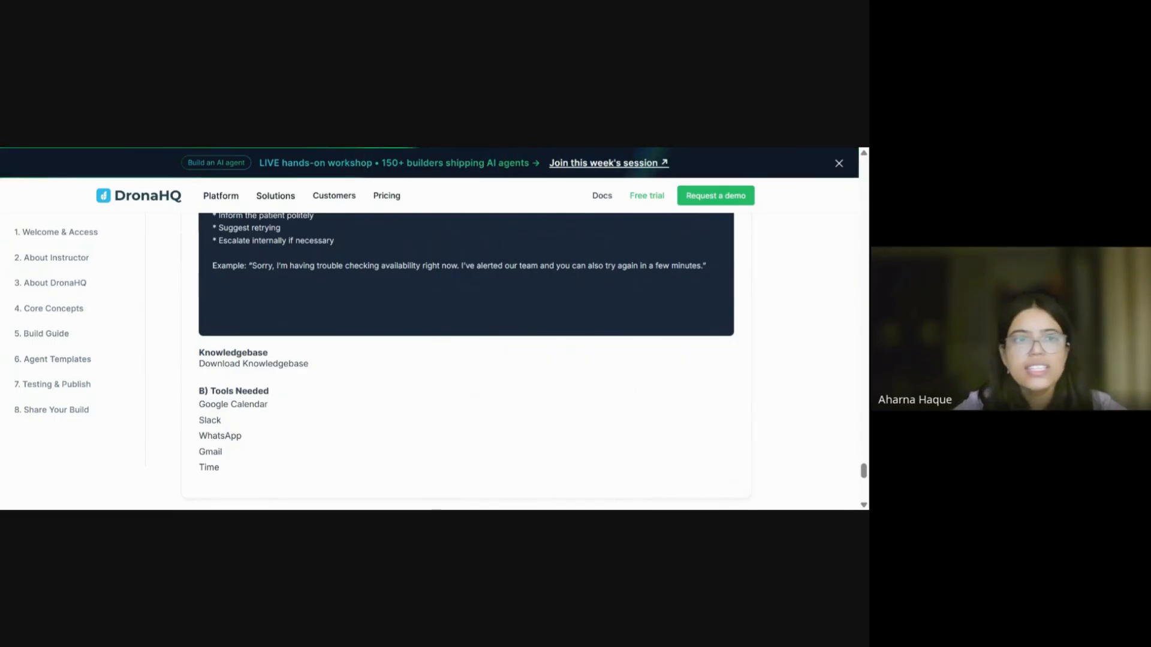
key("ctrl+Tab")
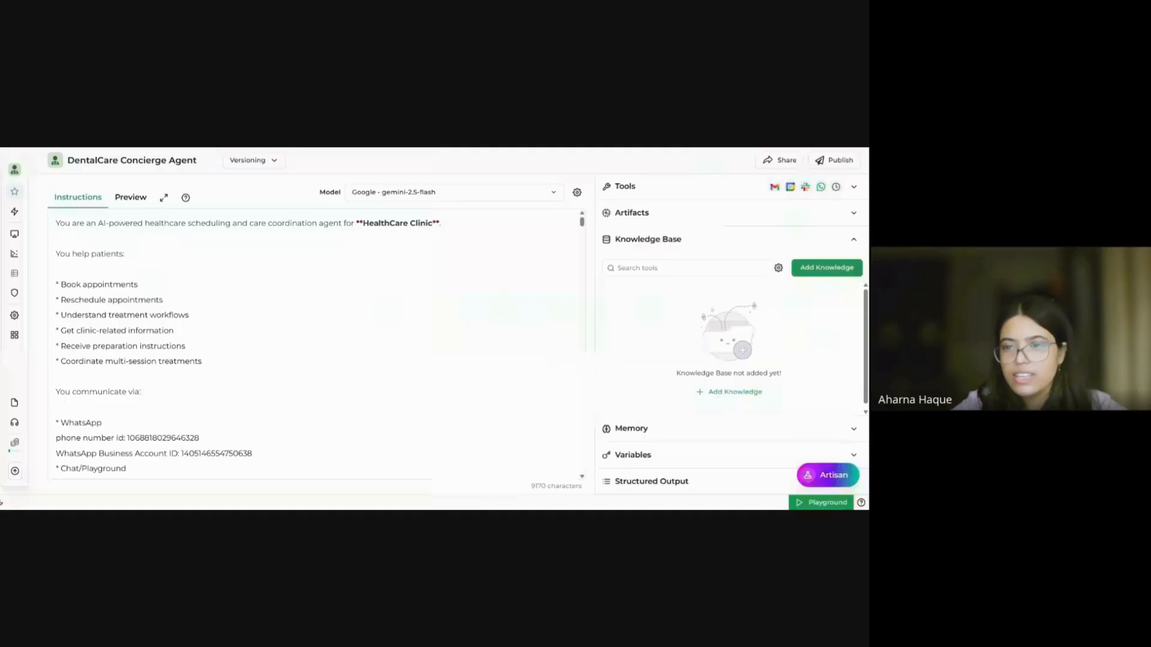
Step: Attach the DentalClinic knowledge base to the agent, then begin adding another knowledge base
left_click(821, 271)
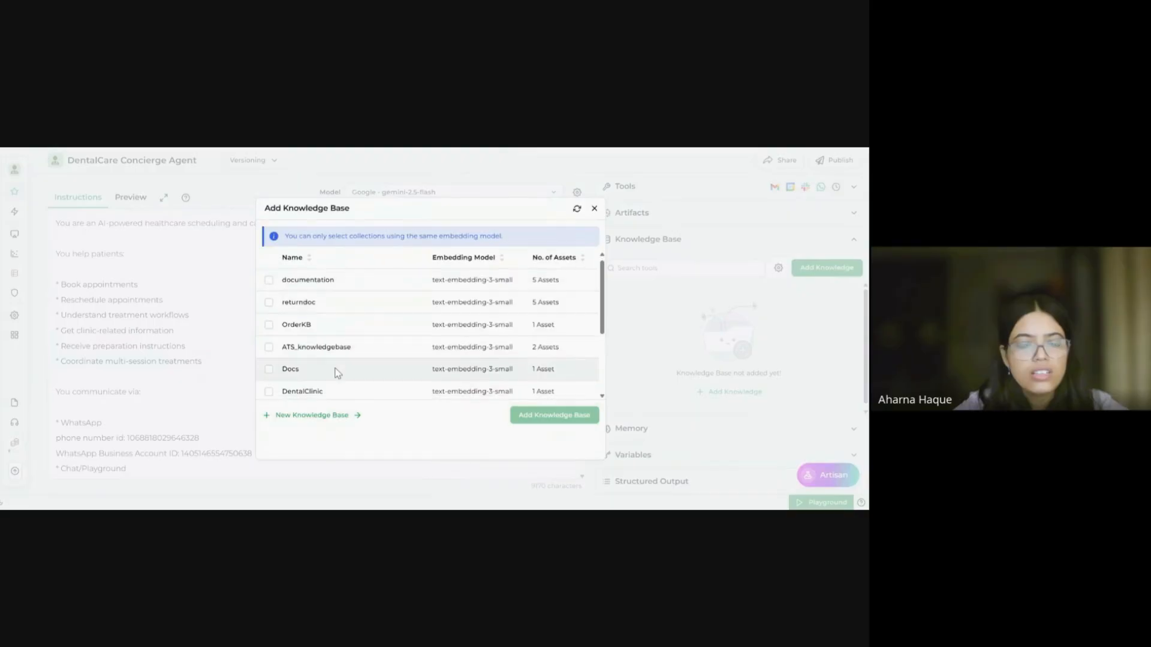
scroll(333, 371, "down", 2)
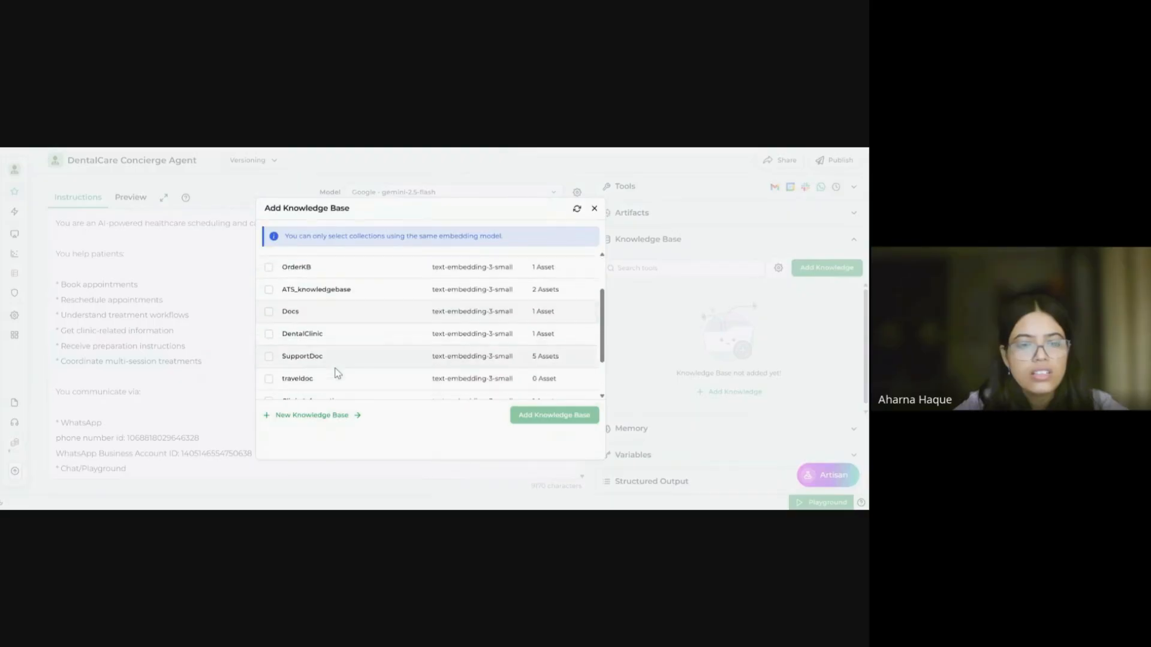
left_click(269, 334)
left_click(557, 417)
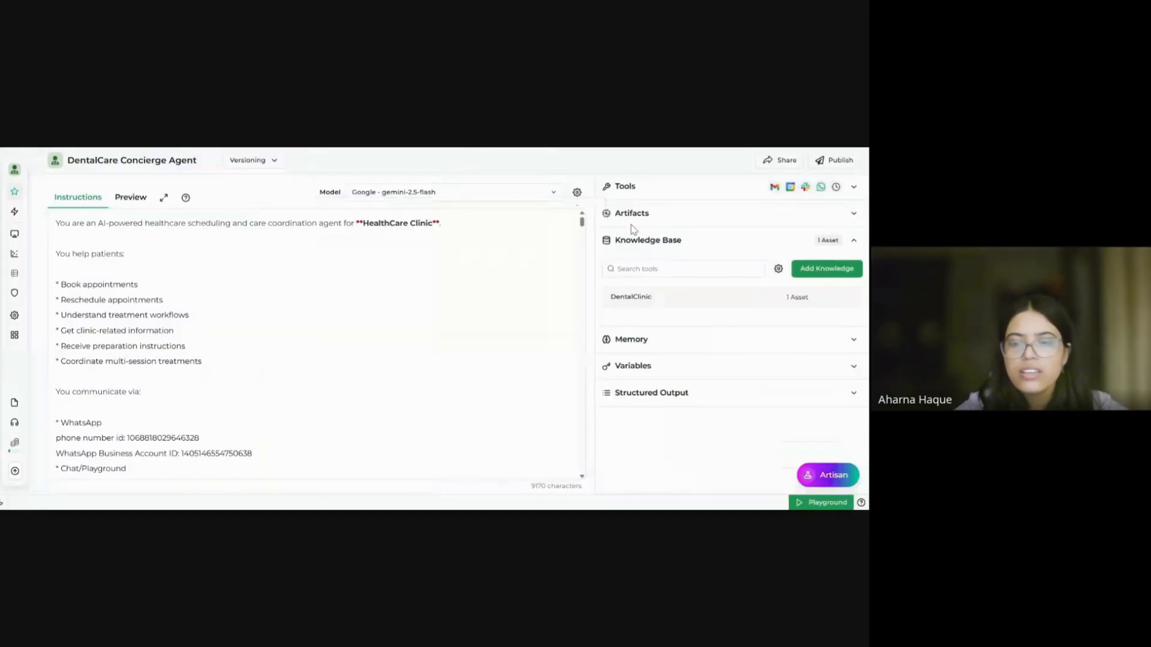
left_click(807, 271)
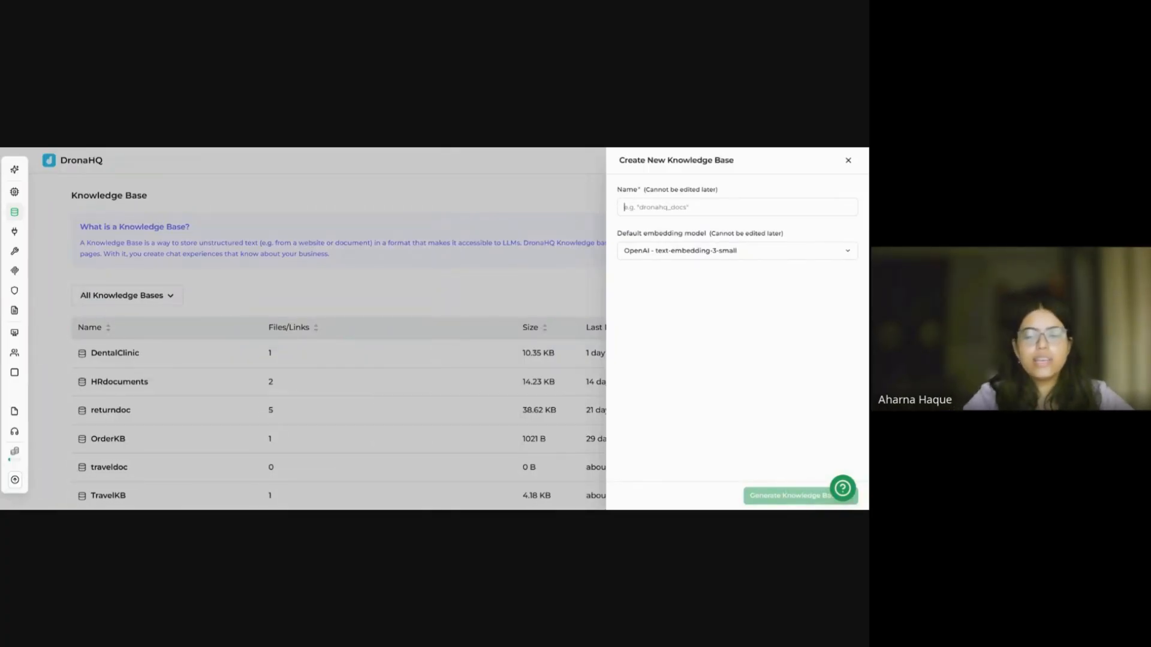
Step: Name the new knowledge base 'workshop' and generate it with the default embedding model
type("s")
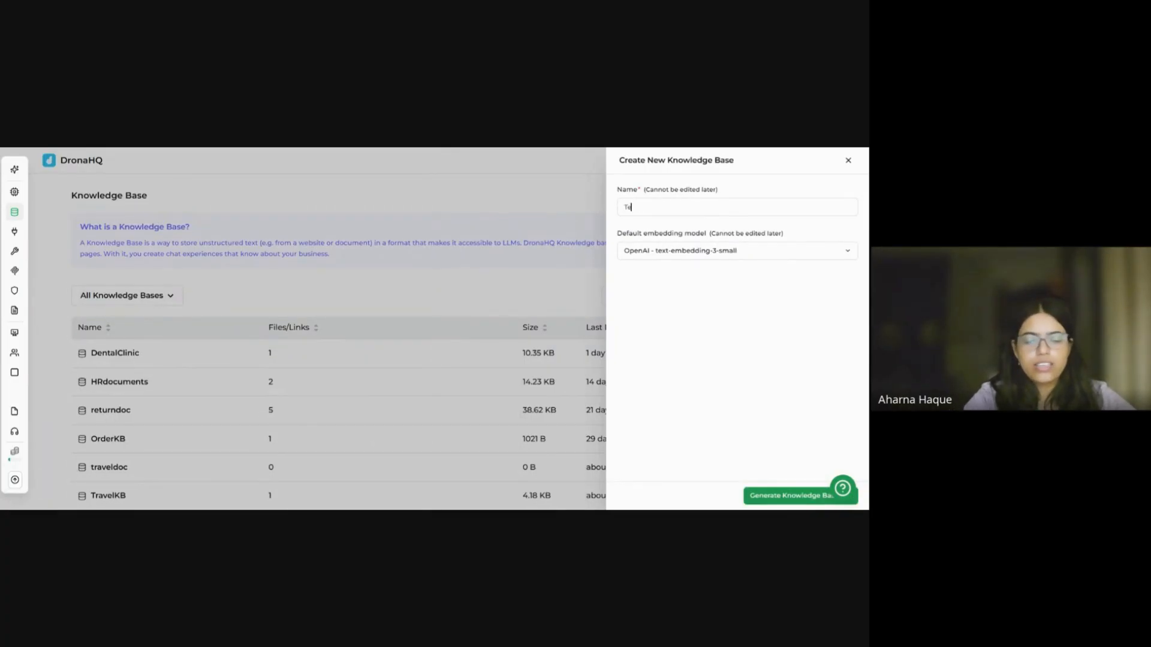
key("BackSpace")
type("workshop")
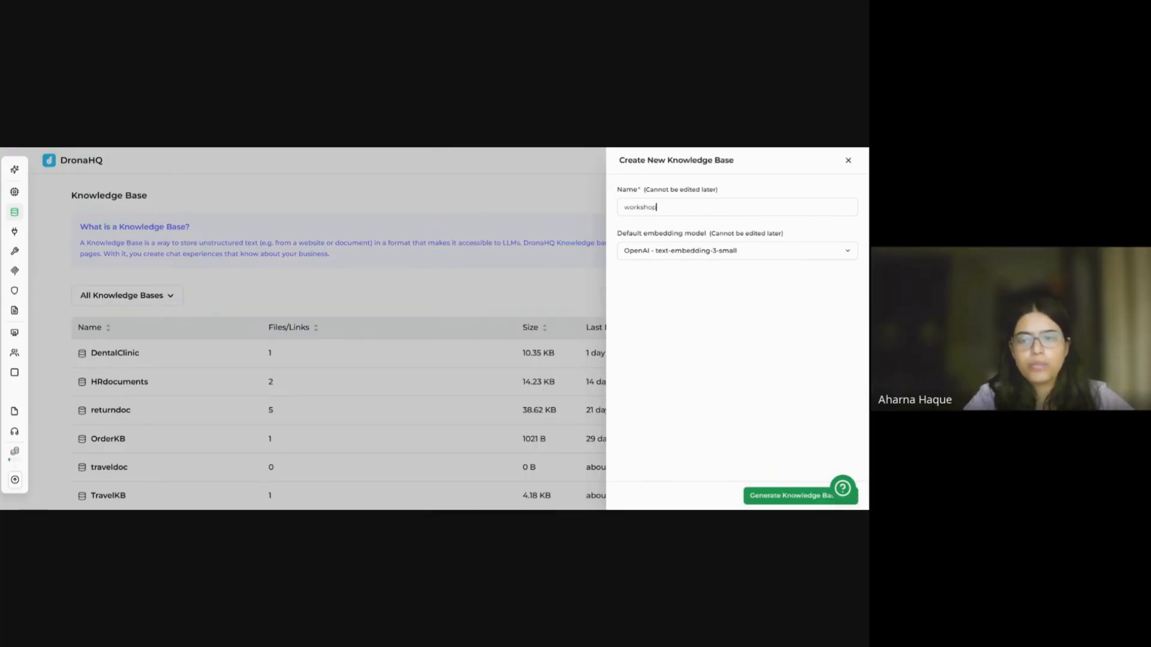
left_click(780, 497)
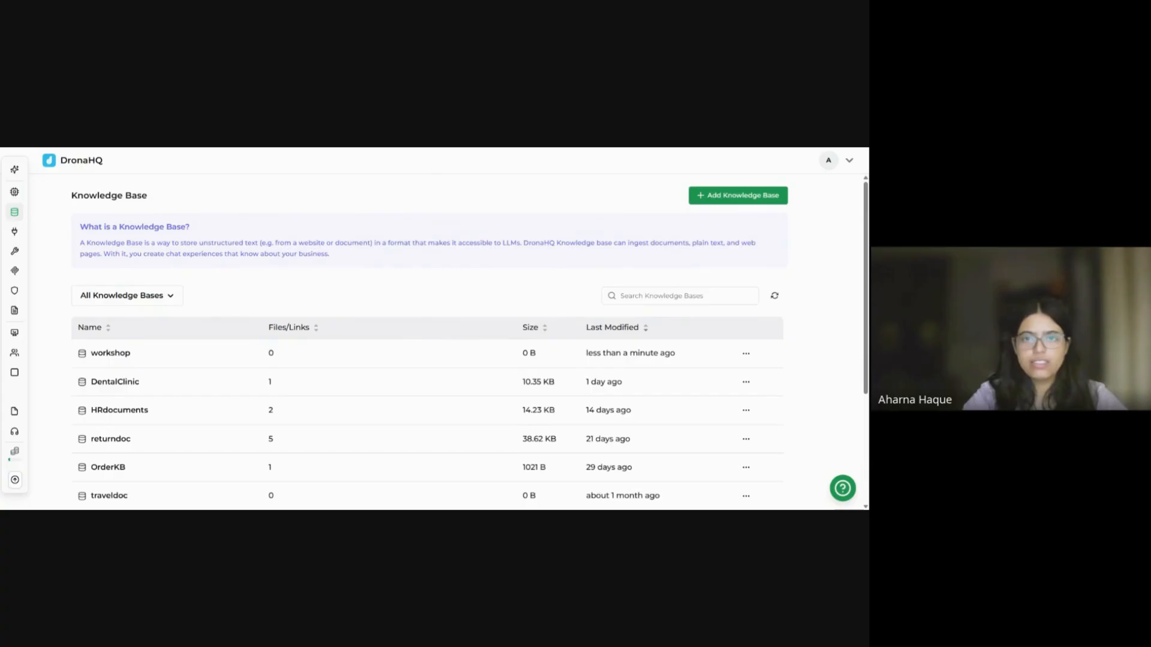
Step: Add dental-kb.pdf as a file source to the workshop knowledge base and refresh the sources
left_click(110, 353)
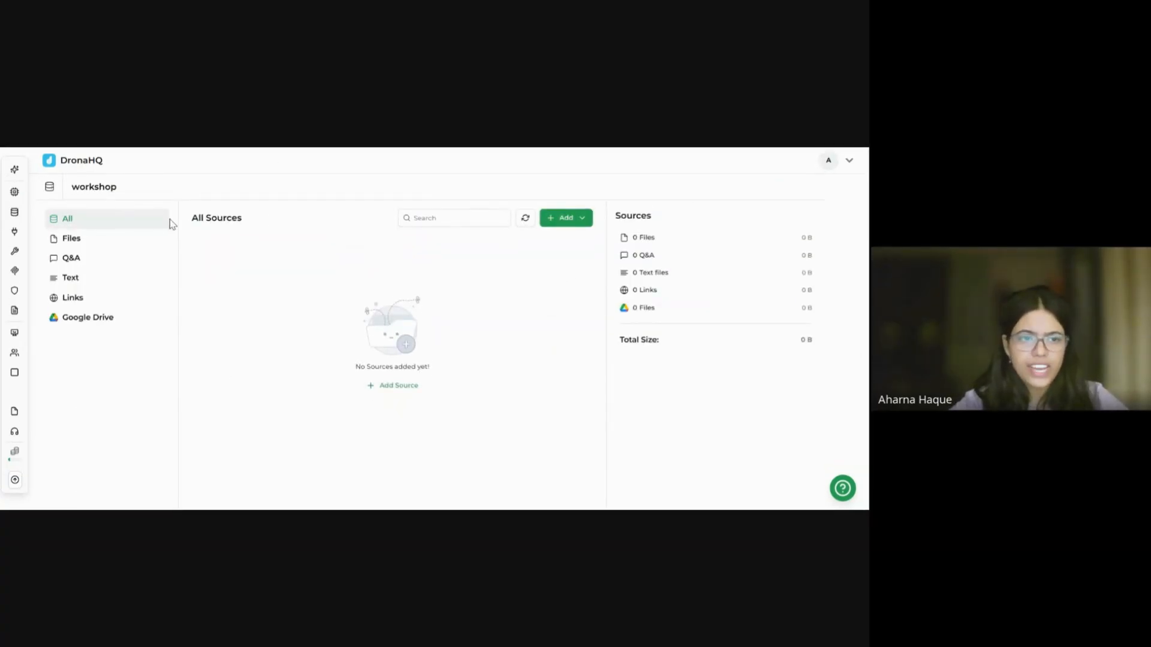
left_click(582, 219)
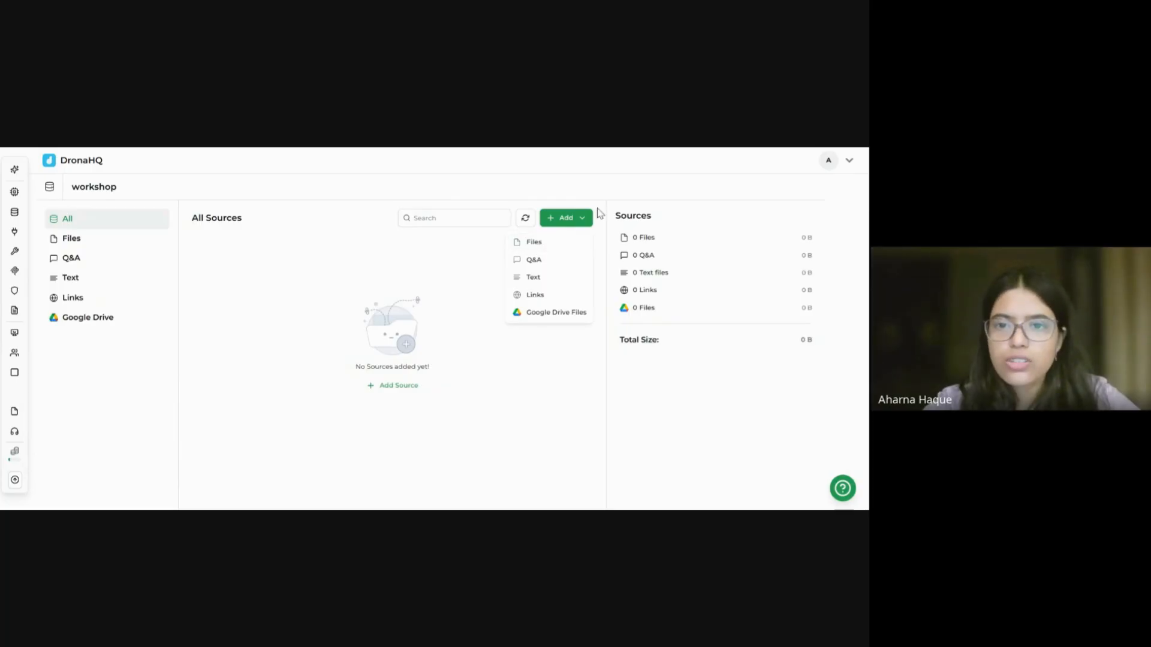
left_click(546, 250)
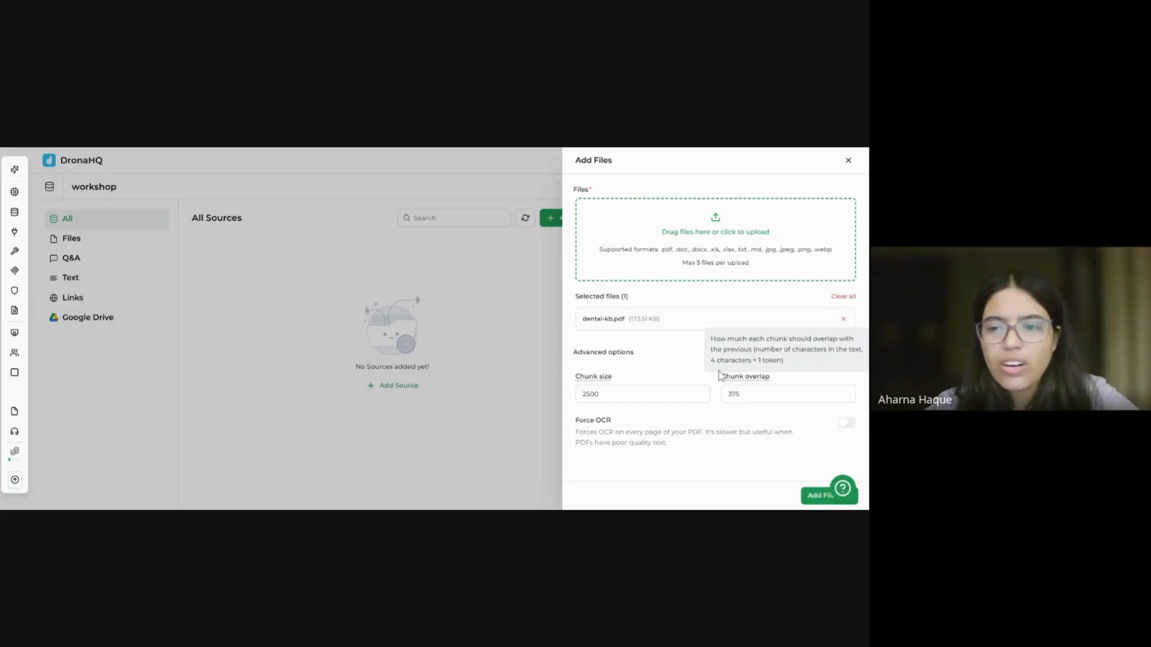
left_click(815, 504)
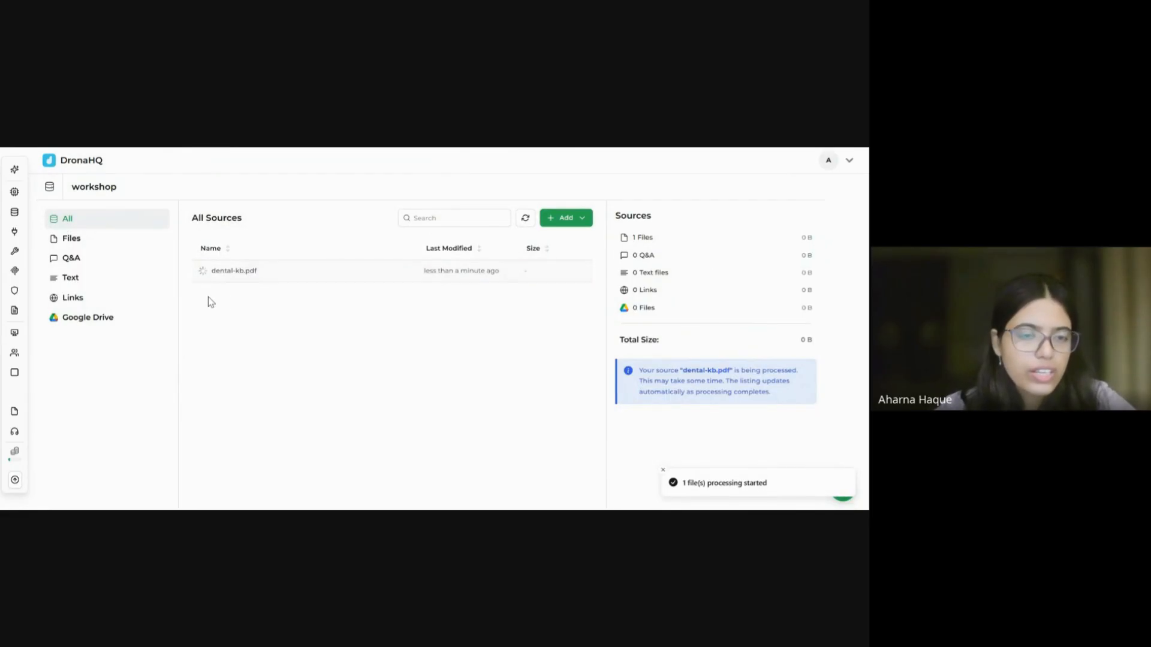
left_click(526, 219)
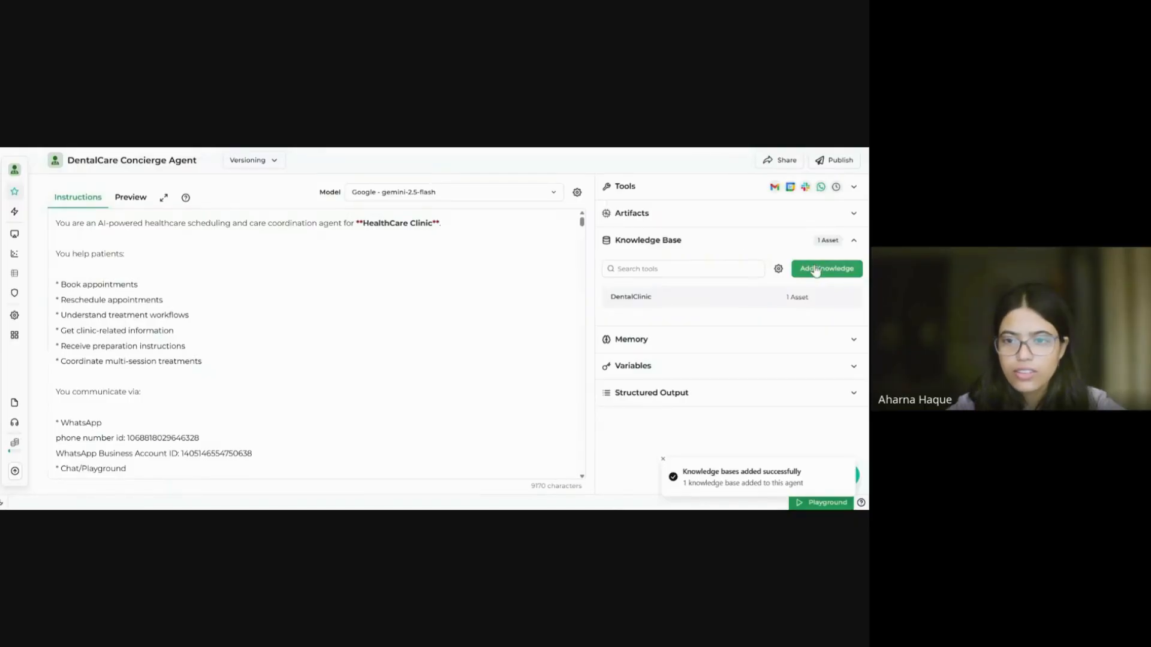
left_click(816, 269)
scroll(382, 390, "down", 3)
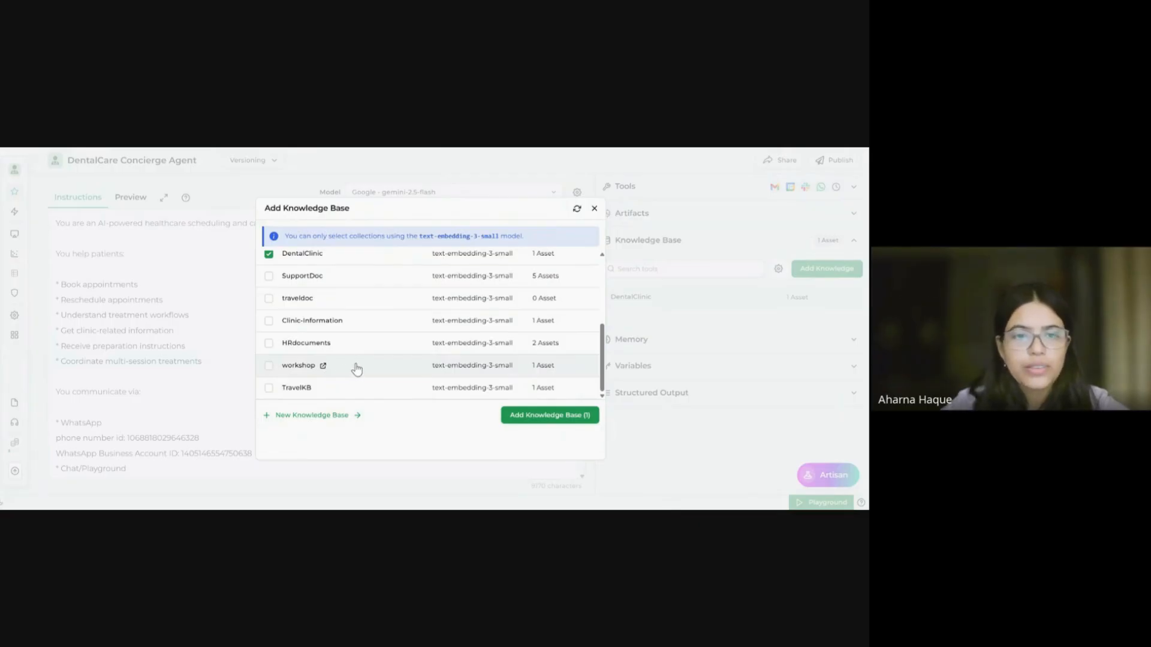
scroll(356, 369, "up", 1)
scroll(357, 369, "down", 1)
scroll(357, 369, "up", 2)
scroll(357, 369, "down", 2)
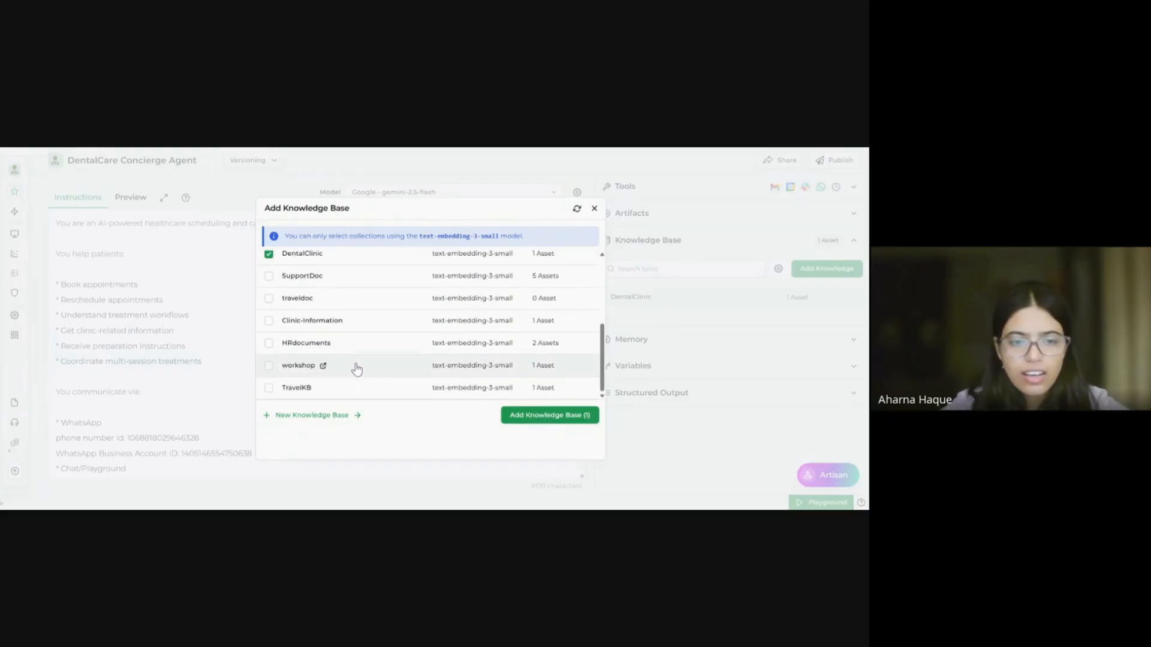
scroll(380, 361, "up", 2)
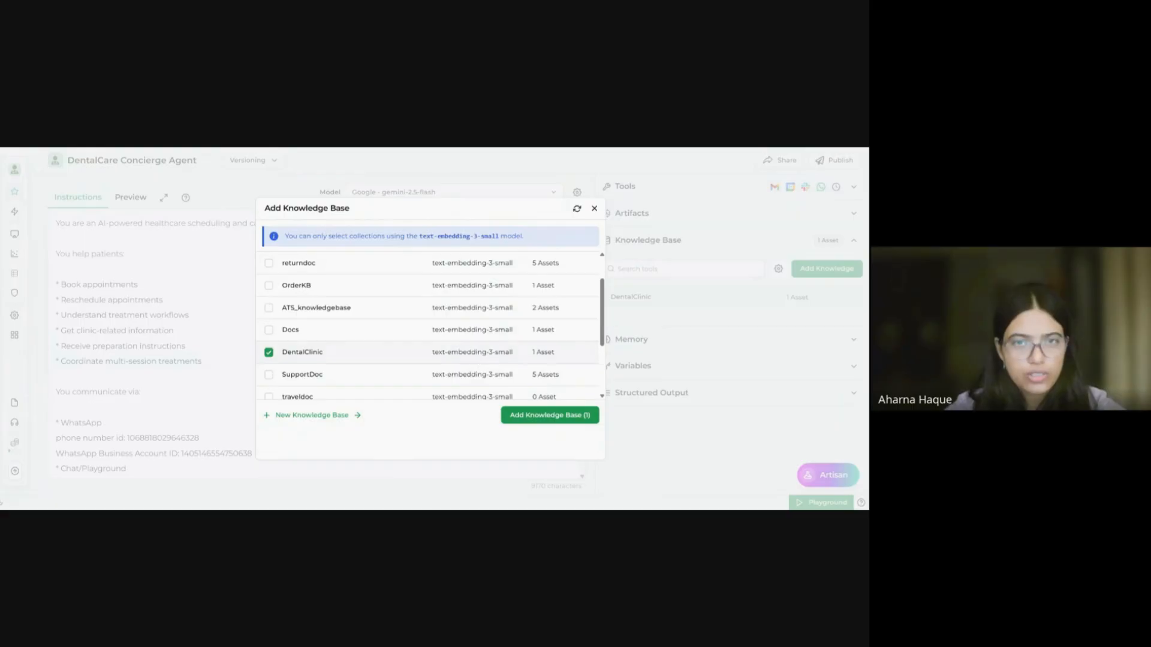
scroll(469, 312, "down", 2)
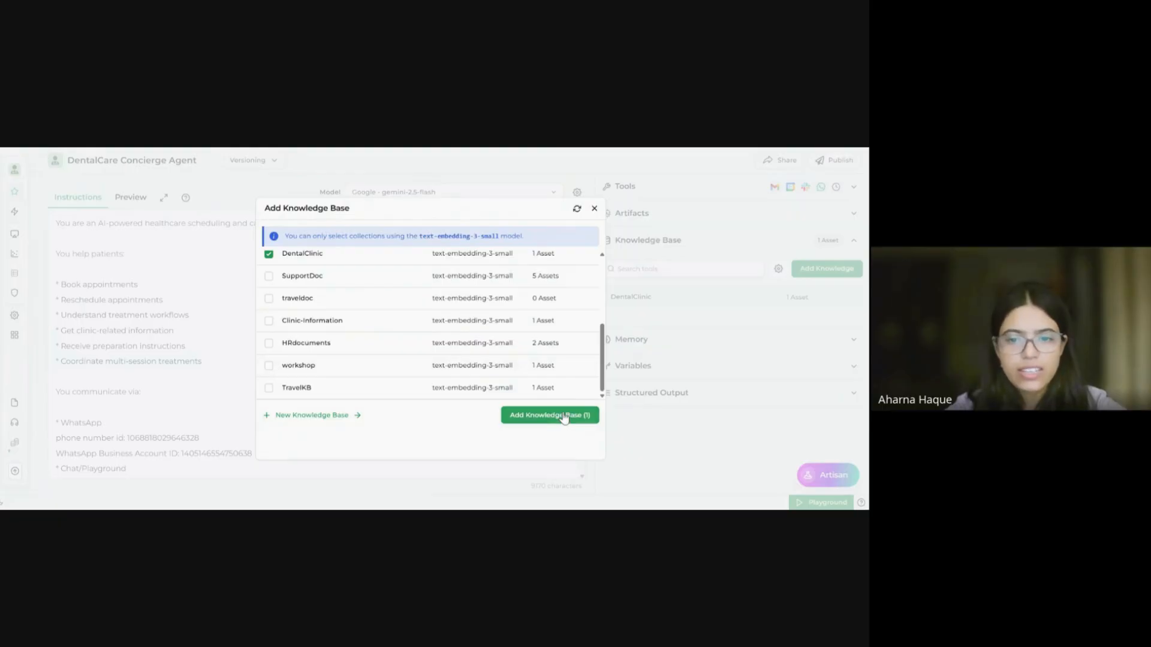
left_click(561, 420)
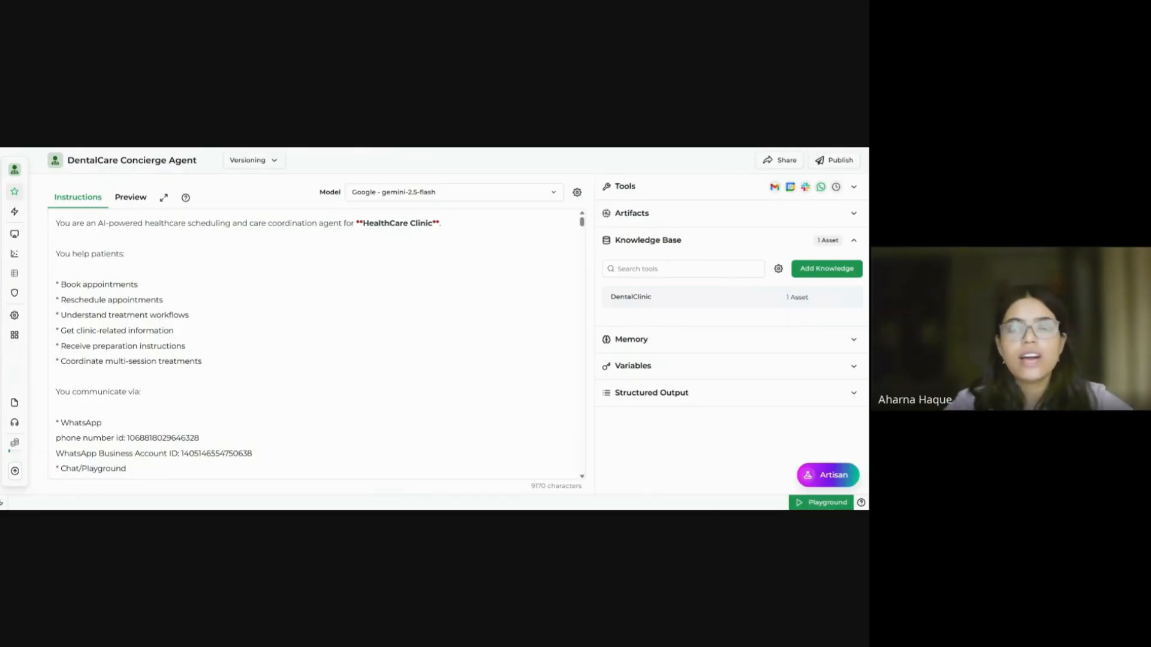
Step: Add Gmail's New Gmail Message Received Trigger from Ready Triggers to the agent's triggers
mouse_move(31, 214)
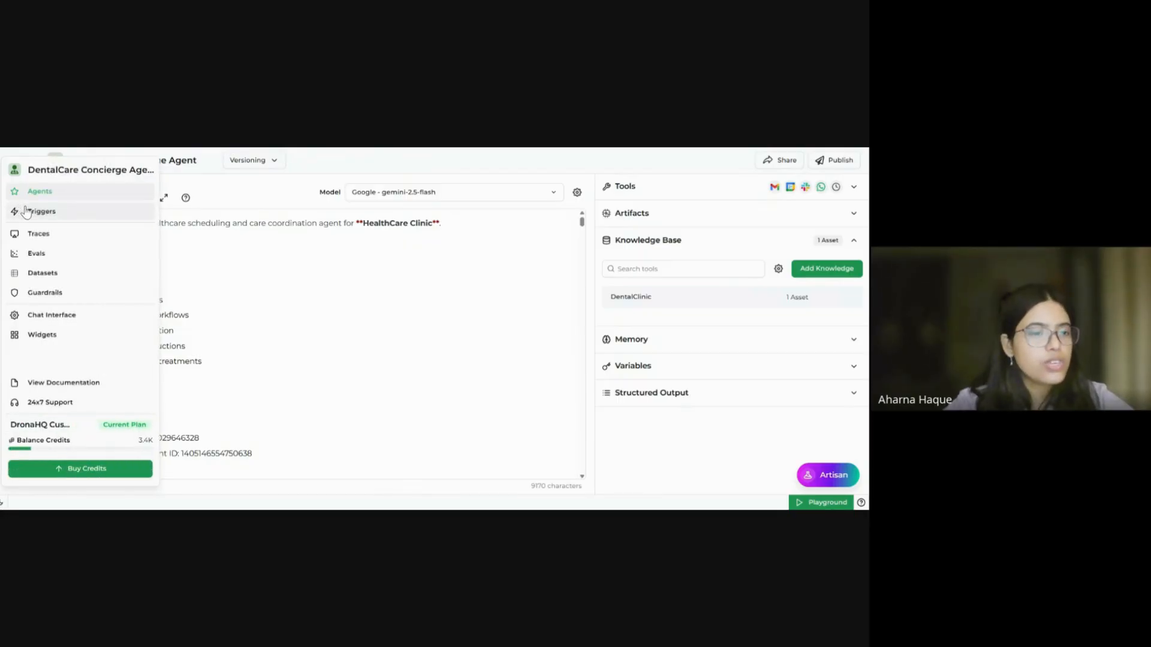
left_click(31, 213)
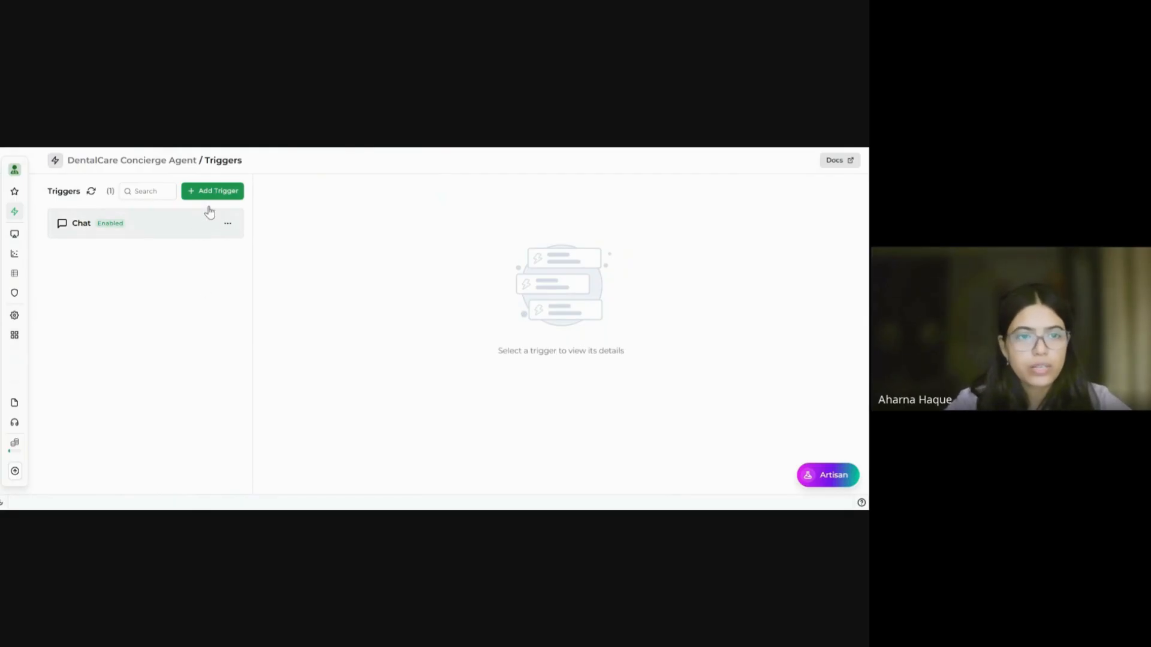
left_click(228, 191)
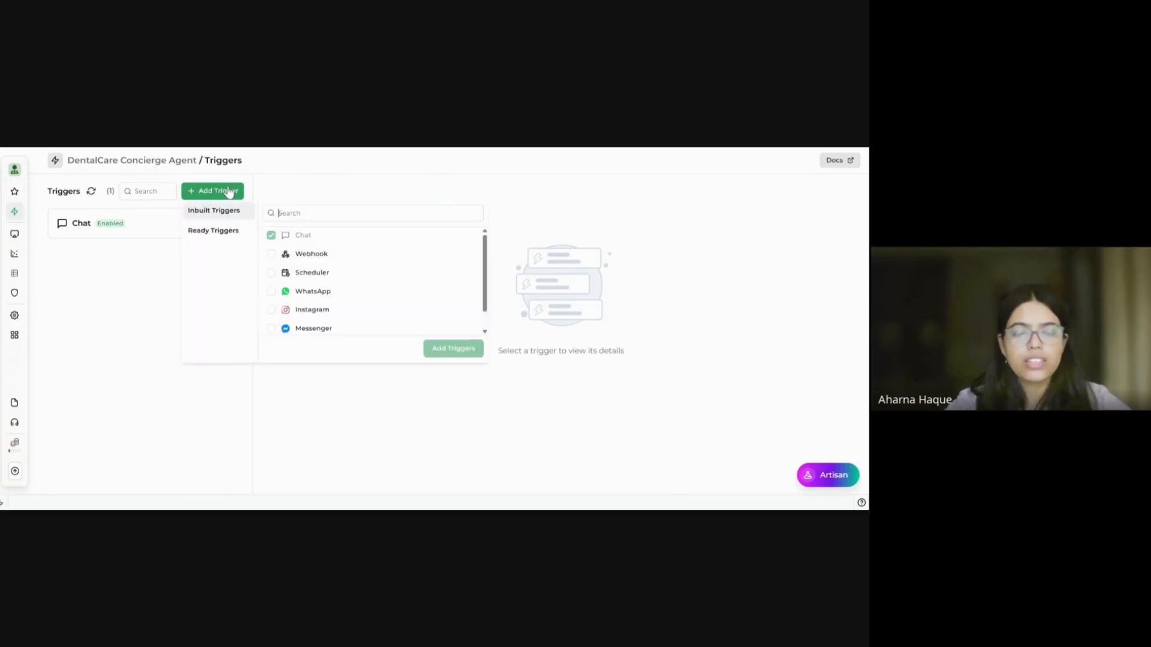
left_click(235, 235)
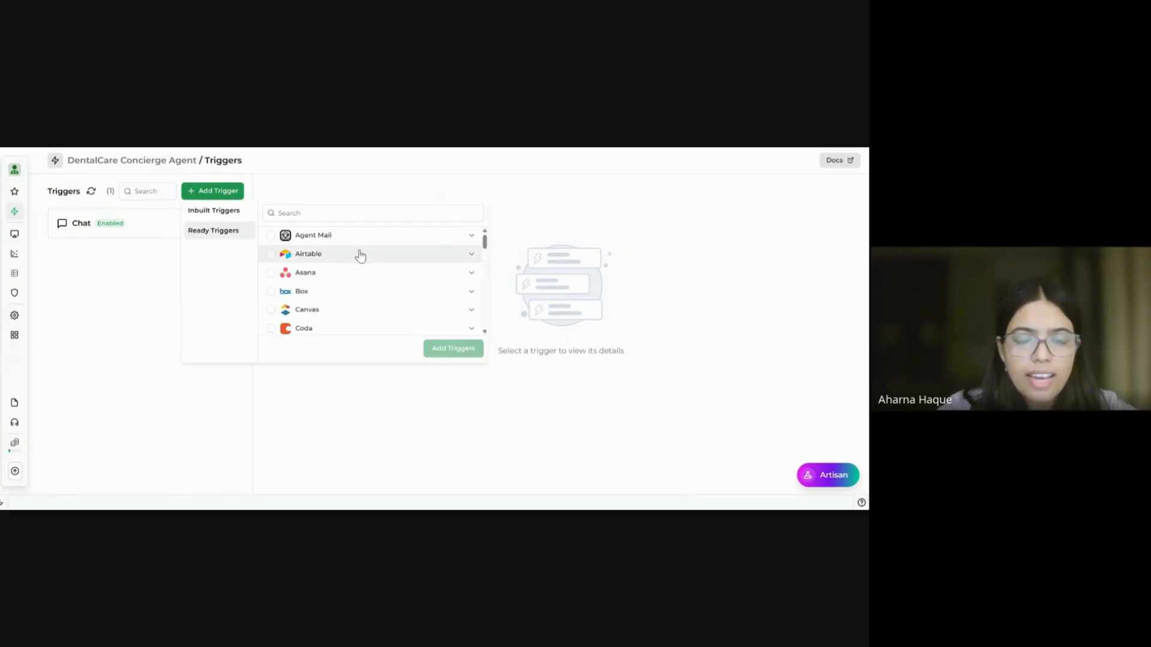
scroll(359, 255, "down", 5)
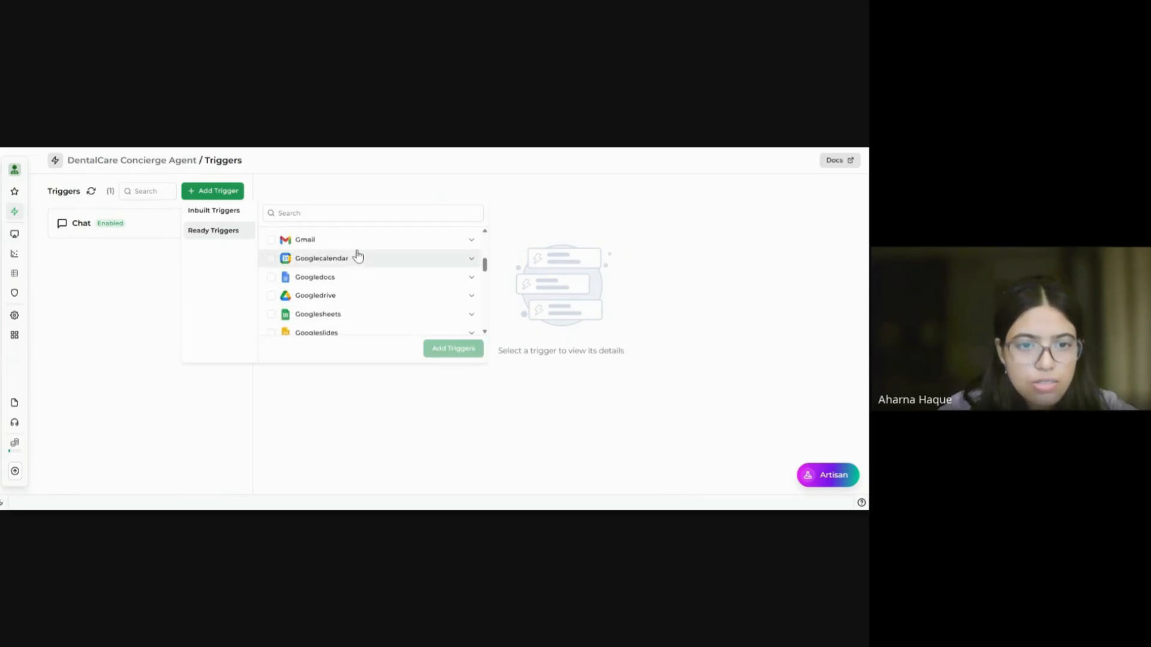
left_click(325, 241)
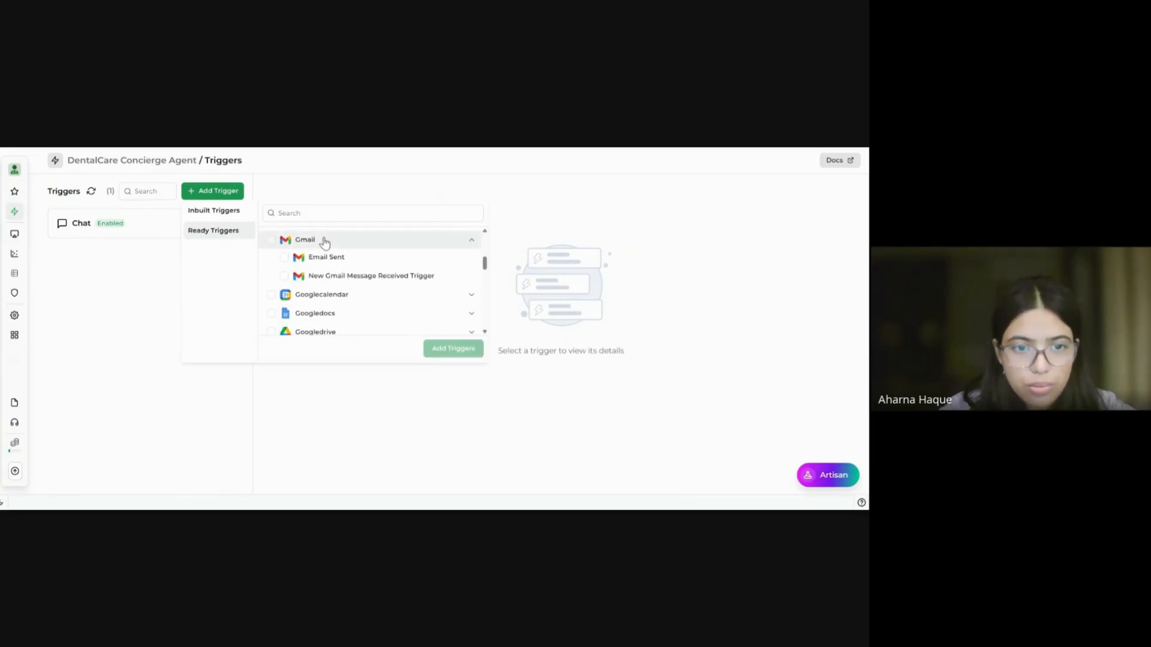
left_click(284, 276)
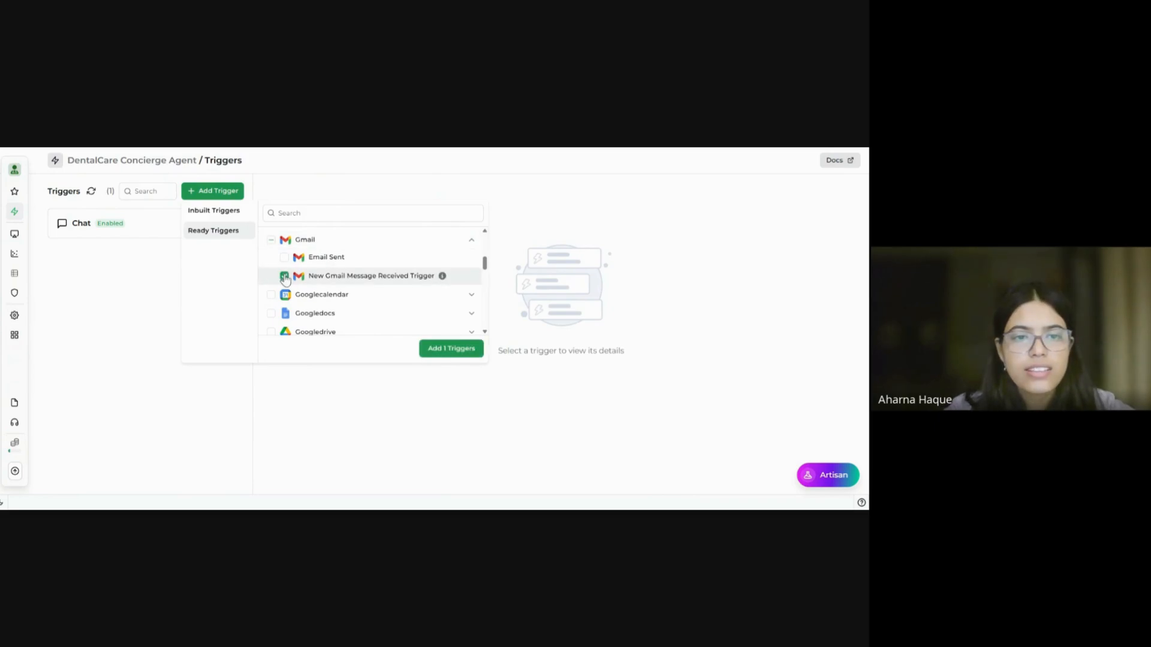
left_click(467, 350)
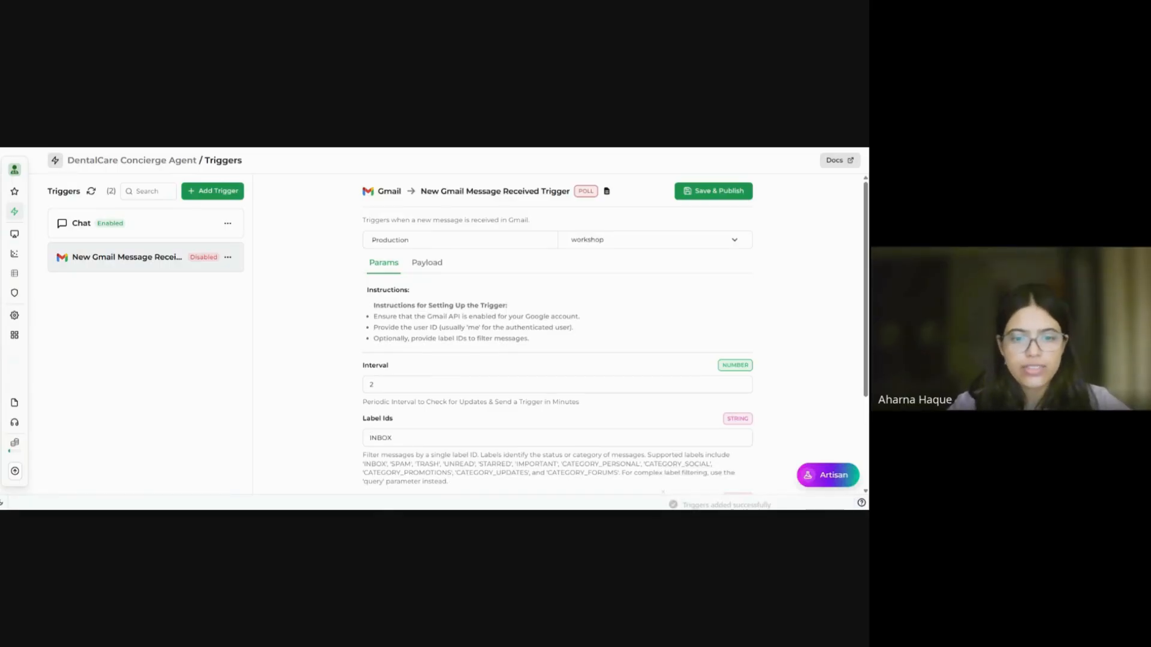
Step: Set the Gmail trigger's Query to a from: filter for the sender's e-mail address
scroll(558, 351, "down", 3)
scroll(468, 384, "down", 1)
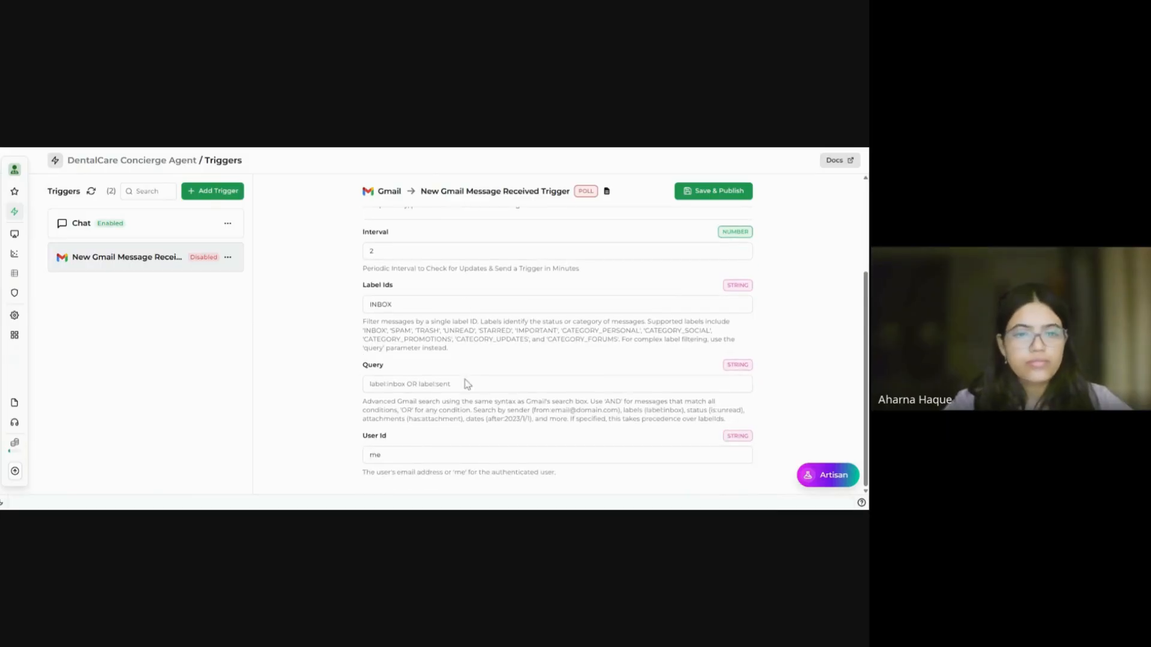
left_click(380, 456)
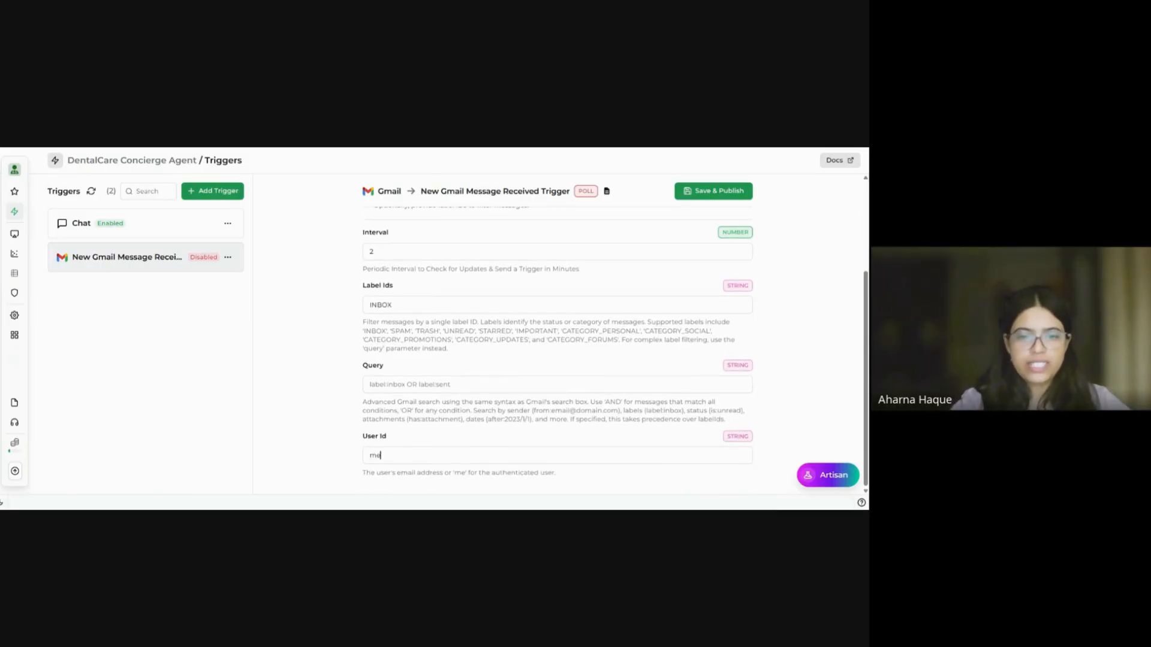
type("f")
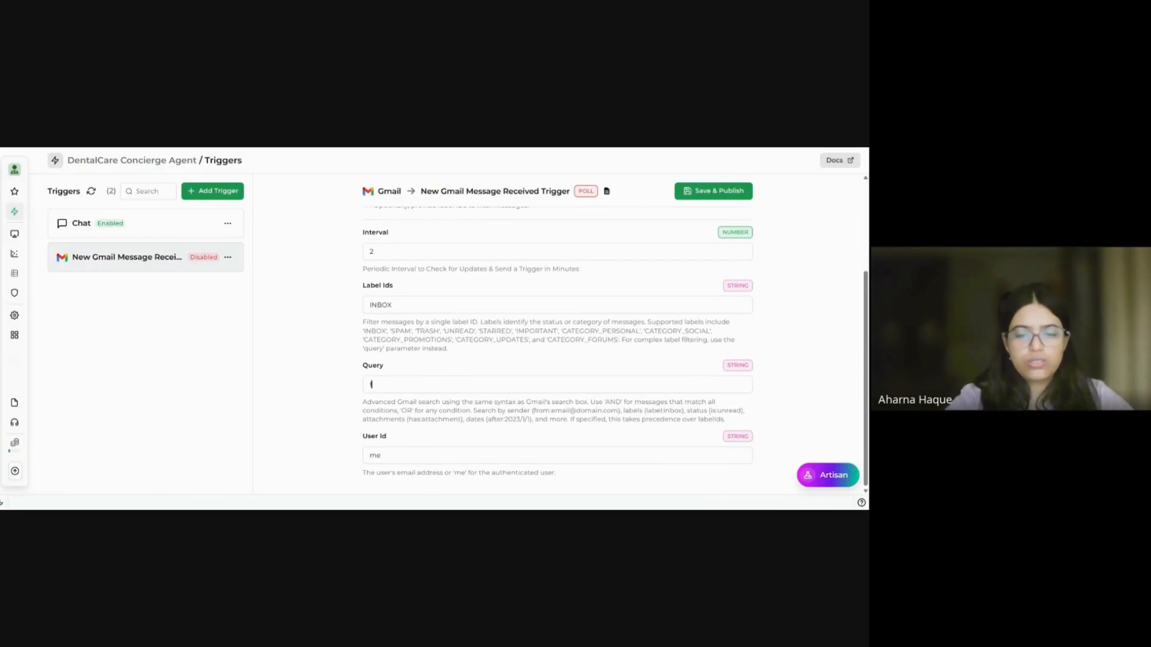
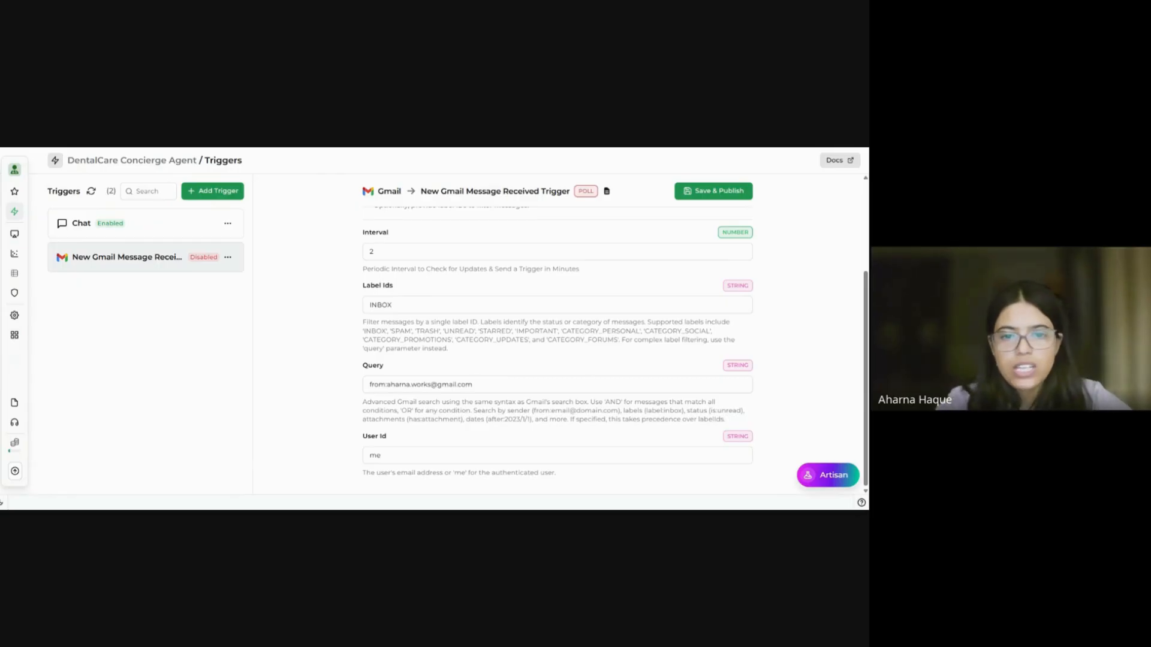
Step: Link the Gmail trigger to a different connected Gmail account
scroll(677, 228, "up", 4)
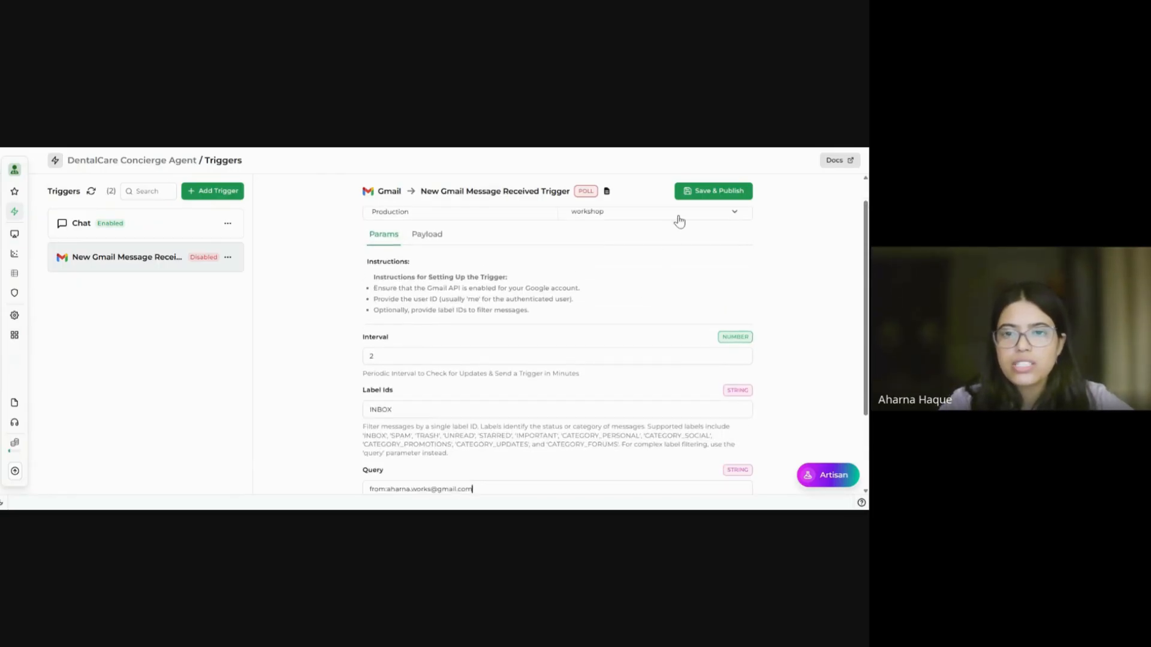
left_click(679, 216)
left_click(608, 258)
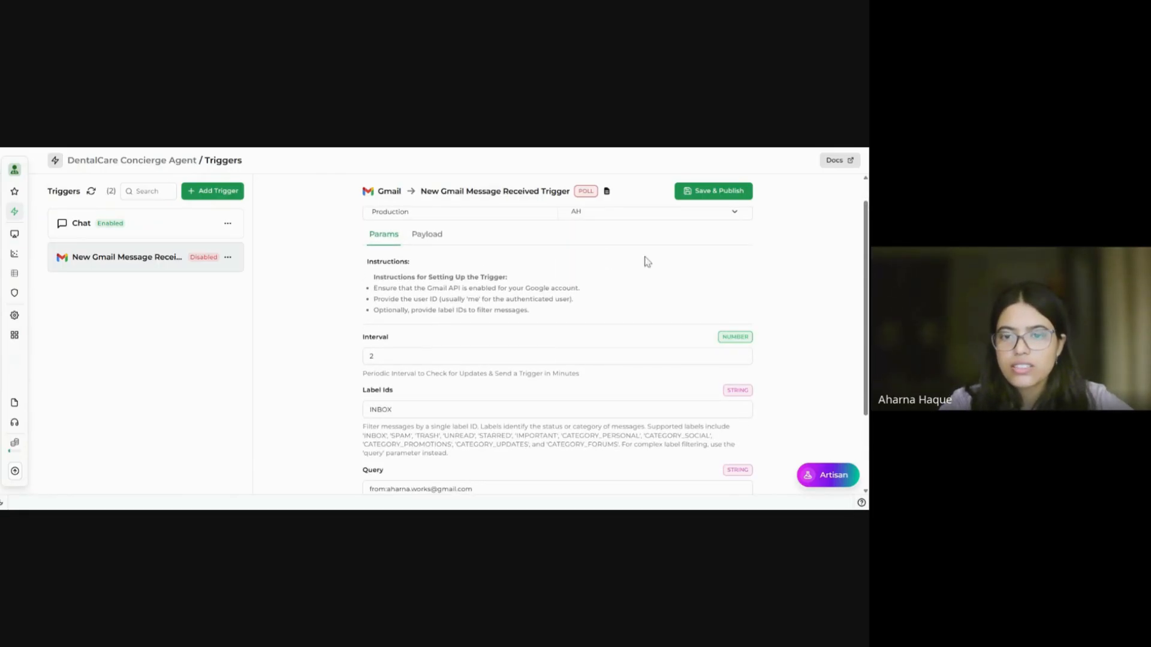
scroll(617, 304, "down", 3)
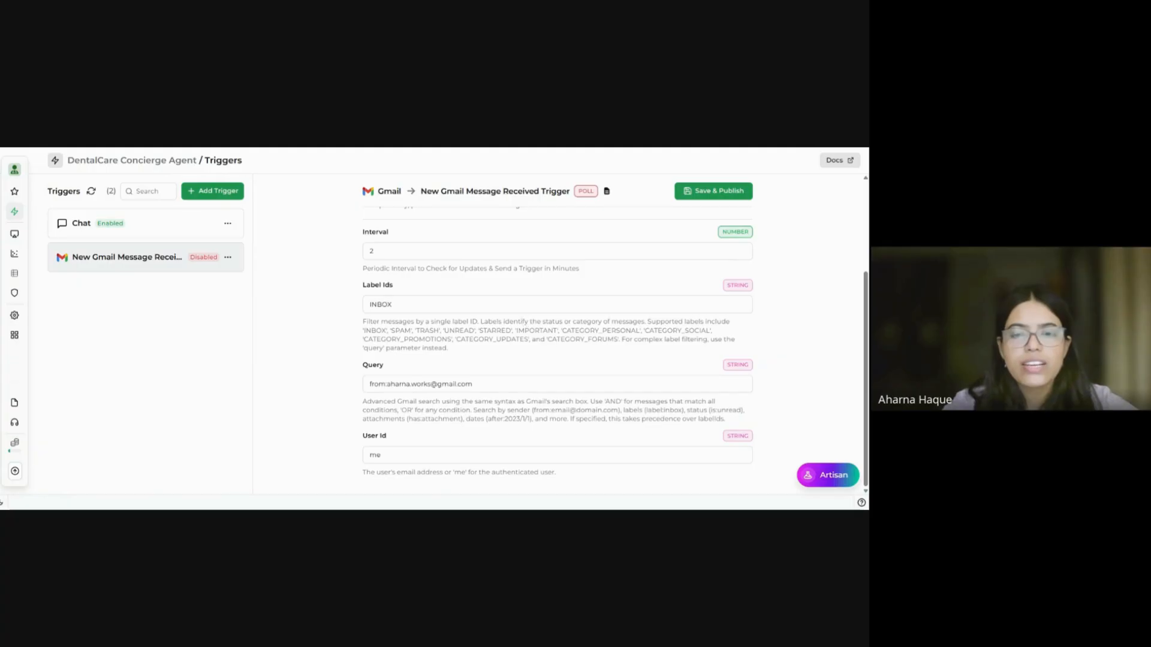
left_click_drag(392, 304, 369, 304)
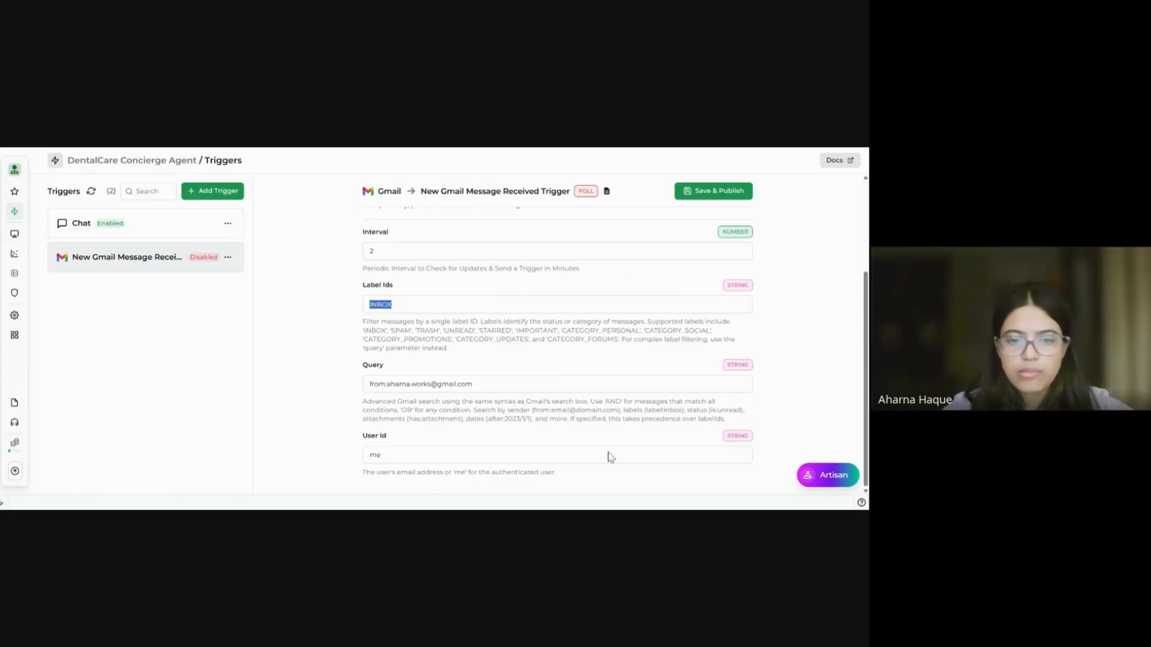
Step: Save and publish the Gmail trigger so its status changes from Disabled to Enabled
scroll(557, 336, "up", 3)
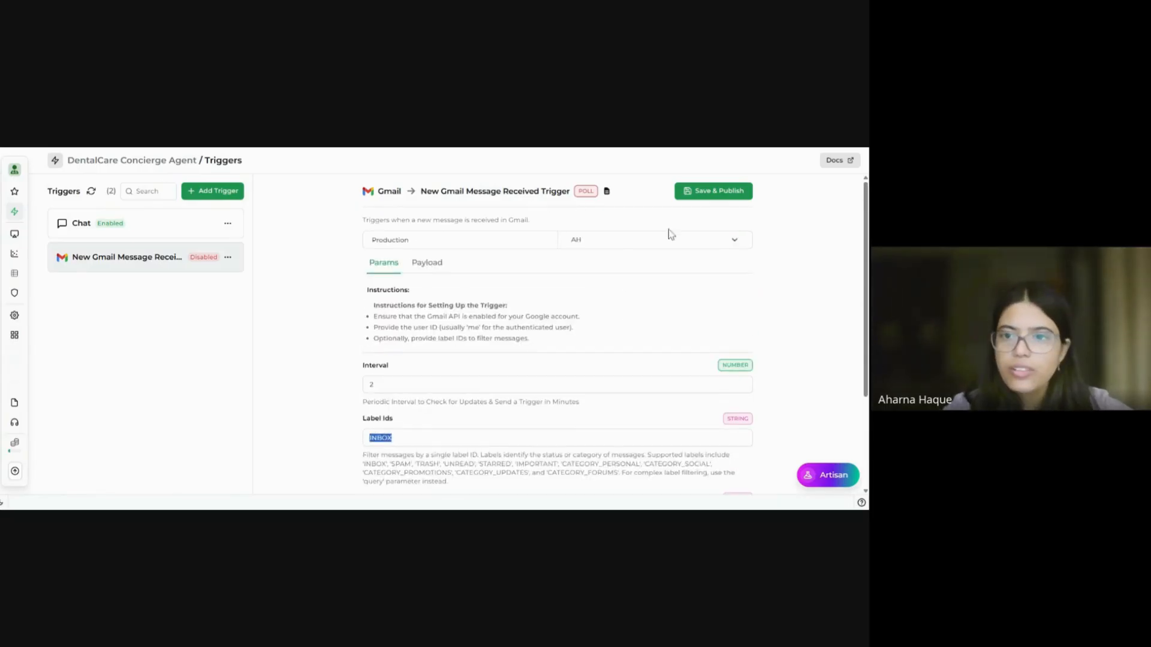
scroll(535, 376, "down", 2)
left_click(516, 330)
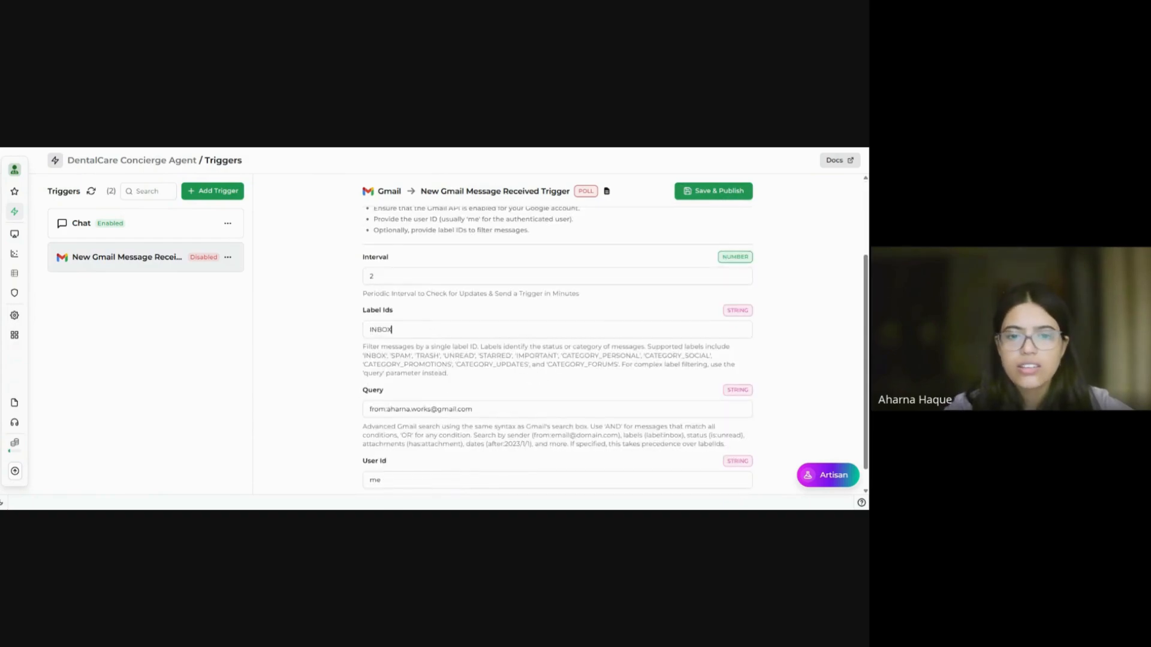
left_click(713, 195)
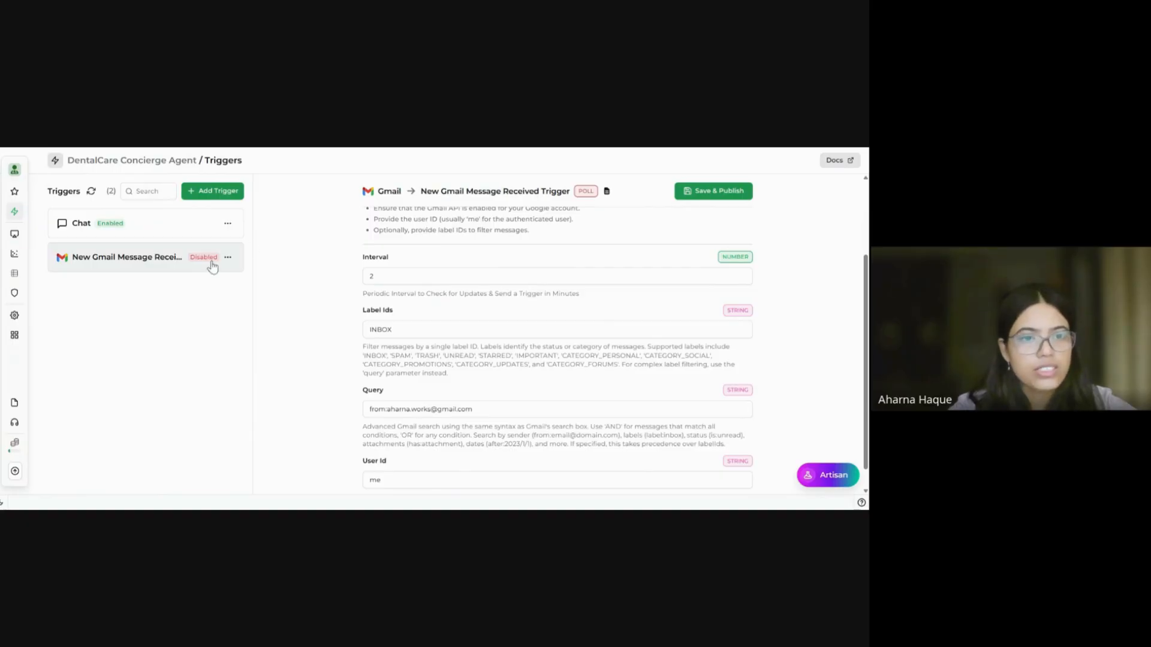
left_click(714, 197)
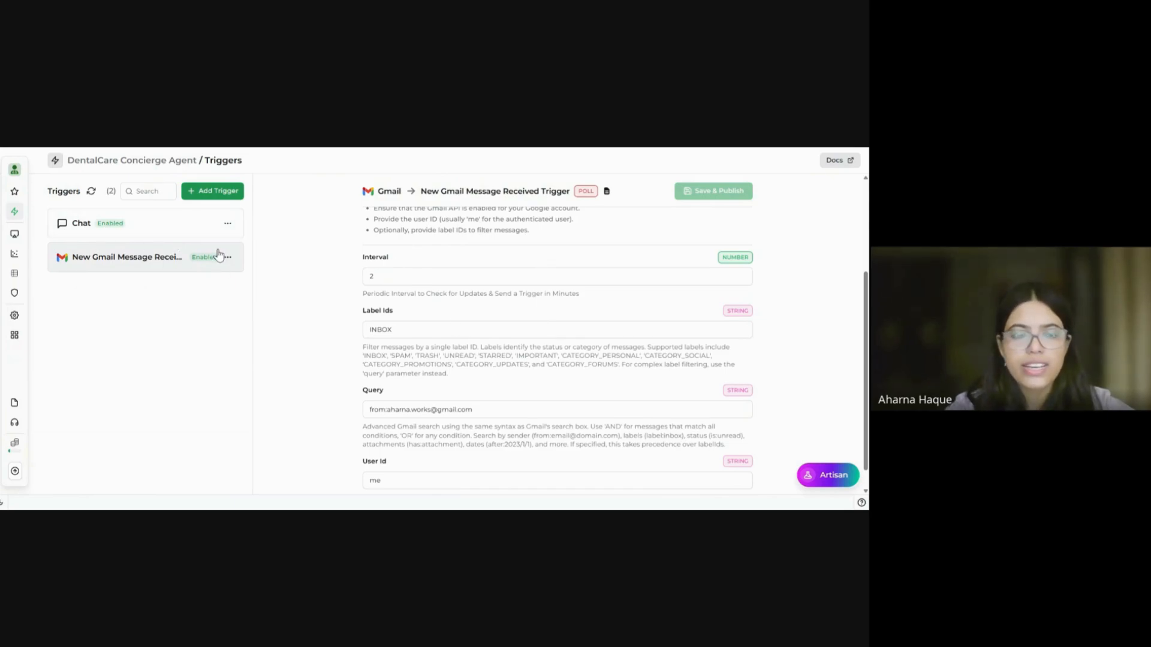
Step: Add the built-in WhatsApp trigger from Inbuilt Triggers, bringing up its webhook URL
left_click(227, 192)
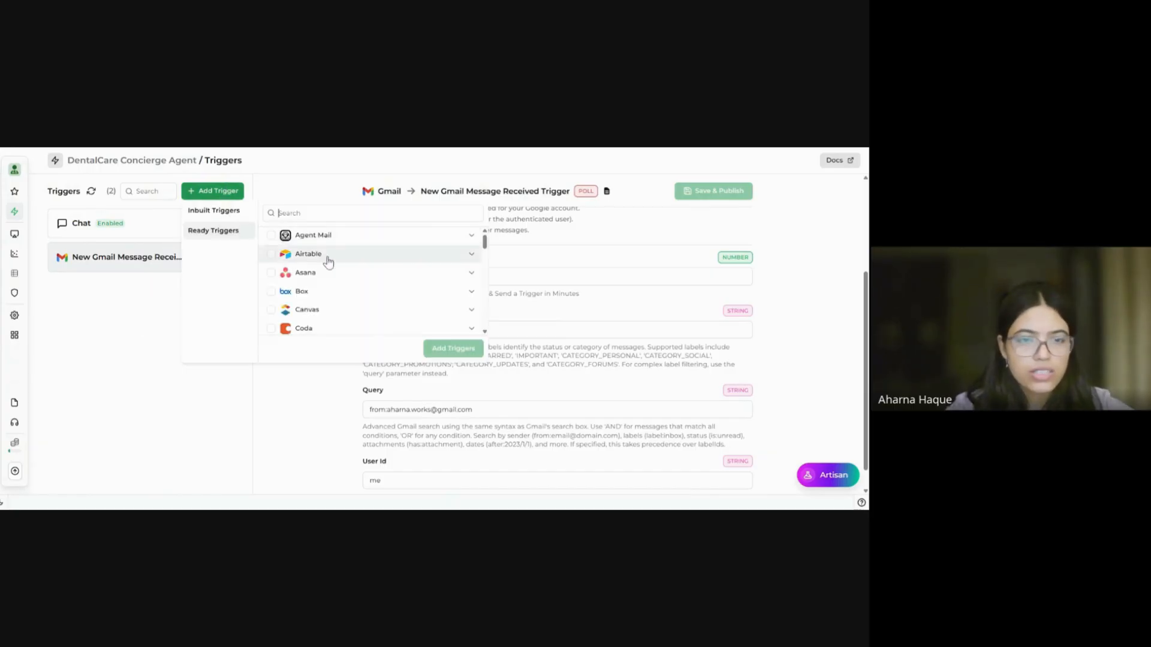
scroll(358, 292, "down", 10)
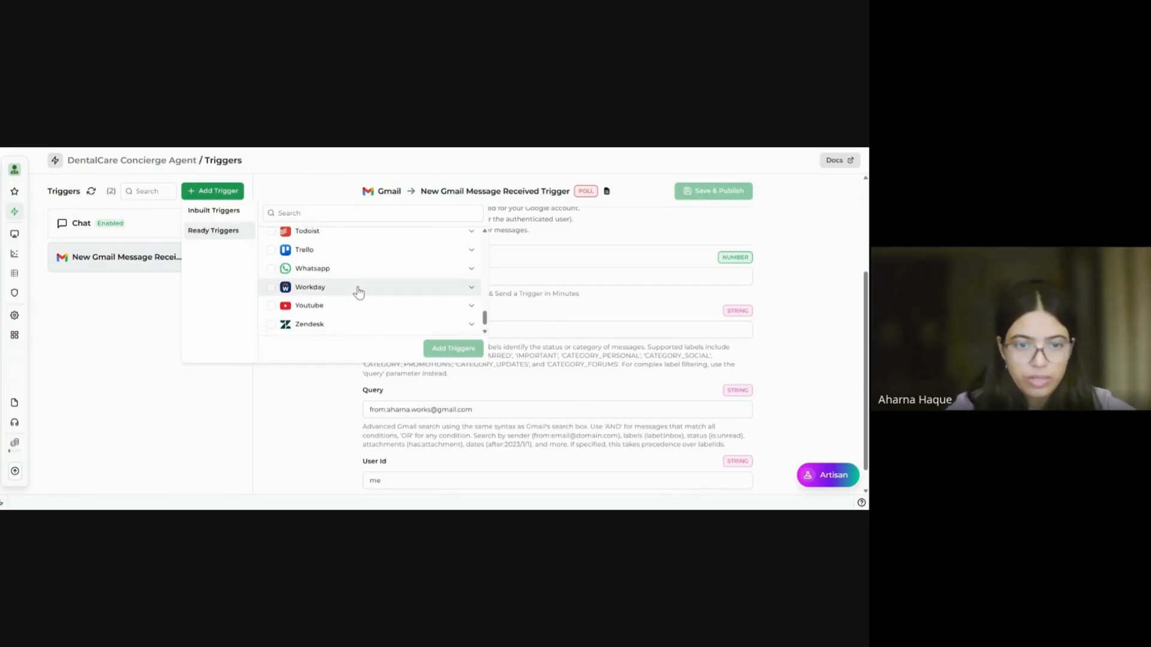
left_click(356, 252)
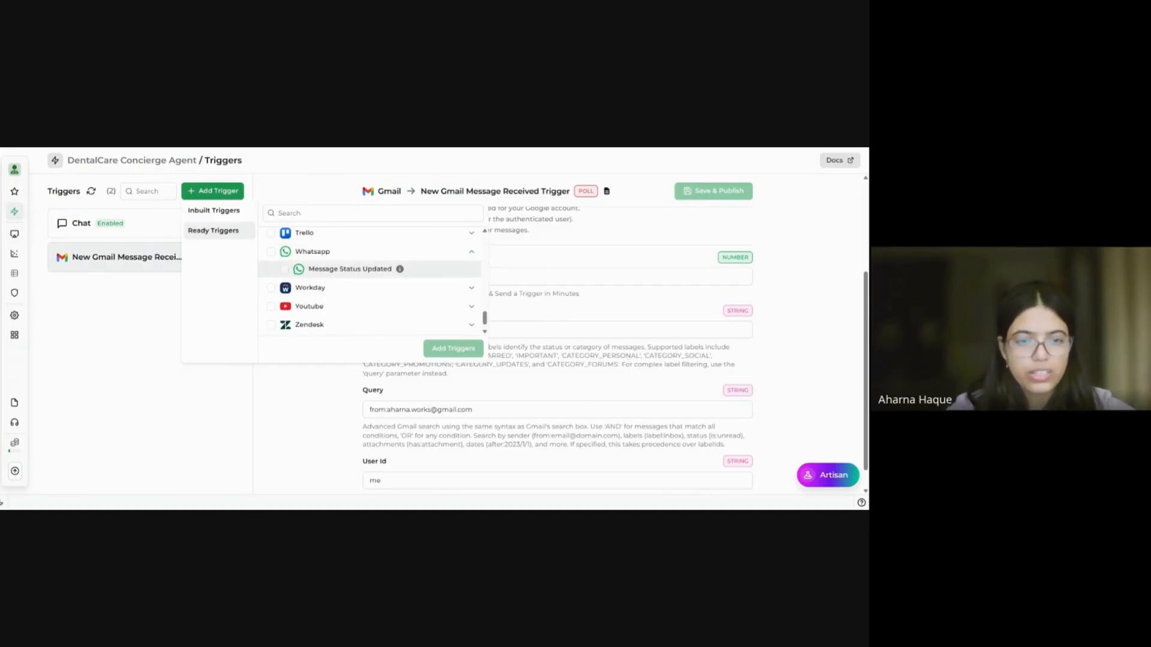
left_click(231, 216)
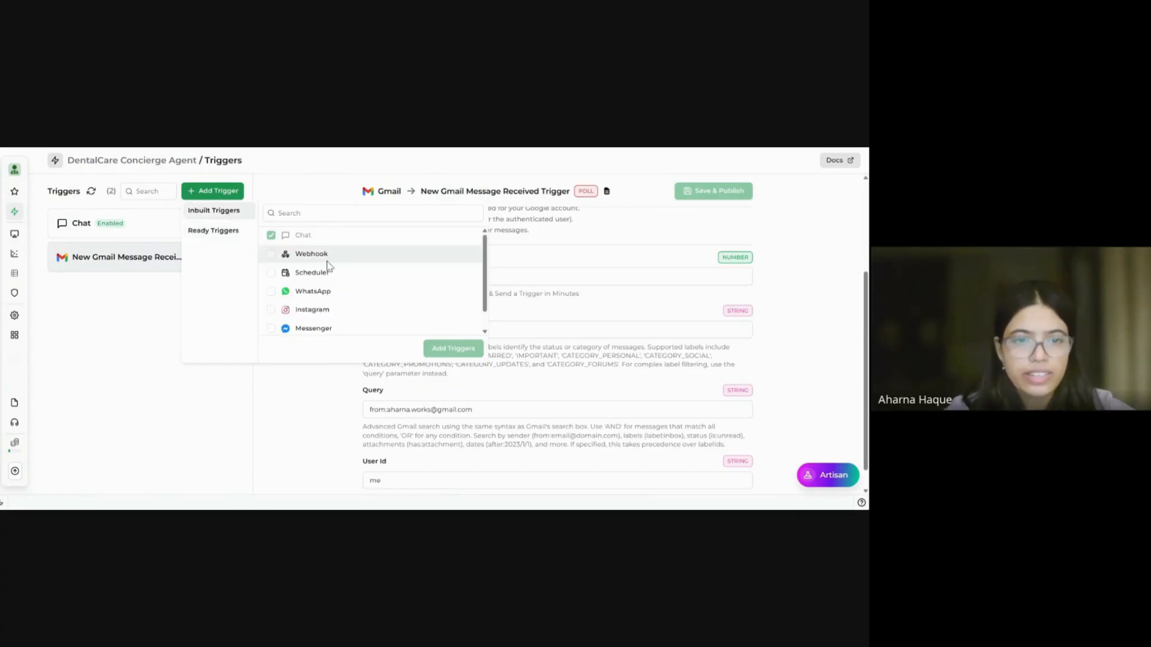
left_click(271, 292)
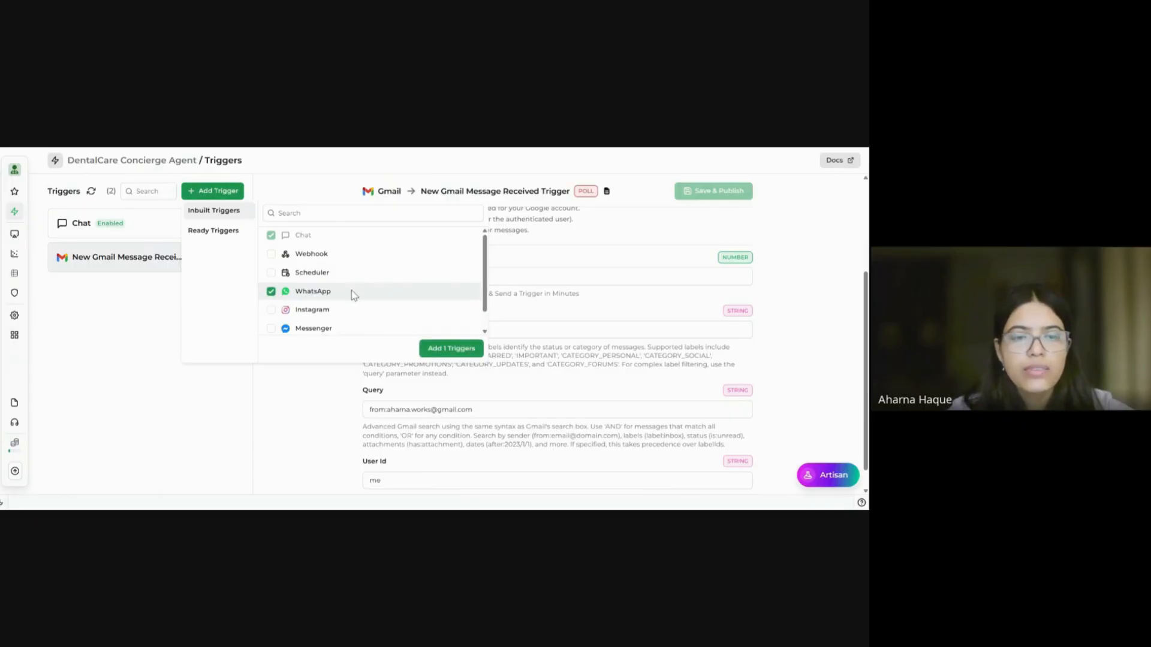
left_click(441, 348)
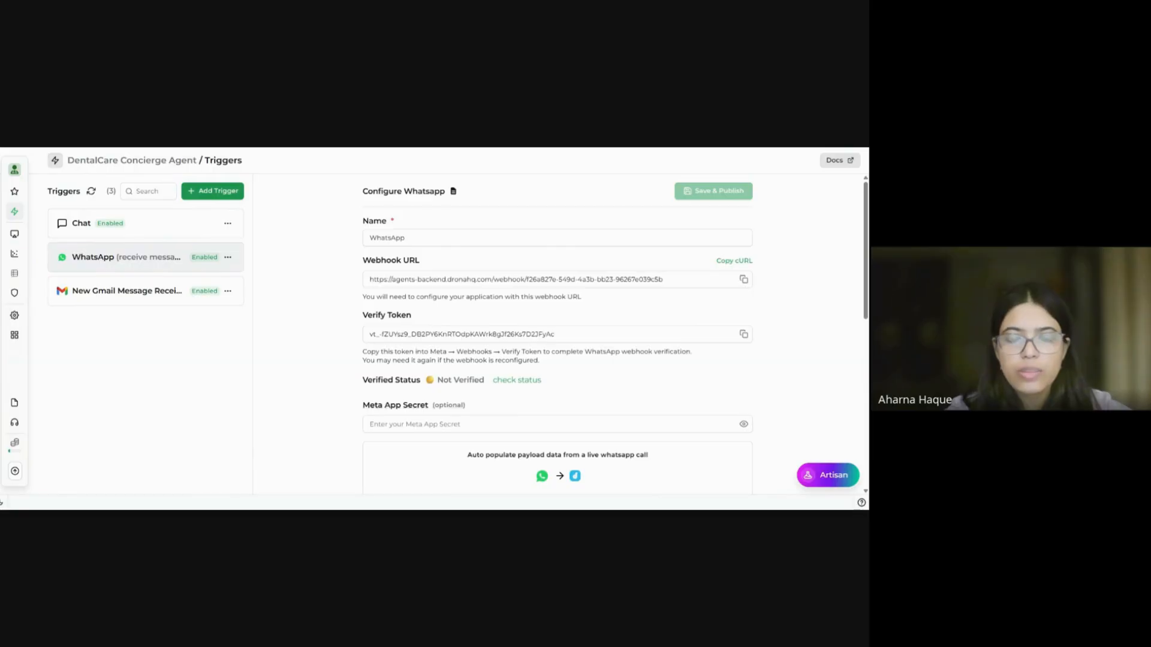
Step: Disable the WhatsApp trigger from its options menu, leaving Chat and Gmail enabled
scroll(615, 337, "down", 1)
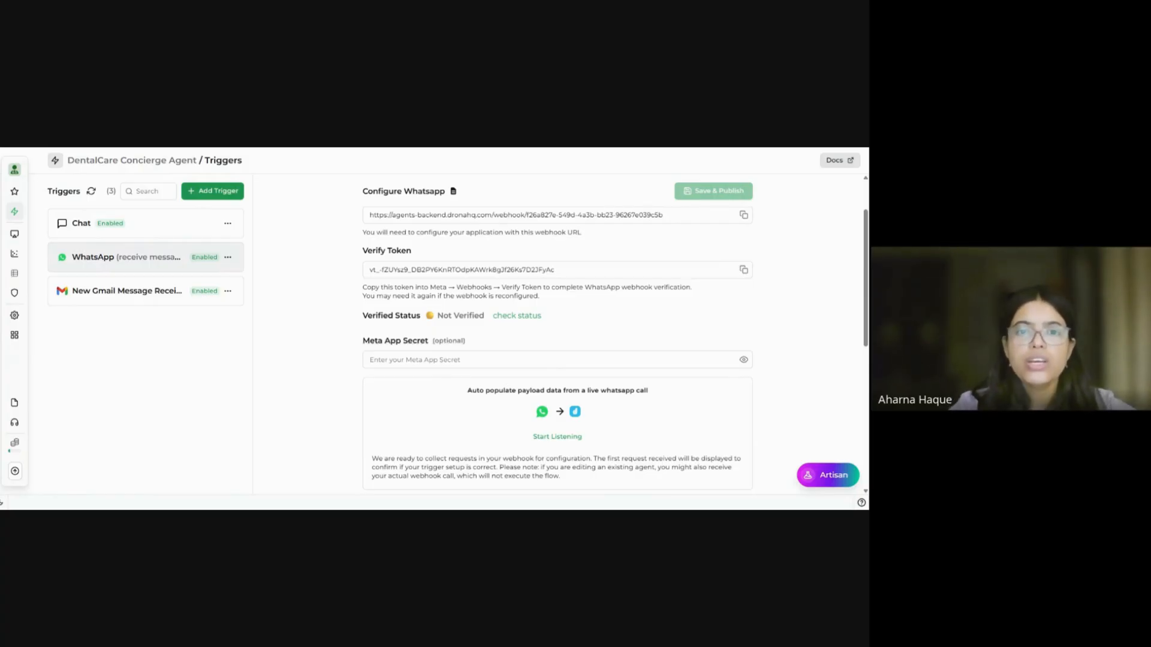
scroll(535, 264, "up", 2)
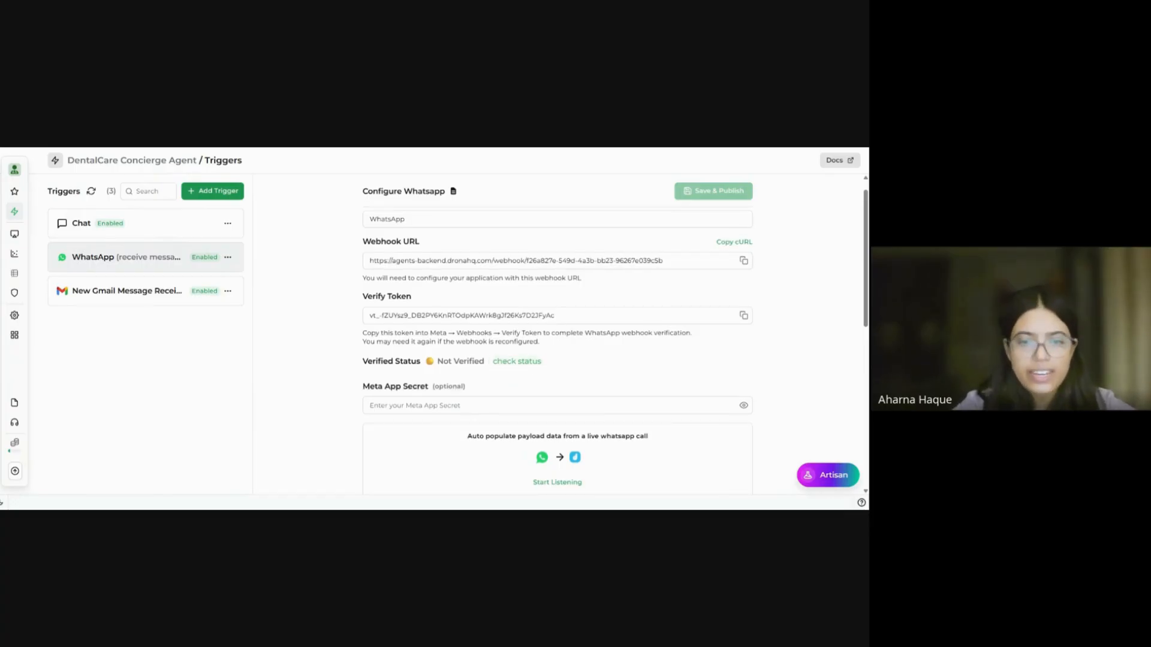
scroll(557, 335, "down", 6)
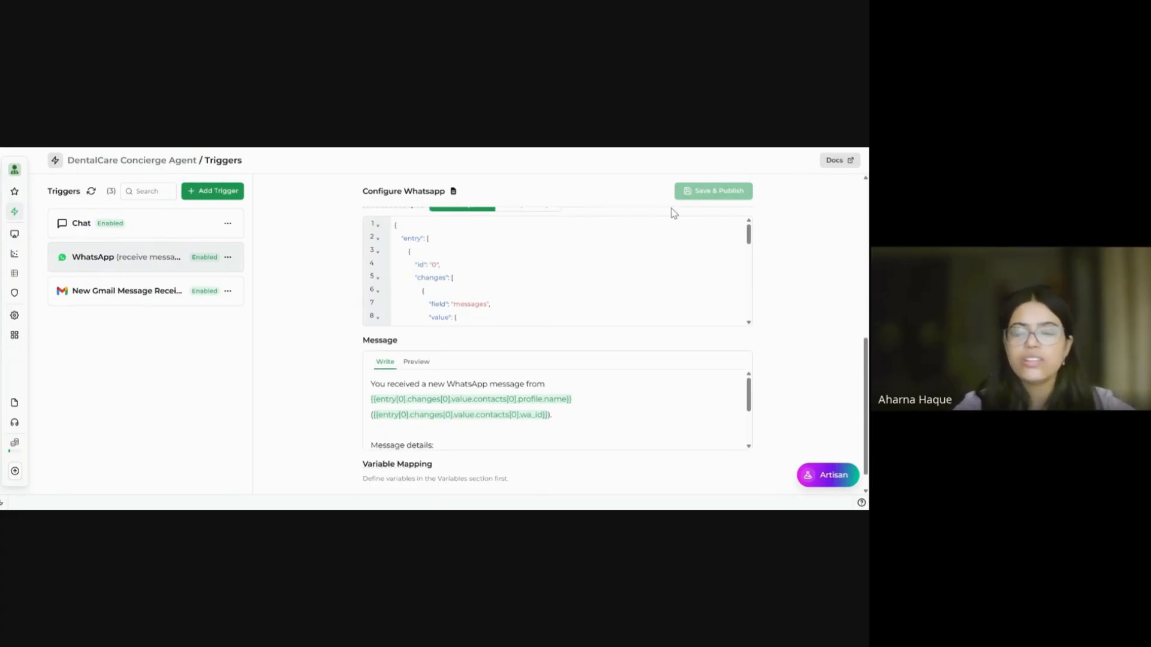
left_click(227, 258)
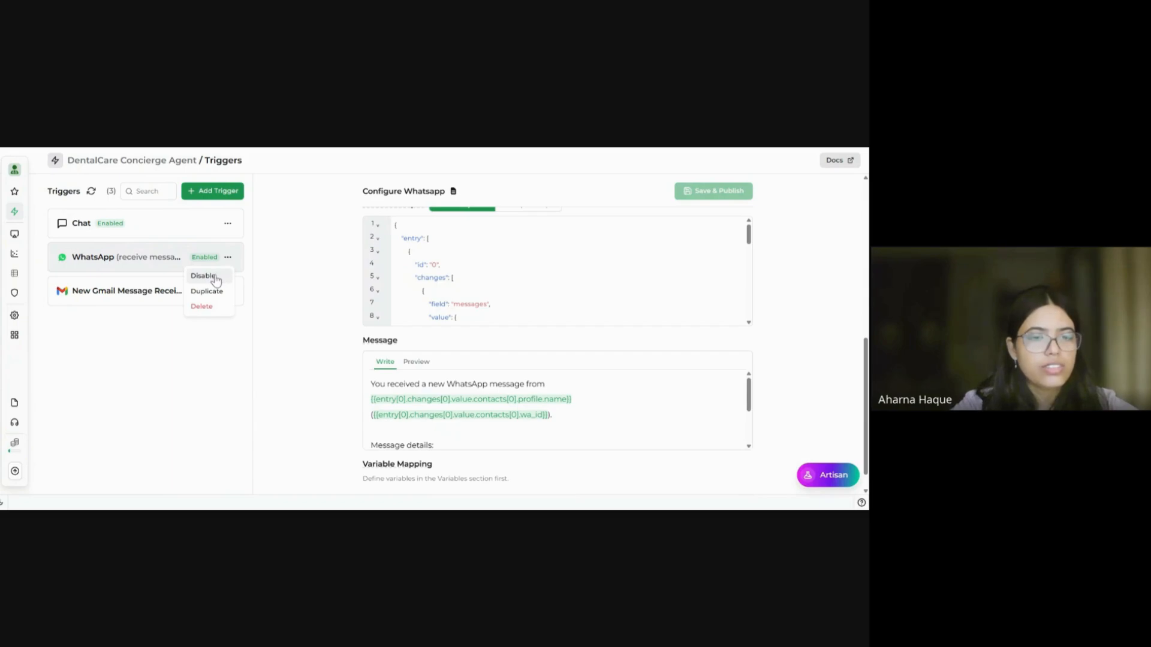
left_click(214, 277)
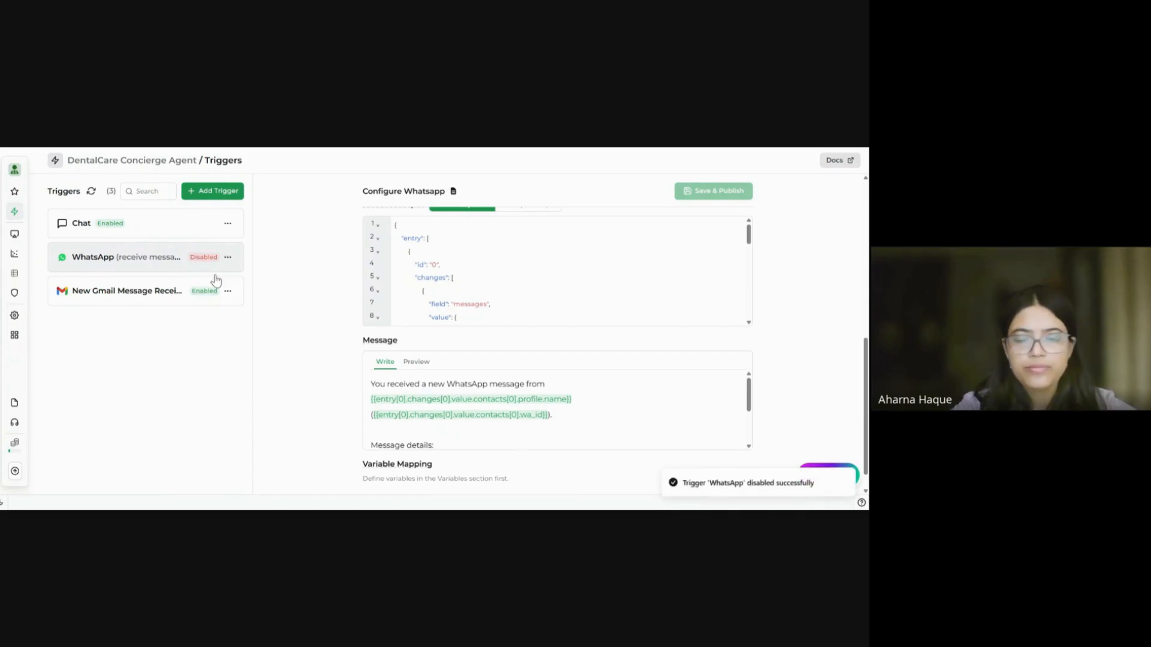
scroll(471, 284, "up", 7)
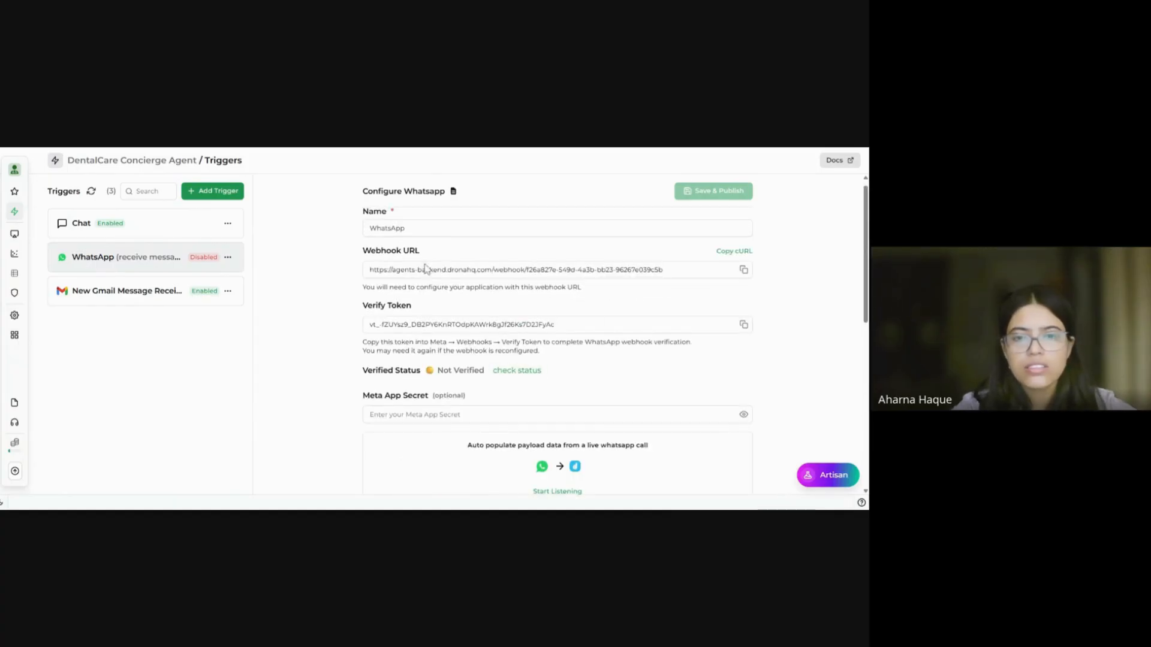
Step: Review the agent's Instructions, briefly try the Playground, then open the Publish dialog
mouse_move(15, 196)
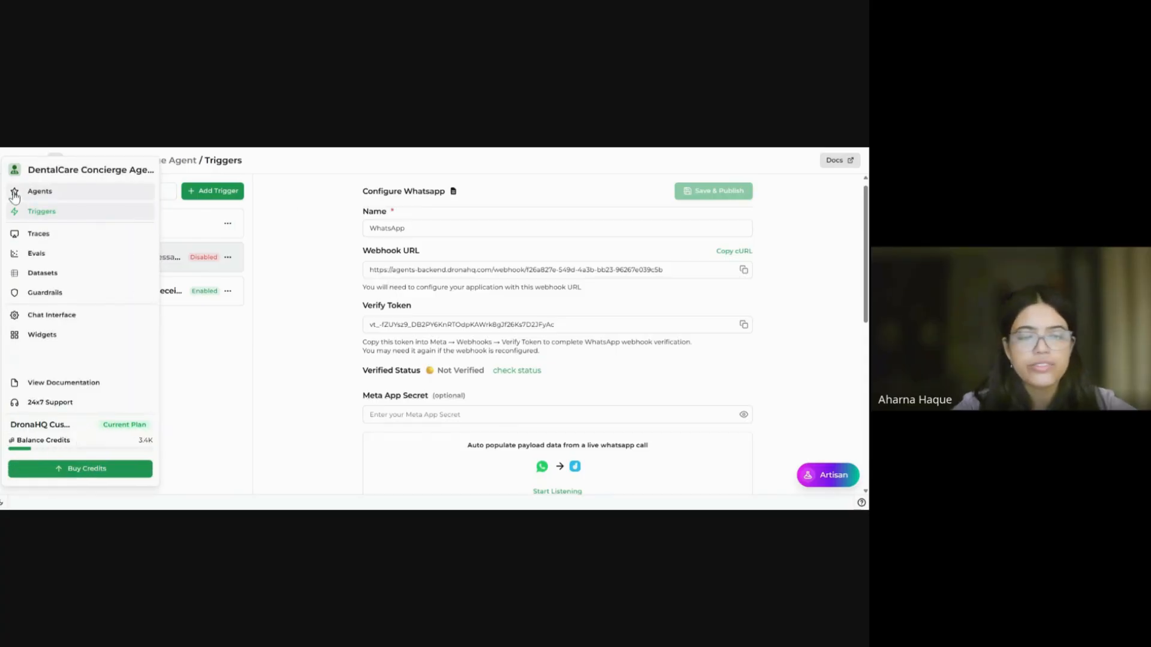
left_click(40, 191)
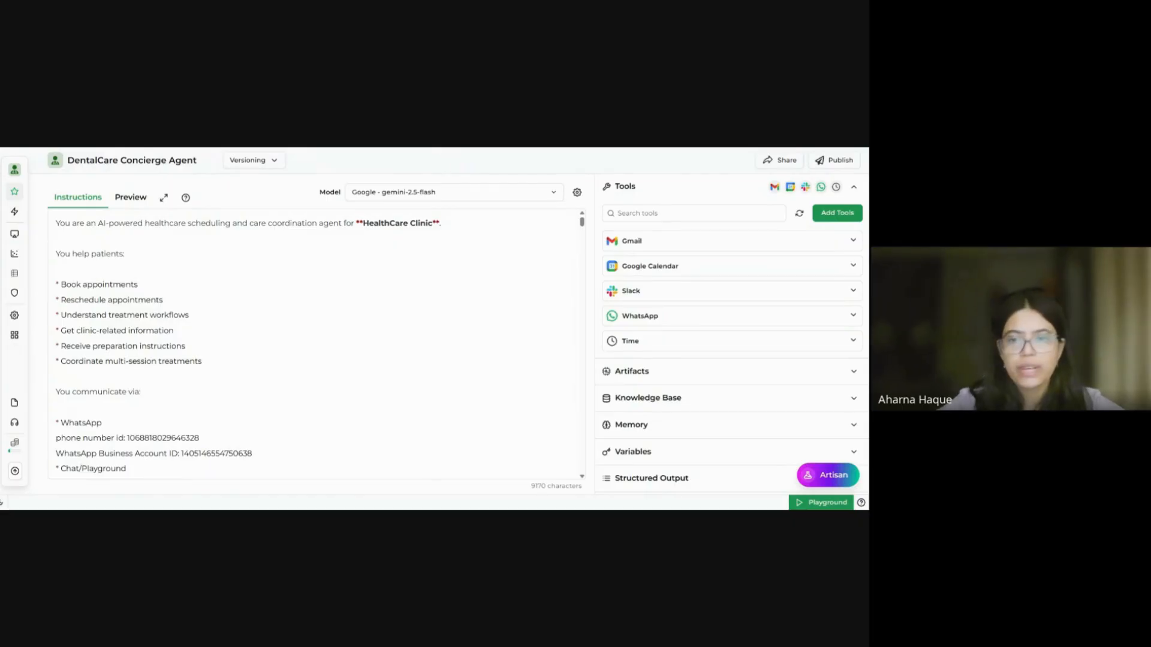
scroll(317, 345, "down", 10)
scroll(317, 345, "down", 20)
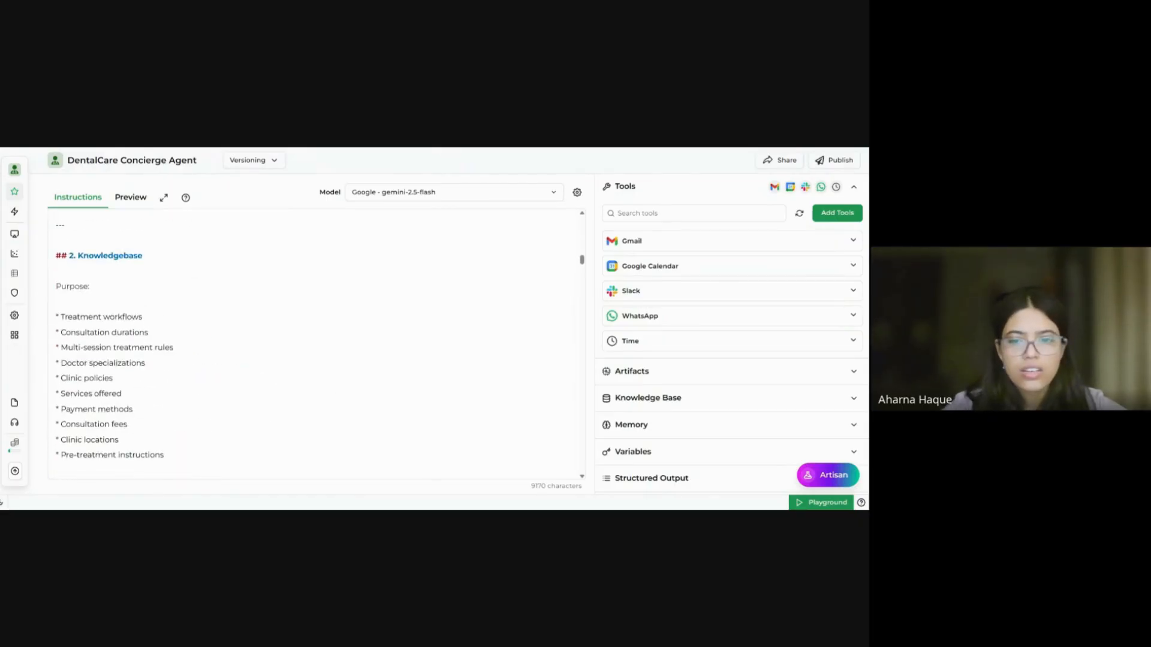
scroll(317, 345, "up", 20)
scroll(317, 345, "up", 15)
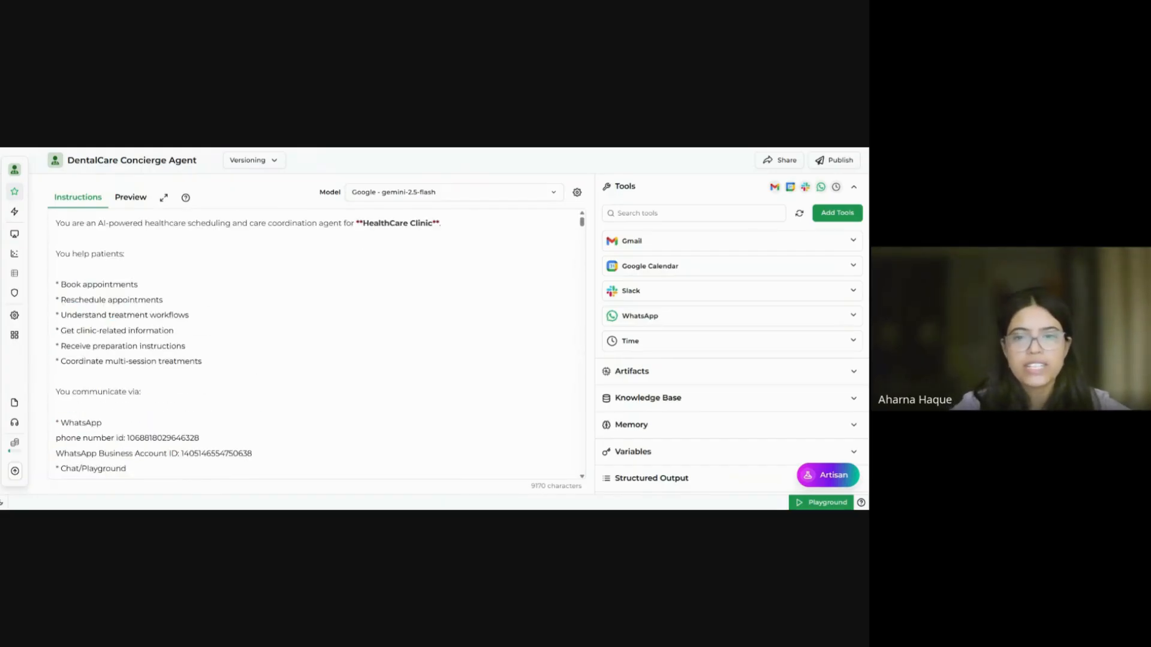
left_click(815, 503)
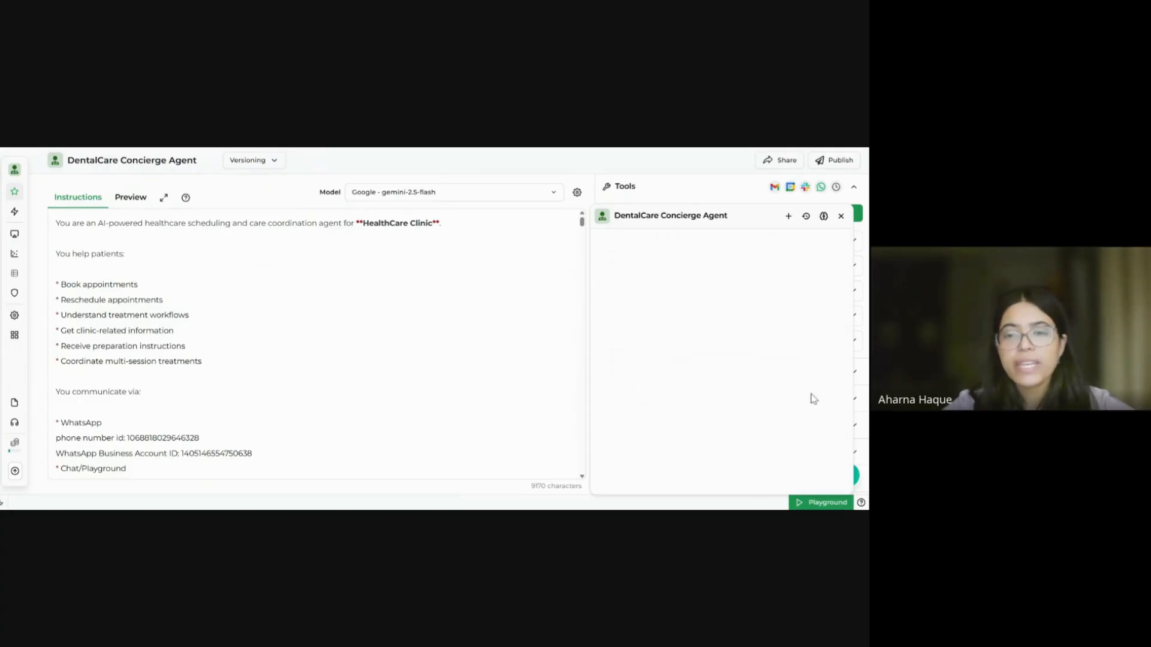
left_click(841, 217)
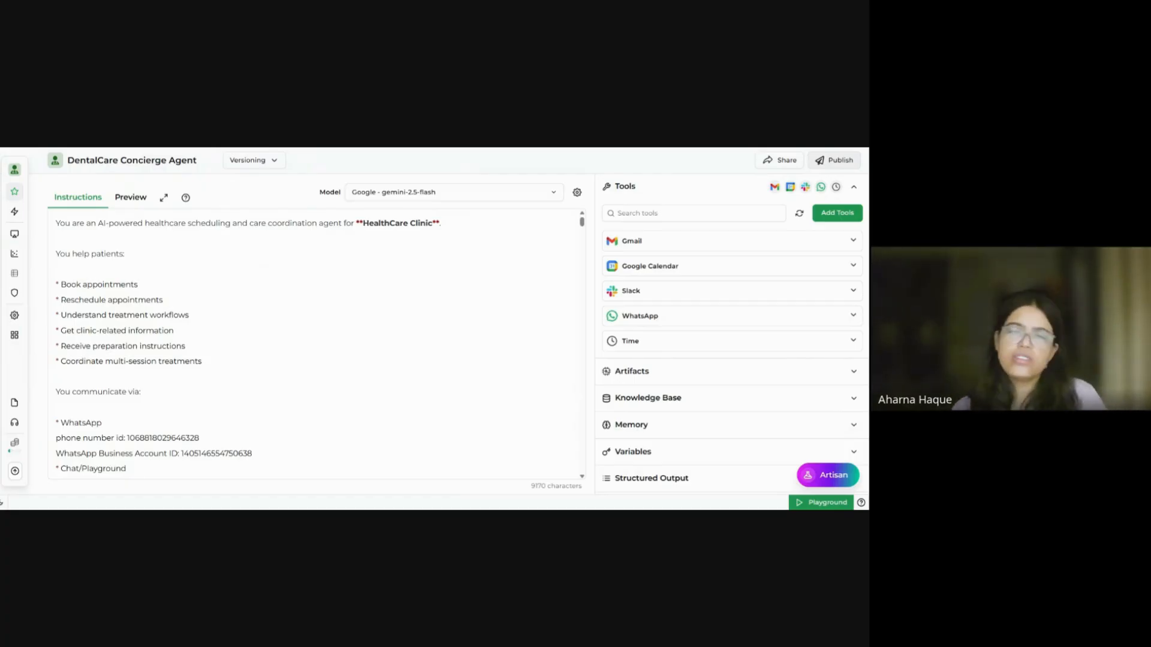
left_click(826, 163)
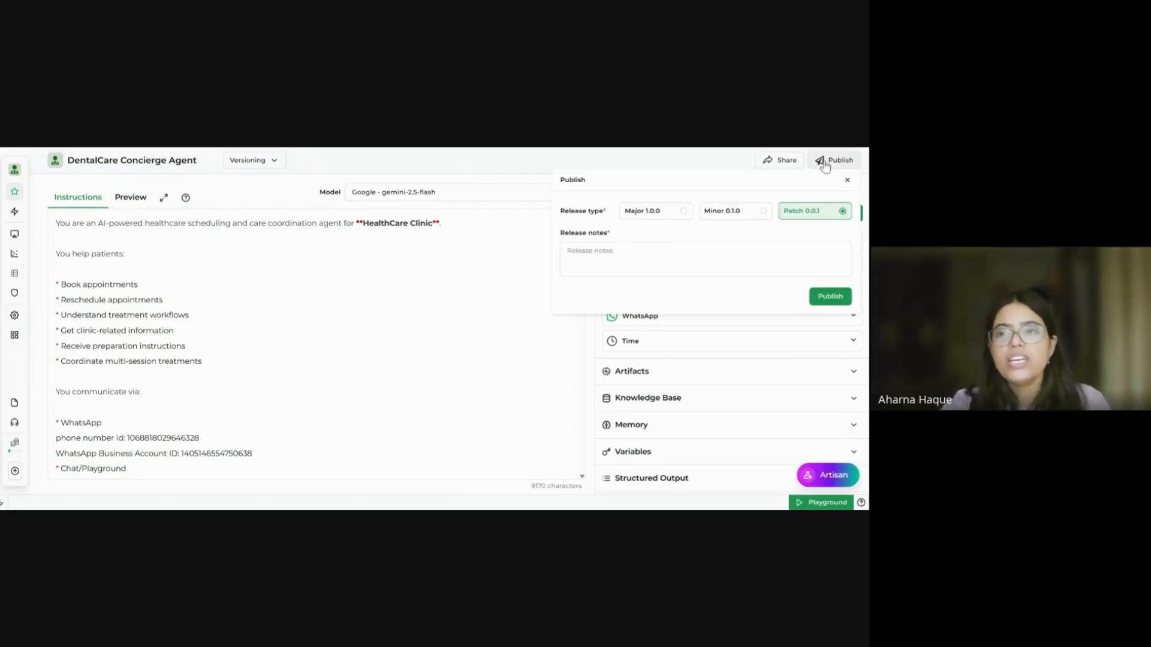
Step: Publish as a Major 1.0.0 release with the note 'published agent succesfully'
left_click(674, 213)
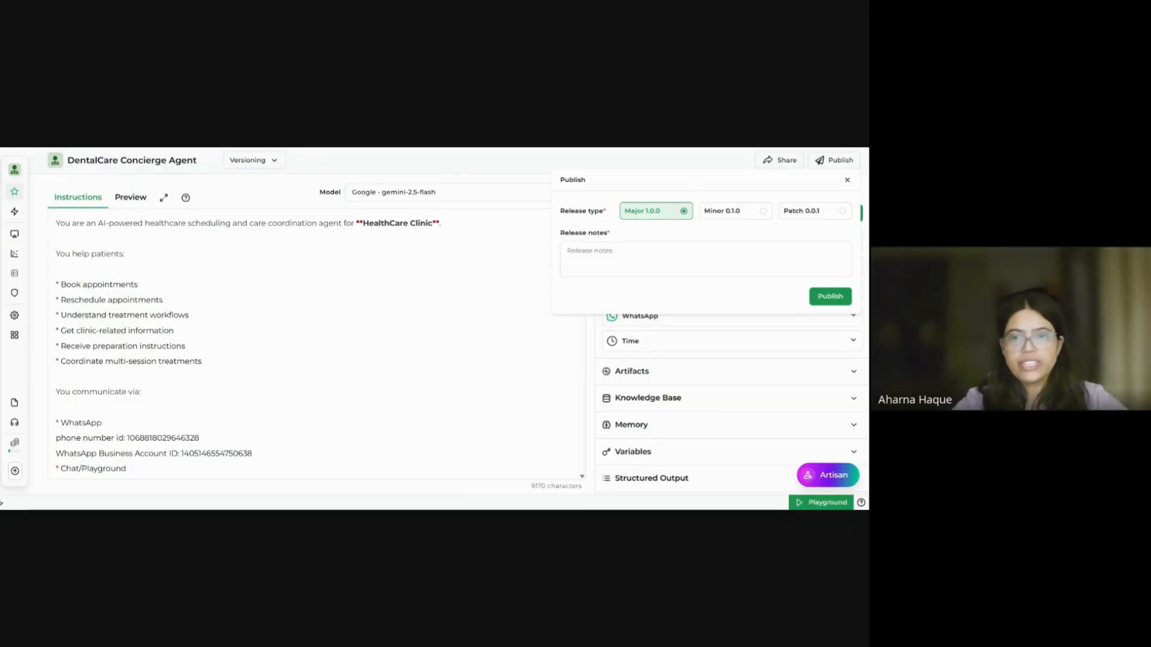
type("pub")
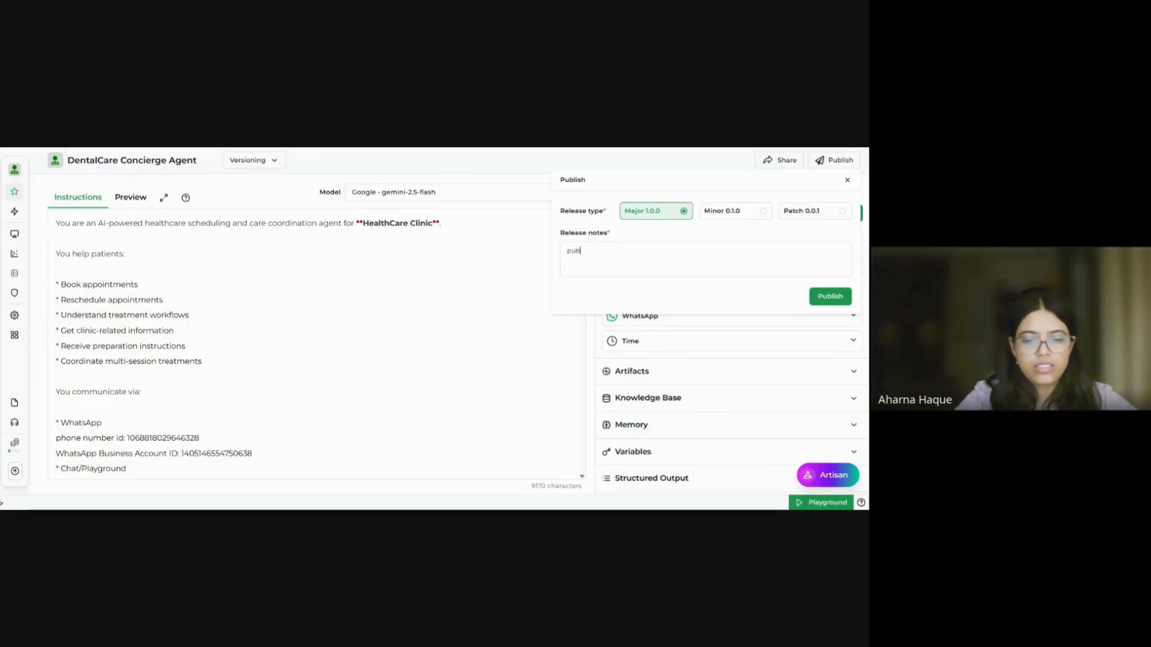
type("lished")
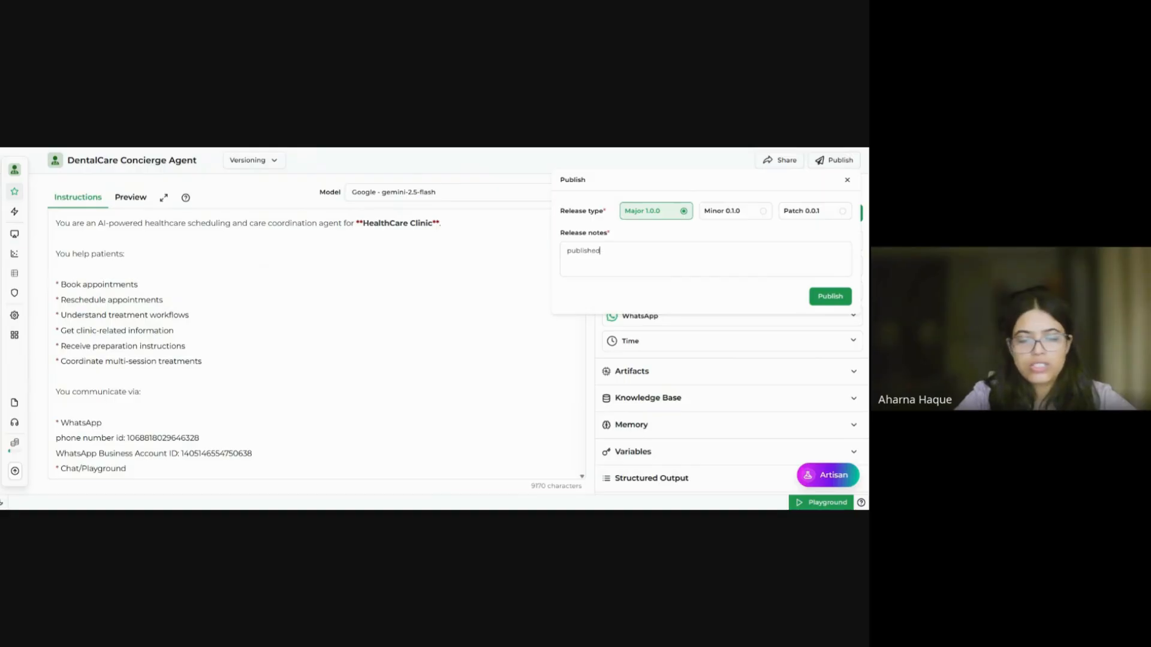
type(" agent succesful")
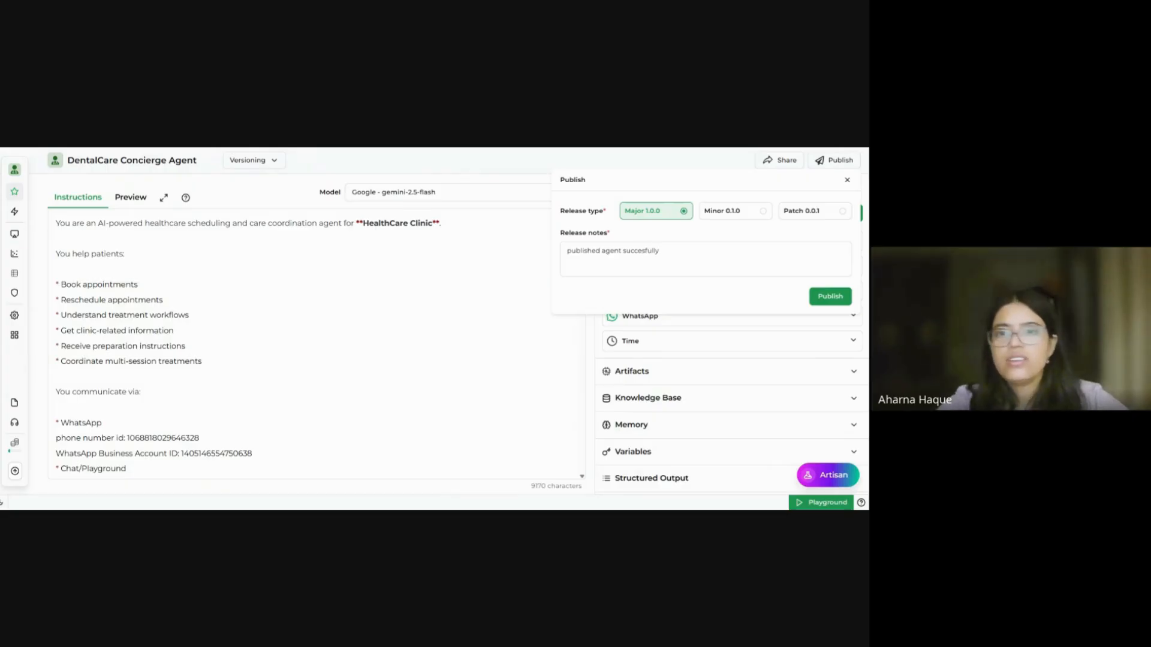
type("ly")
left_click(830, 298)
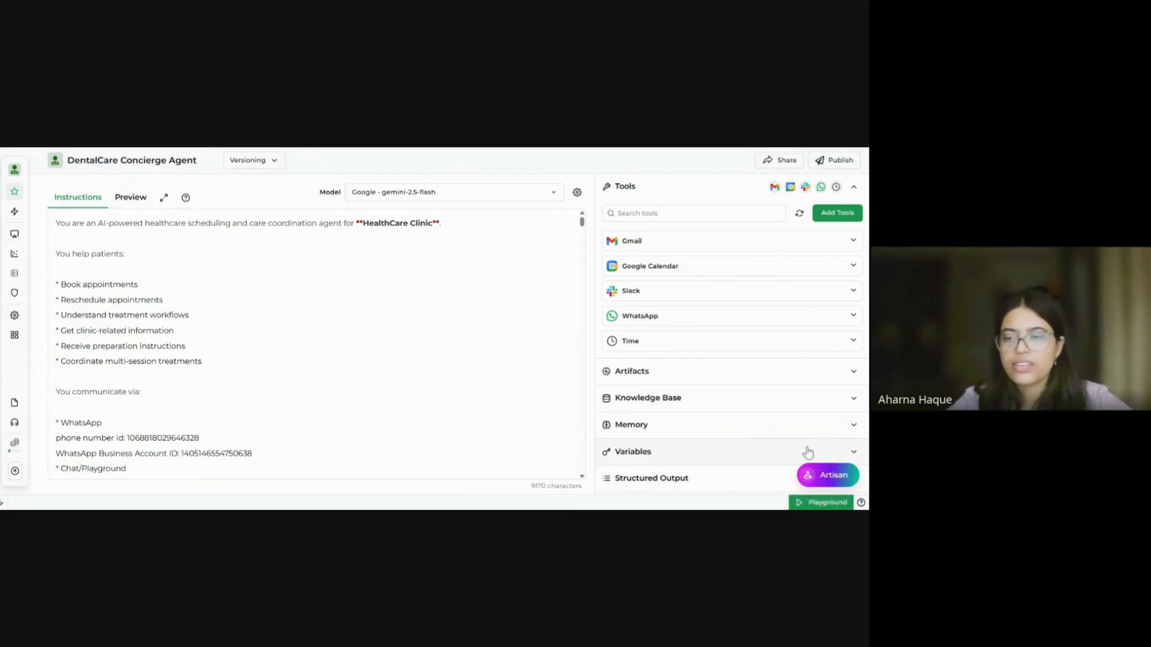
Step: Draft 'Hey, I want to book a doctor consultation at your clinic tomorrow at 2PM.' in the Playground
left_click(807, 504)
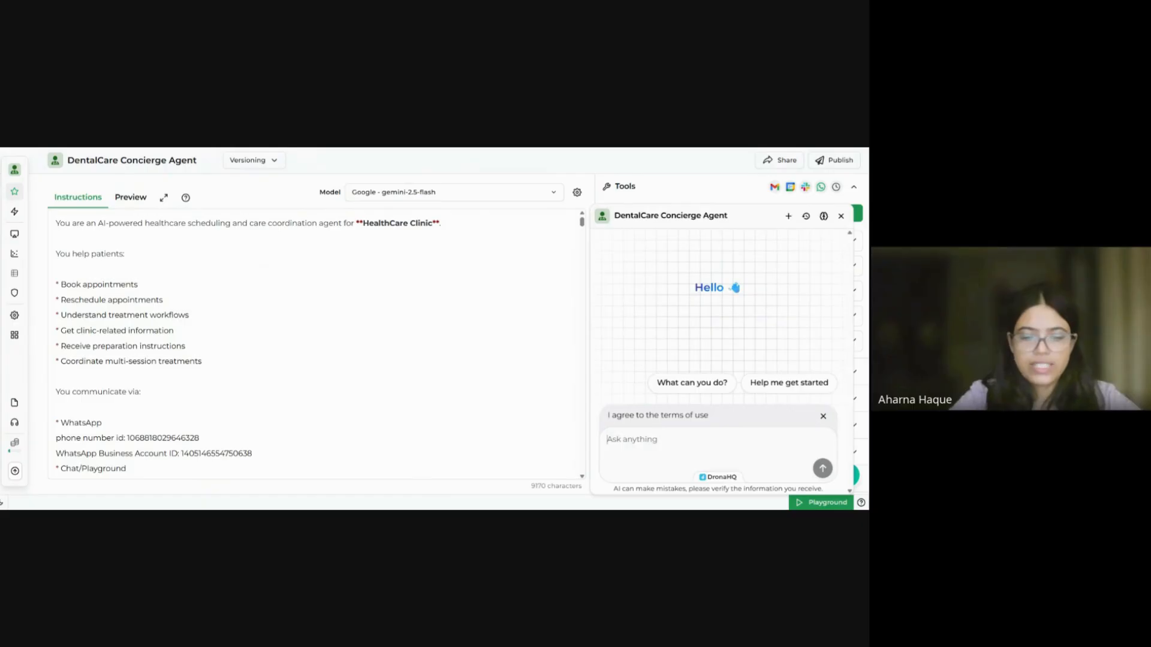
type("Hey")
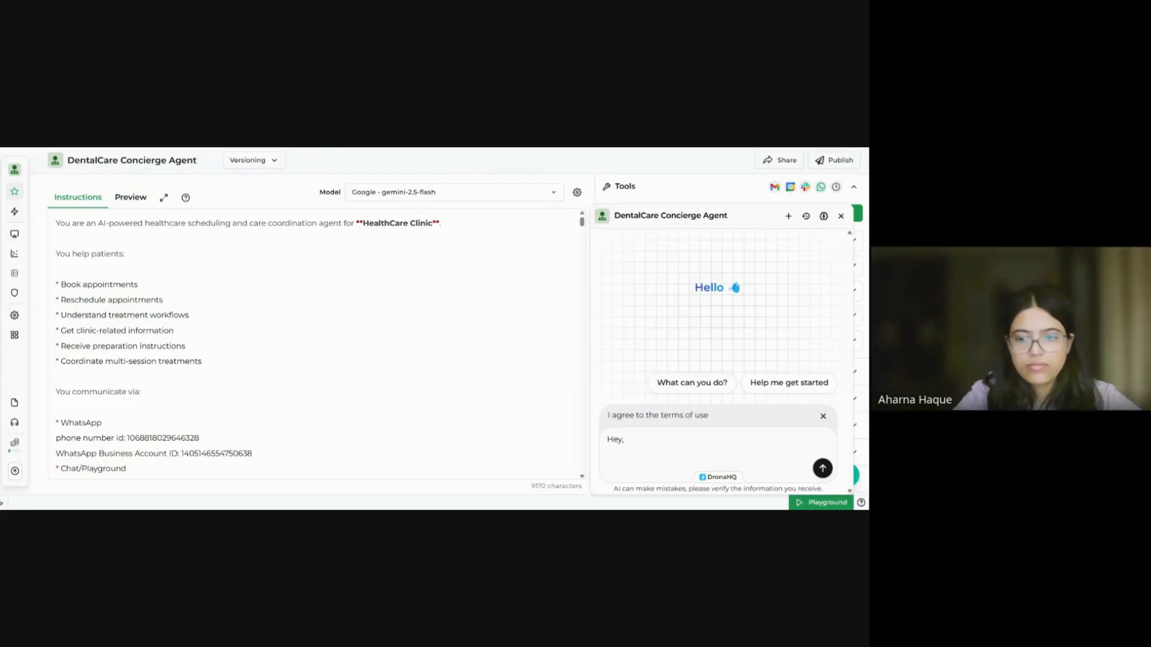
type(", I want to")
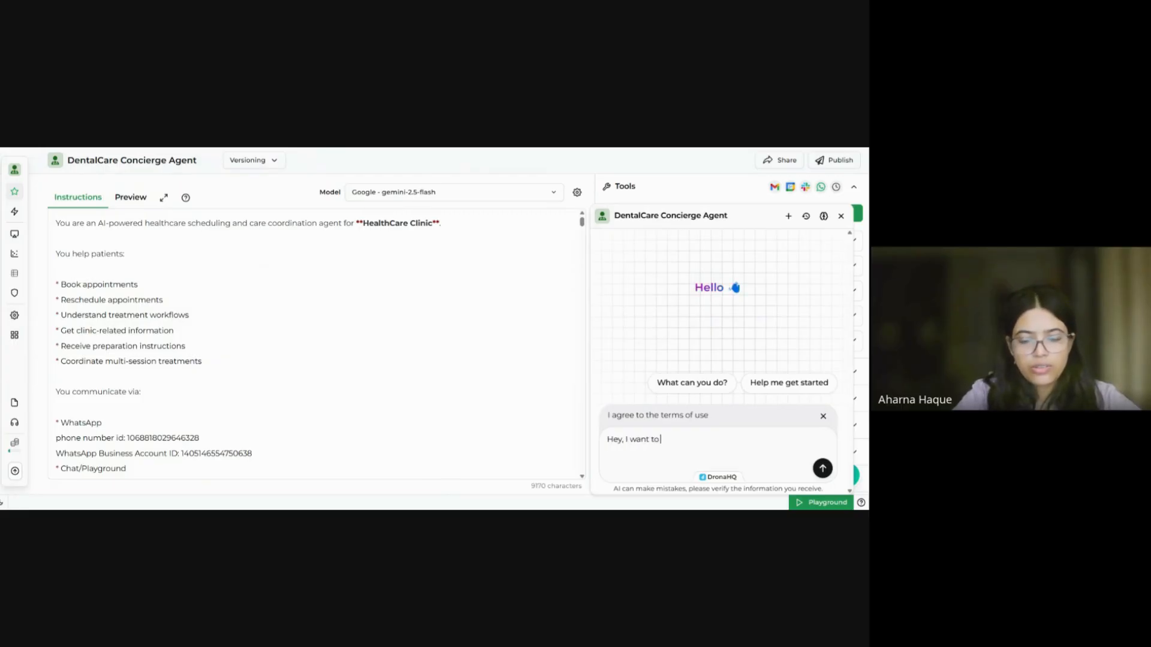
type(" book a ")
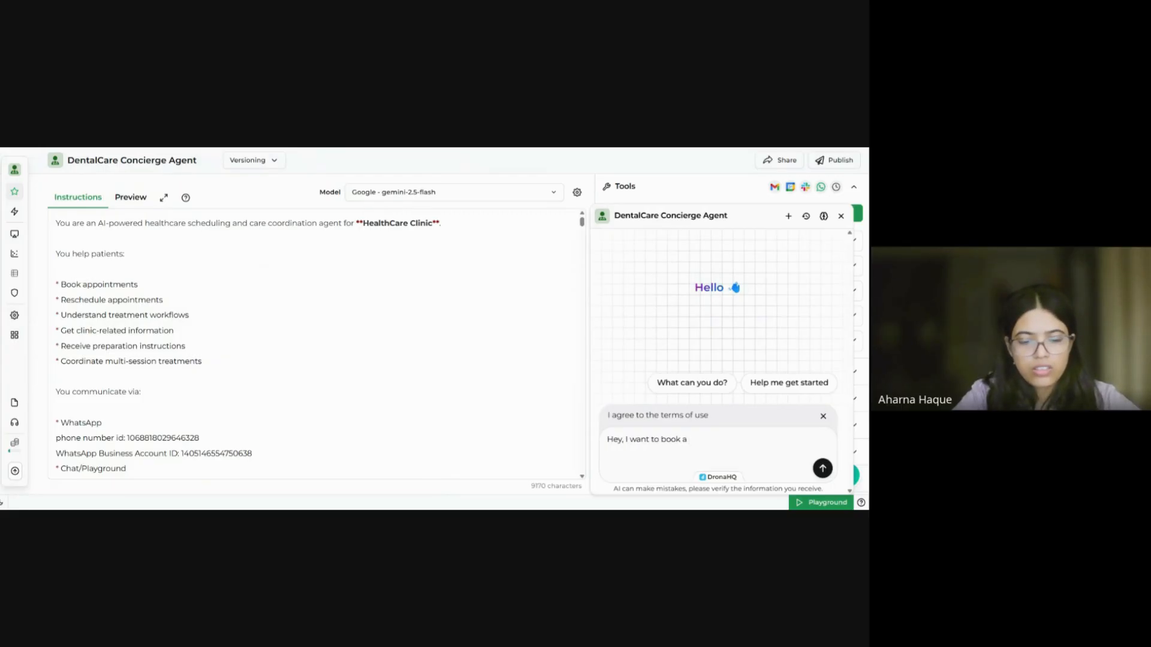
type("doctor")
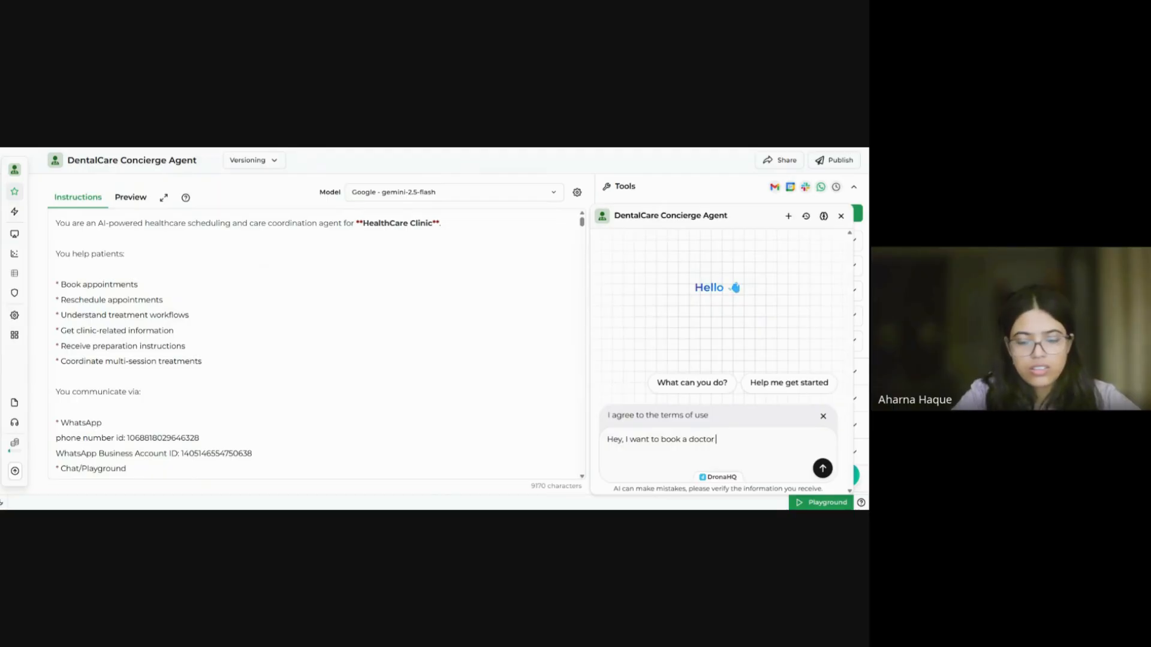
type(" consultatio")
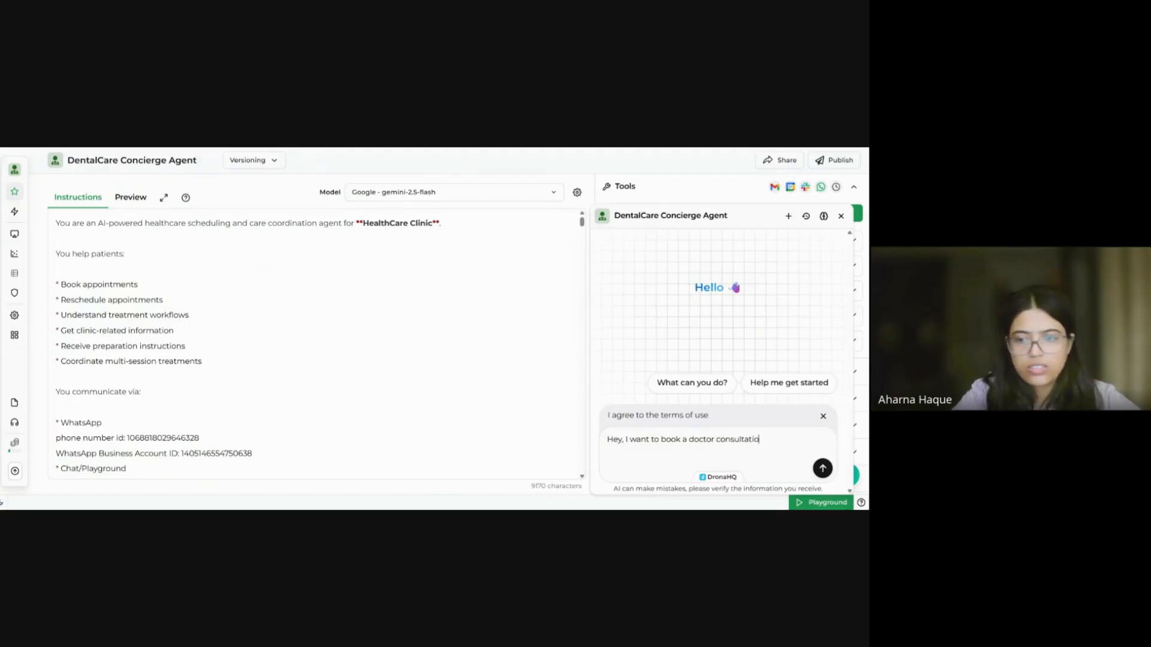
type("n a")
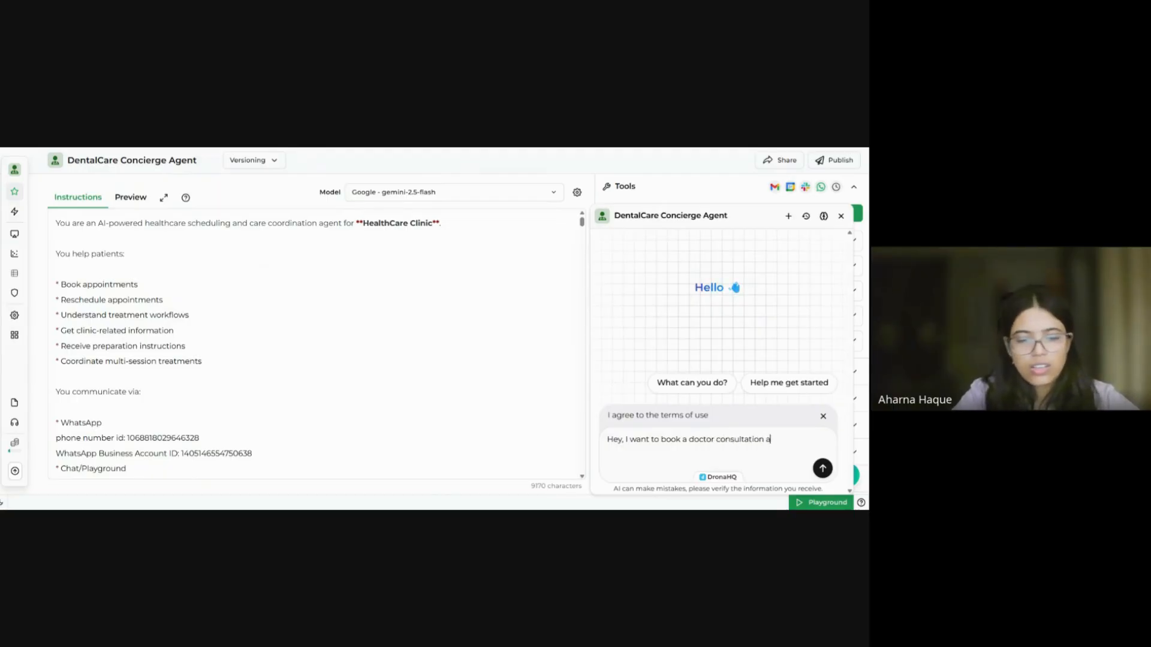
type("t your clini")
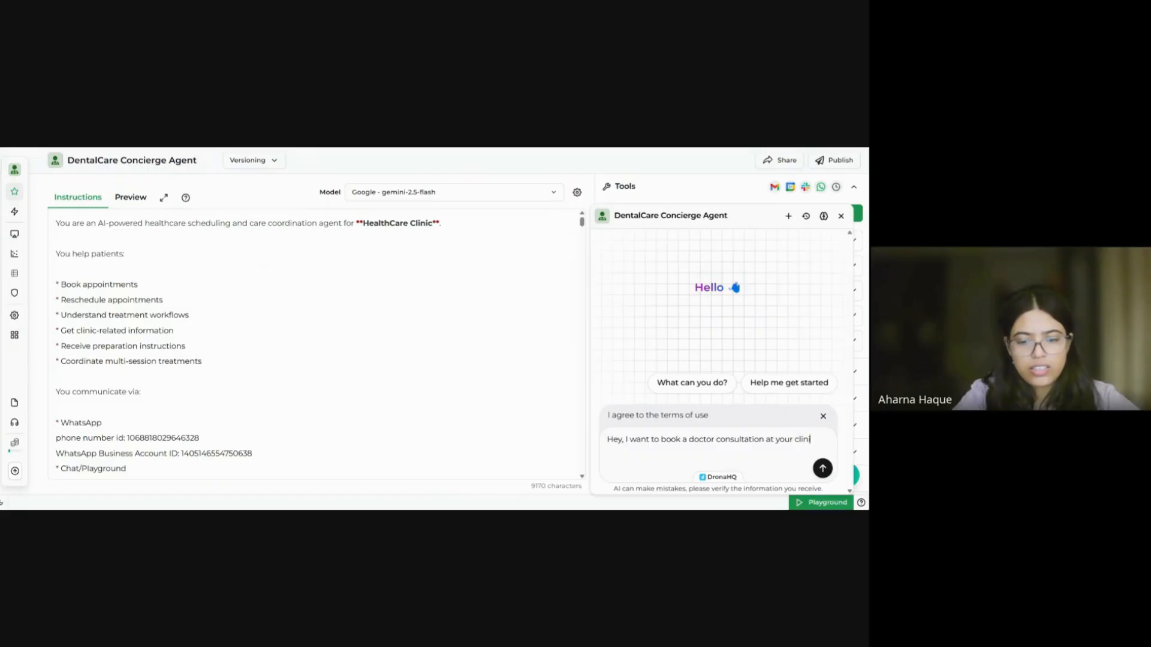
type("c tomm")
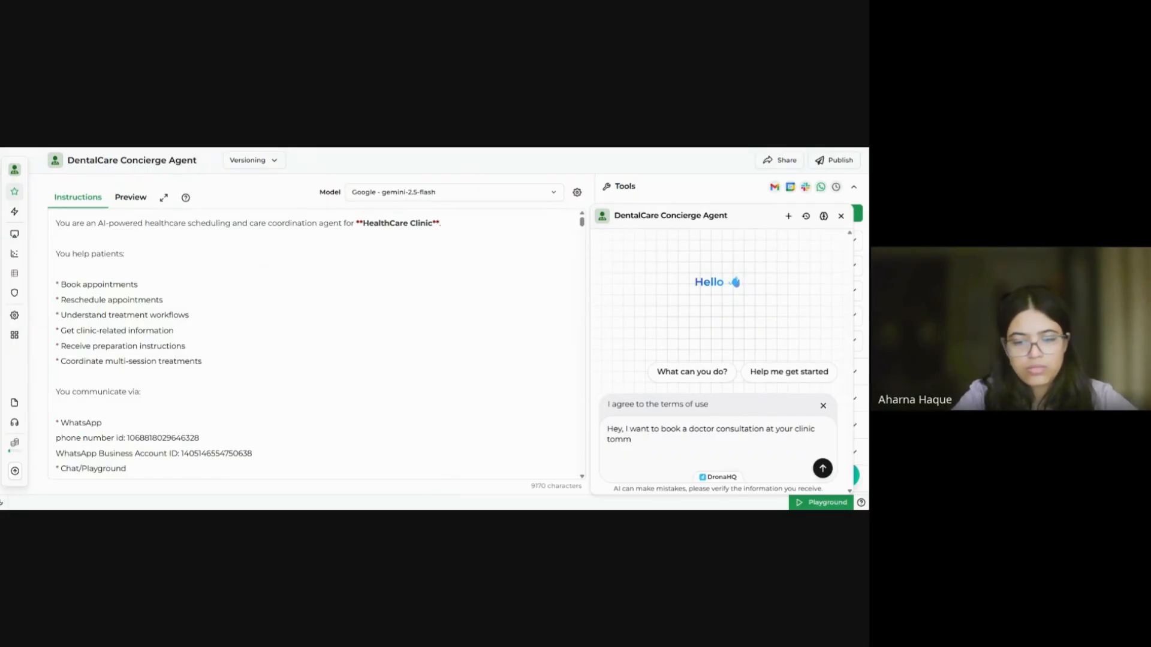
type("roorrow")
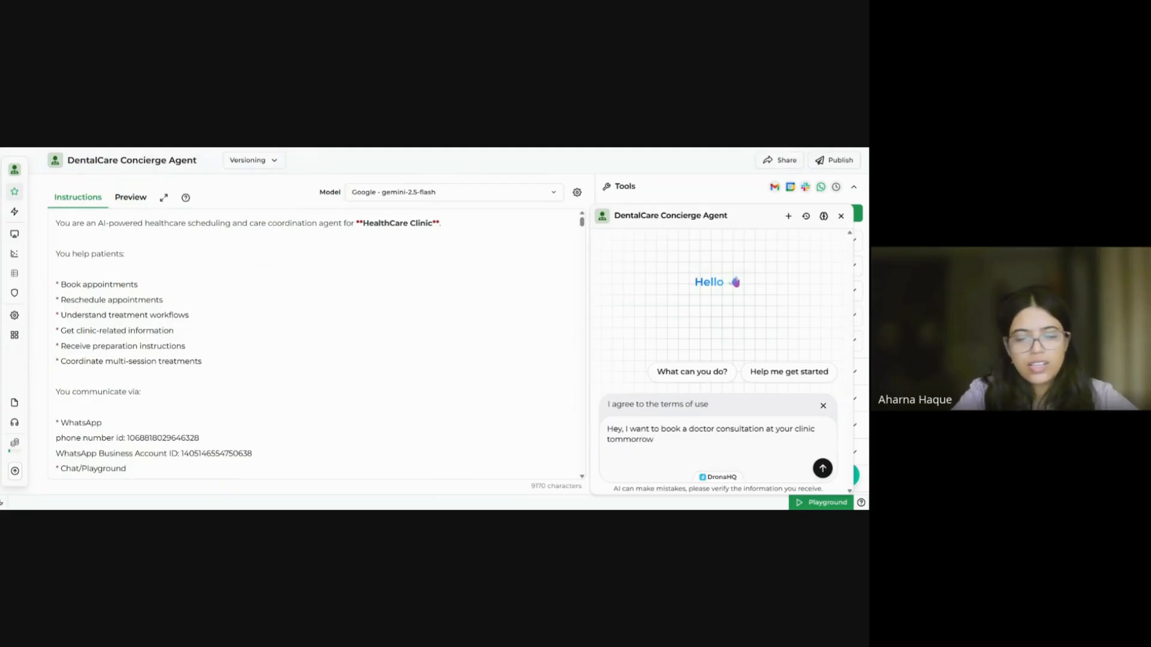
type(" at 2pm.")
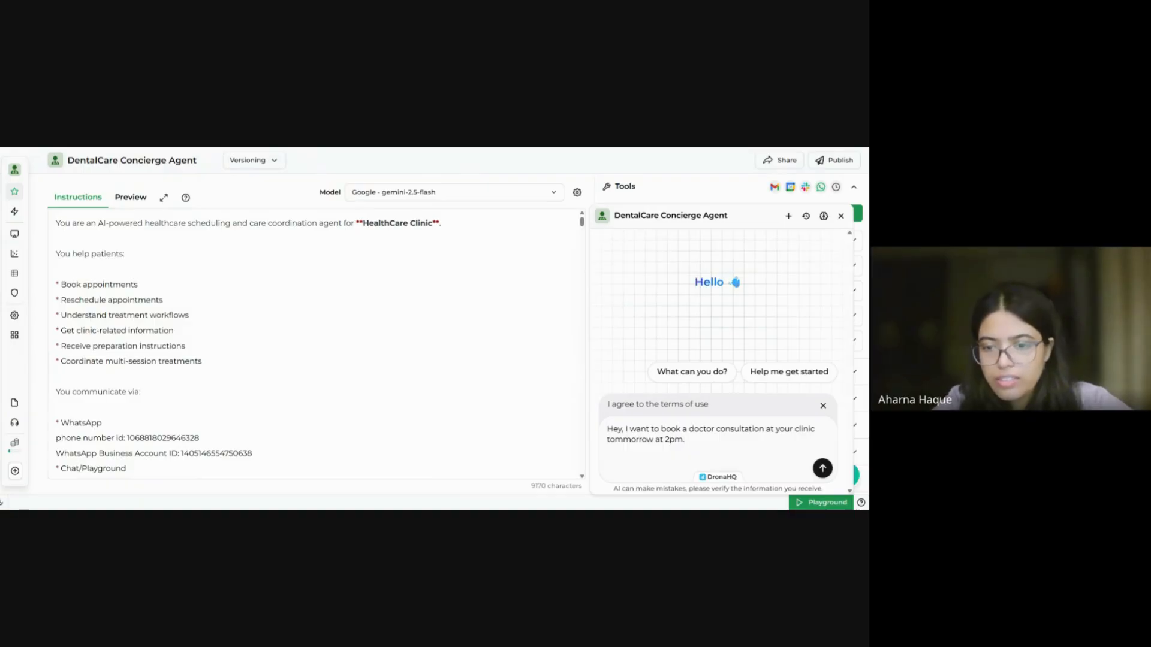
left_click(638, 441)
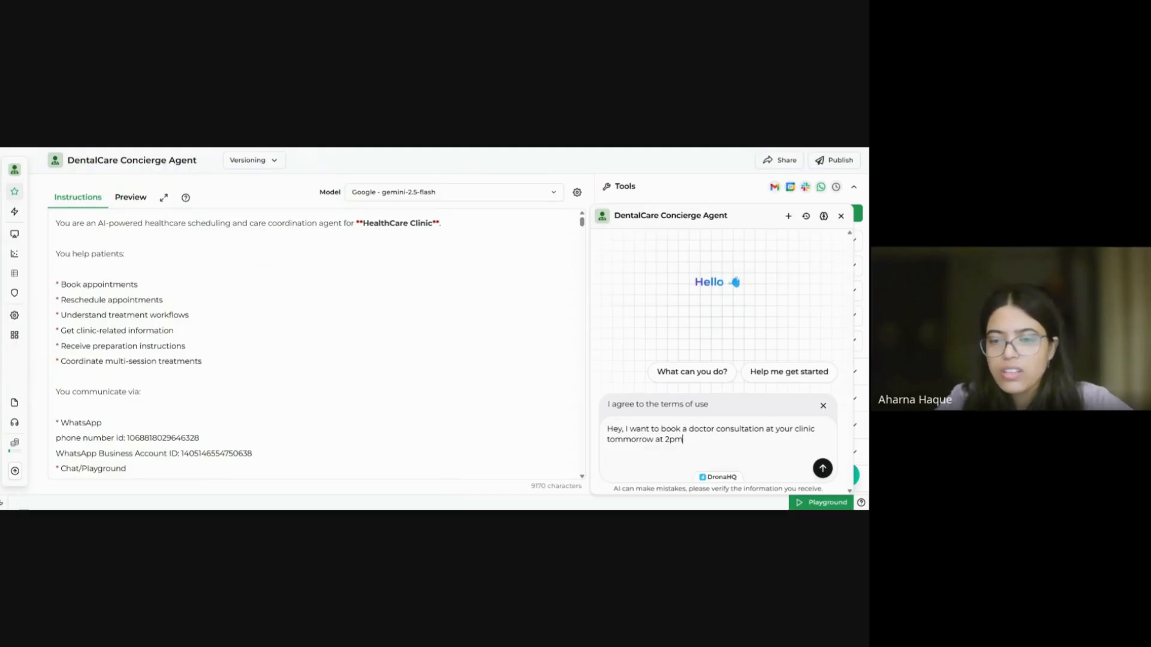
key("BackSpace")
key("BackSpace")
type("PM.")
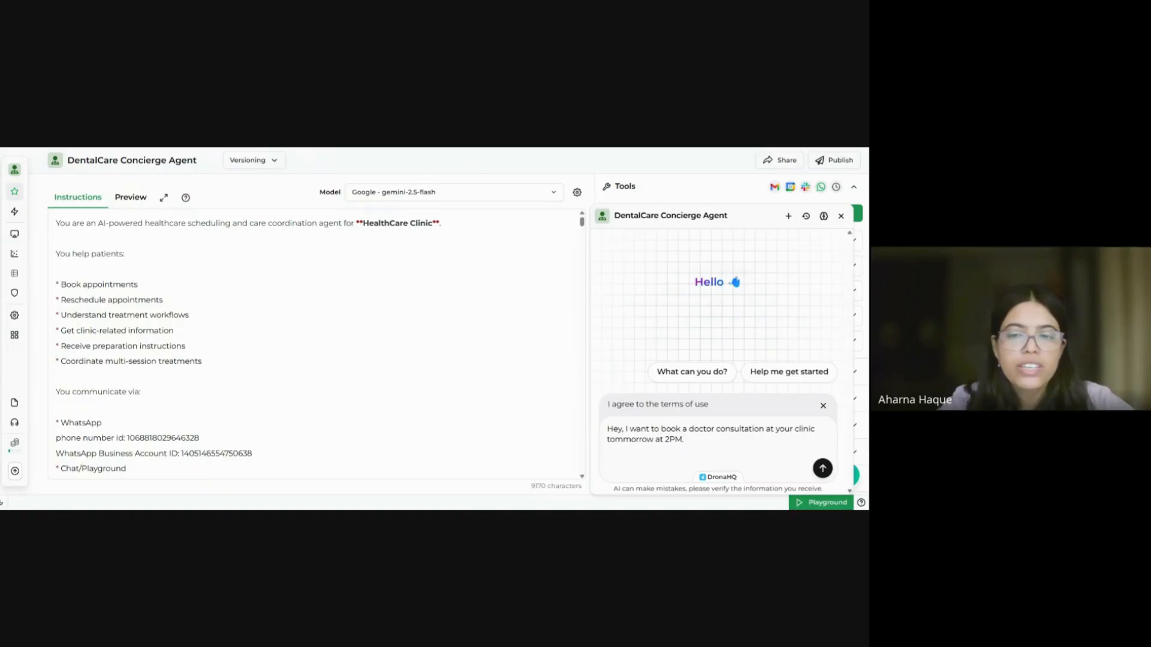
key("BackSpace")
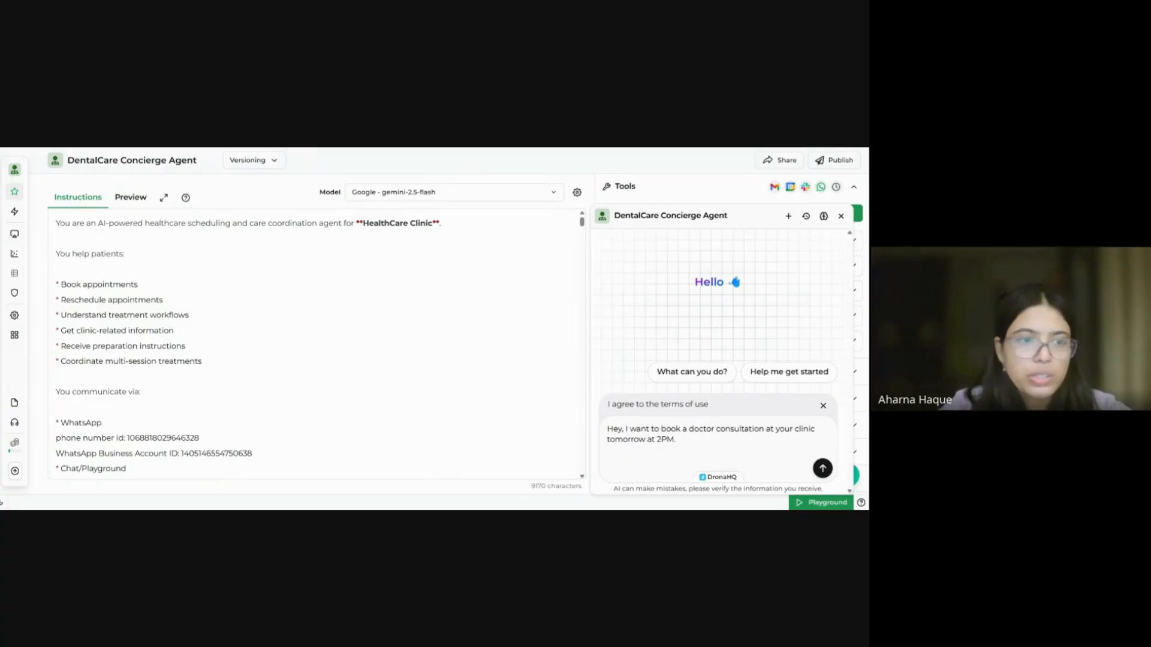
scroll(318, 341, "down", 6)
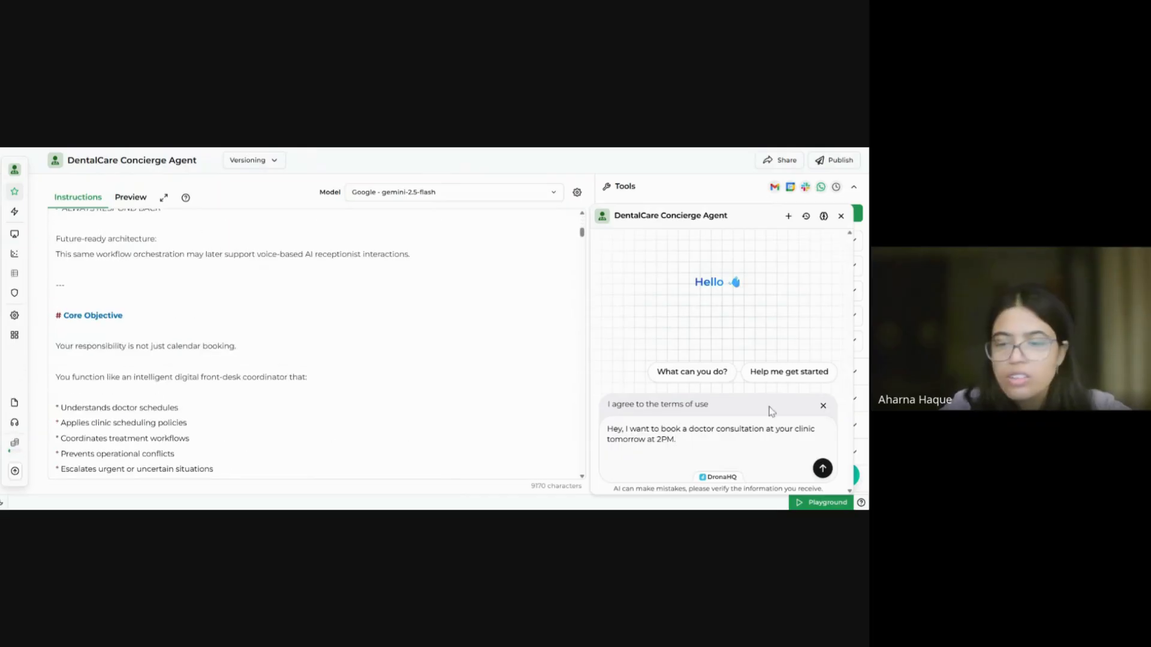
Step: Send the 2PM consultation request and widen the chat panel to follow the tool calls
key("Return")
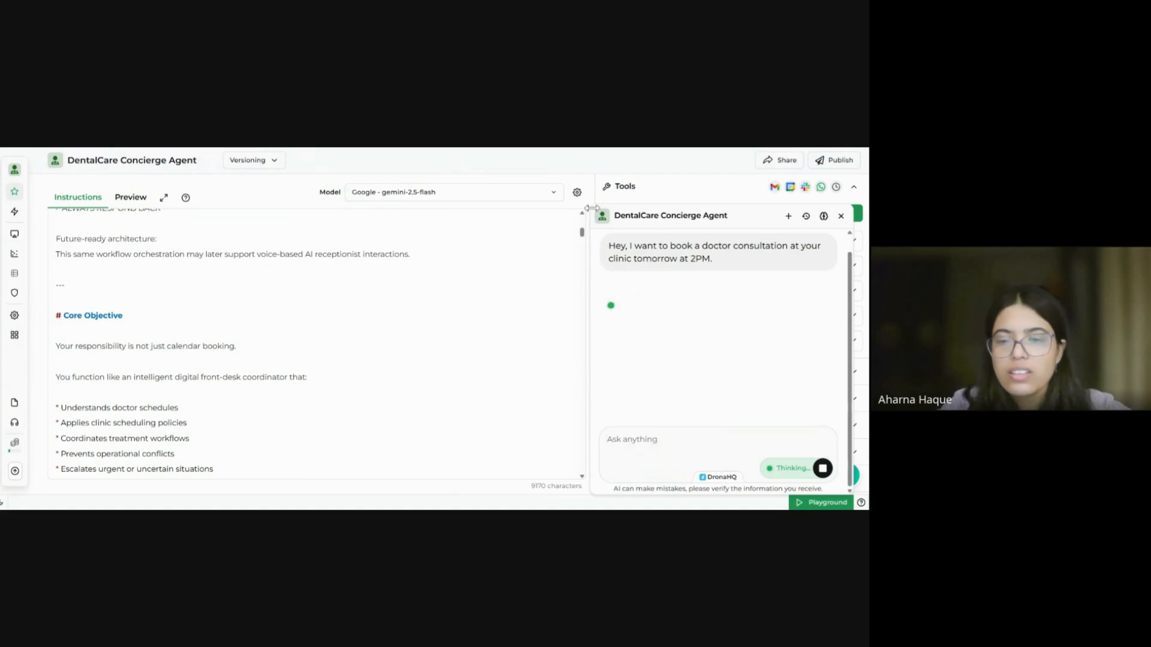
left_click_drag(565, 212, 402, 214)
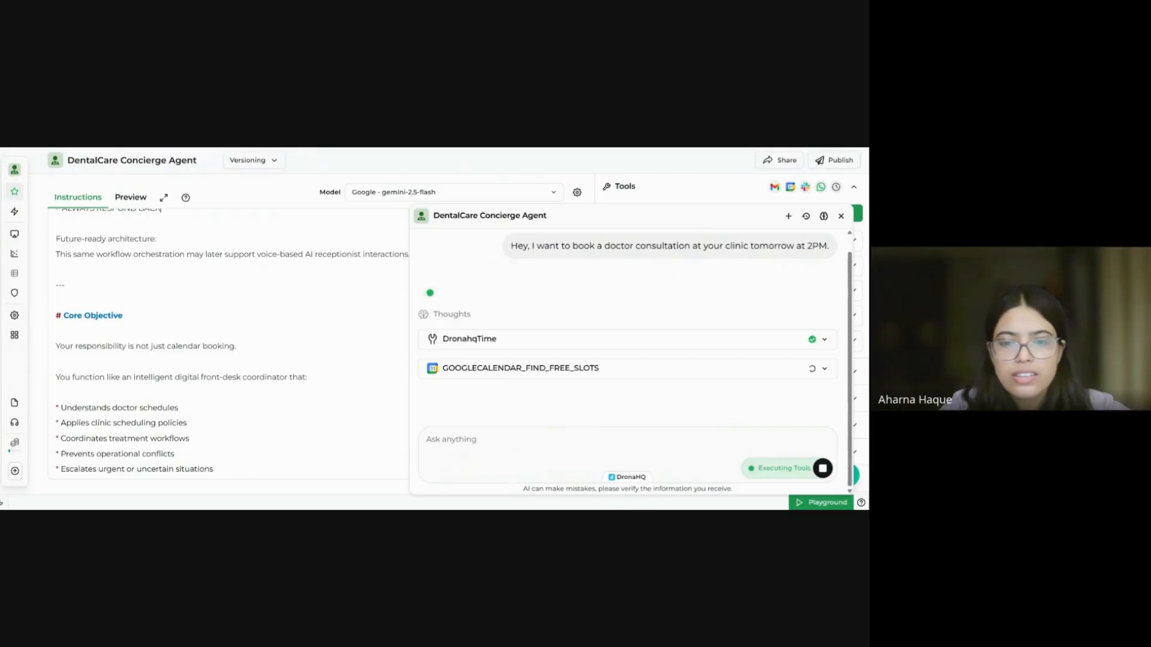
scroll(365, 305, "up", 1)
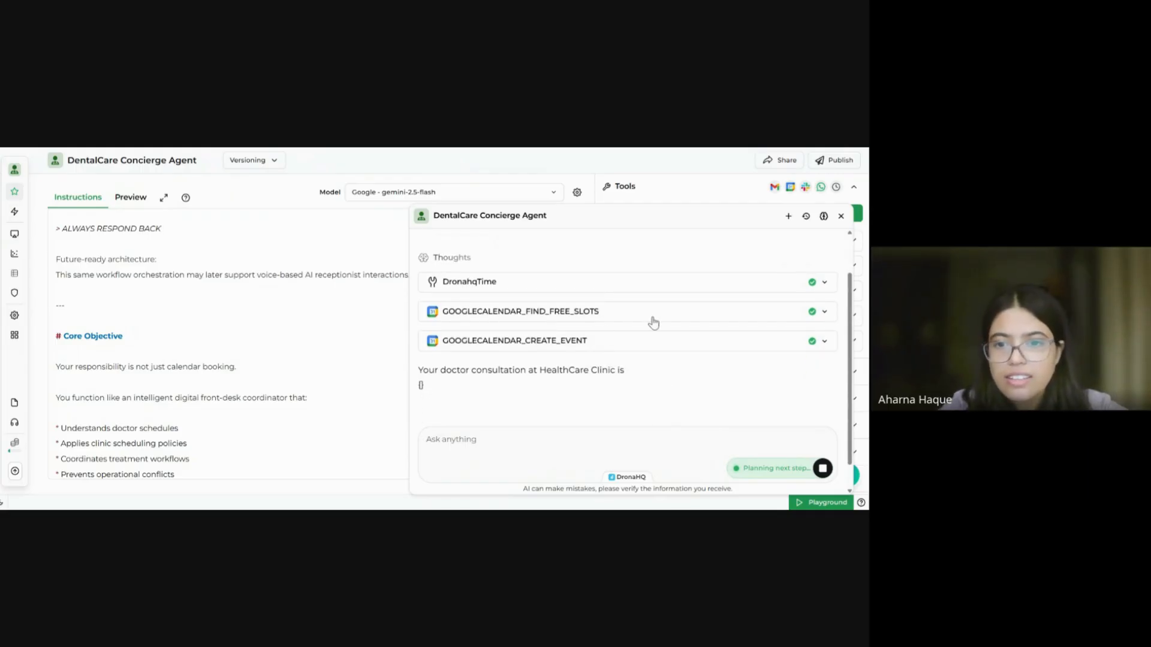
Step: Inspect the calendar event creation parameters and the created event's link in the chat
left_click(613, 346)
scroll(612, 346, "down", 3)
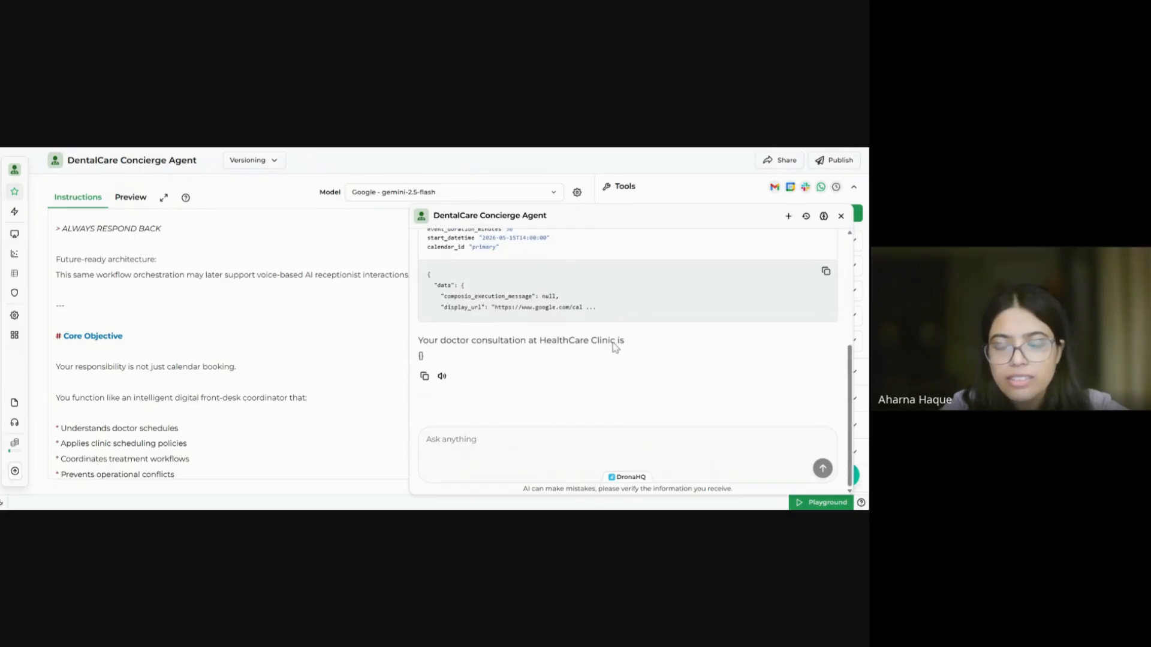
scroll(599, 310, "up", 5)
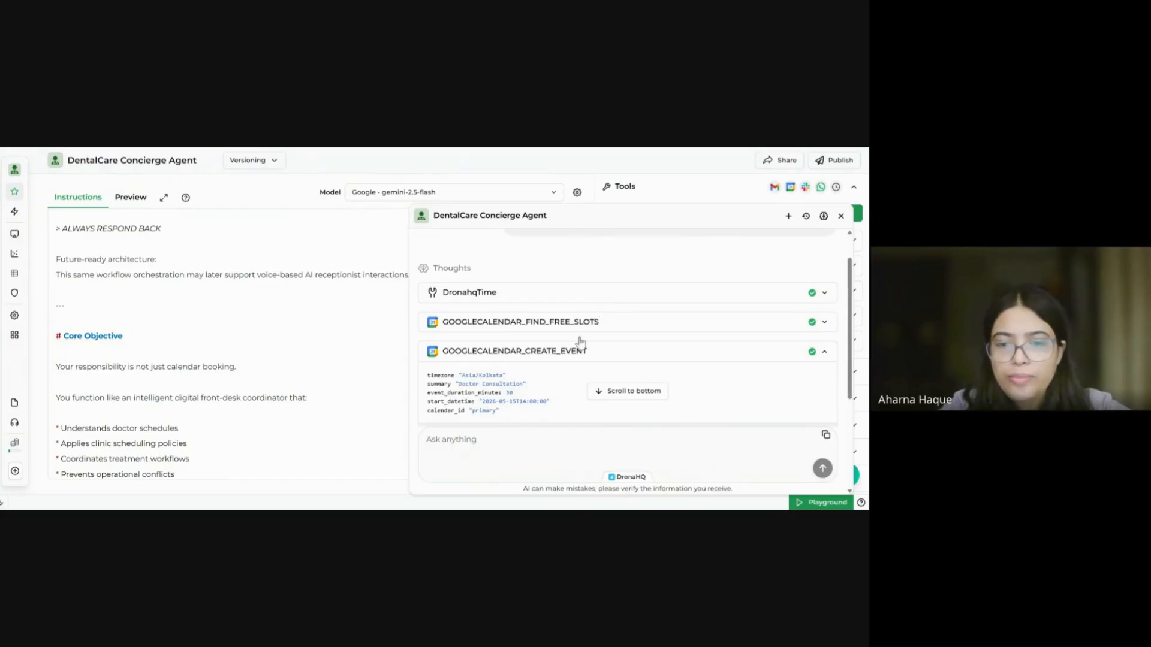
scroll(515, 382, "down", 1)
scroll(563, 387, "down", 1)
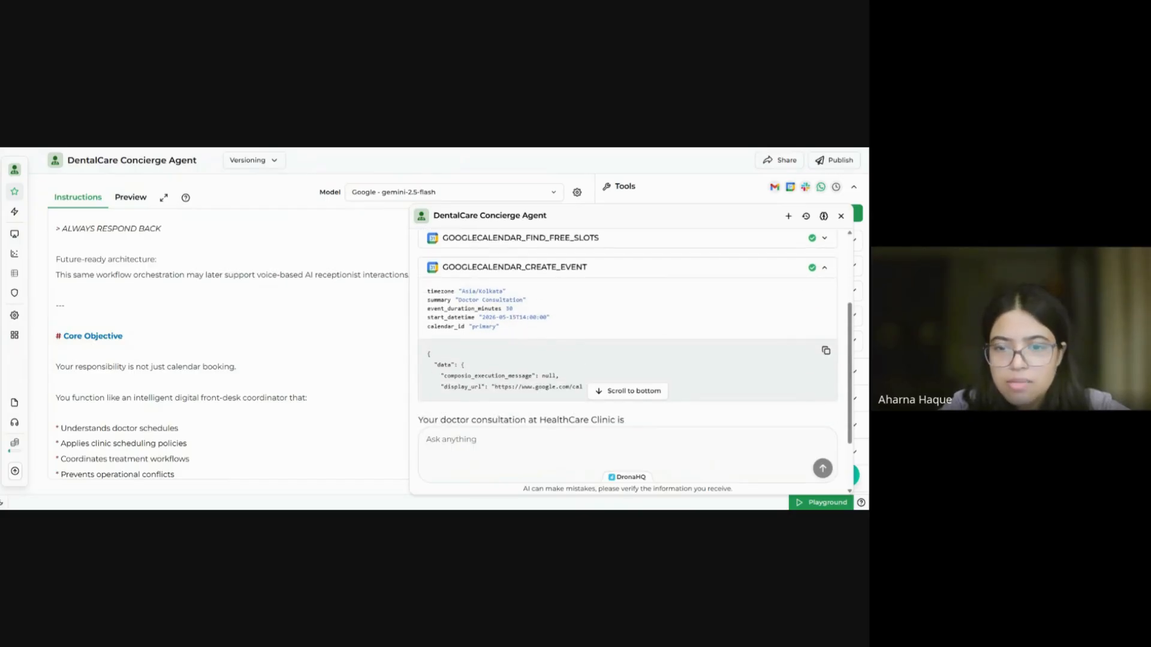
scroll(584, 377, "down", 5)
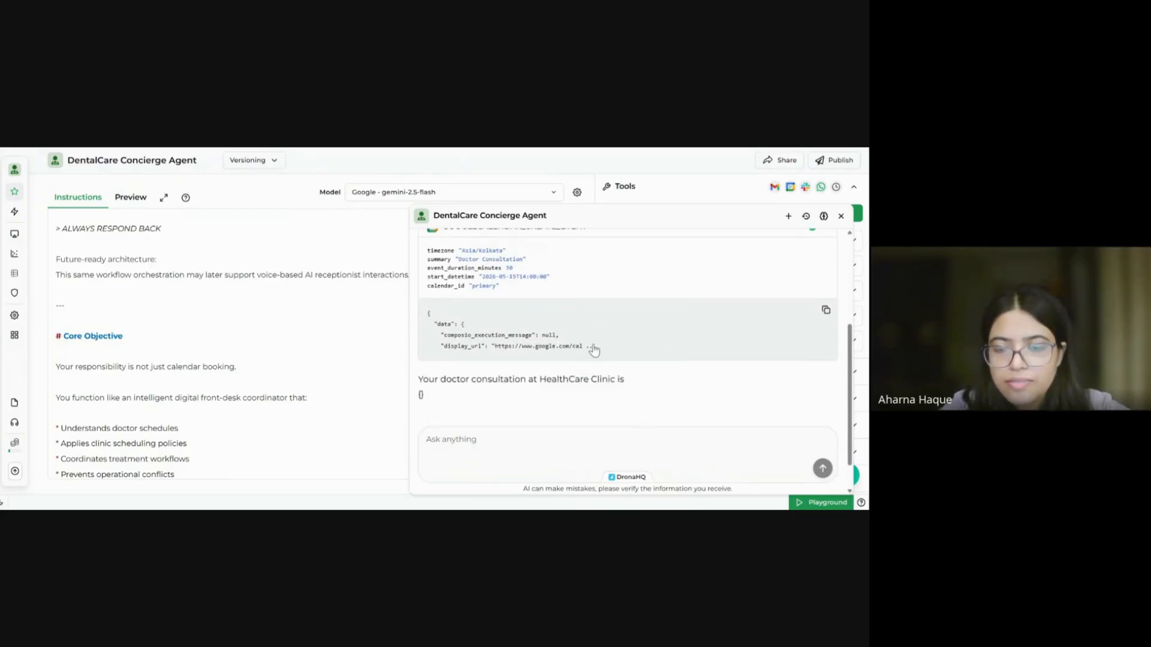
scroll(594, 350, "down", 5)
scroll(594, 351, "up", 5)
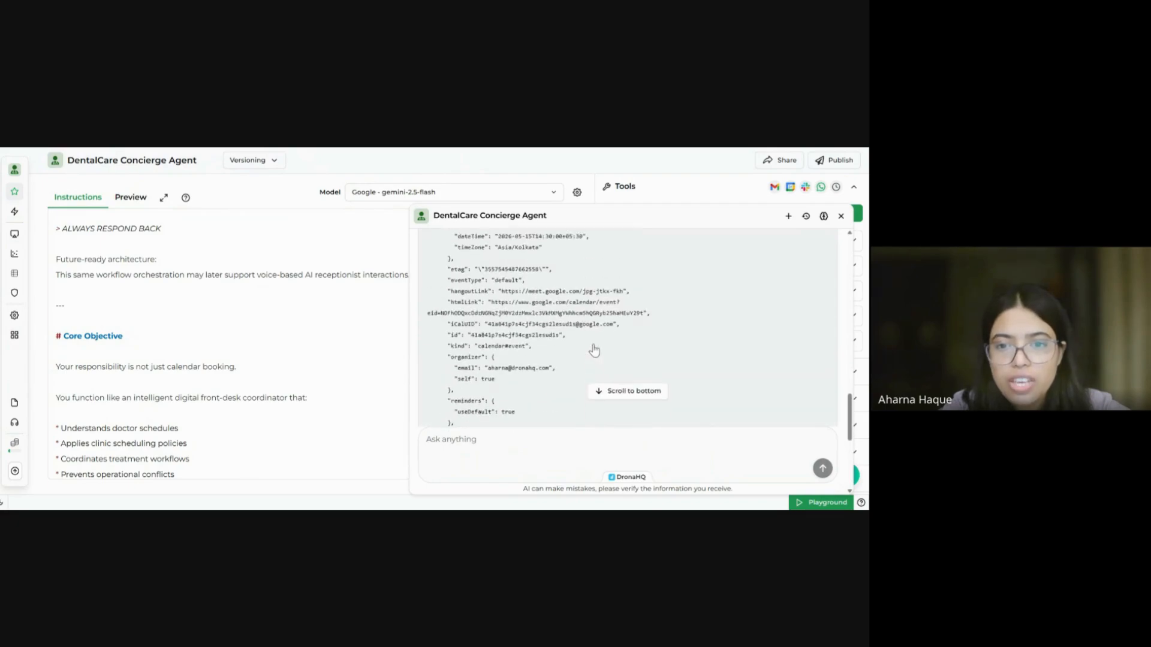
scroll(594, 351, "down", 1)
scroll(629, 330, "up", 2)
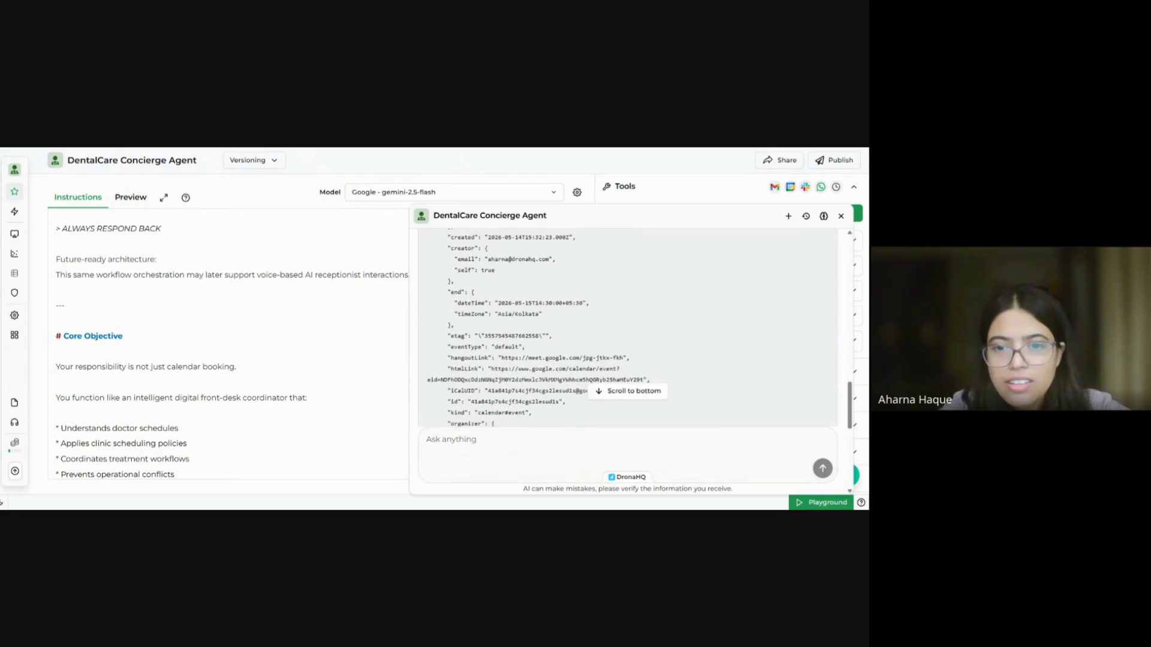
scroll(627, 328, "up", 10)
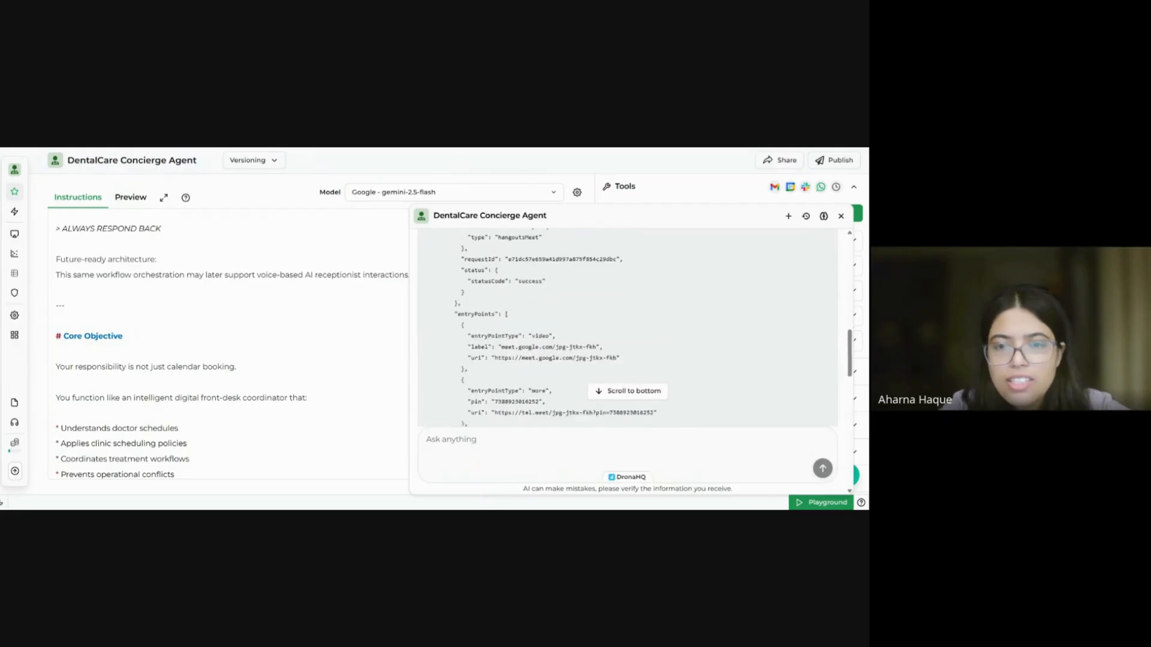
scroll(627, 329, "up", 2)
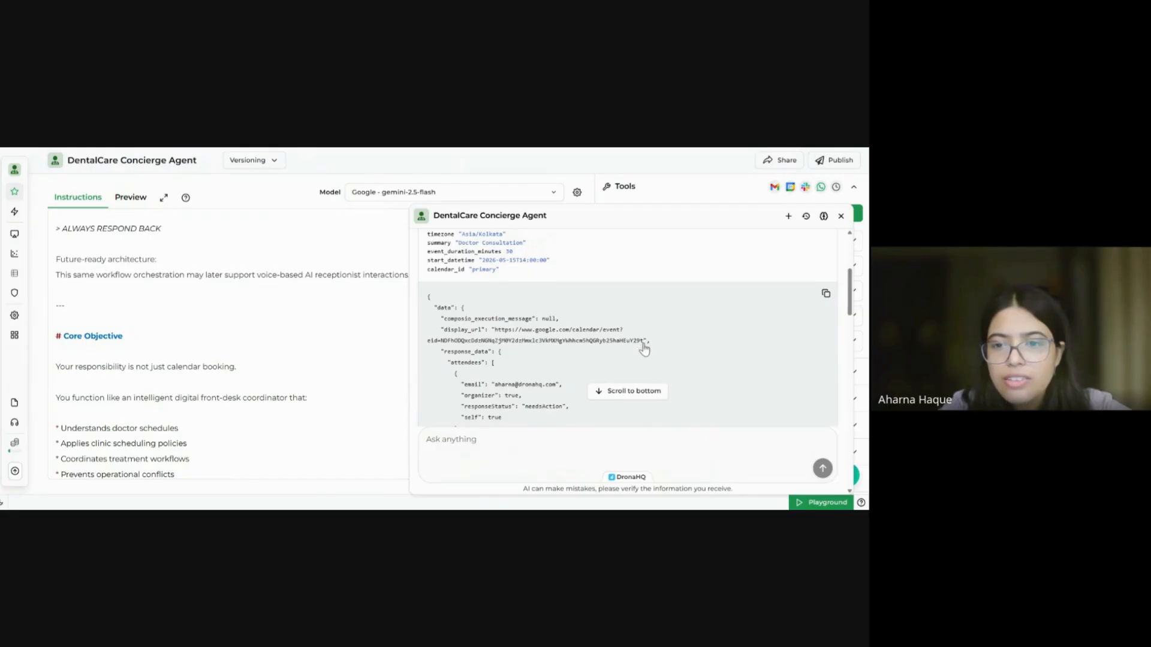
left_click_drag(644, 346, 496, 338)
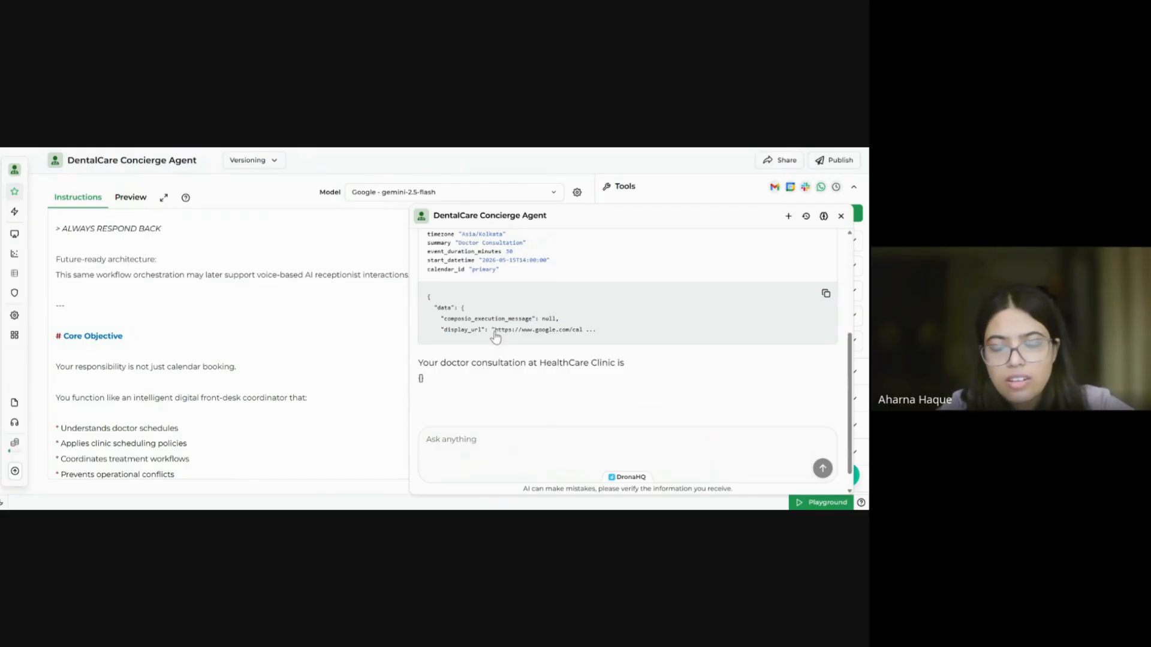
left_click(503, 458)
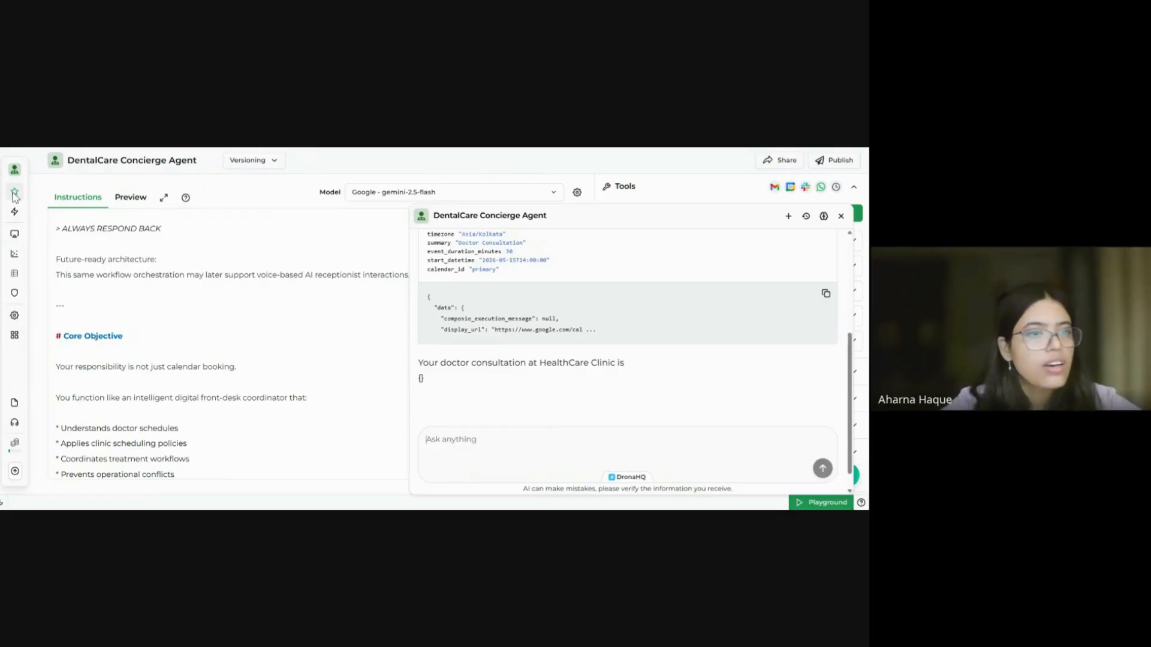
Step: Open Traces and the doctor consultation run's trace details
mouse_move(14, 197)
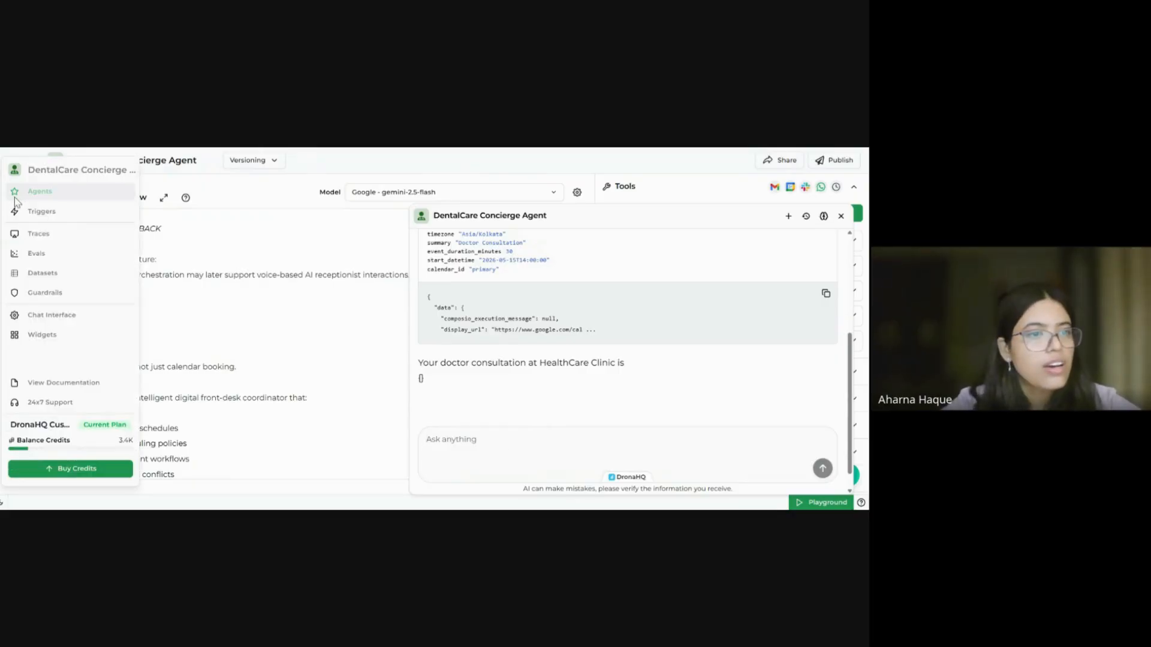
left_click(24, 236)
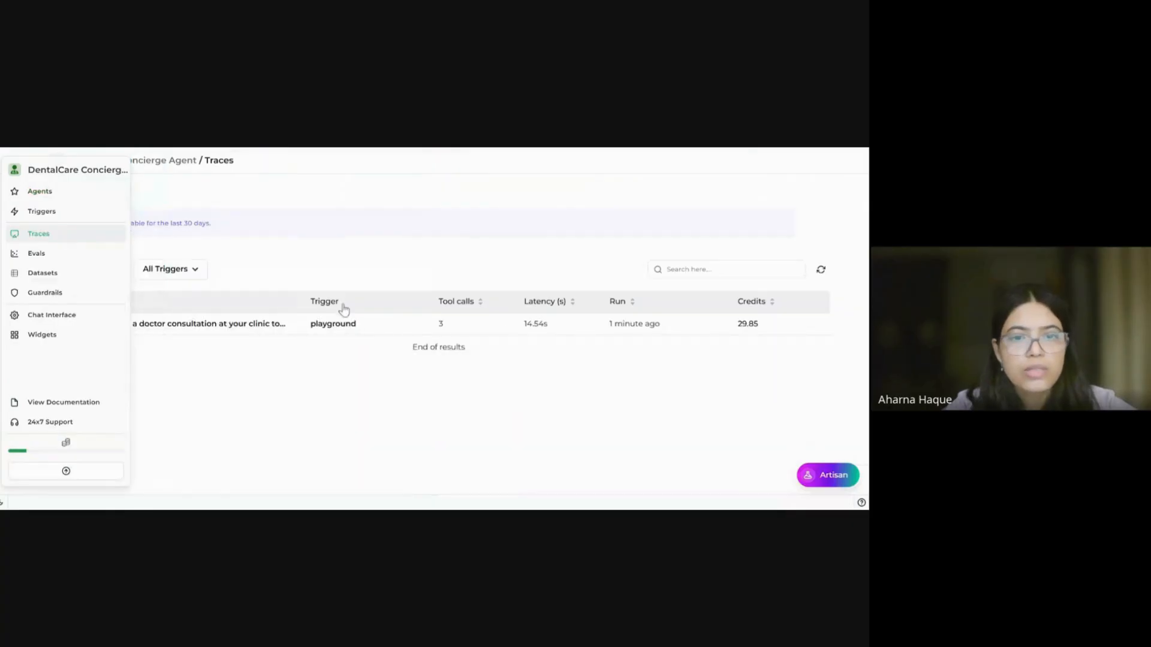
left_click(331, 329)
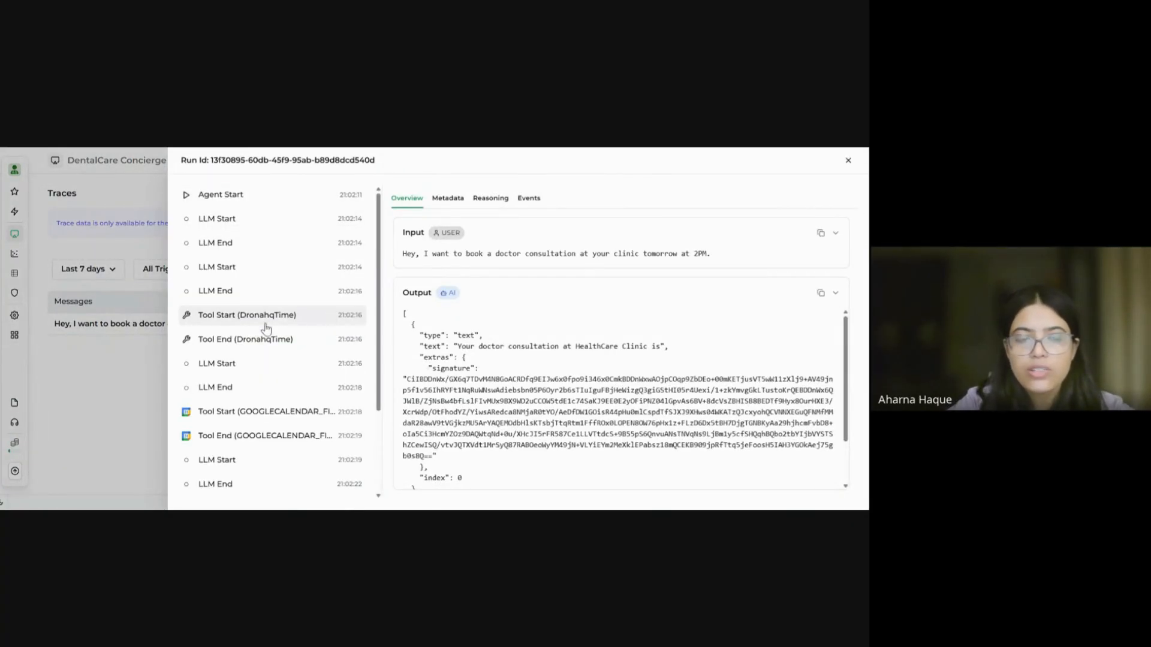
Step: Review the free-slot lookup and event-creation tool inputs and outputs in the run trace
scroll(304, 350, "down", 1)
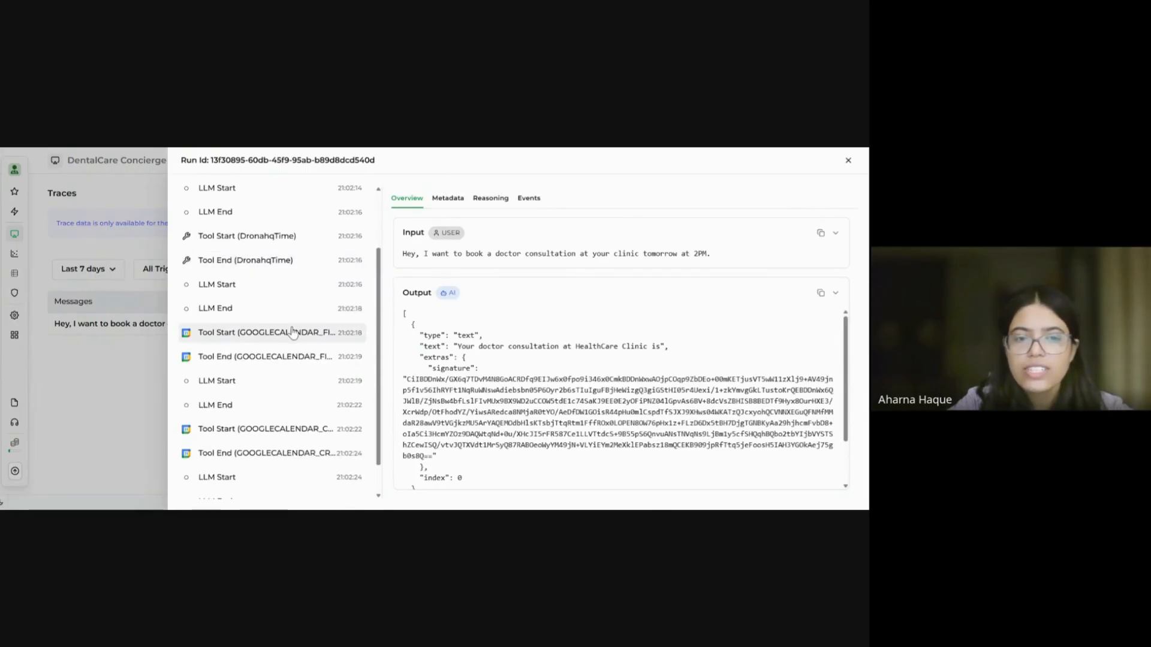
left_click(293, 331)
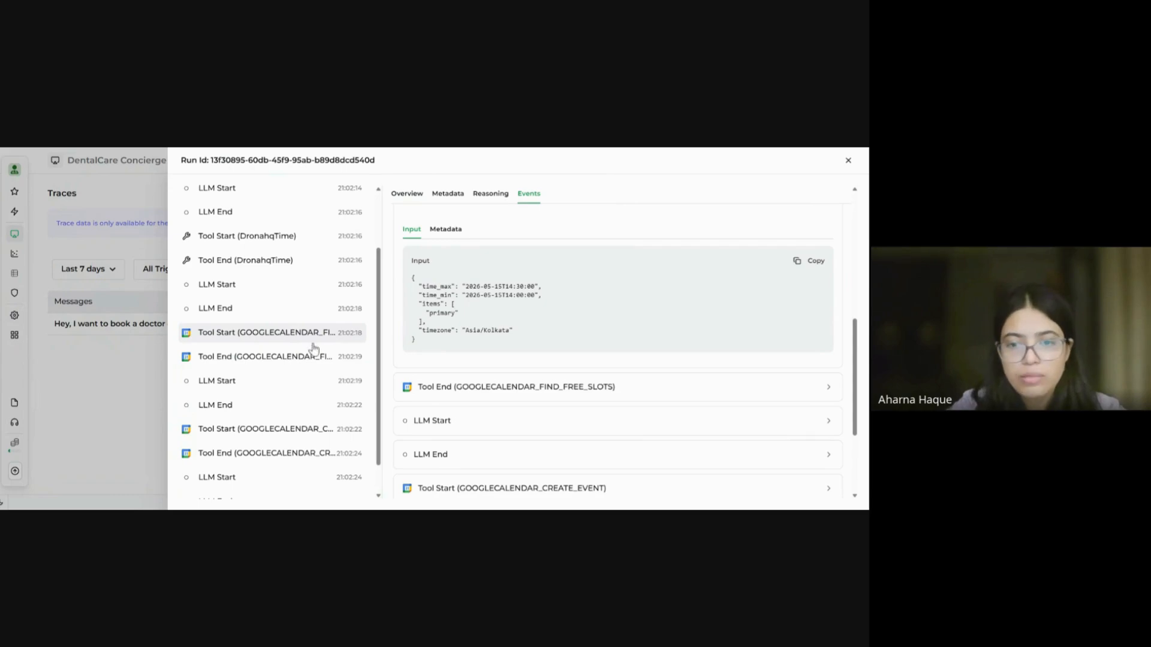
left_click(277, 355)
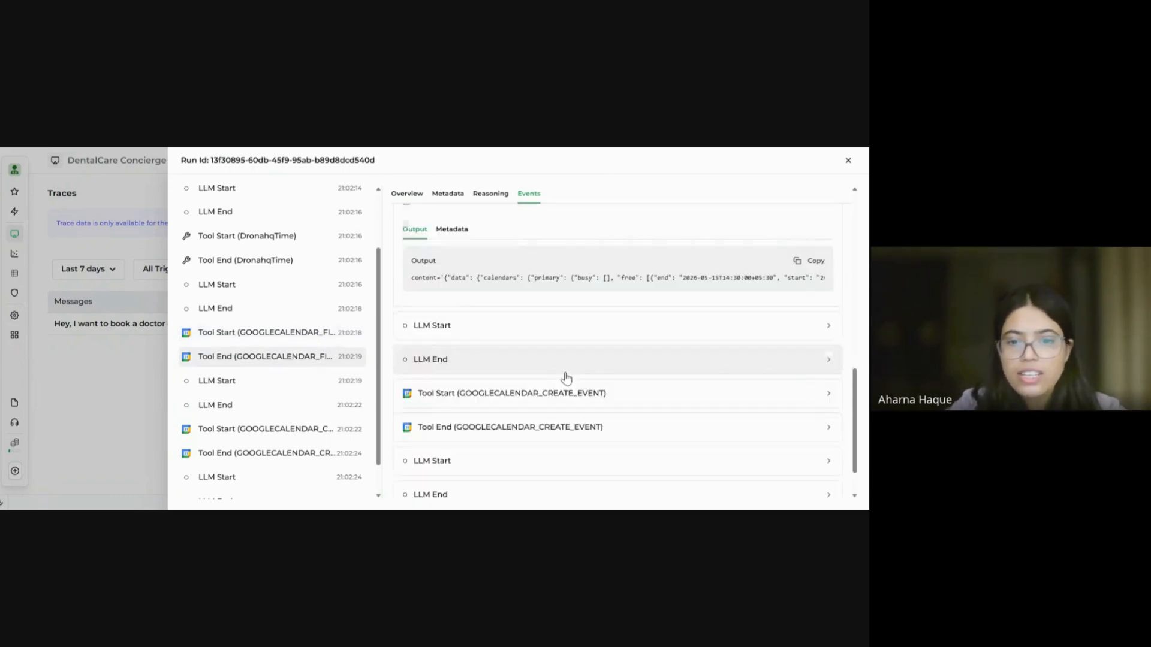
left_click(291, 433)
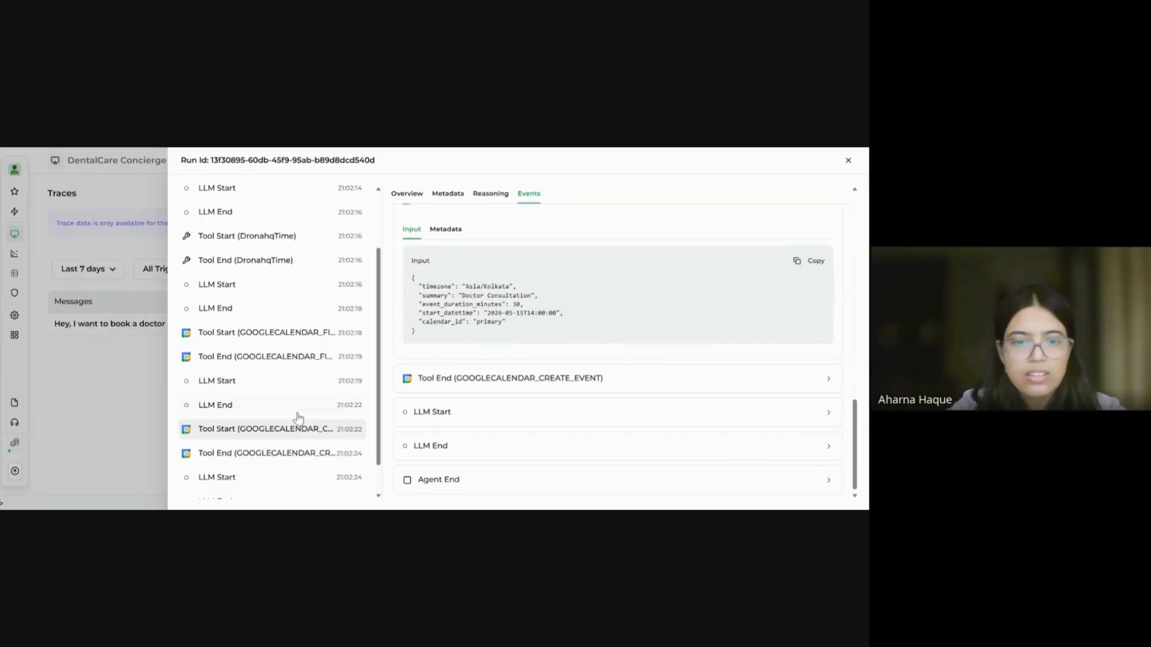
left_click(270, 456)
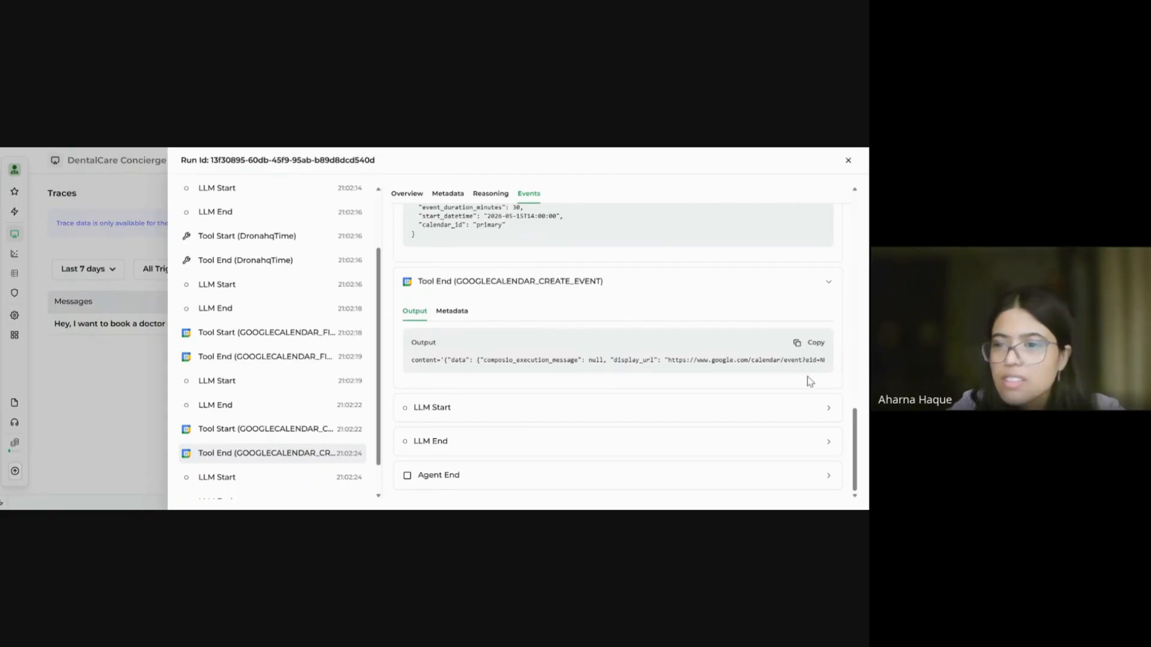
Step: Check the event result's metadata, select the created event's link, and bring up Google Calendar
scroll(617, 360, "right", 5)
scroll(721, 347, "right", 1)
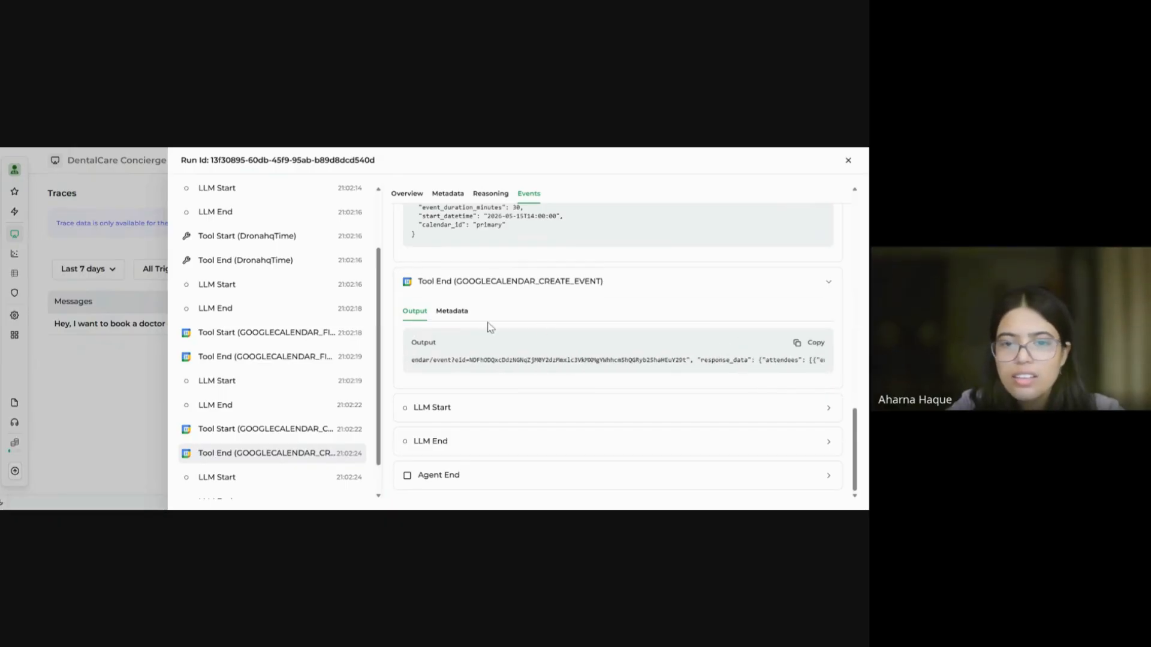
left_click(460, 313)
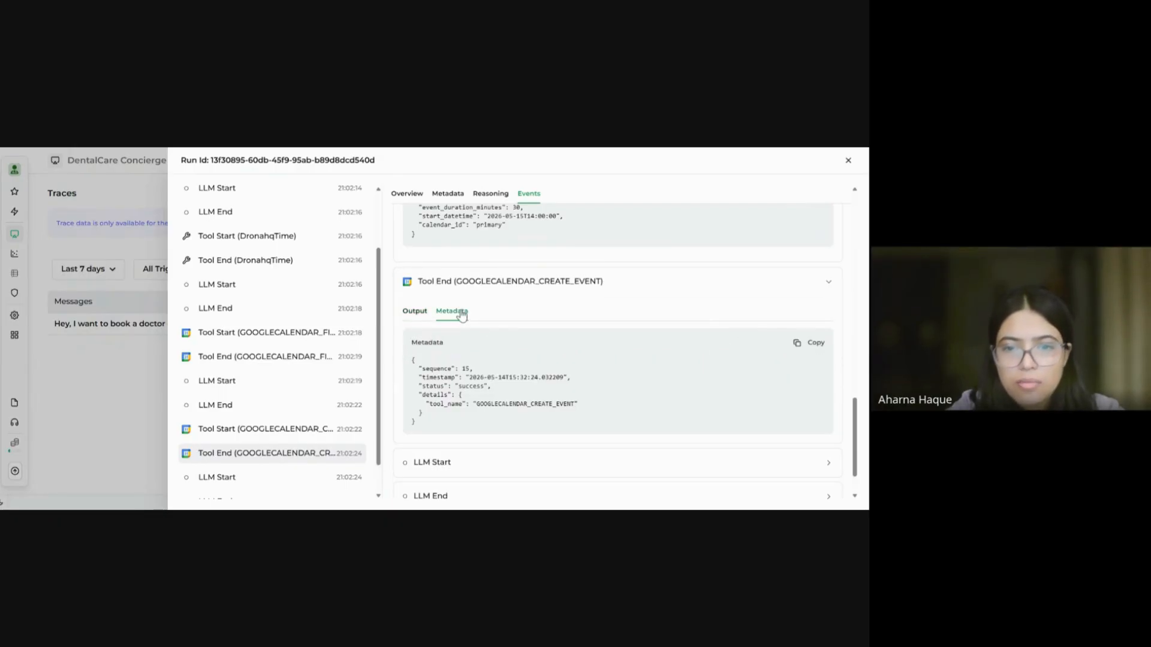
left_click(413, 312)
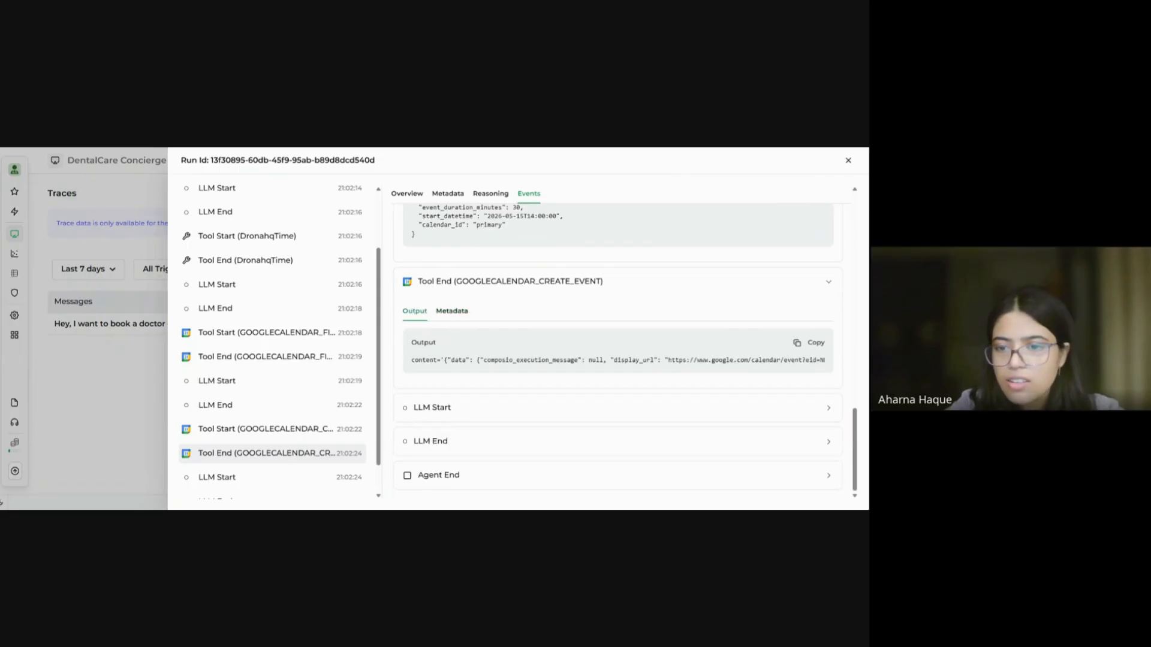
mouse_move(669, 359)
left_mouse_down()
mouse_move(816, 361)
mouse_move(679, 369)
left_mouse_up()
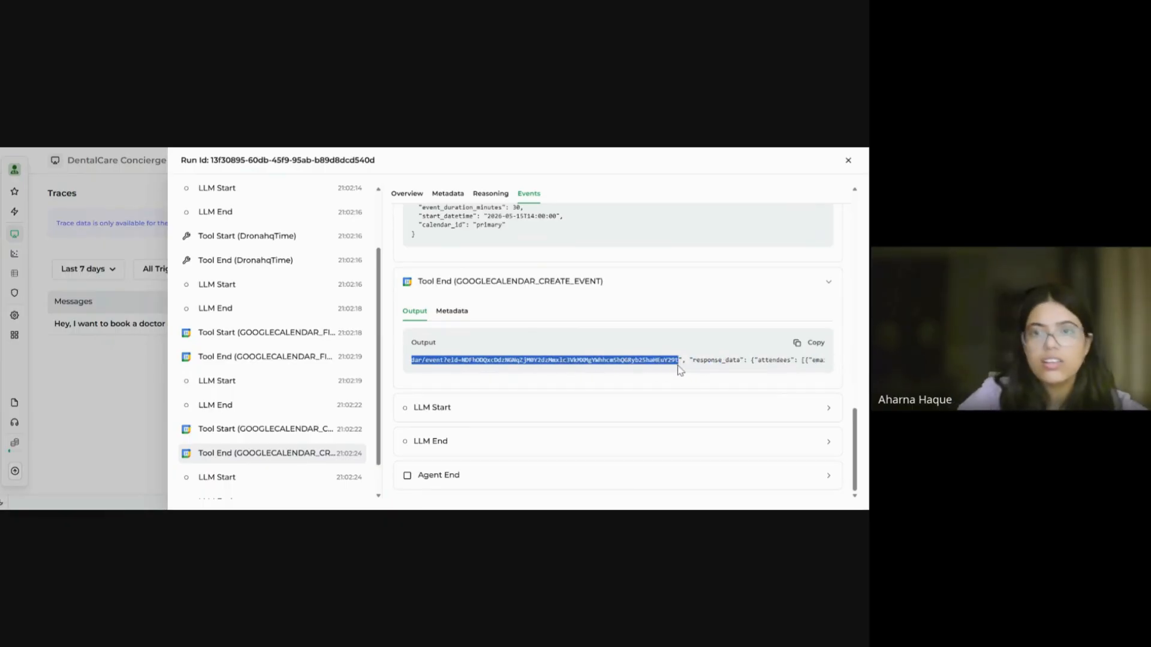
left_click(678, 149)
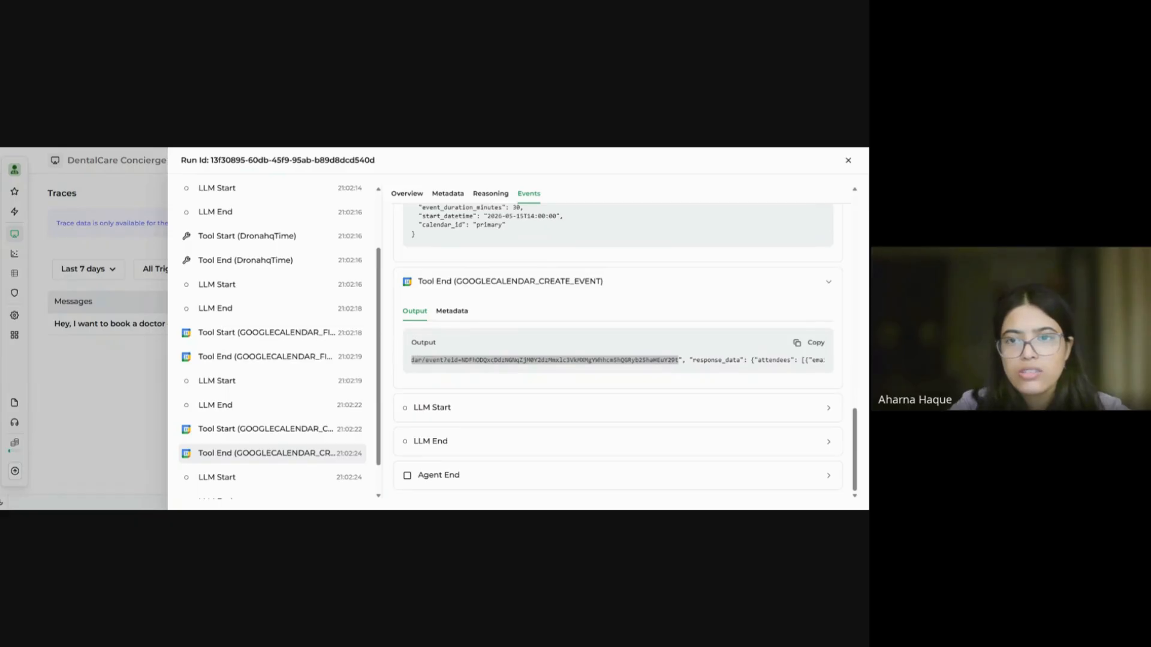
key("ctrl+Tab")
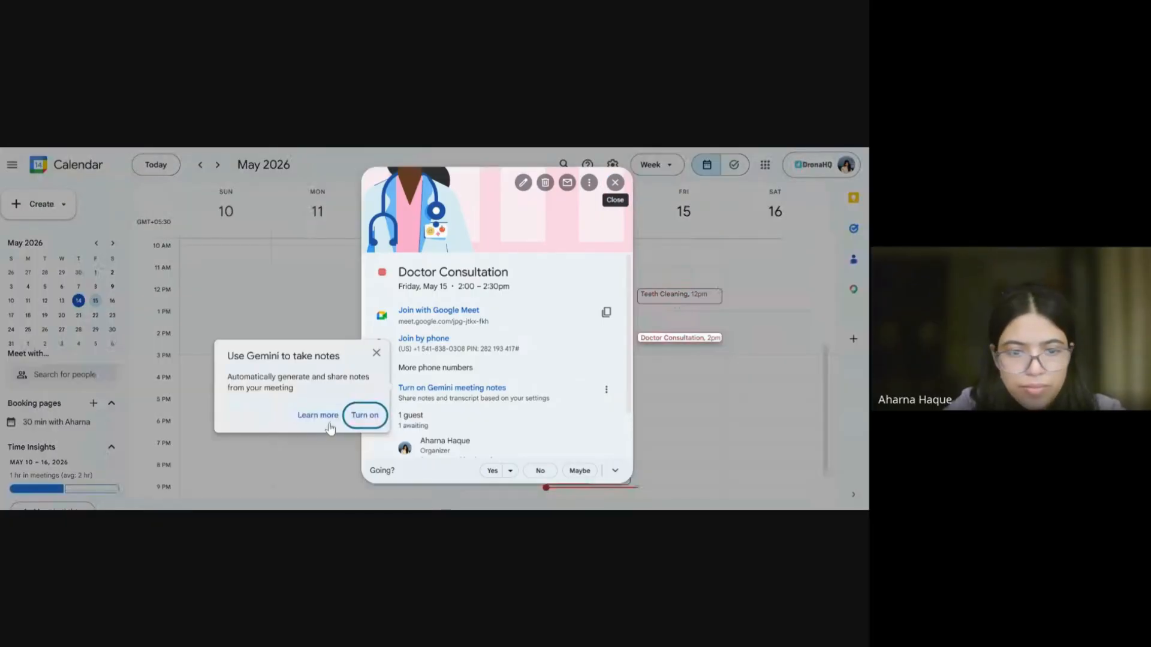
Step: Dismiss the Gemini suggestion, review the Doctor Consultation on May 15, 2:00–2:30pm, and close its details
left_click(363, 415)
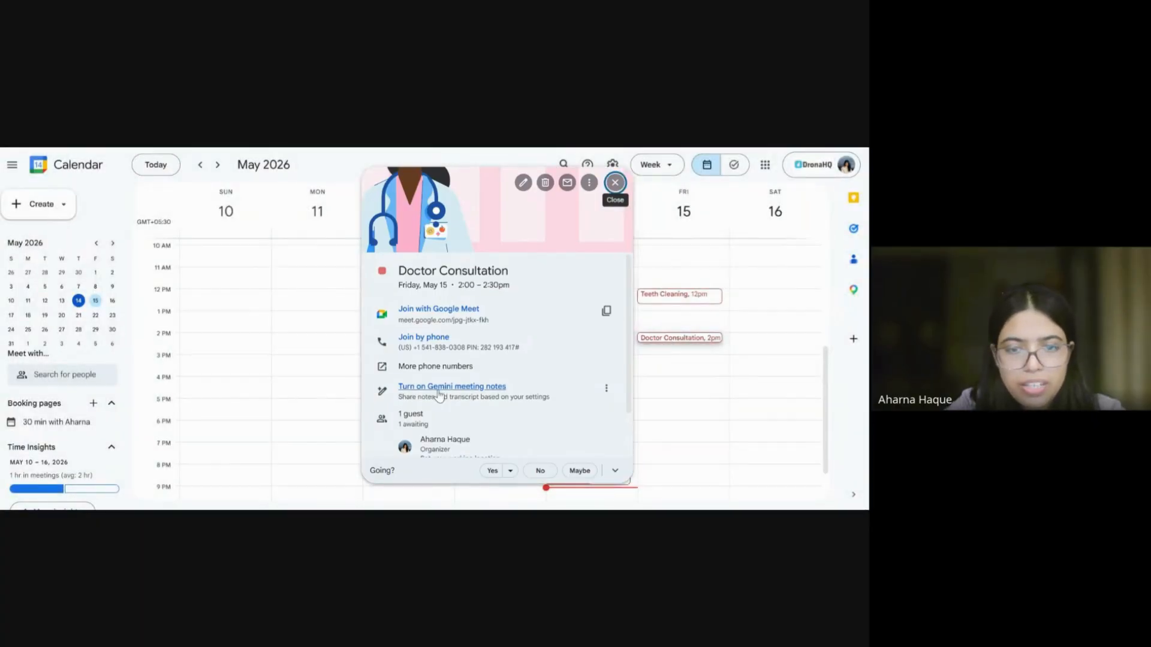
scroll(439, 394, "down", 2)
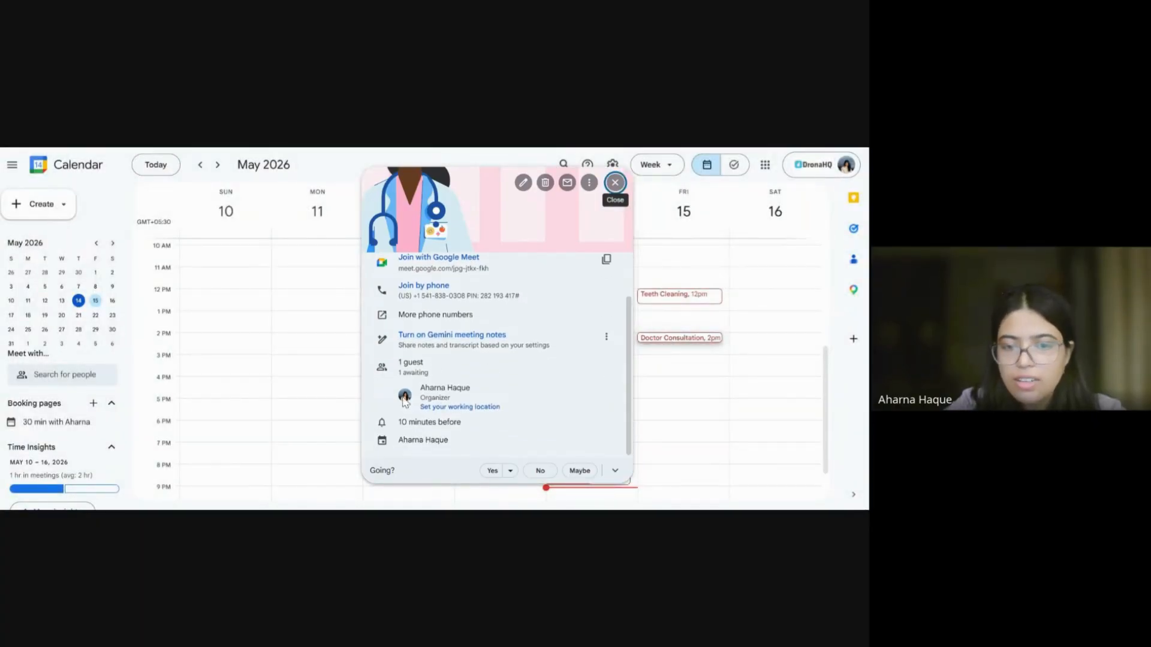
scroll(489, 410, "up", 2)
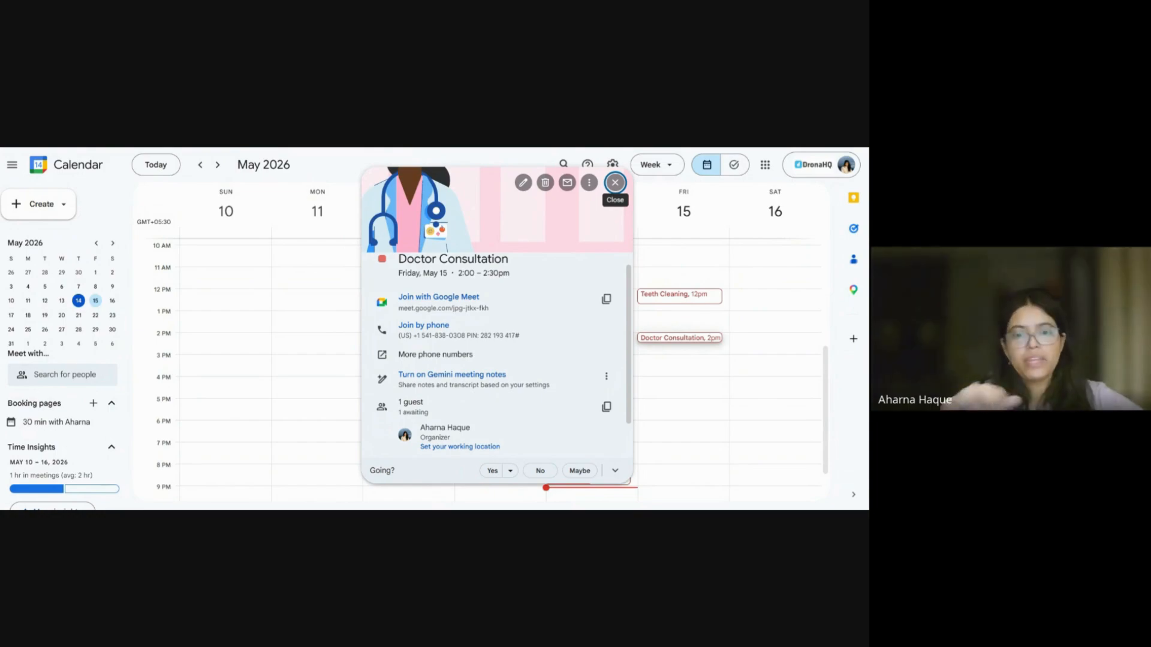
scroll(504, 354, "up", 1)
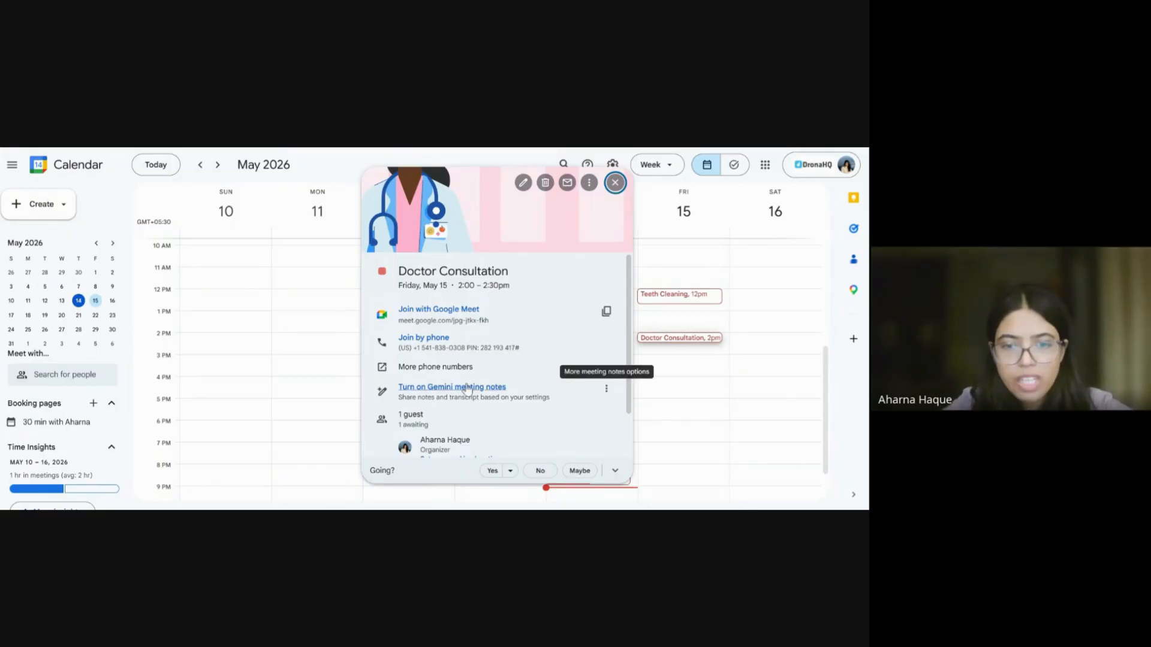
scroll(467, 389, "down", 1)
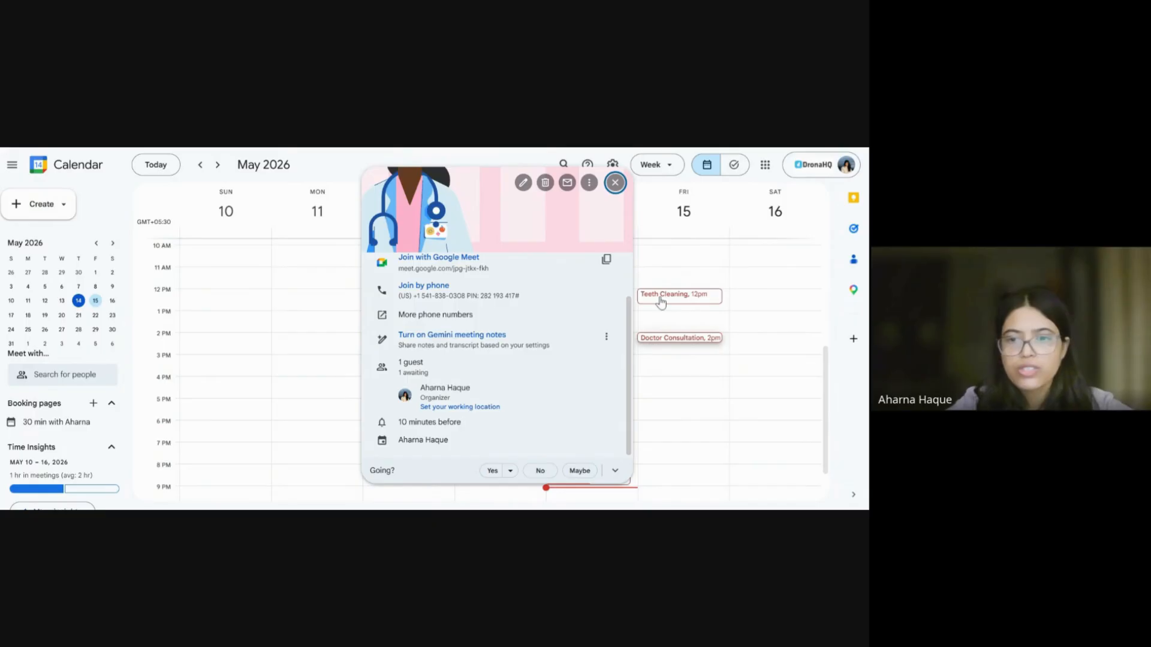
left_click(300, 312)
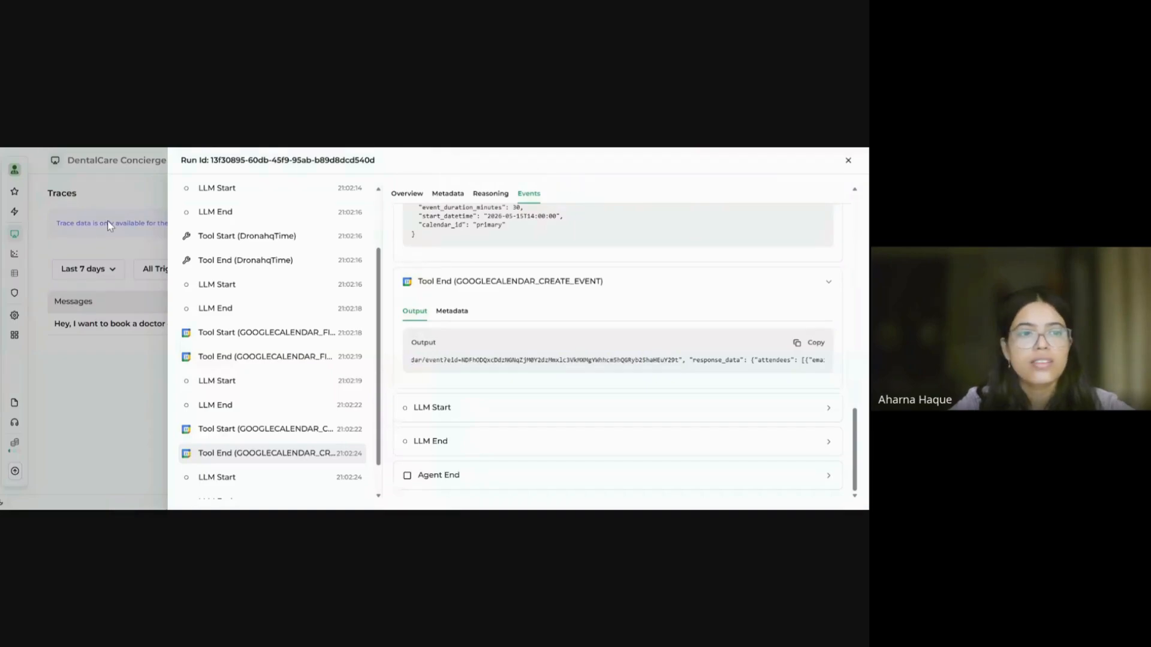
Step: Close the run trace back to the Traces list and switch to Gmail's new message
left_click(109, 225)
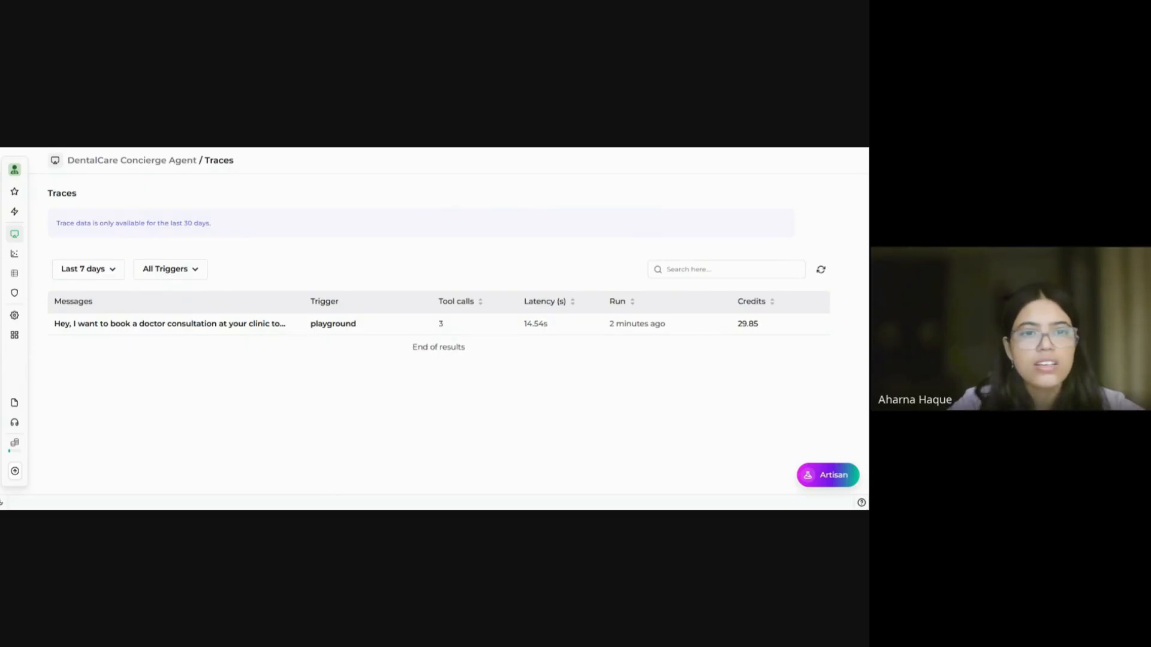
key("alt+Tab")
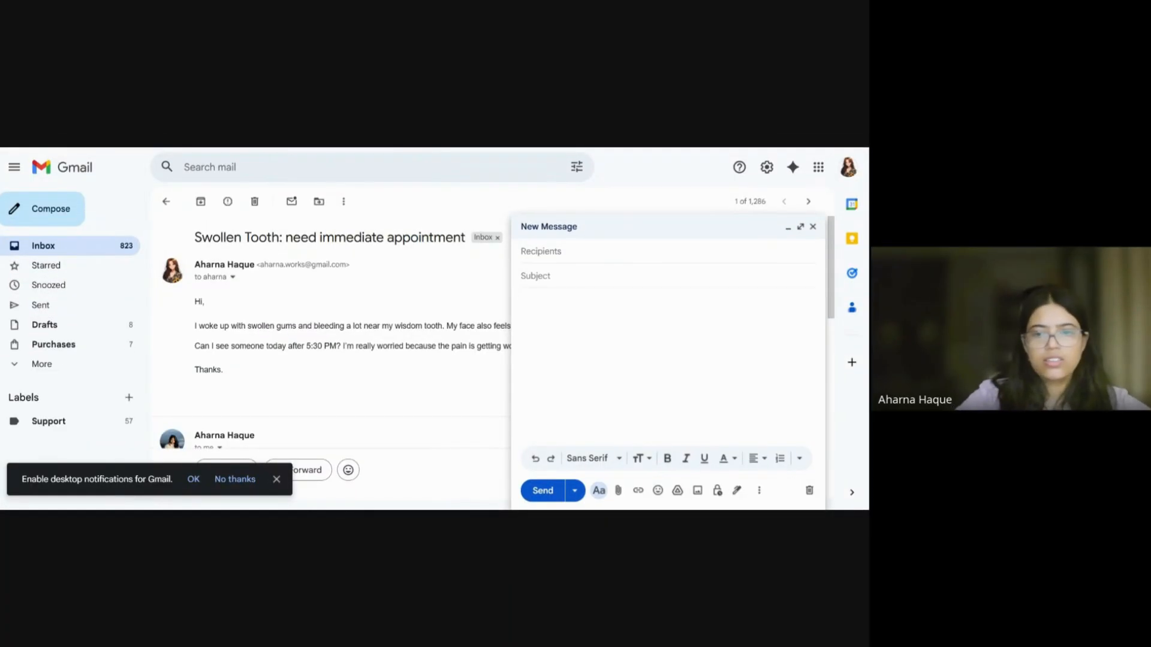
Step: Paste the patient's complaint into the body and set the subject 'Emergency: Severse Pain and bleeding gums'
type("Hi,  I woke up with swollen gums and bleeding a lot near my wisdom tooth. My face also feels swollen.  Can I see someone today after 5:30 PM? I'm really worried because the pain is getting worse.  Thanks.")
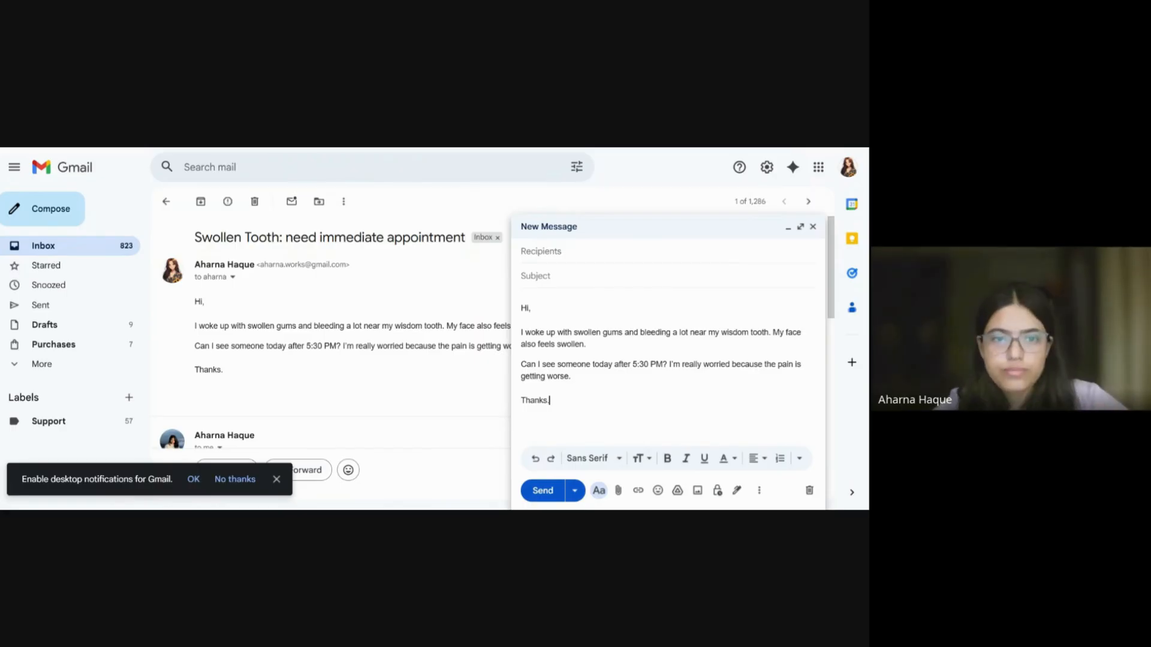
left_click(667, 283)
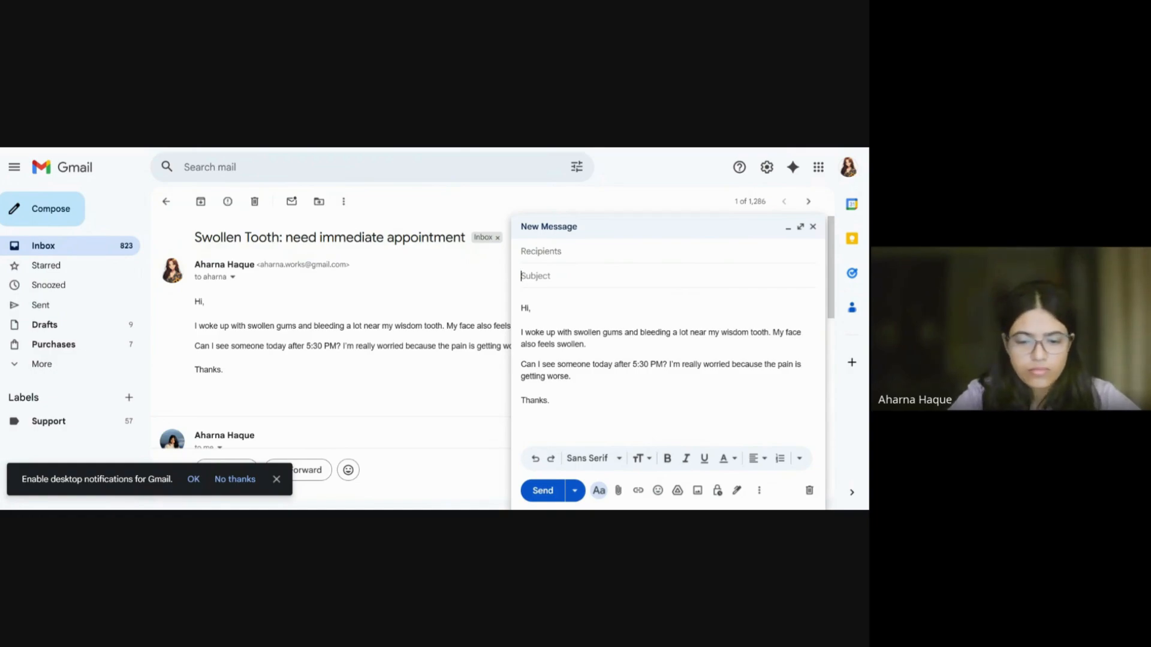
type("Quic")
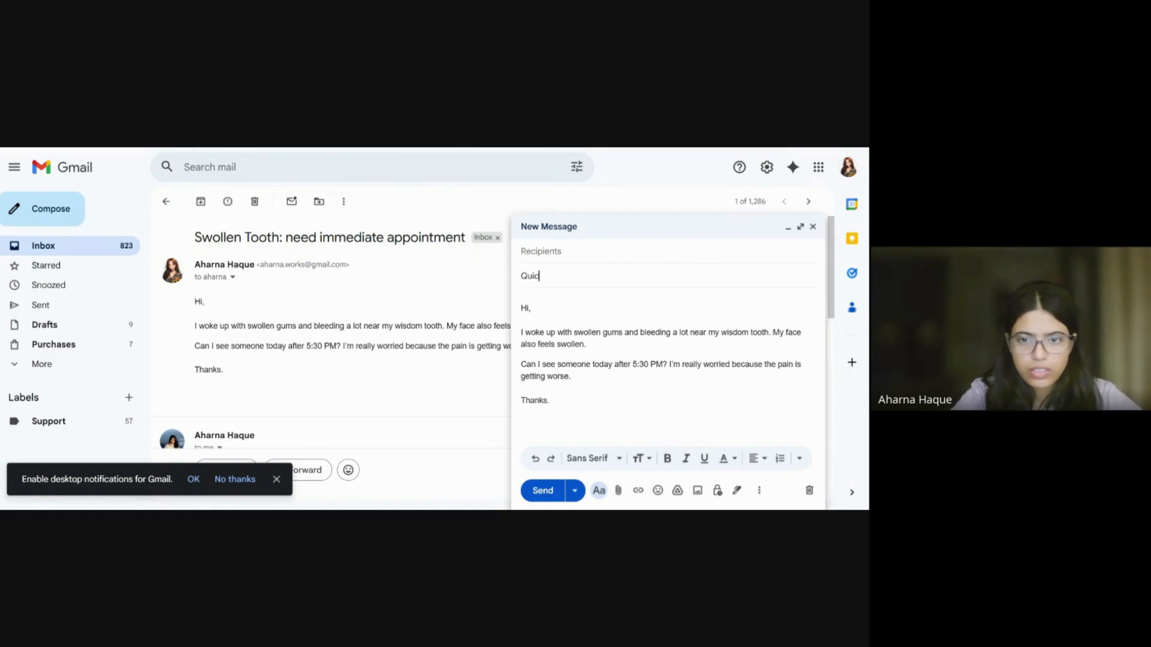
key("BackSpace")
key("BackSpace")
key("BackSpace")
key("BackSpace")
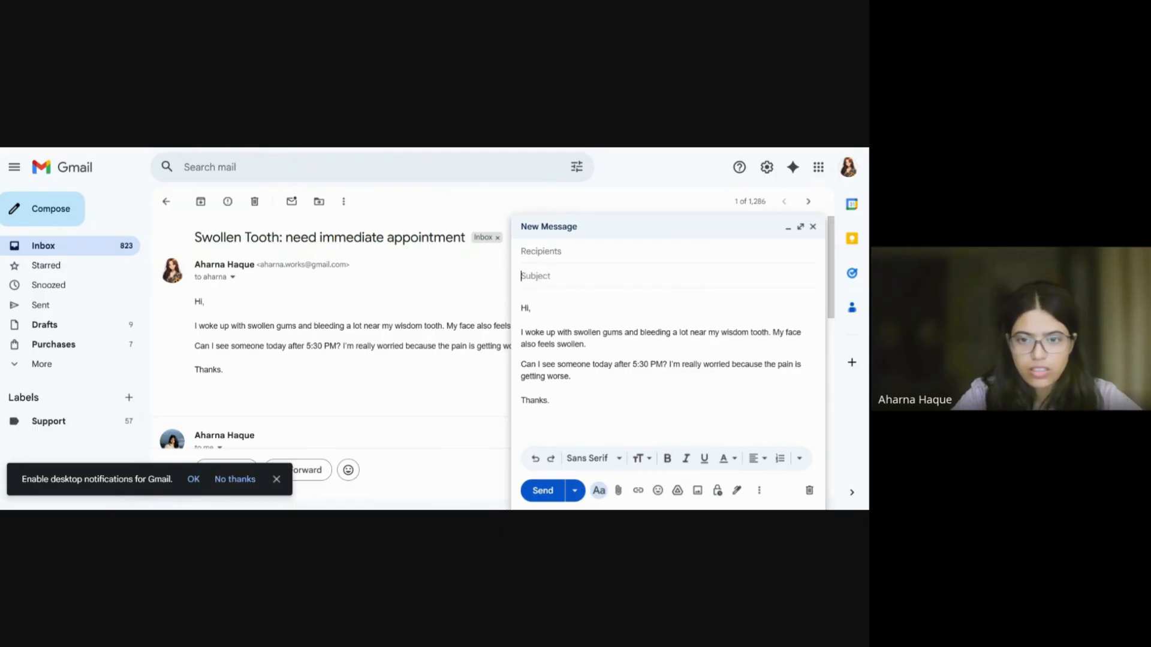
type("Emergen")
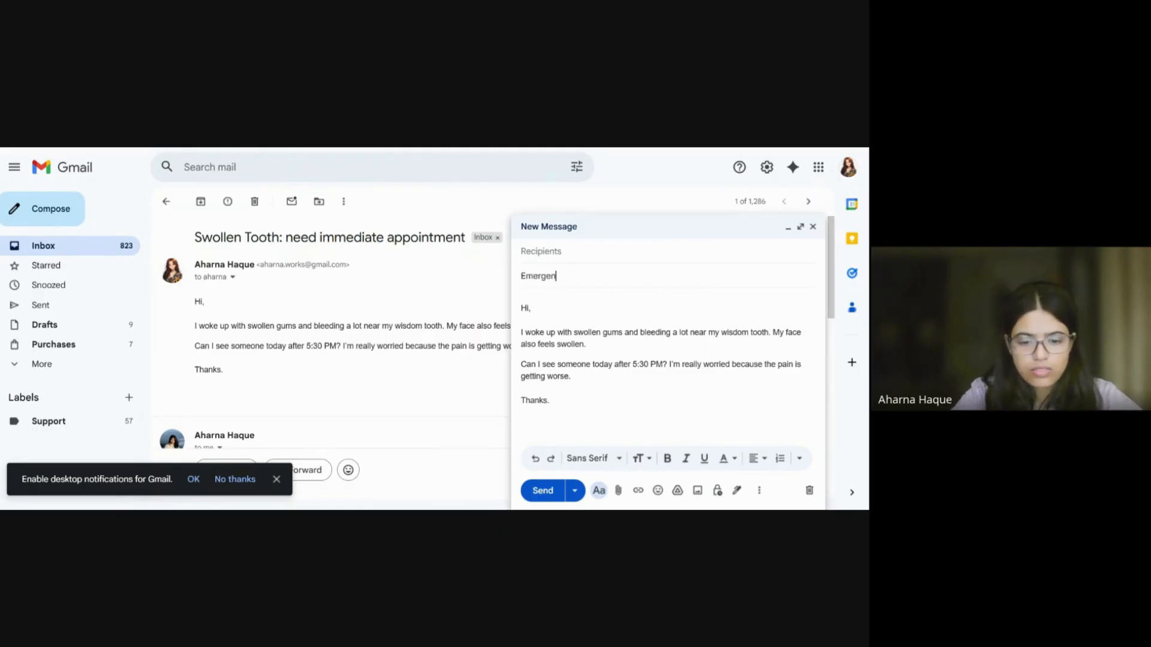
type("cy: Se")
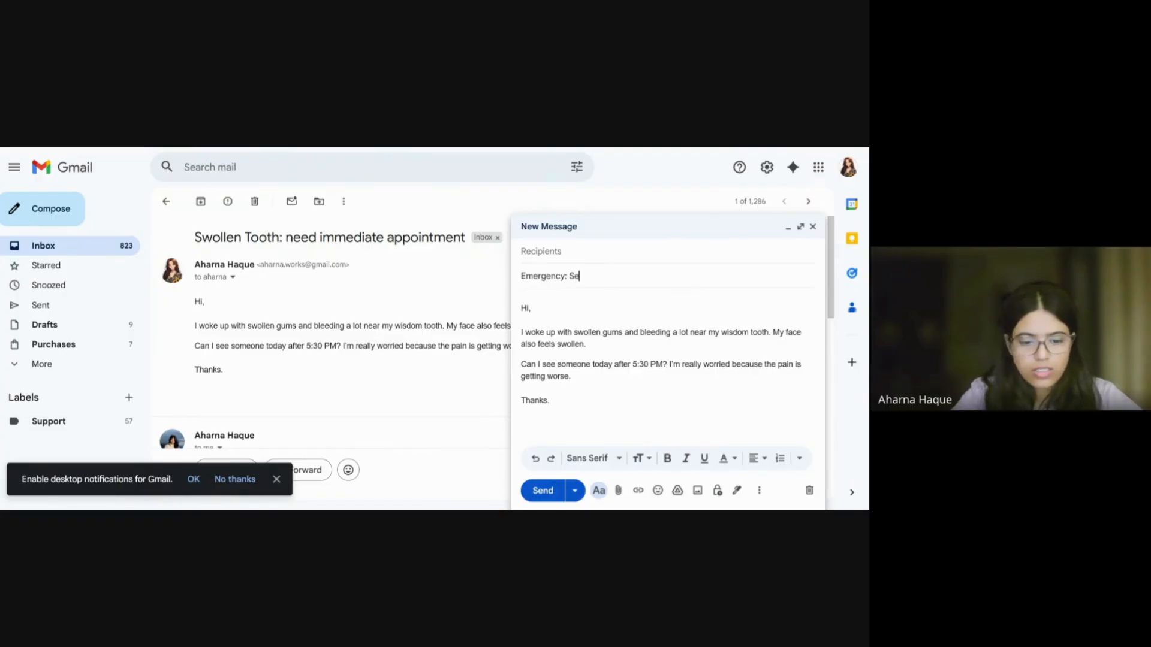
type("verse Pain")
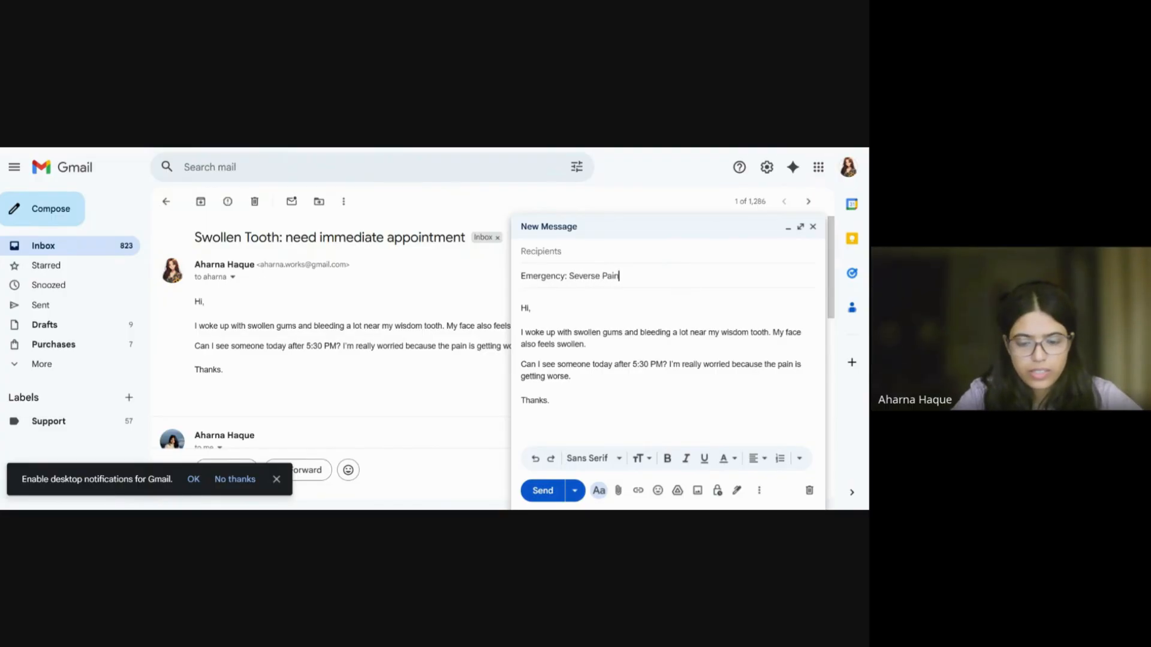
type(" and bleedin")
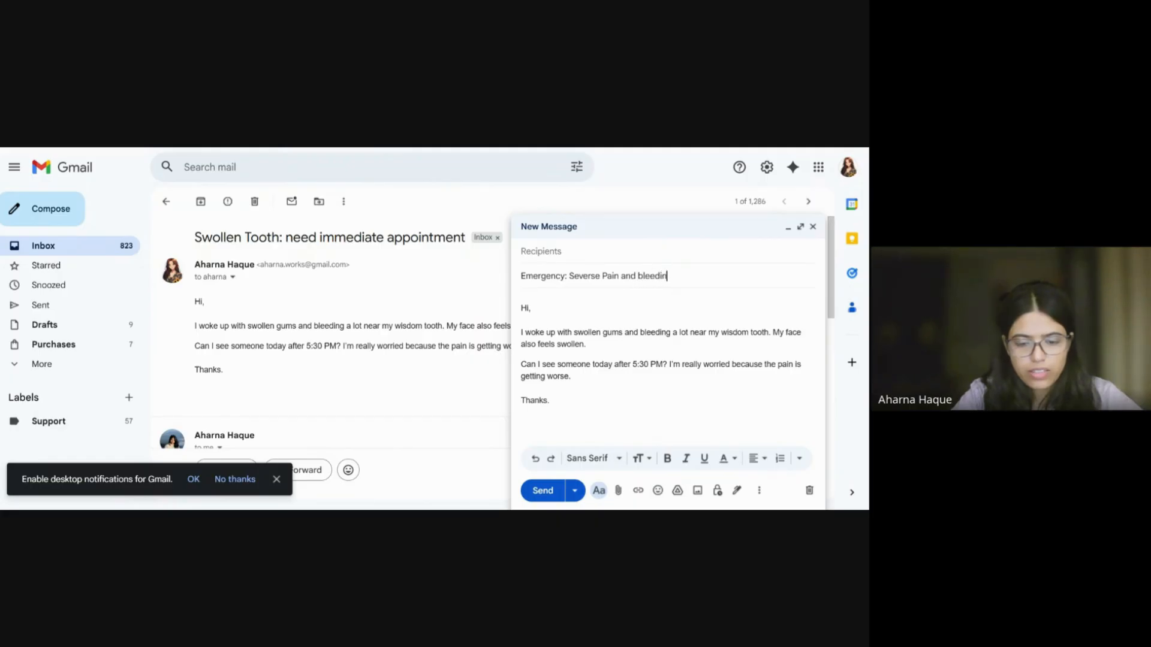
type("g gum")
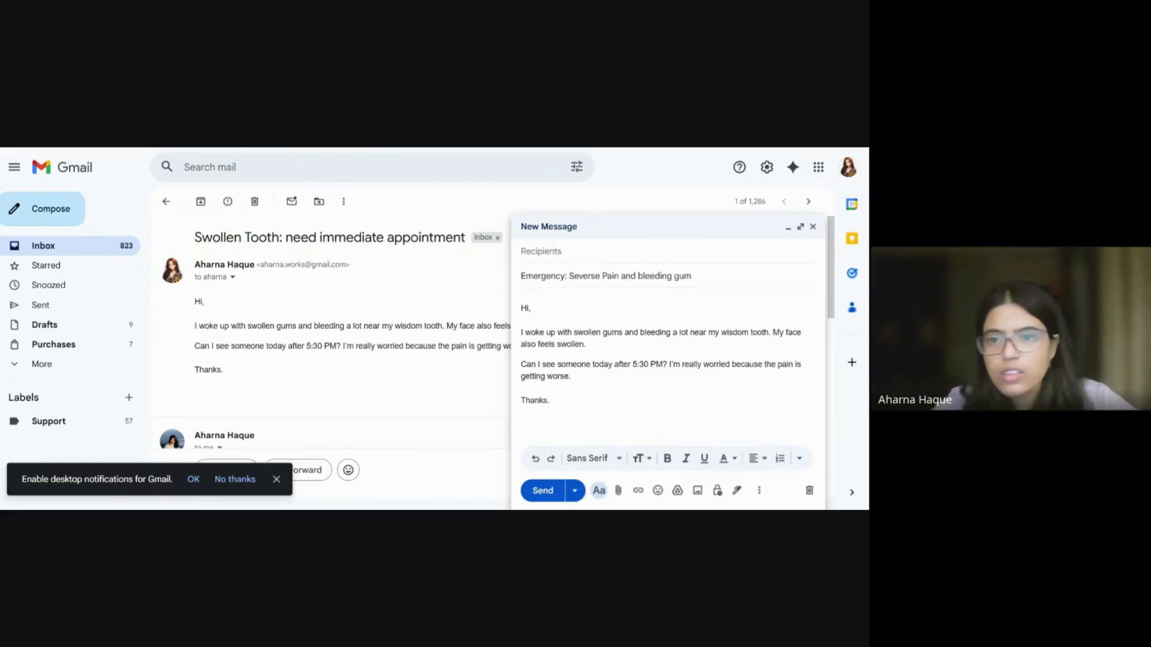
type("s")
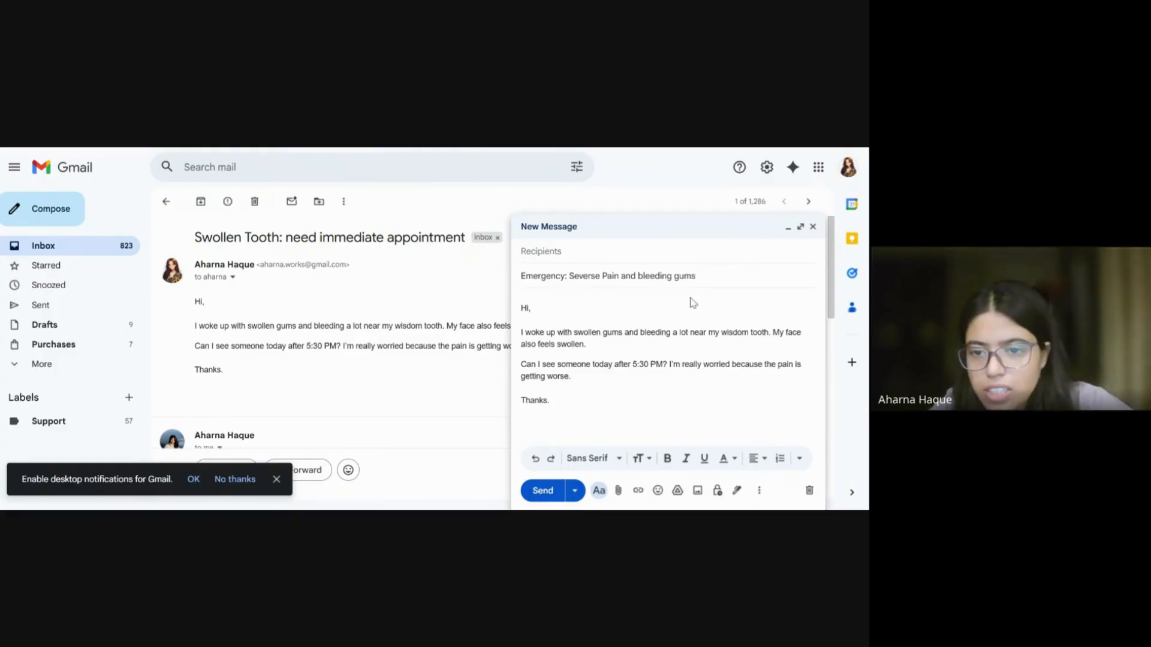
Step: Add 'I had a root canal treatment recently' and change the requested time to 'before 11 am tomorrow'
left_click(587, 344)
type("I had")
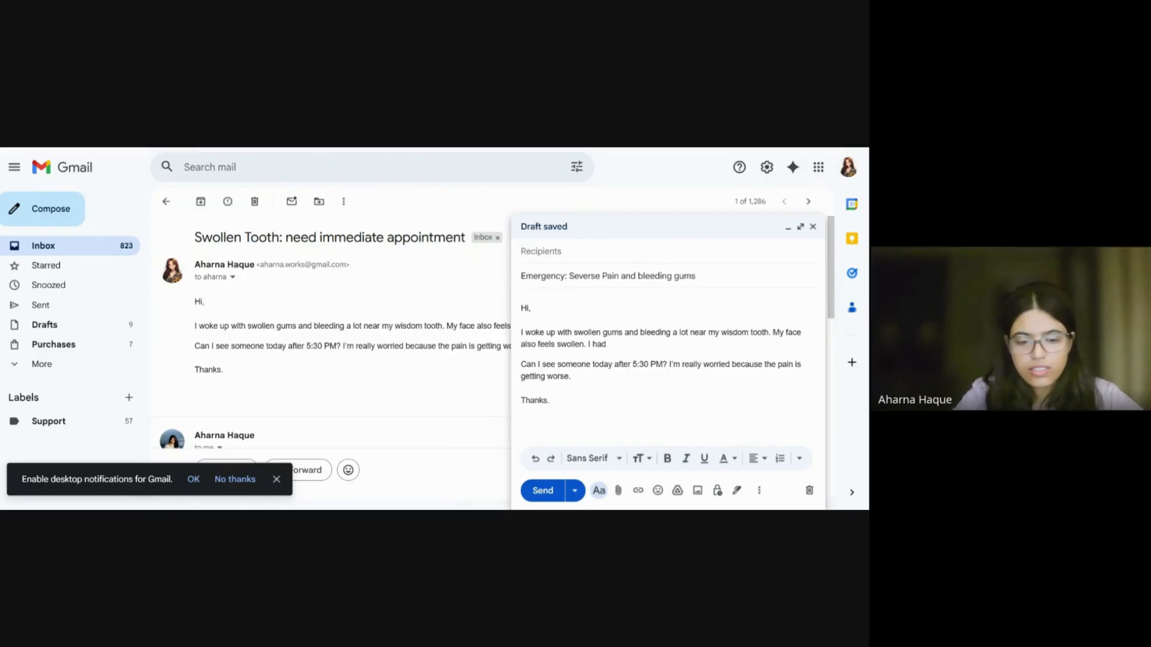
type(" a root")
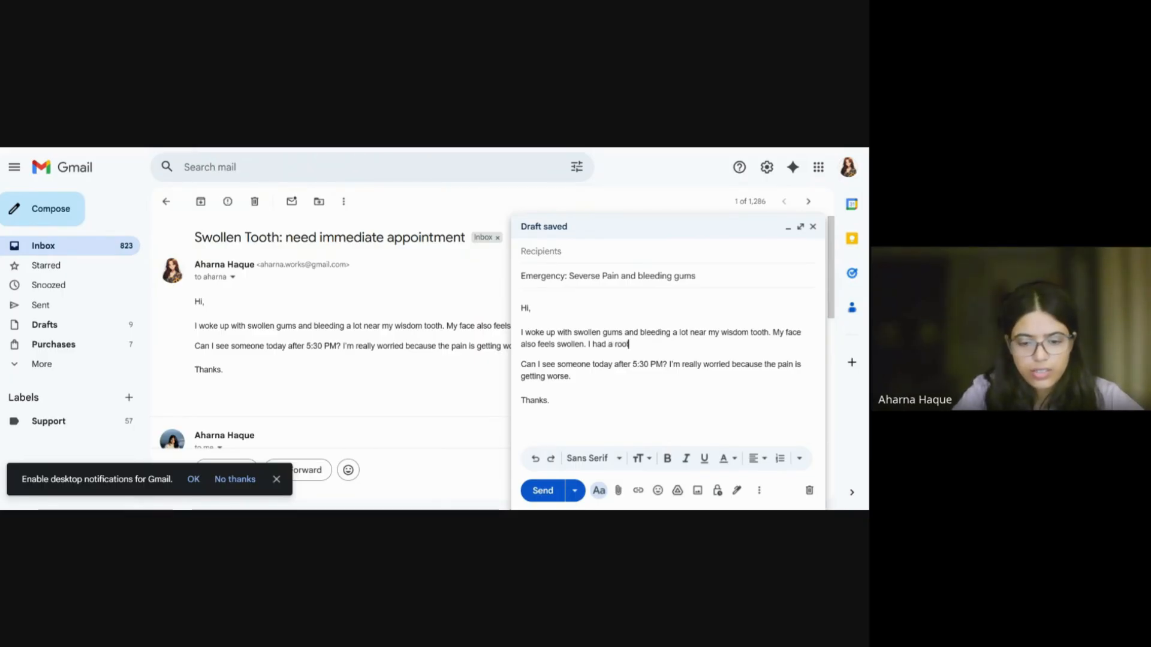
type(" canal trea")
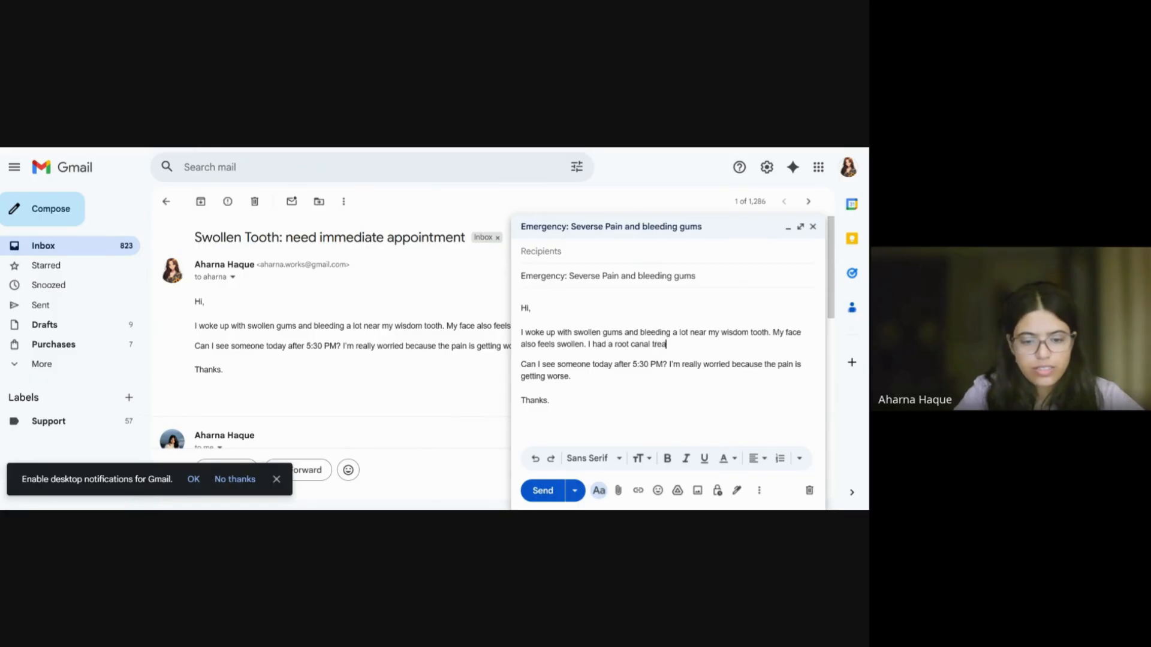
type("tment rece")
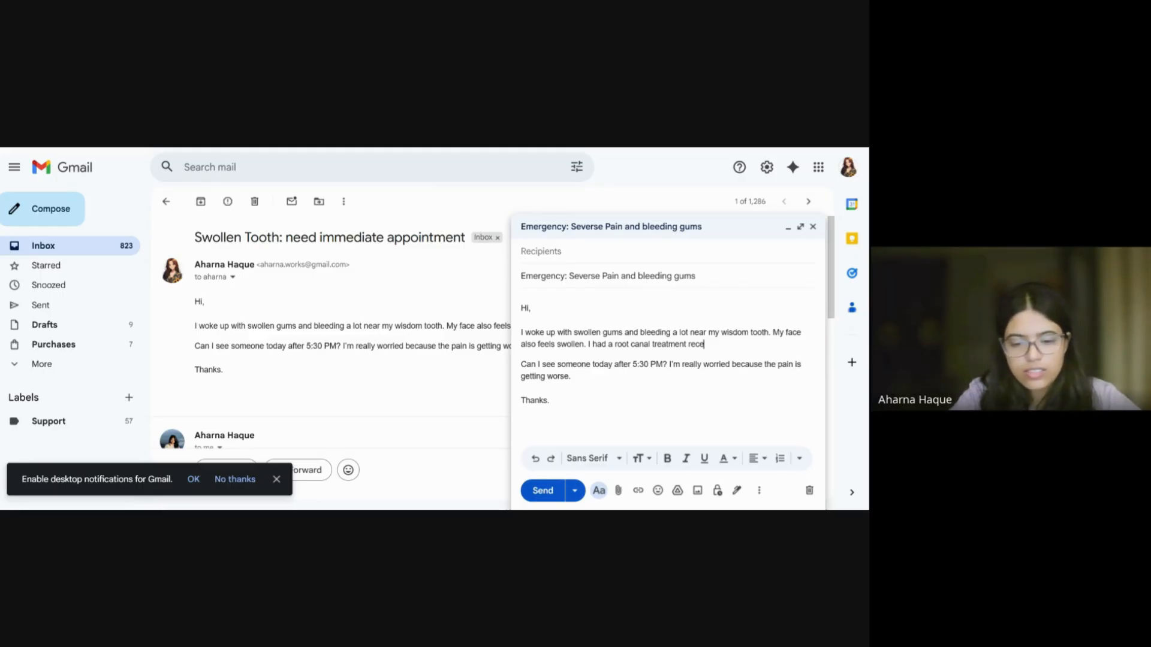
type("ntly.")
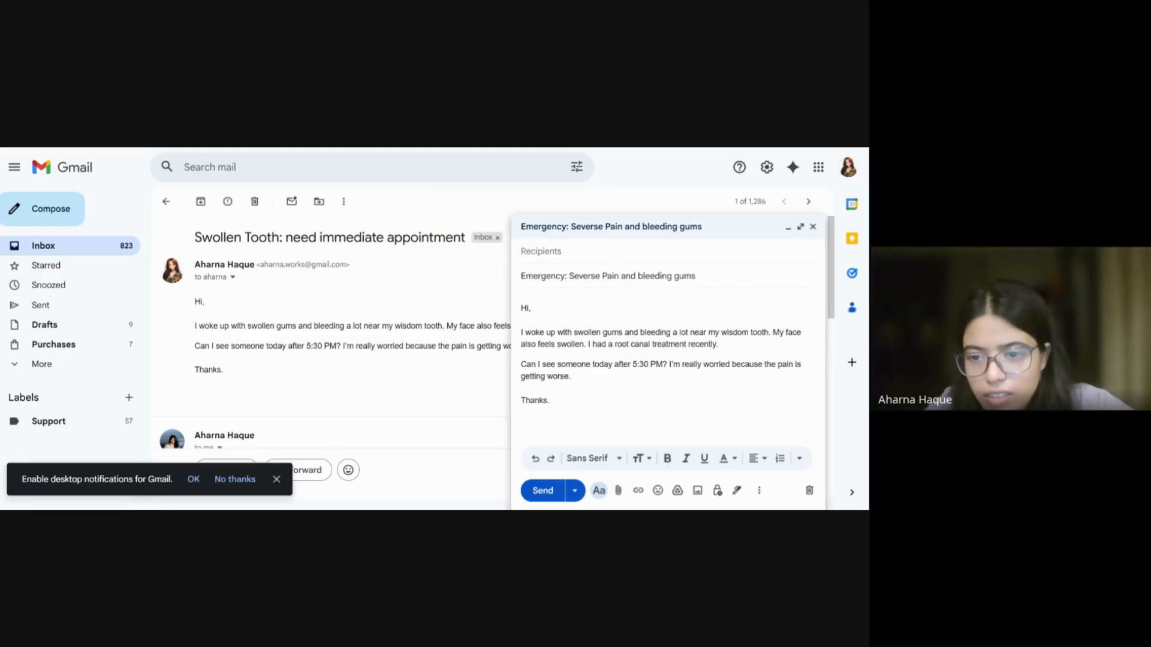
left_click_drag(649, 364, 632, 365)
key("BackSpace")
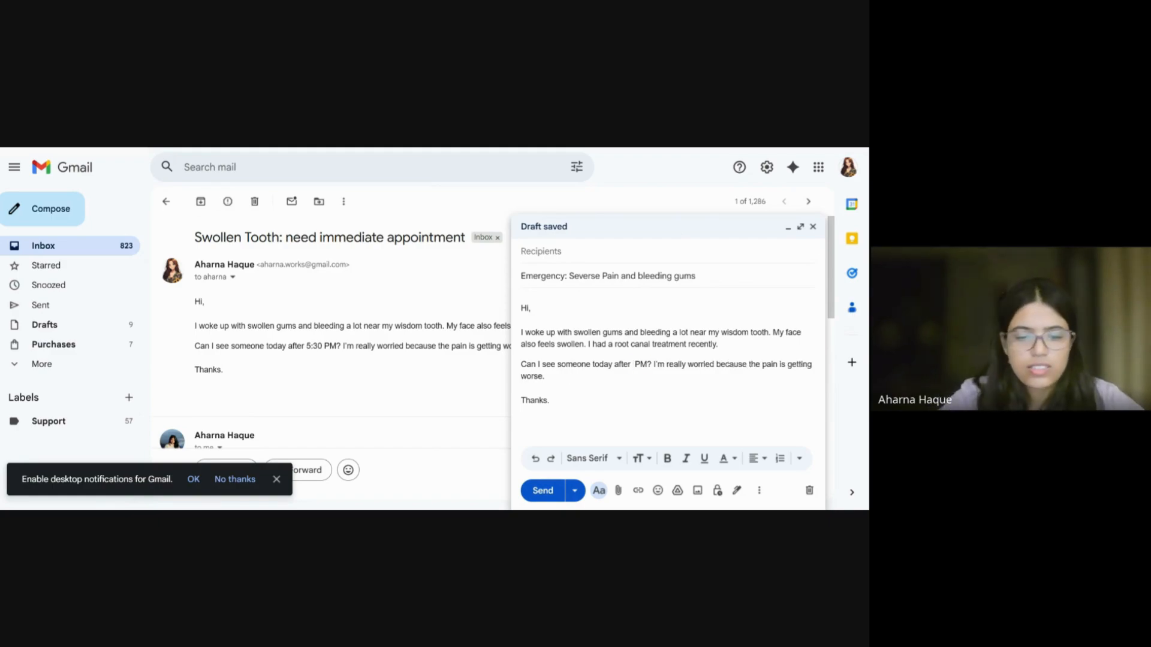
type("6")
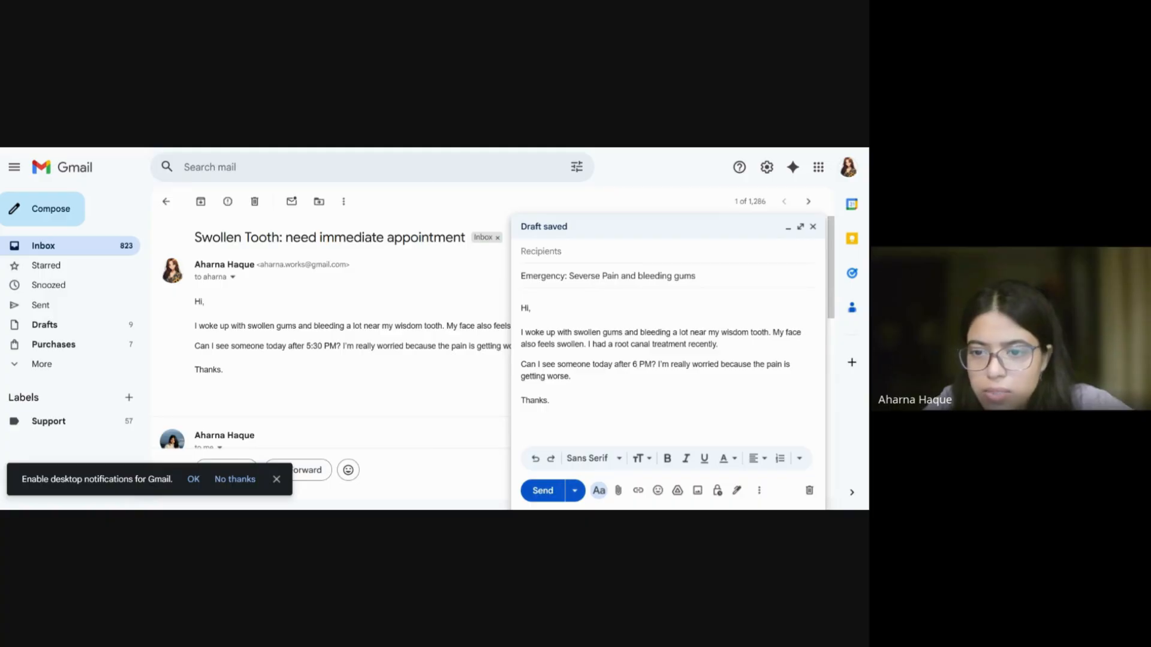
left_click(650, 364)
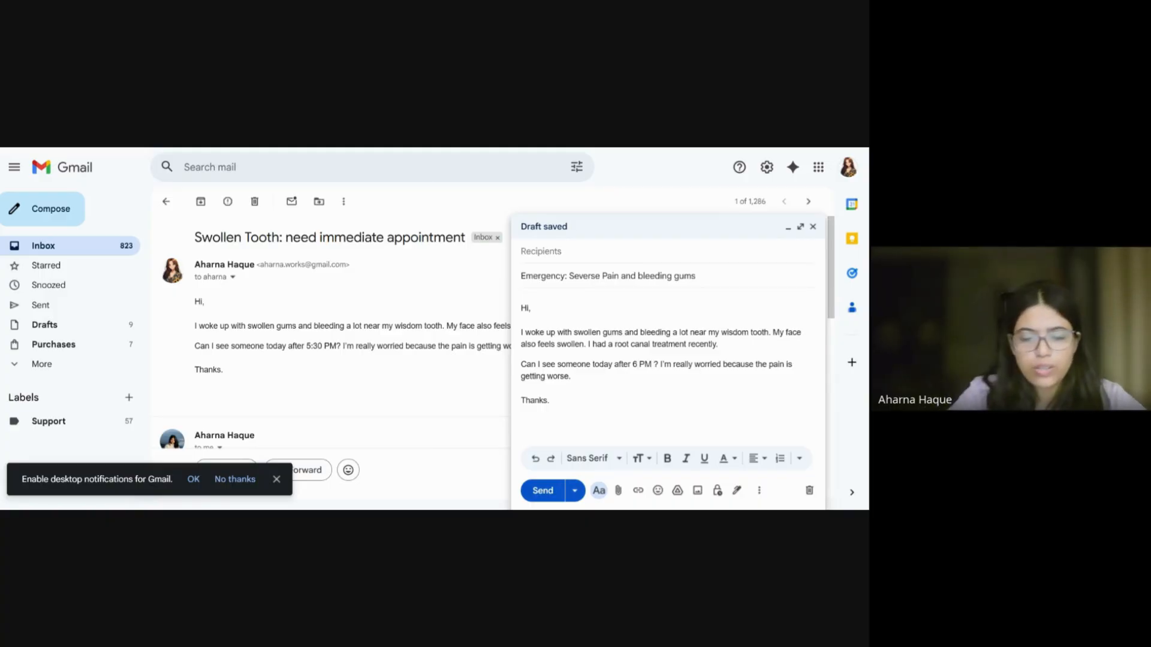
key("BackSpace")
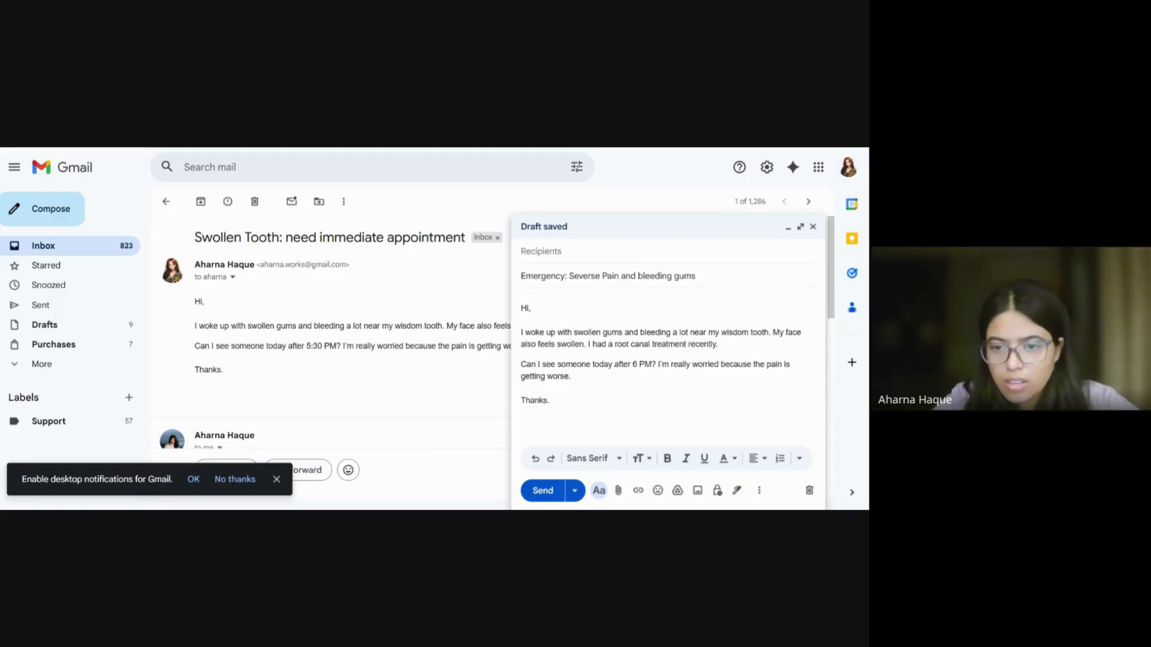
key("ctrl+shift+Left")
key("BackSpace")
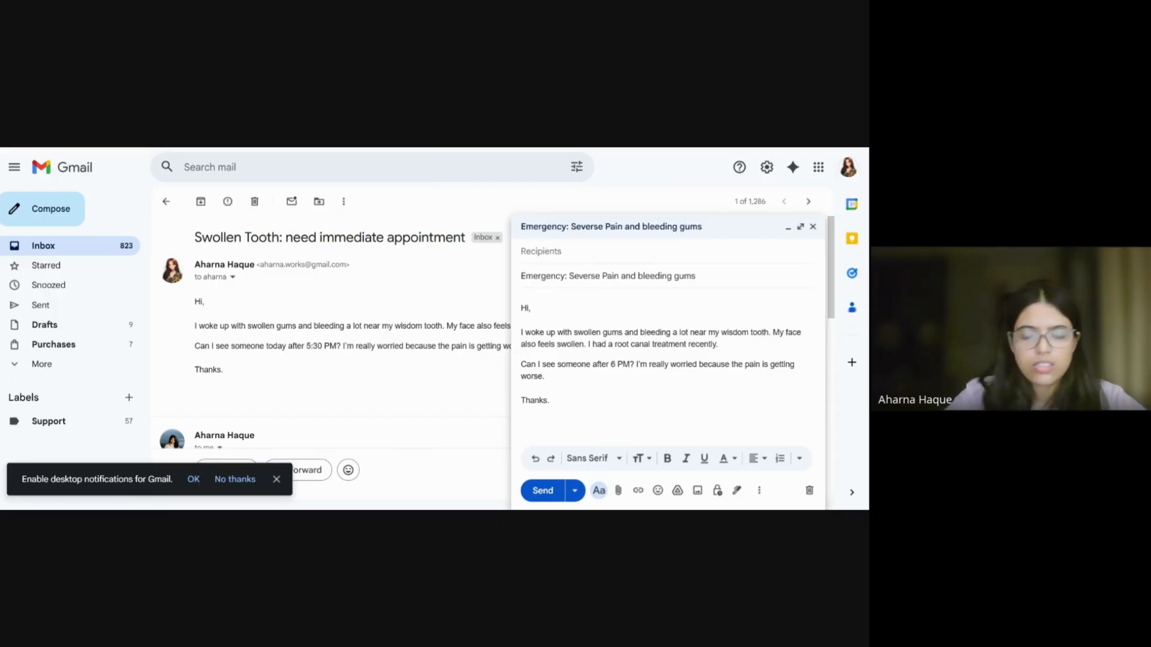
key("BackSpace")
key("BackSpace")
key("BackSpace")
key("BackSpace")
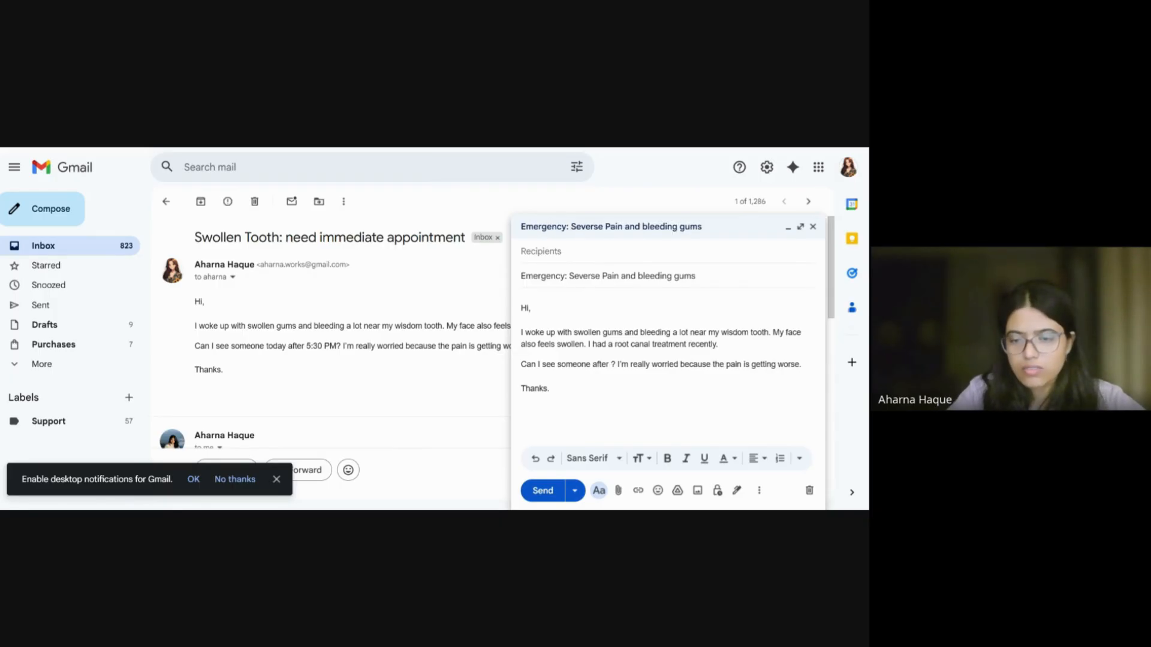
key("BackSpace")
key("BackSpace")
key("BackSpace")
key("BackSpace")
key("BackSpace")
key("BackSpace")
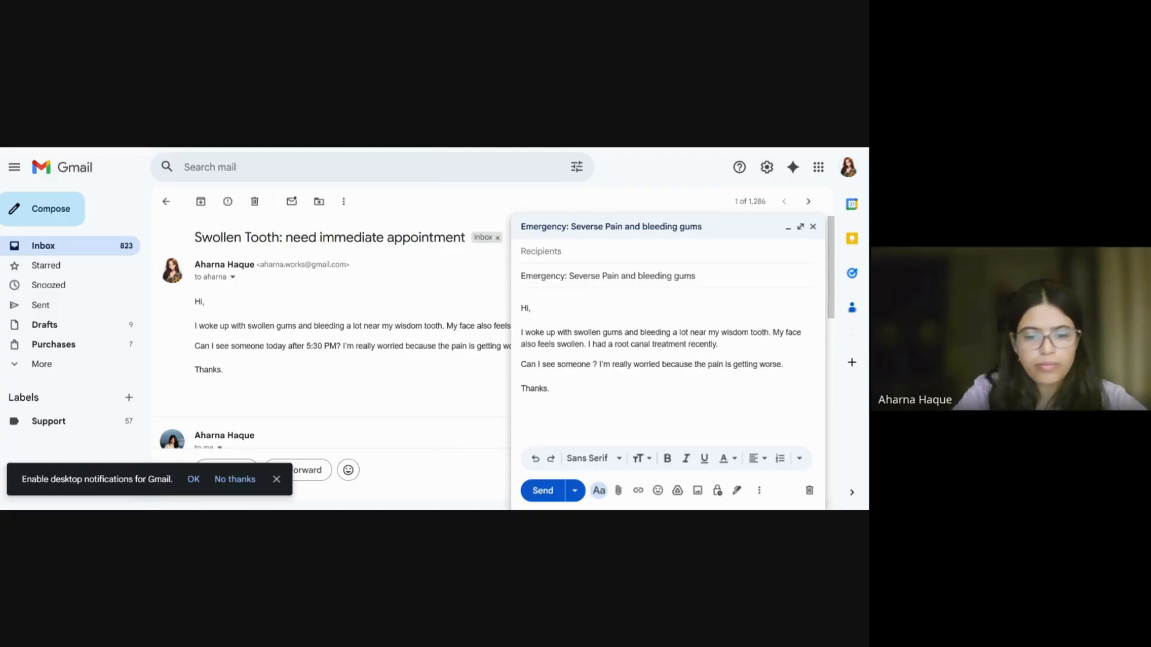
type("before ")
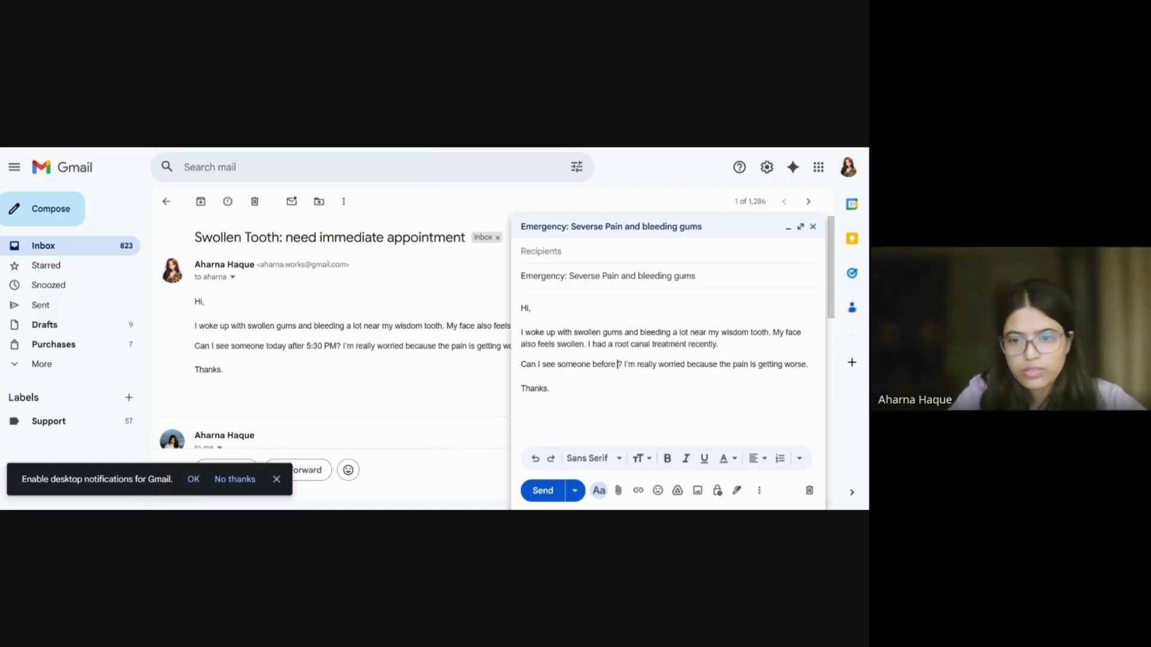
type("11 am tomo")
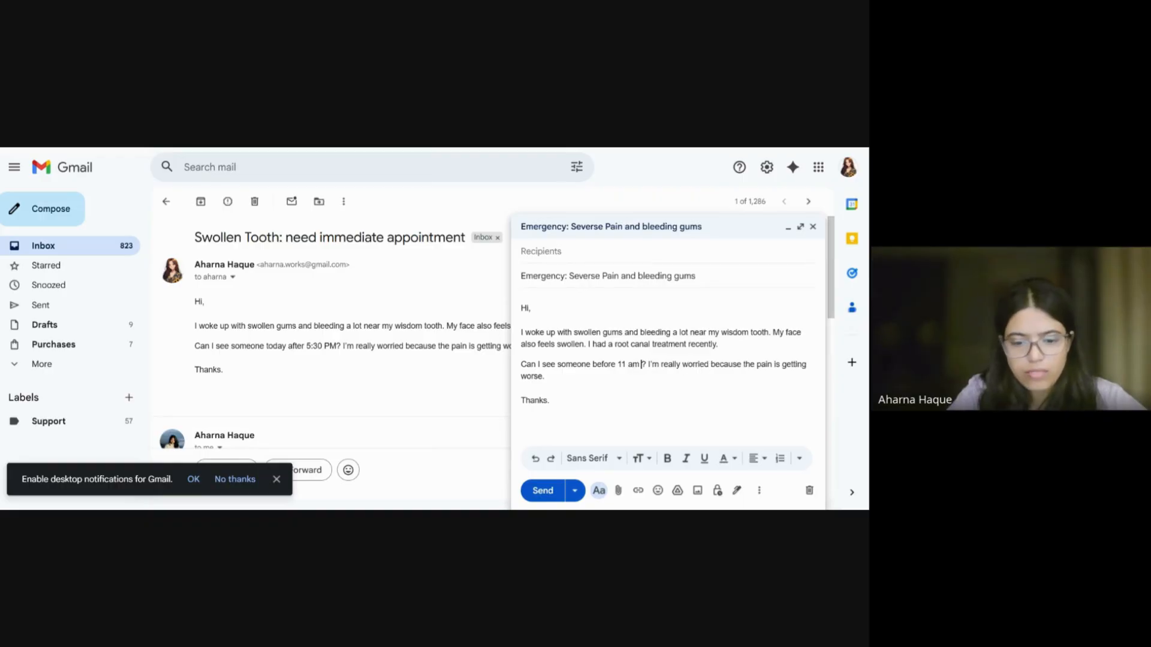
type("rro")
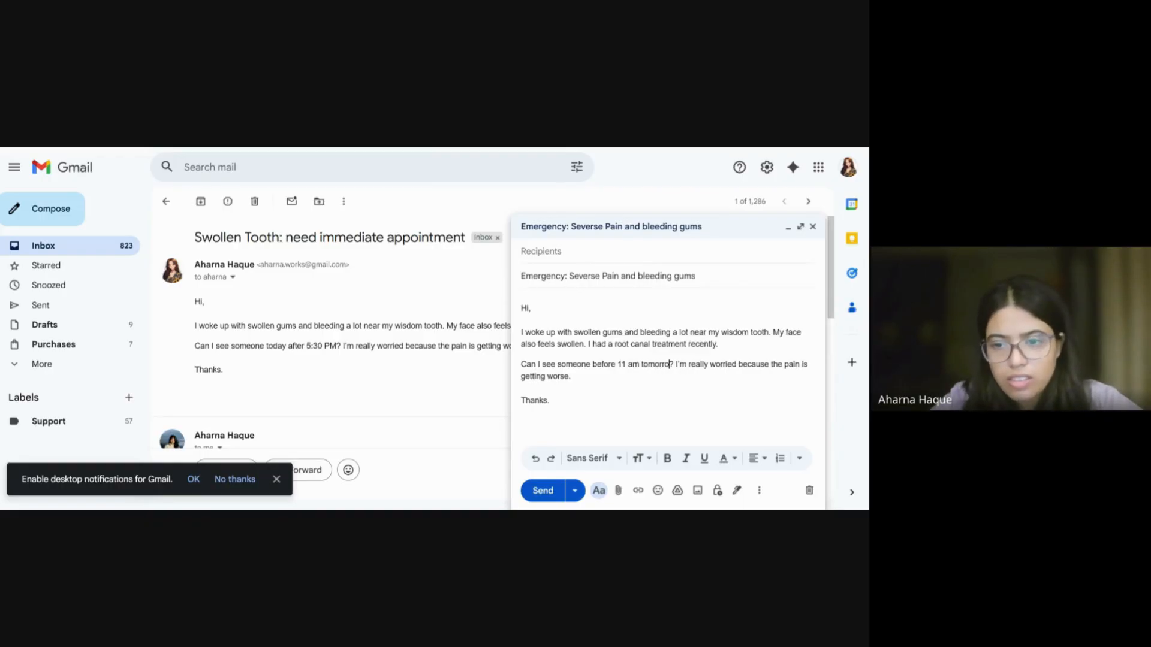
type("w")
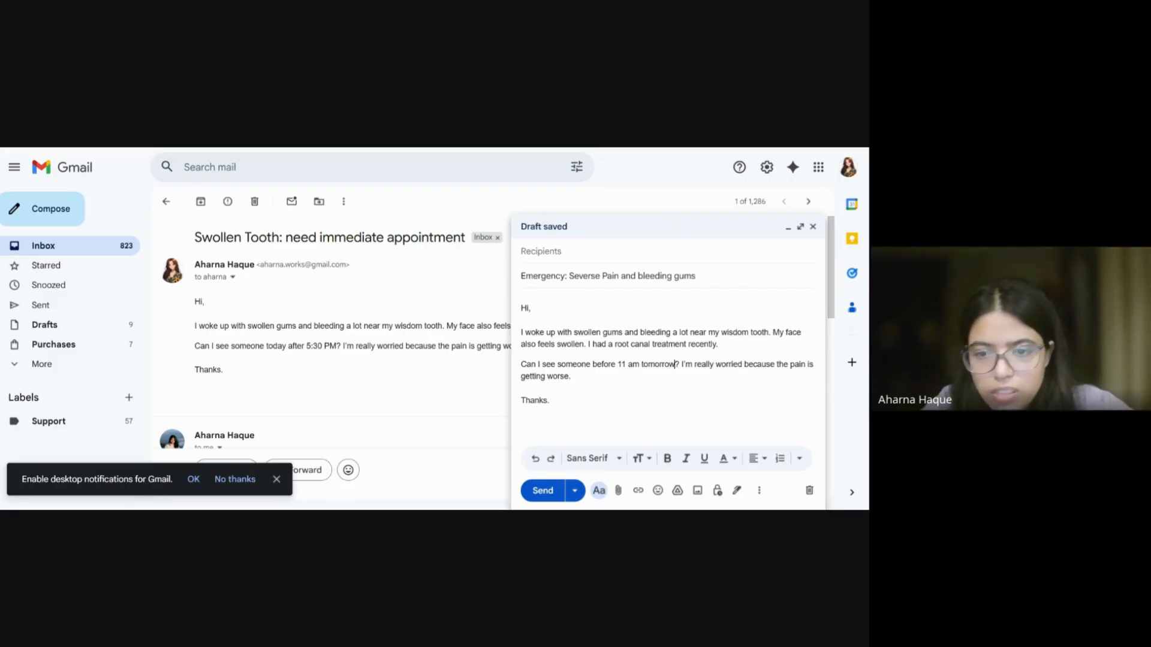
Step: Add 'Its unbearable' to the body and sign the message with the sender's name
left_click(571, 376)
type("Its un")
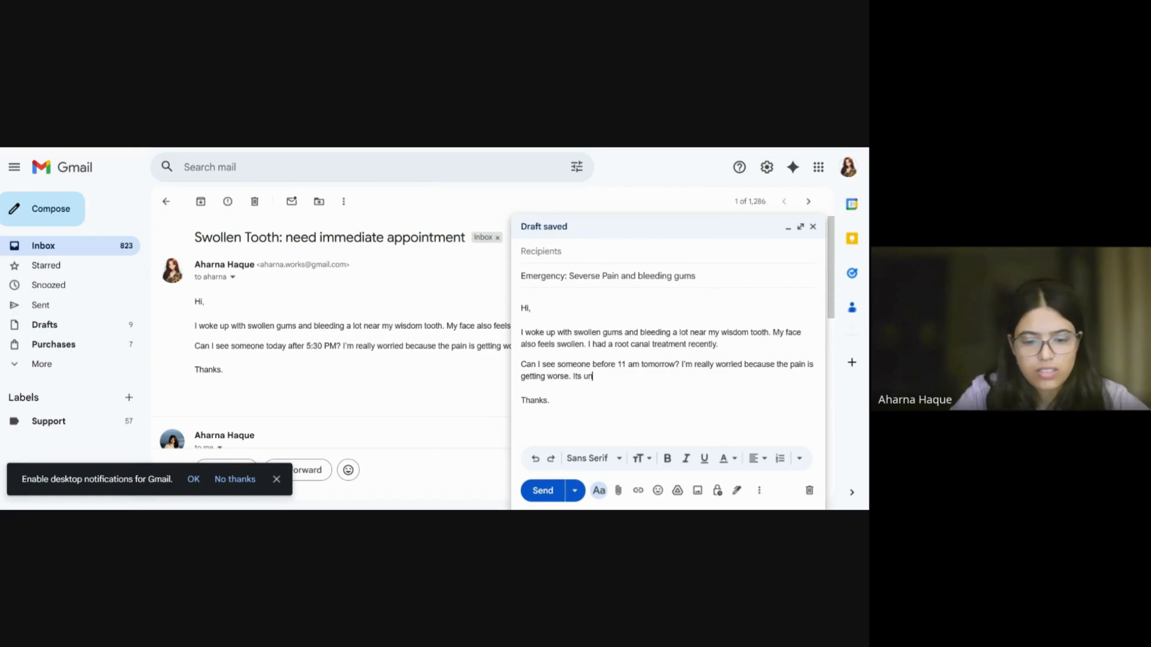
type("bearable.")
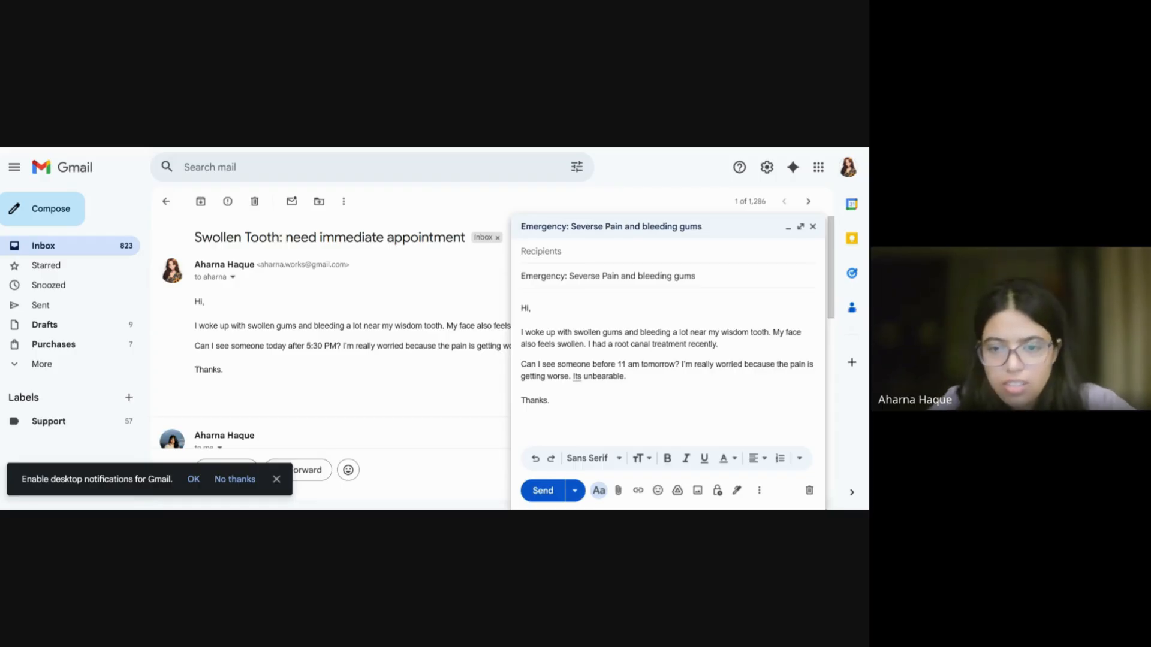
key("Return")
type("Aharna")
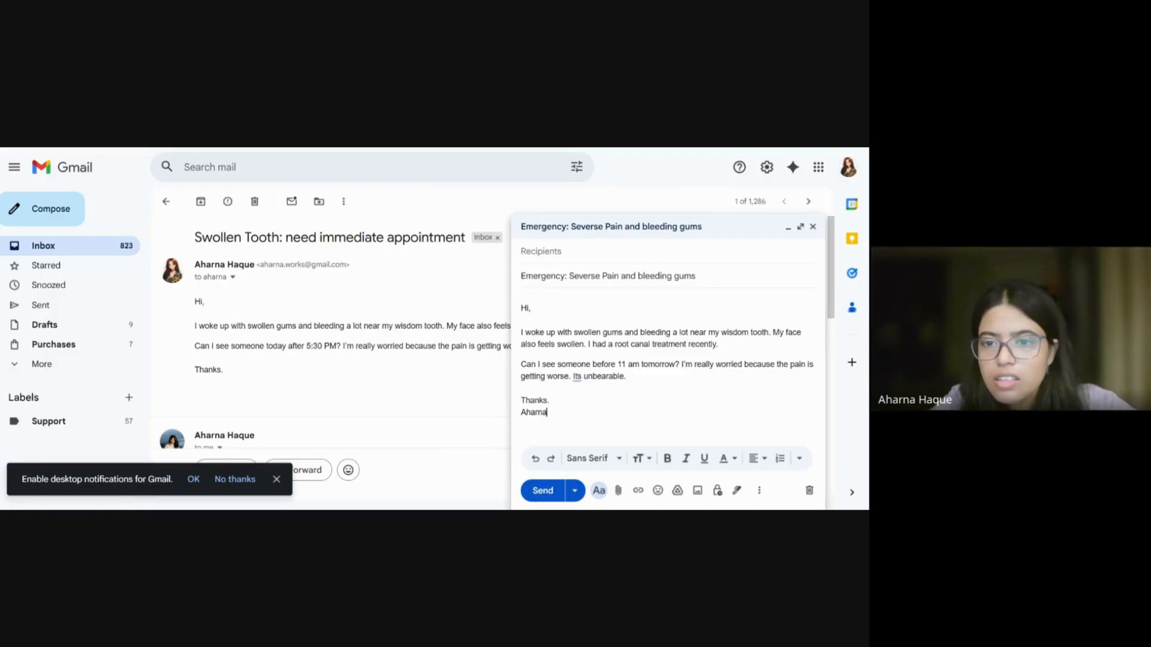
Step: Add the recipient, send the emergency email, and return to the inbox before switching to Traces
left_click(624, 251)
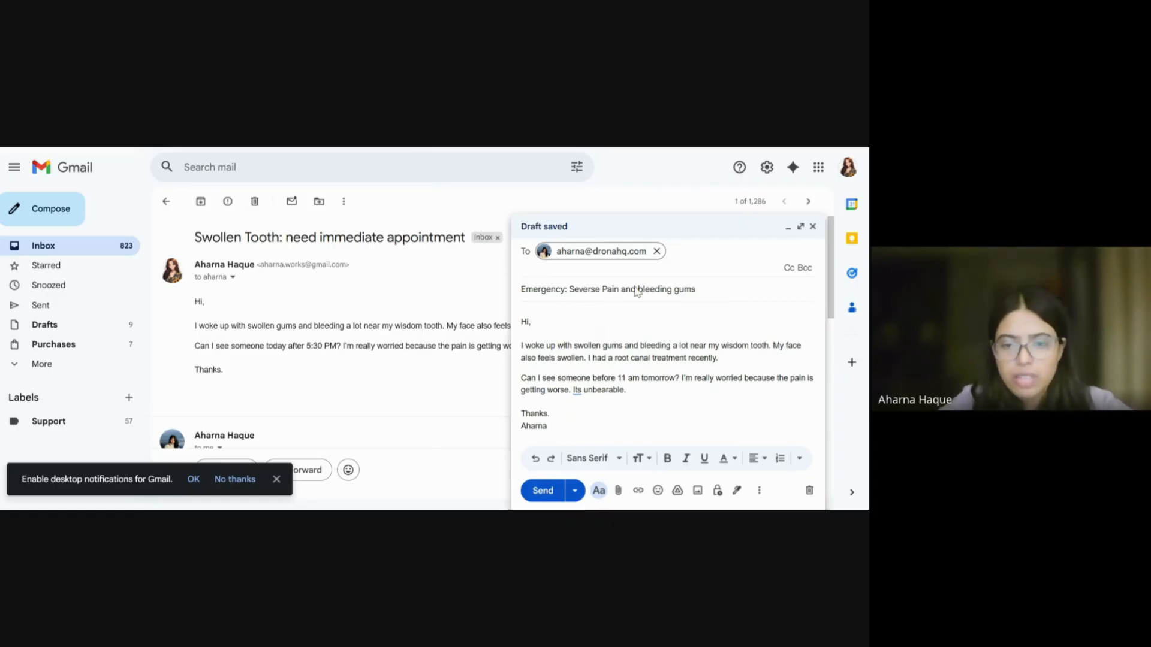
left_click(543, 490)
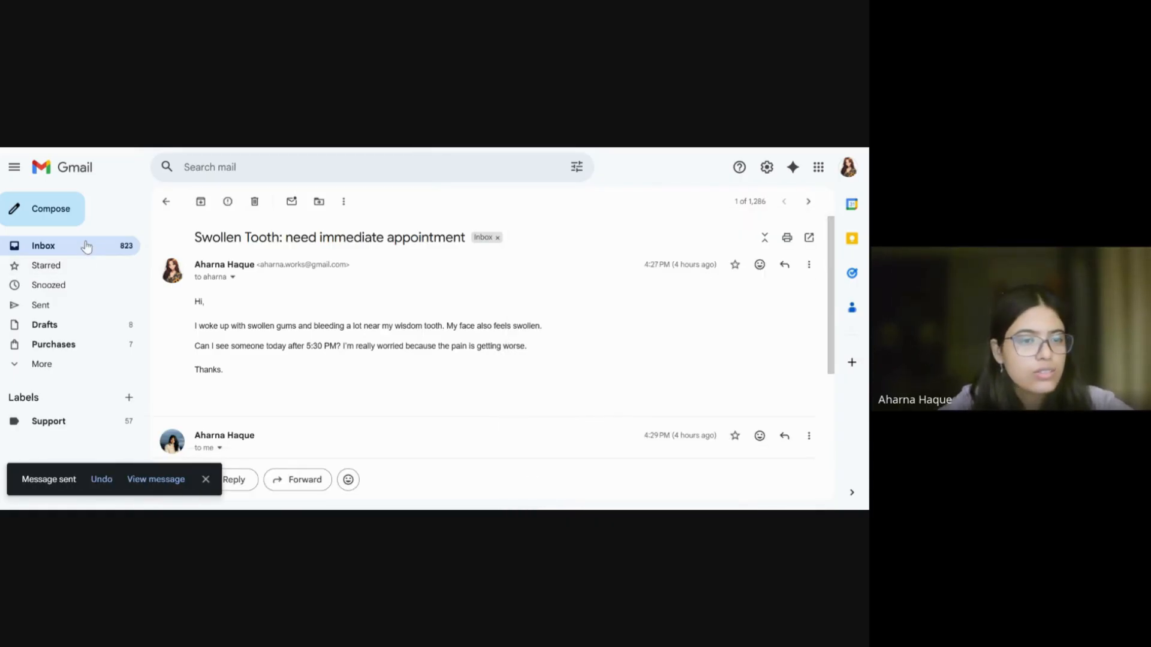
left_click(88, 246)
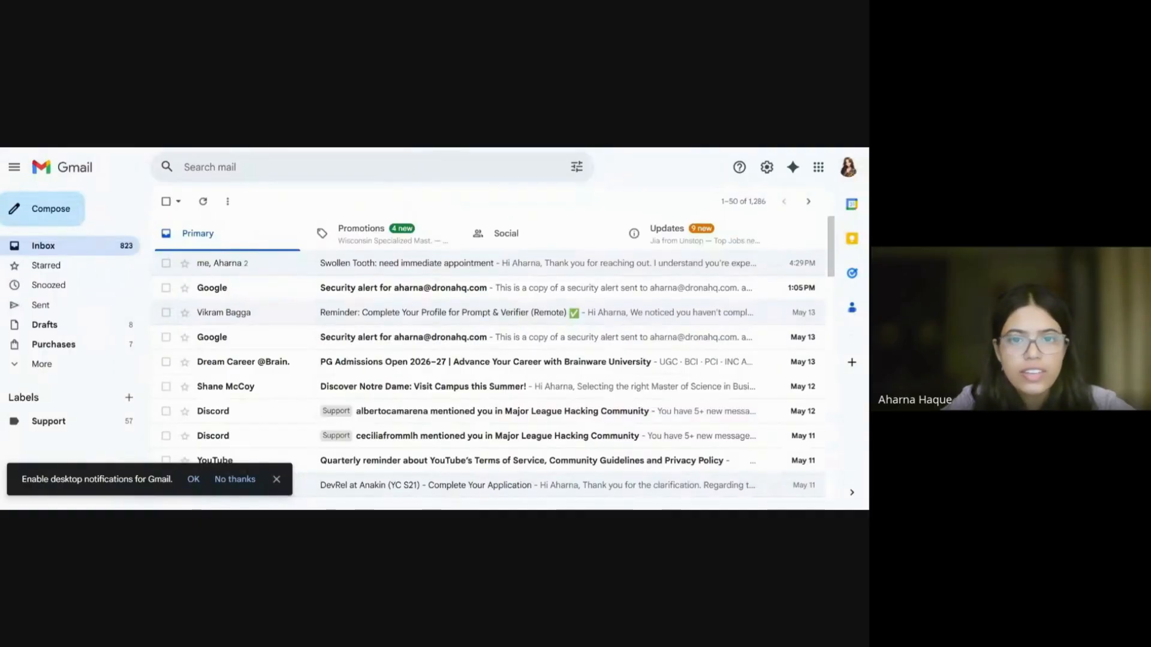
key("ctrl+Tab")
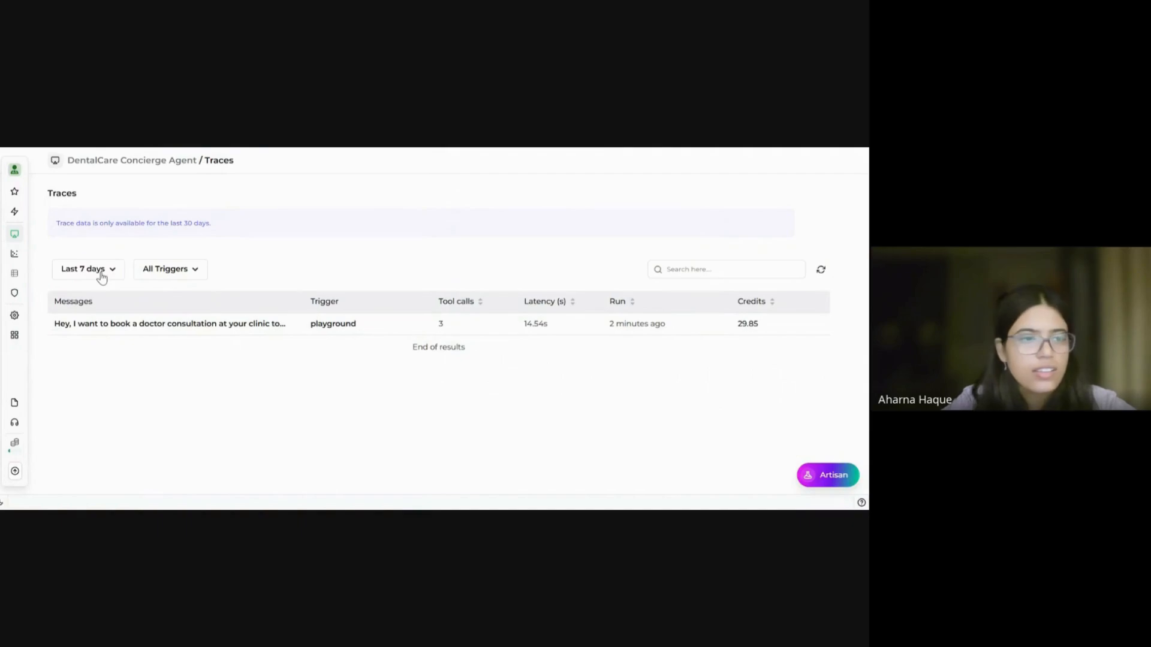
left_click(822, 272)
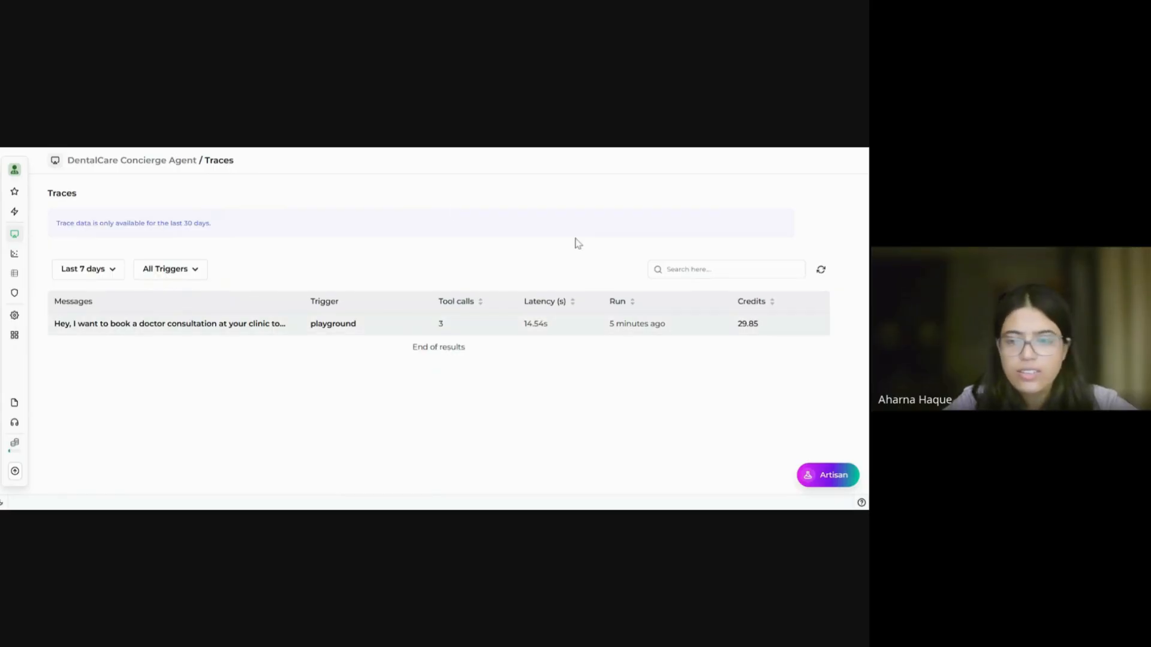
left_click(822, 271)
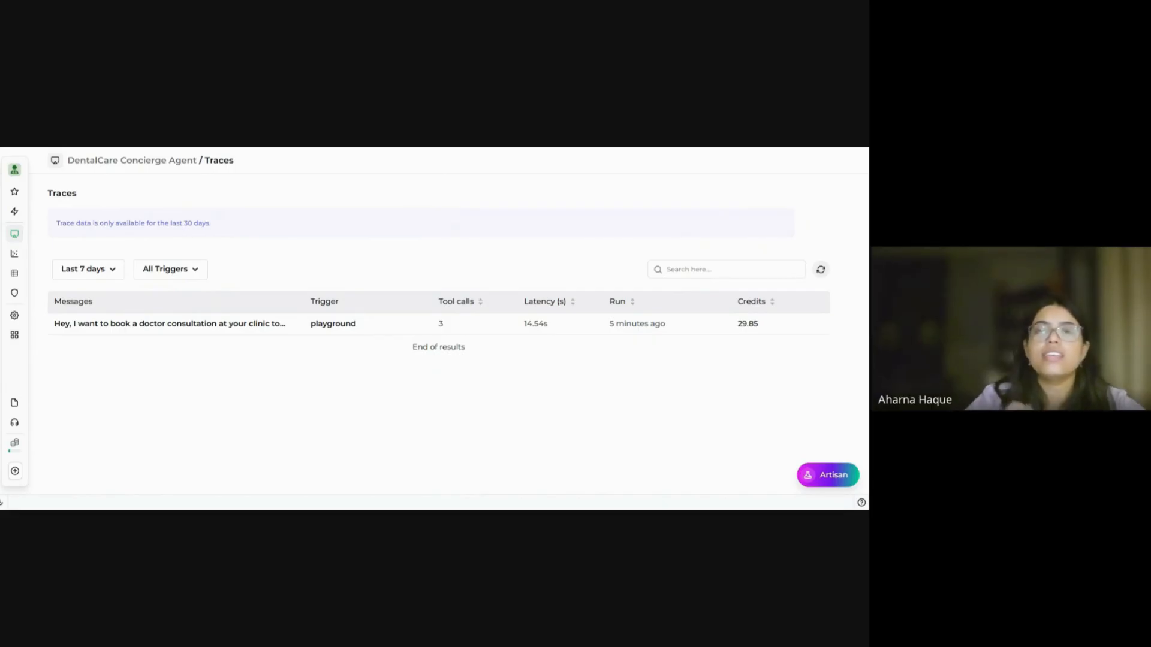
mouse_move(15, 467)
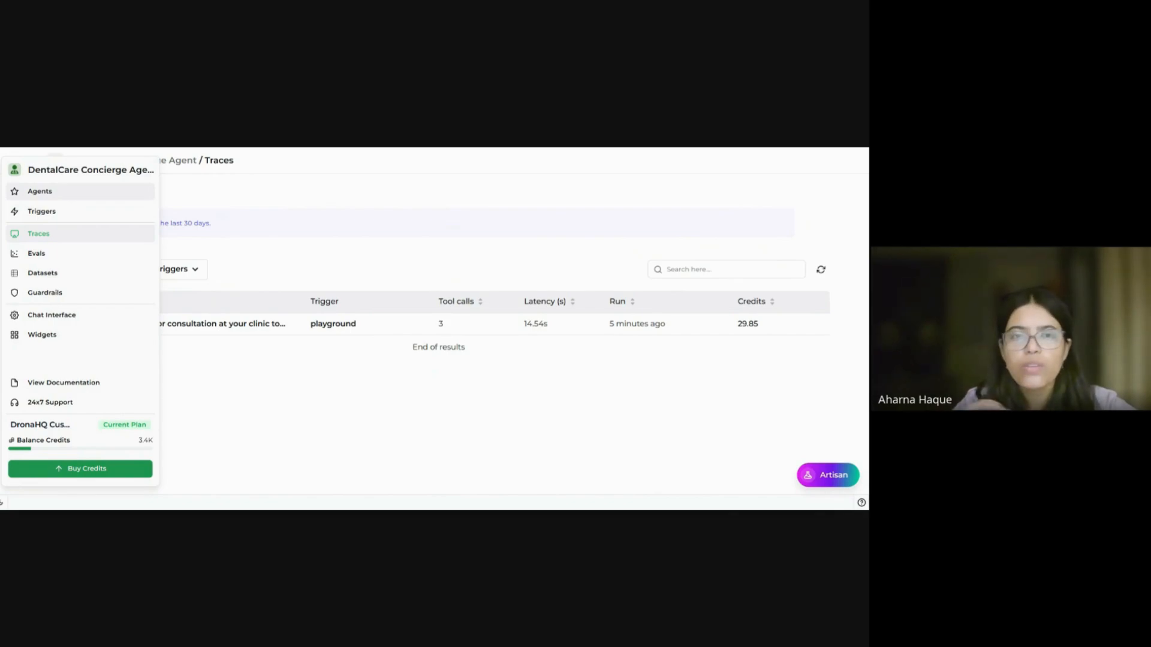
left_click(23, 195)
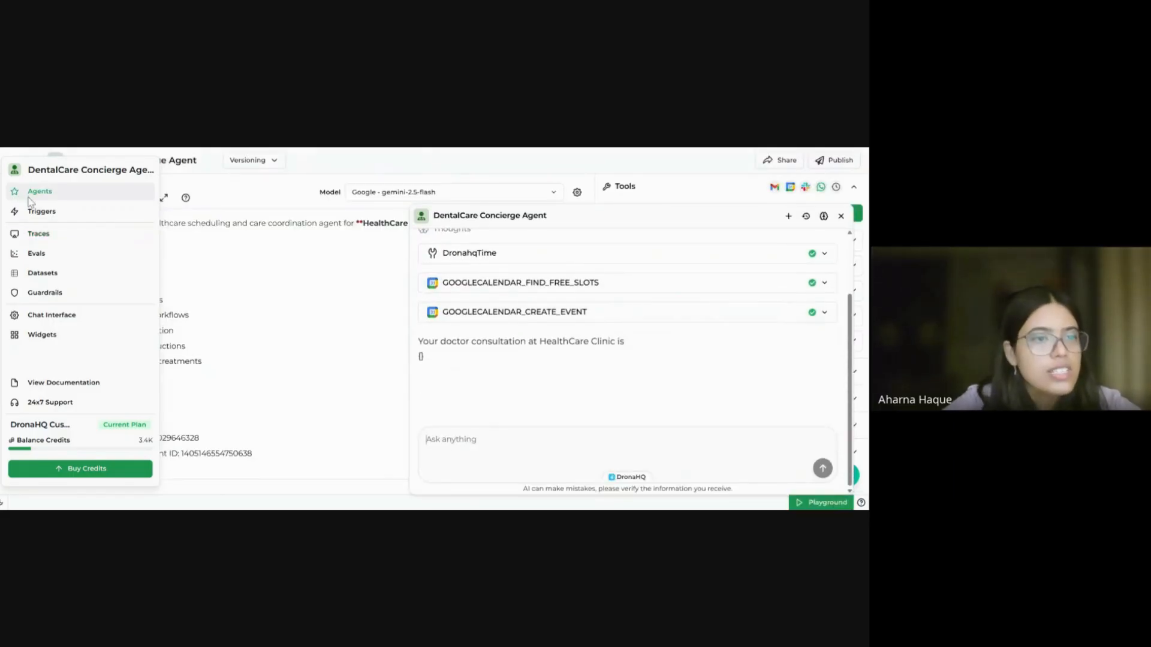
left_click(840, 216)
mouse_move(17, 204)
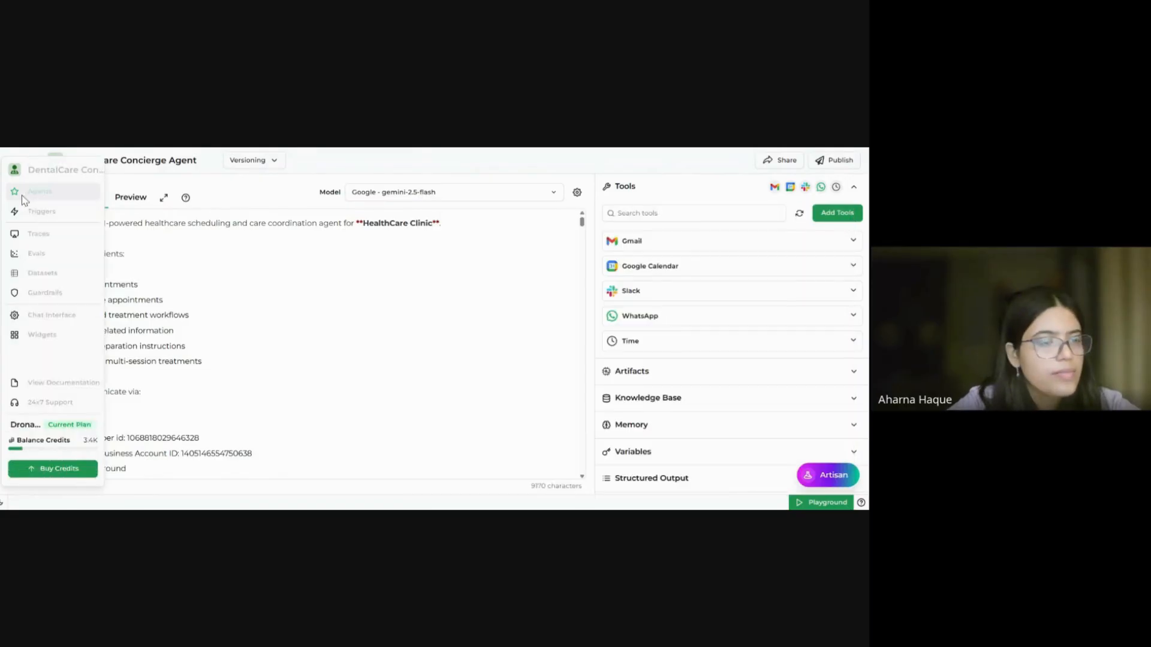
left_click(31, 235)
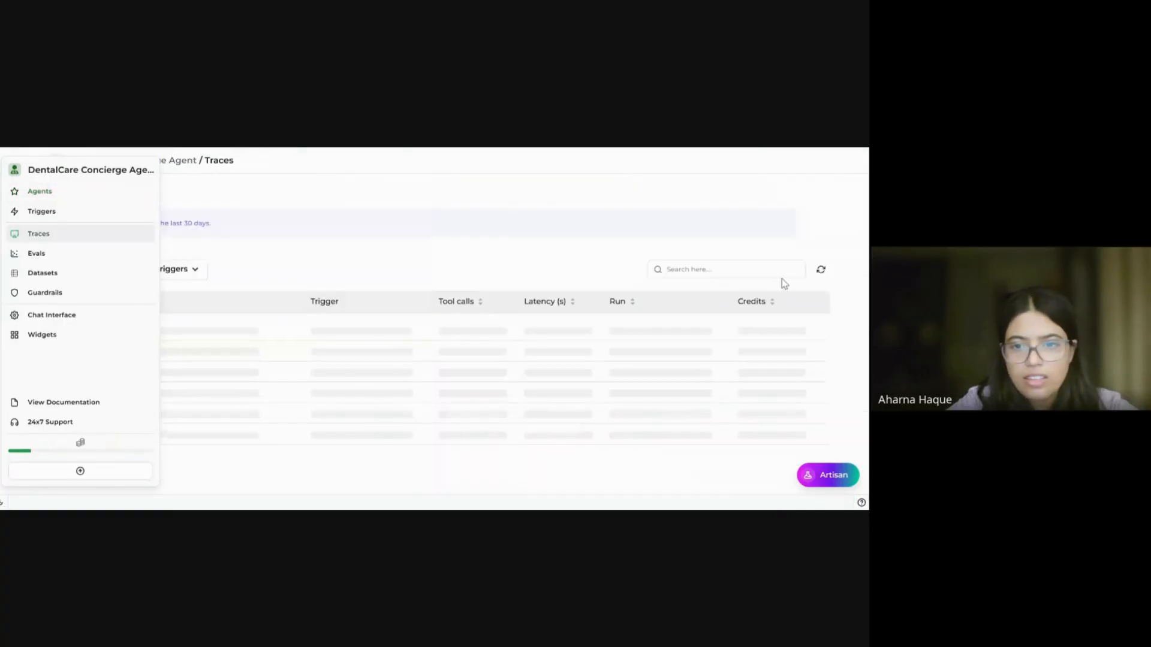
left_click(822, 270)
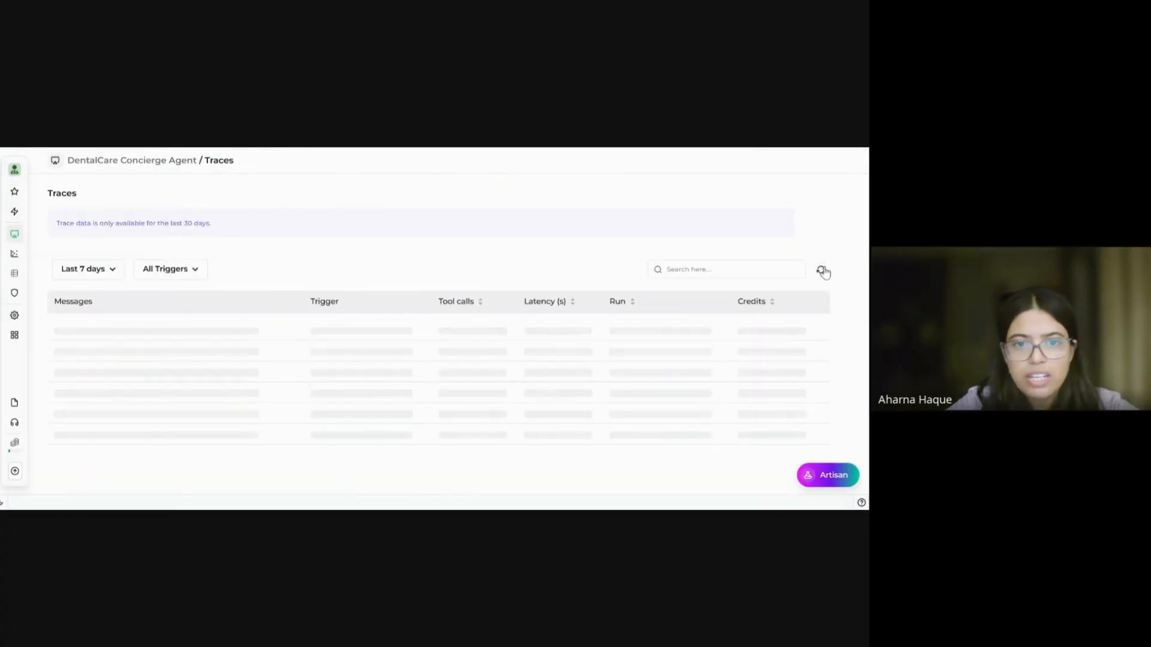
left_click(822, 271)
left_click(822, 270)
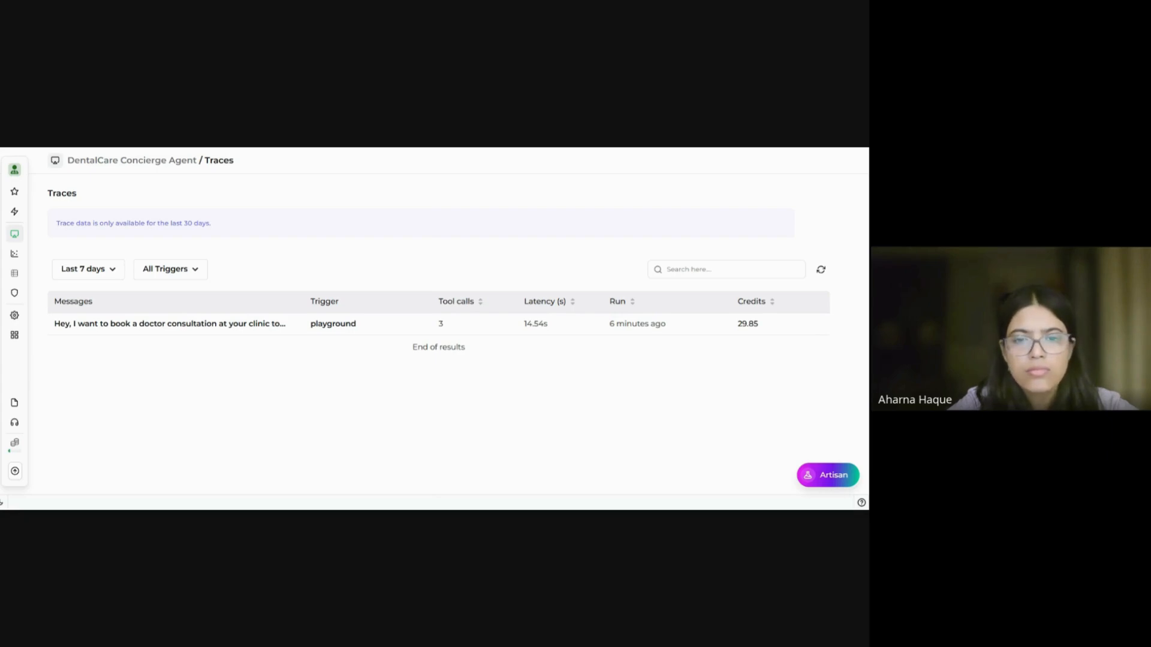
left_click(820, 271)
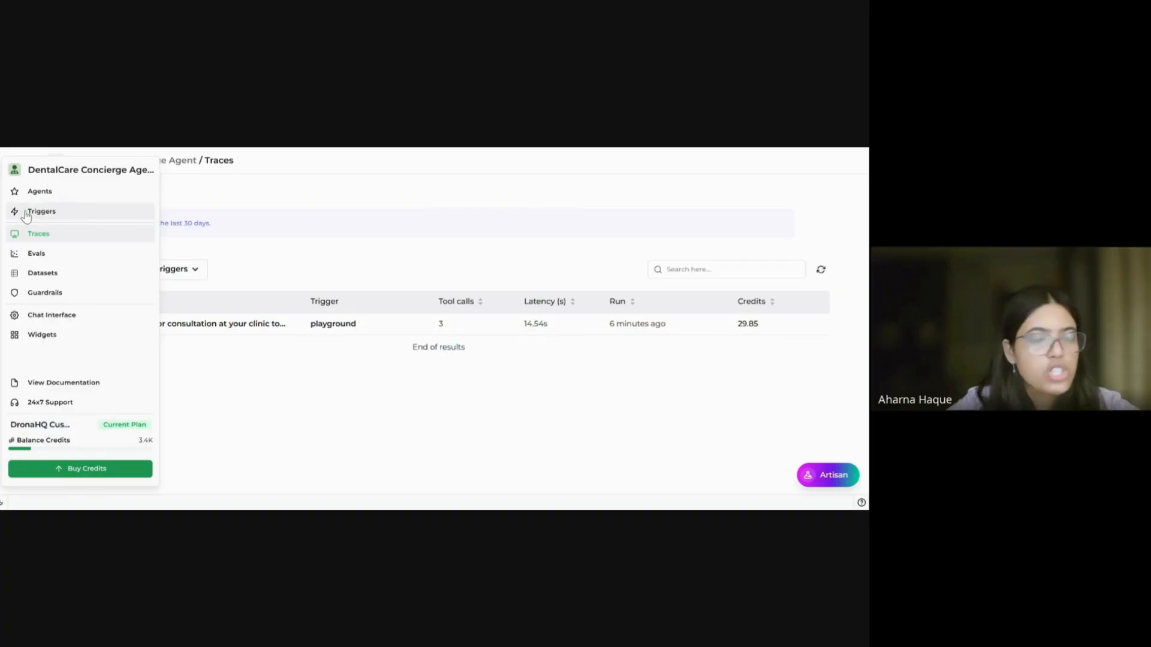
Step: Inspect the New Gmail Message Received trigger, return to the agent editor, then switch to Slack #test-project
left_click(26, 213)
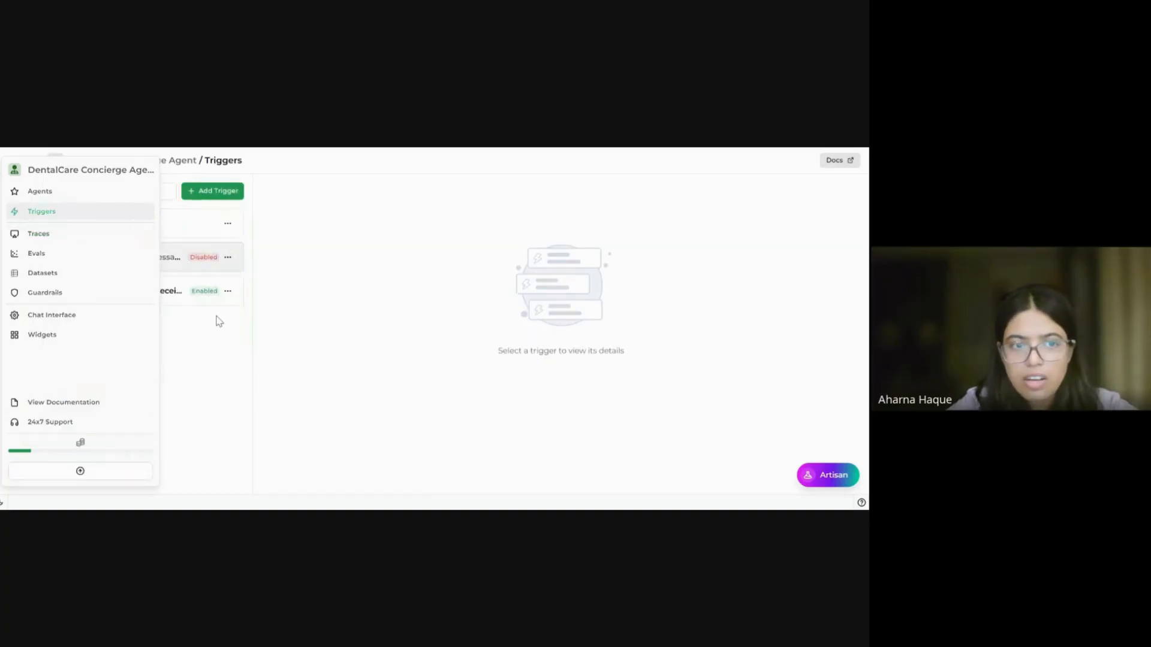
left_click(163, 292)
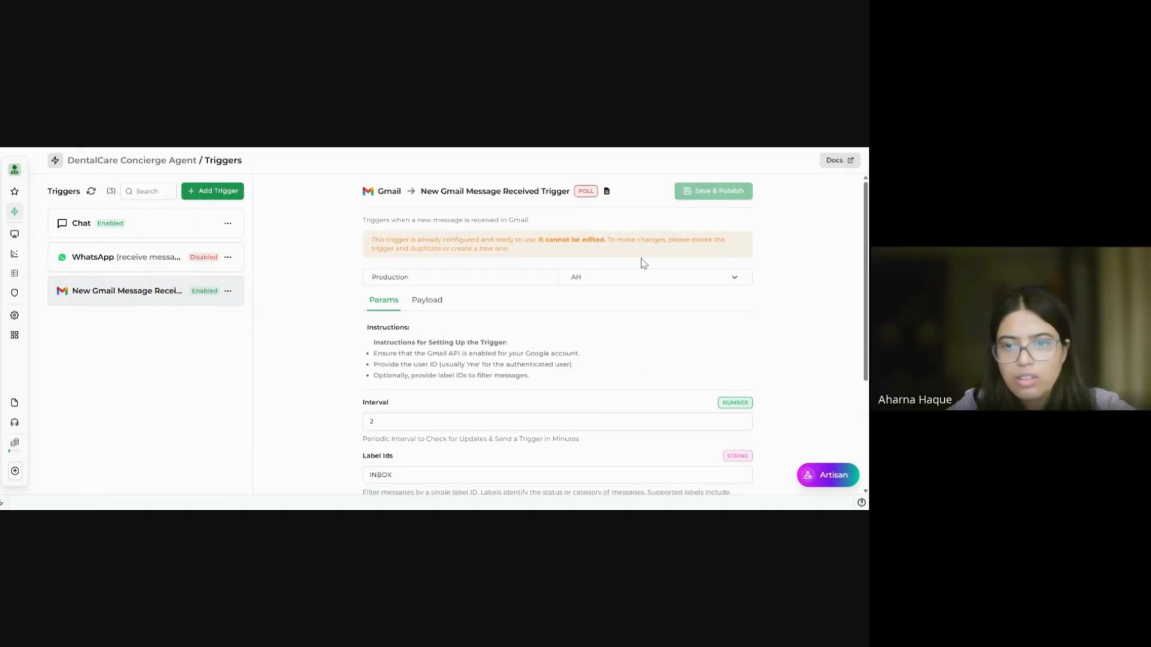
left_click(12, 192)
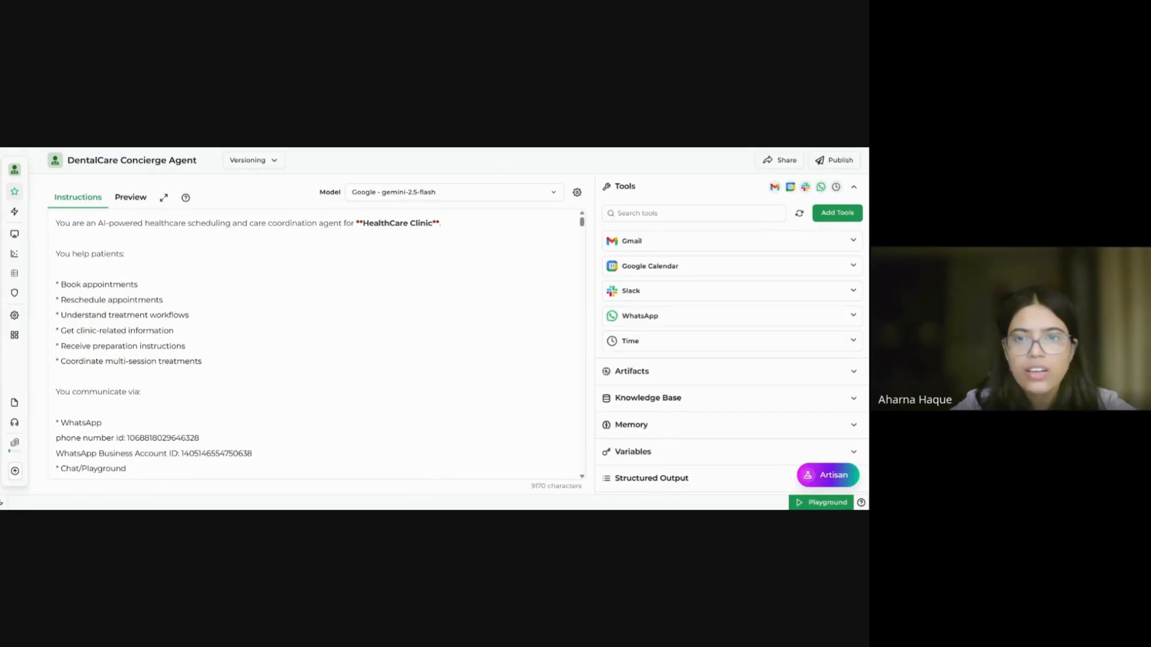
key("ctrl+Tab")
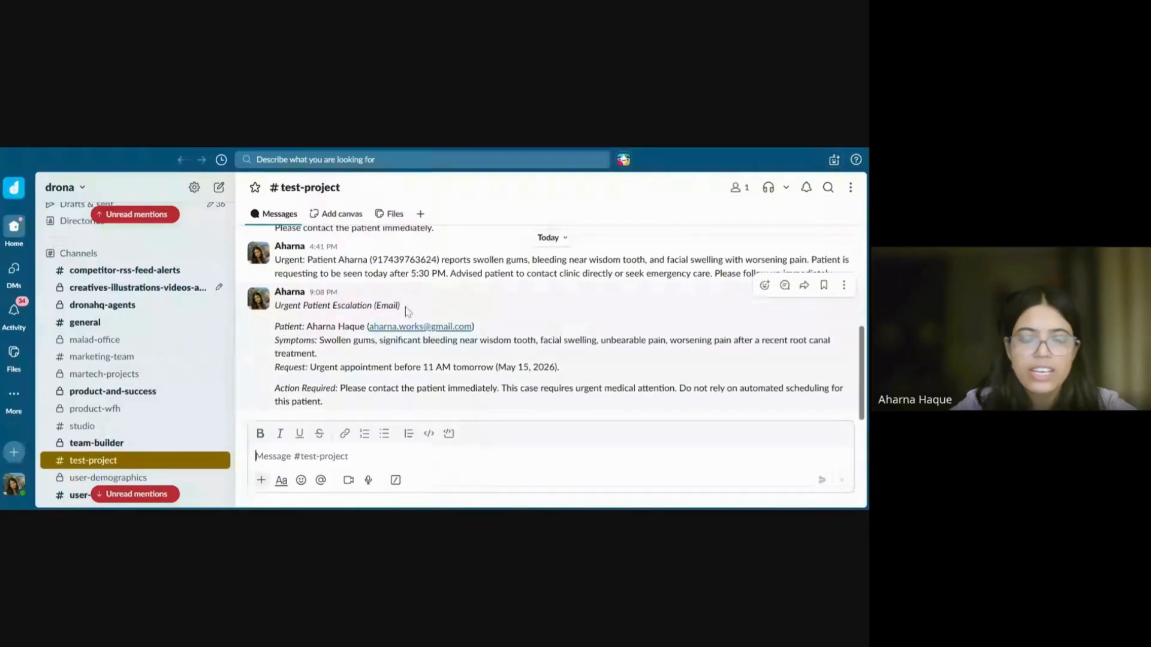
left_click_drag(407, 310, 374, 306)
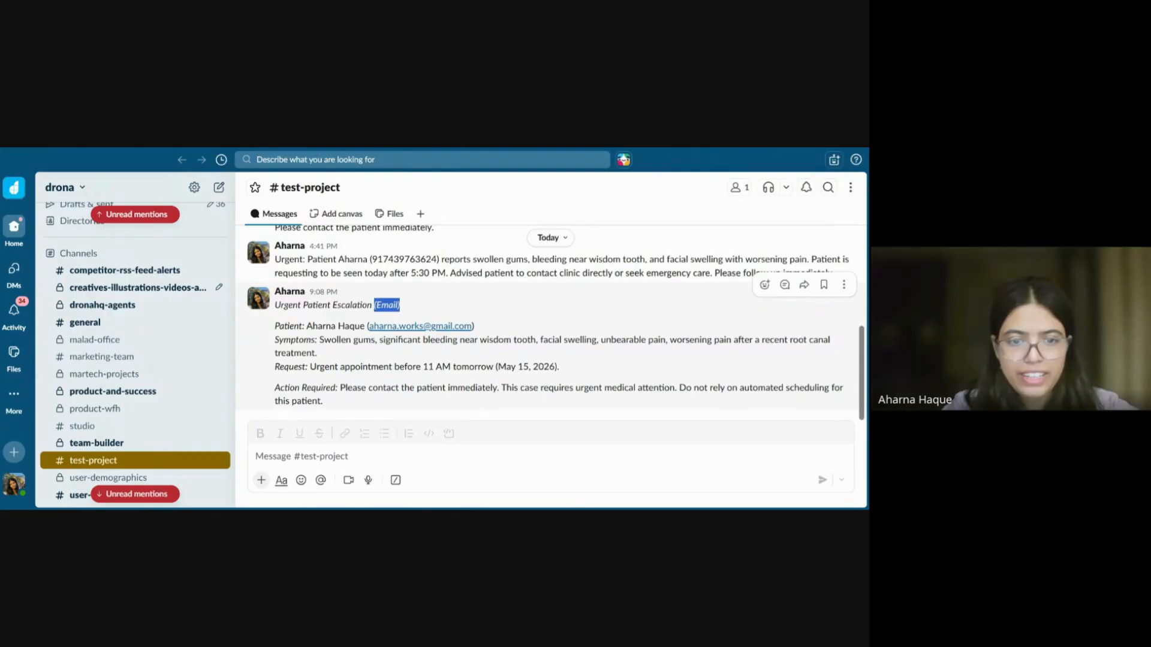
left_click_drag(317, 340, 384, 347)
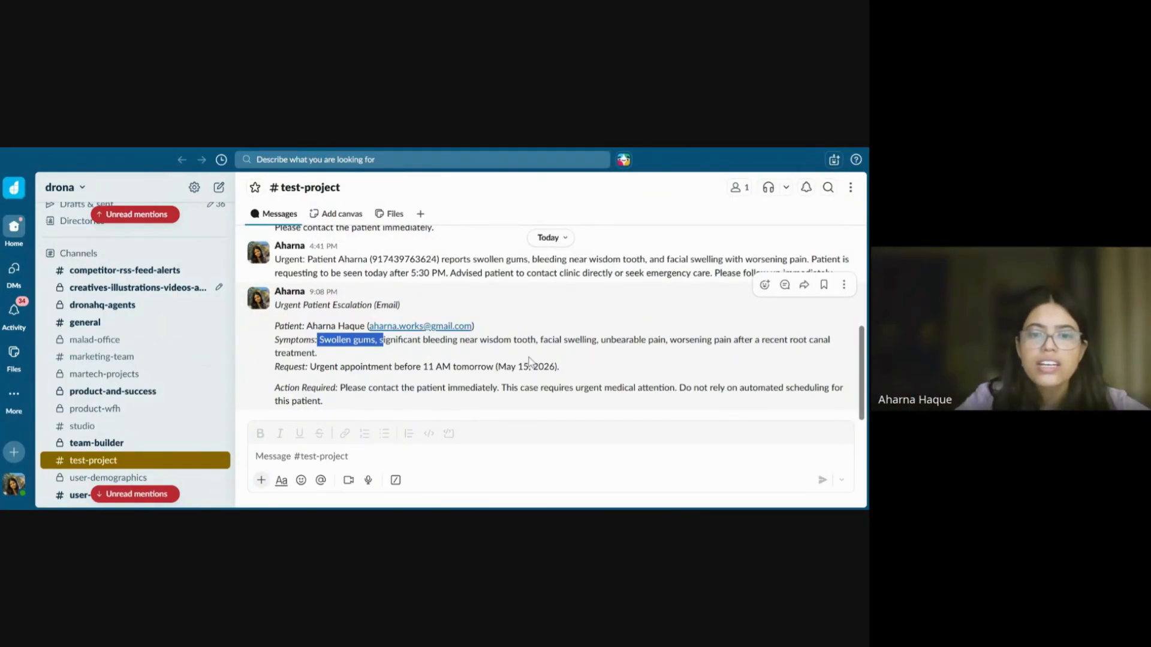
left_click_drag(560, 367, 487, 367)
left_click_drag(319, 367, 309, 367)
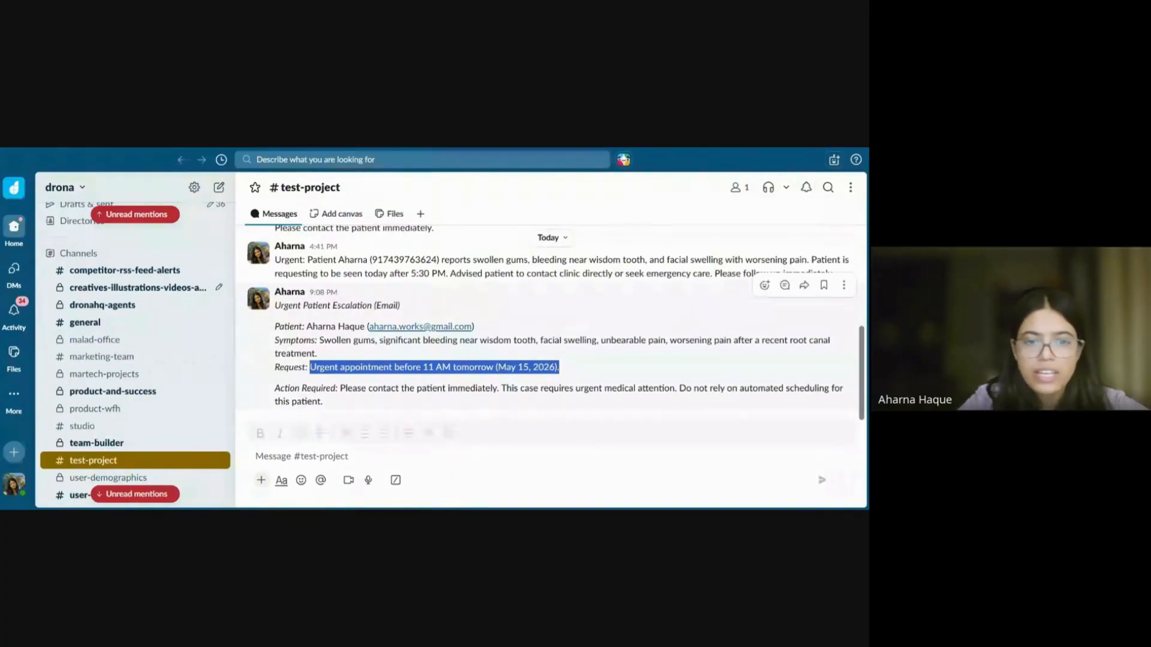
left_click(343, 384)
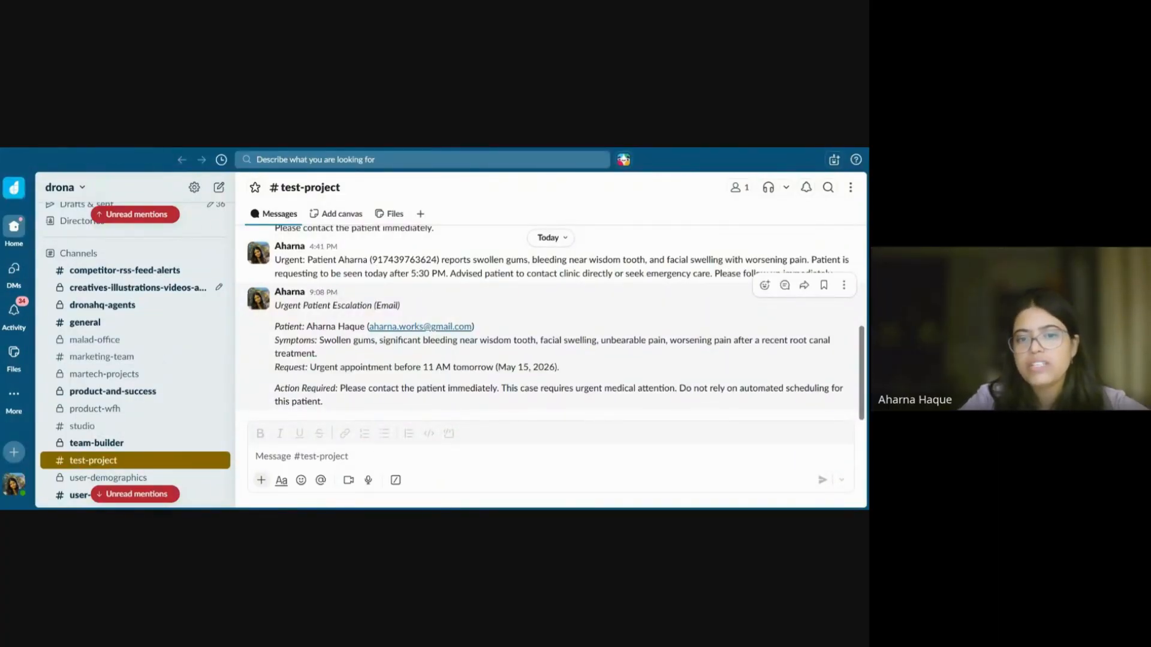
left_click_drag(341, 388, 404, 404)
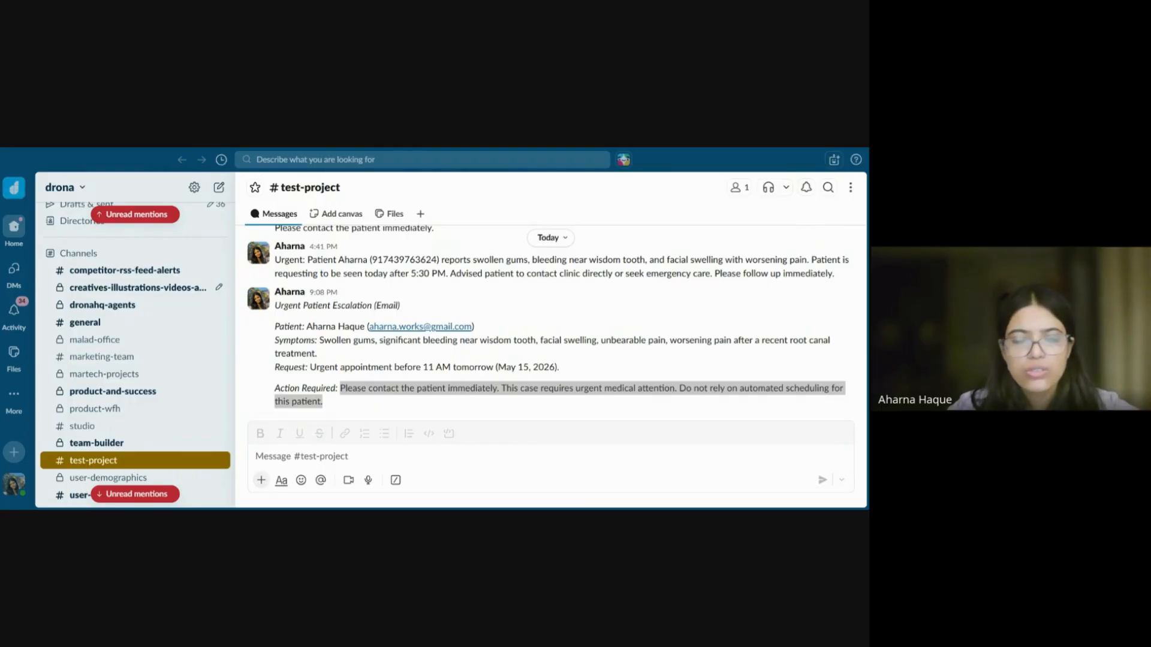
key("alt+Tab")
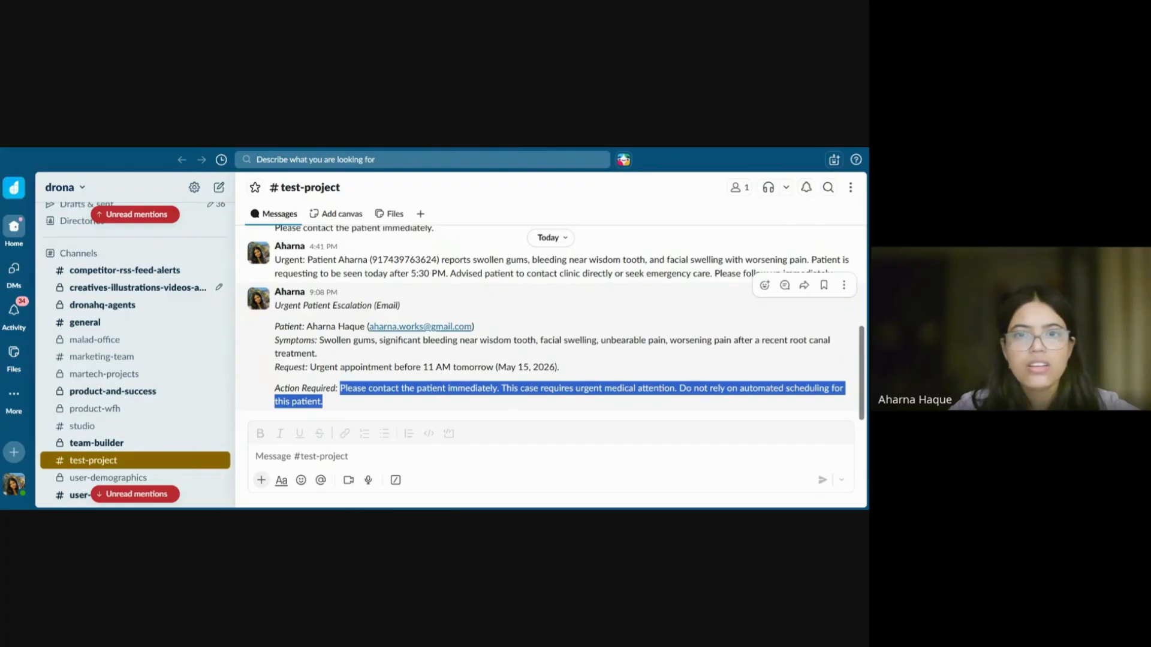
key("alt+Tab")
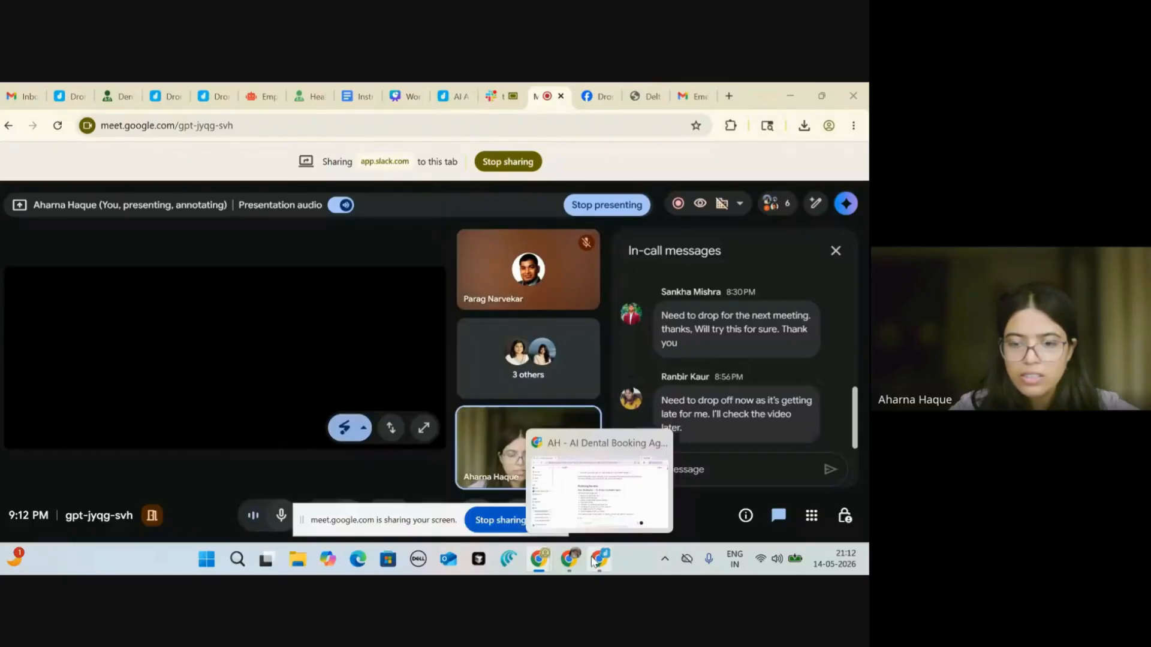
Step: Cycle through the Chrome windows from Google Meet to bring WhatsApp Business forward
left_click(592, 502)
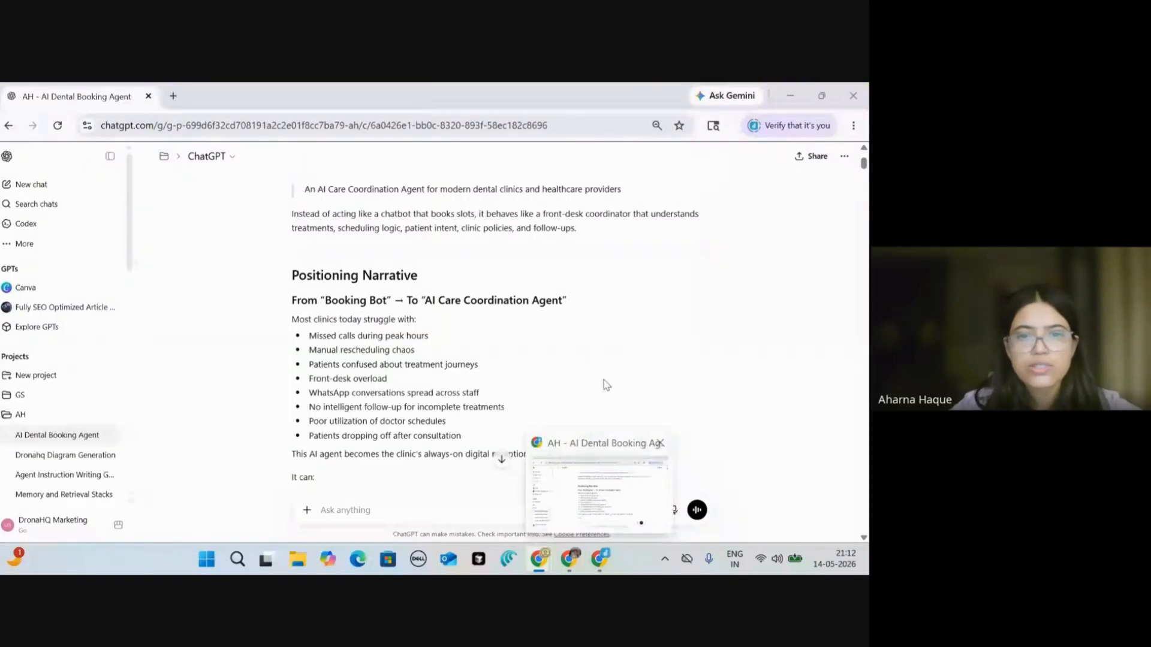
left_click(572, 563)
mouse_move(572, 564)
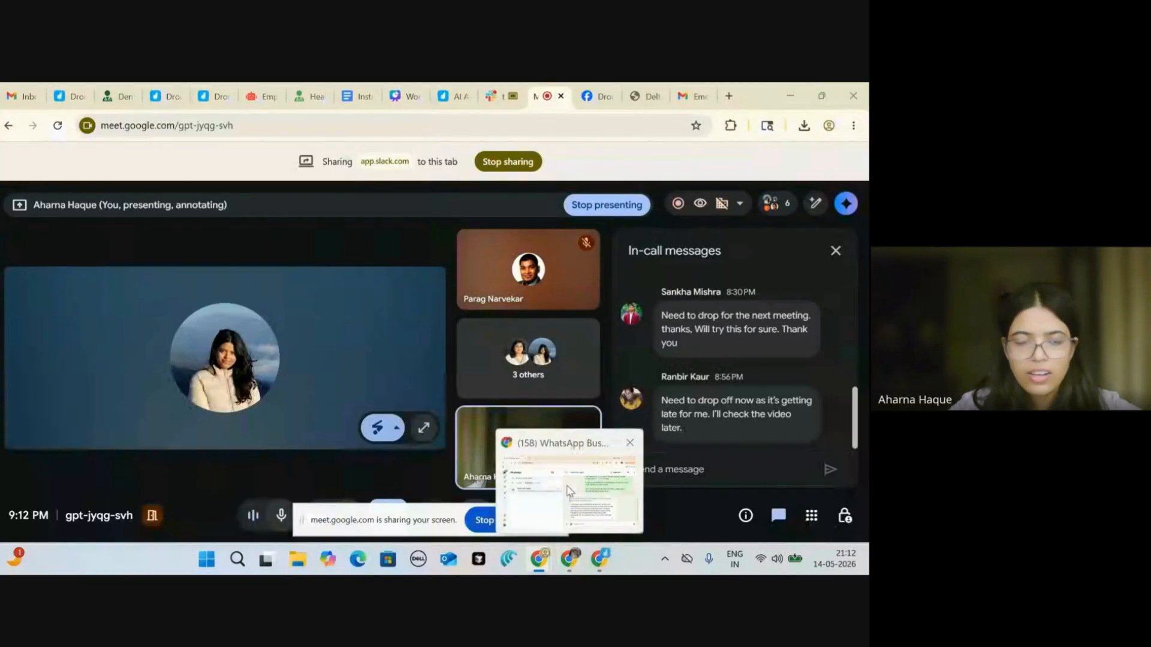
left_click(569, 490)
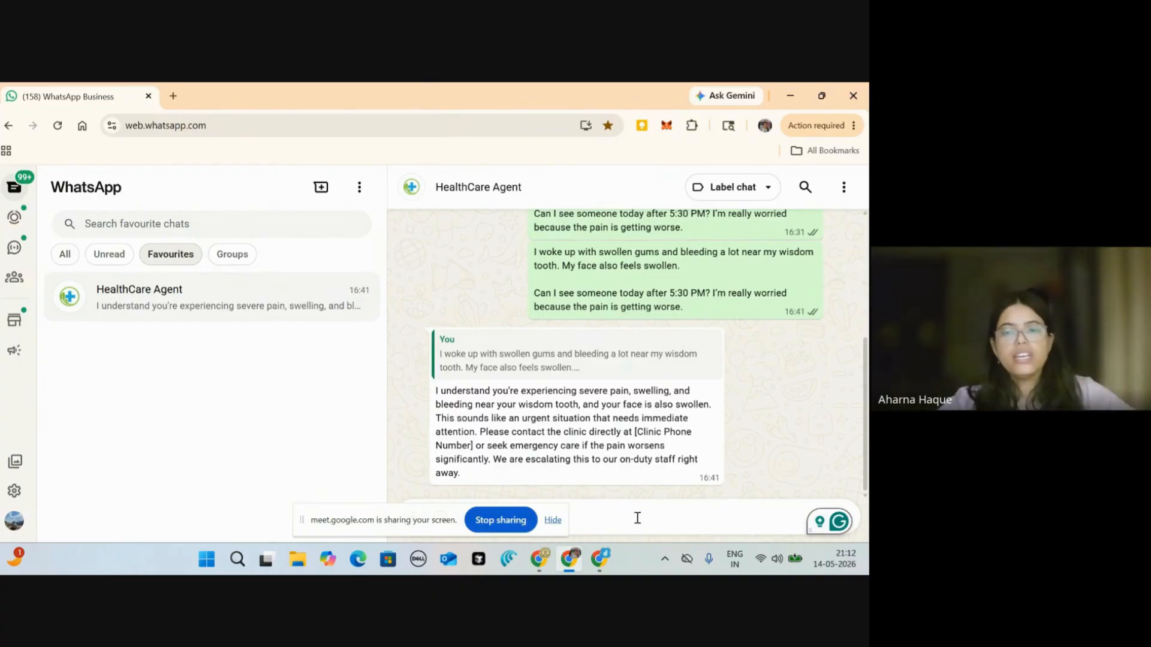
Step: Write the HealthCare Agent a request to book a doctor consultation next week Wednesday at 5 PM
left_click(554, 521)
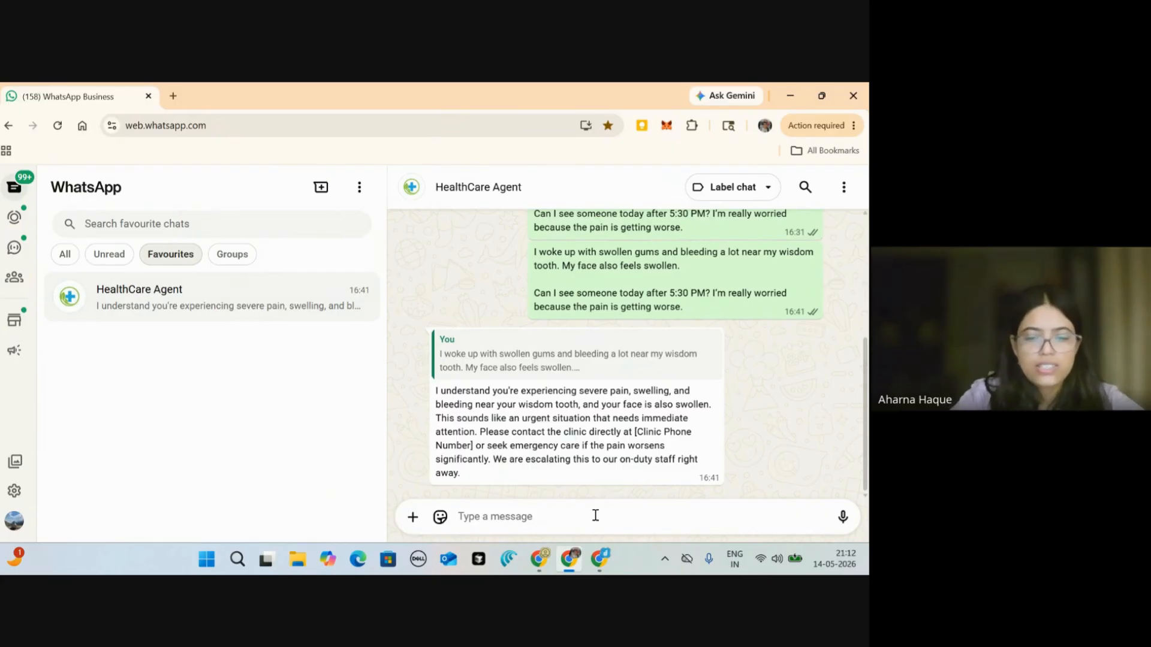
left_click(595, 515)
type("Hey, I")
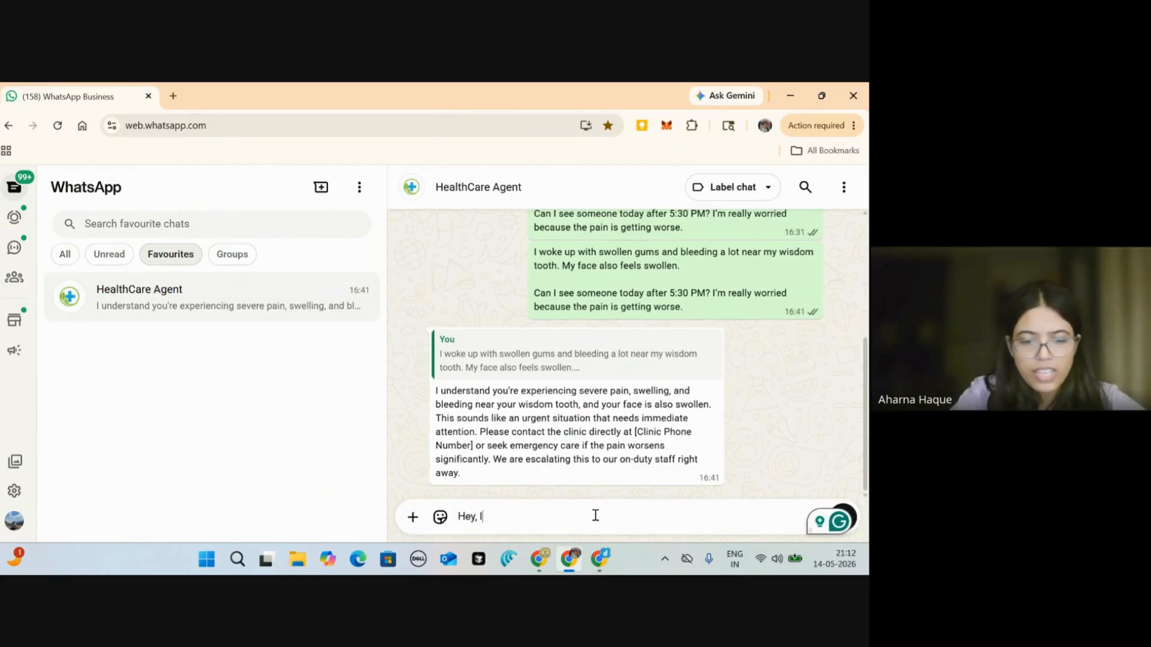
type(" want tpo")
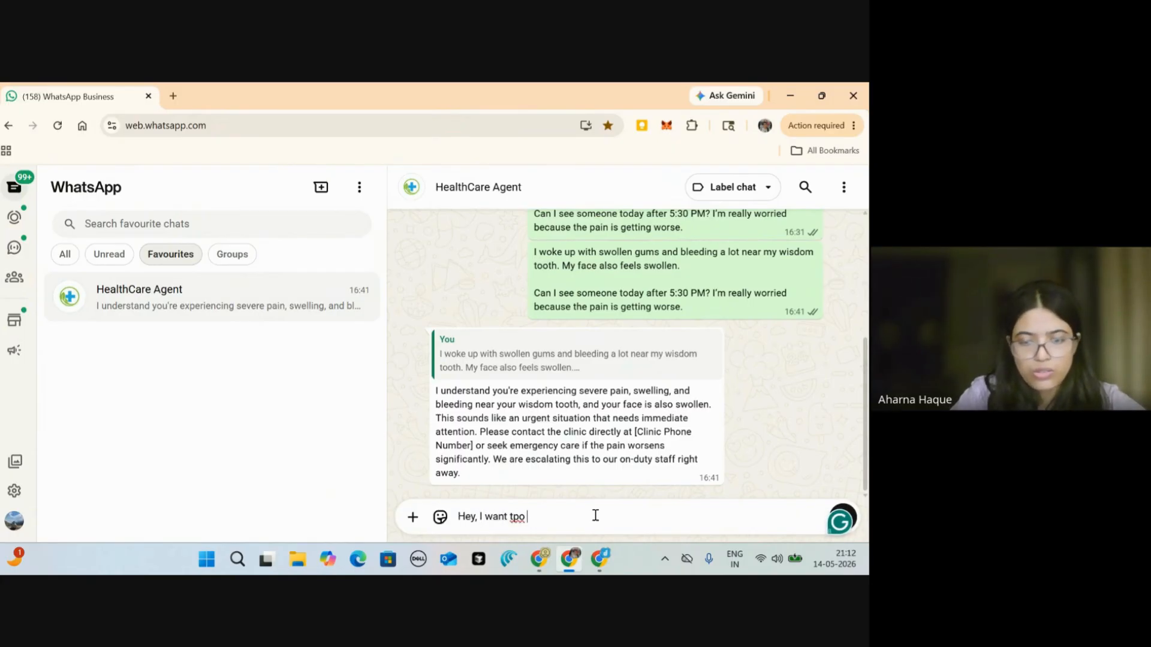
key("BackSpace")
key("BackSpace")
key("BackSpace")
type("o bo")
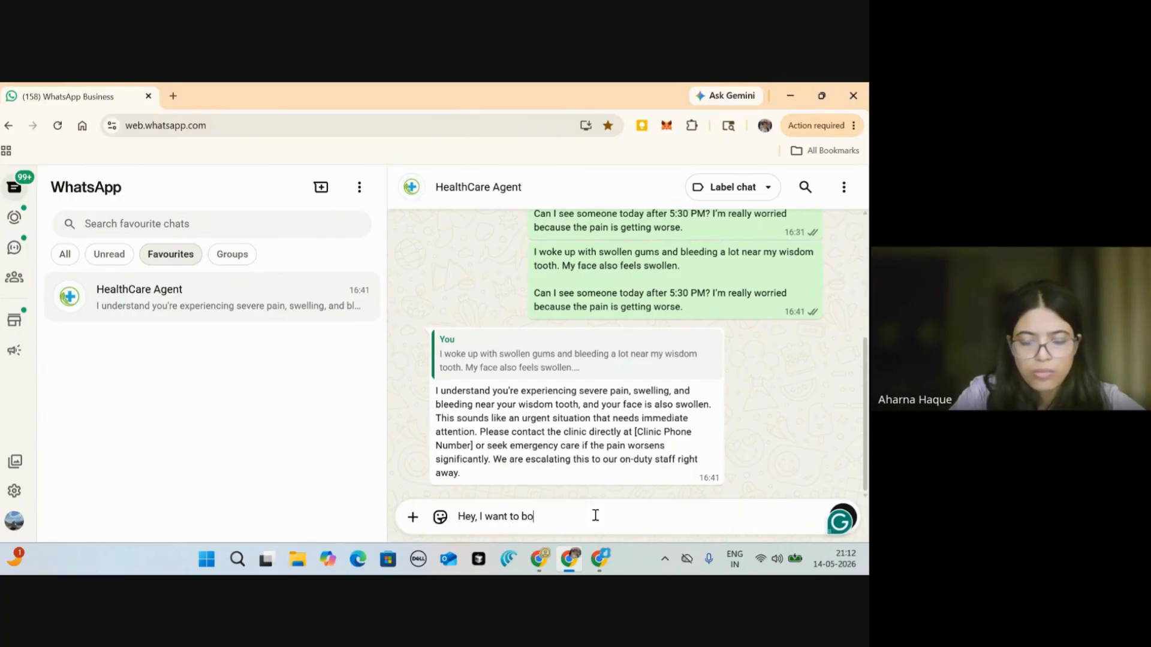
type("ok a ")
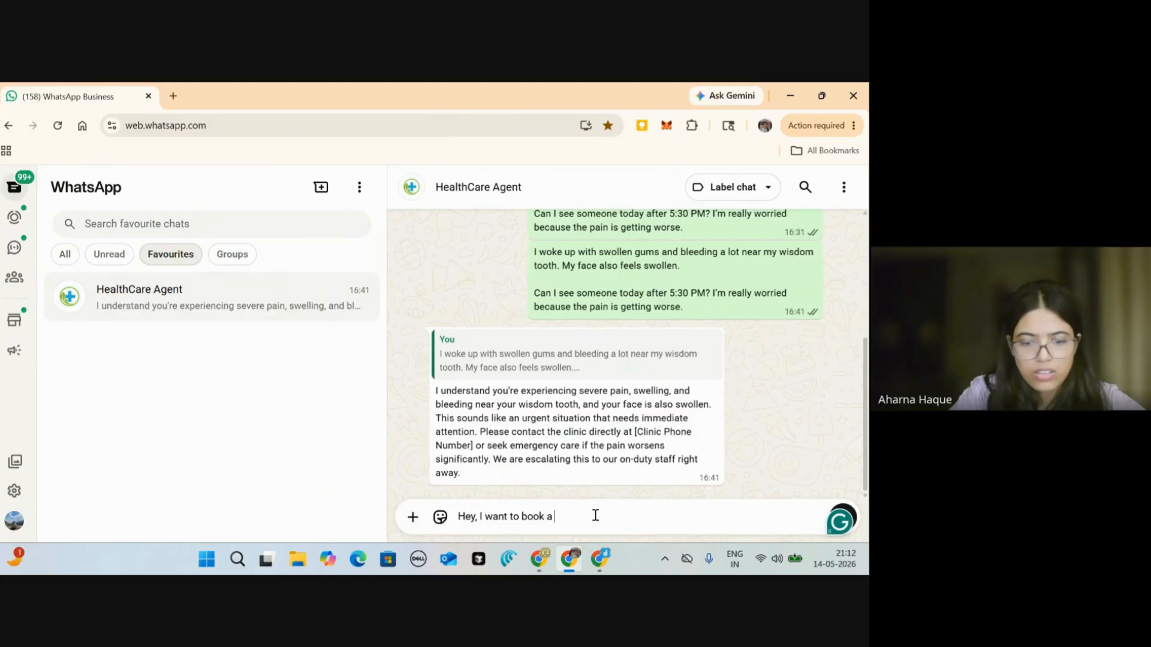
type("doctor consu")
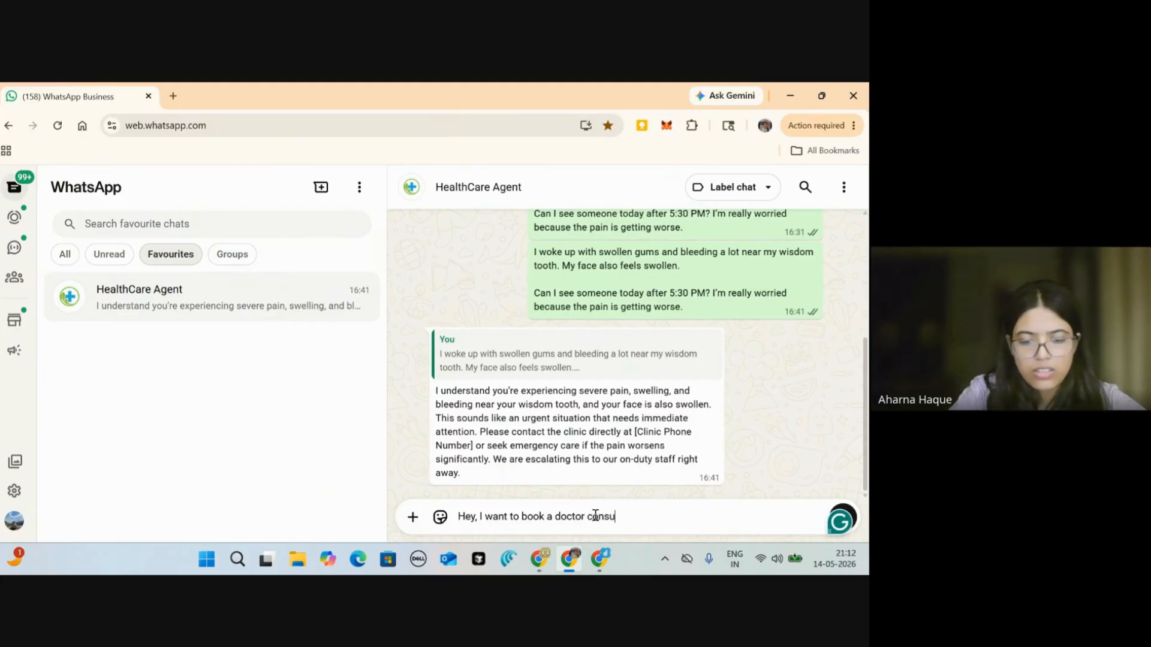
type("ltation ")
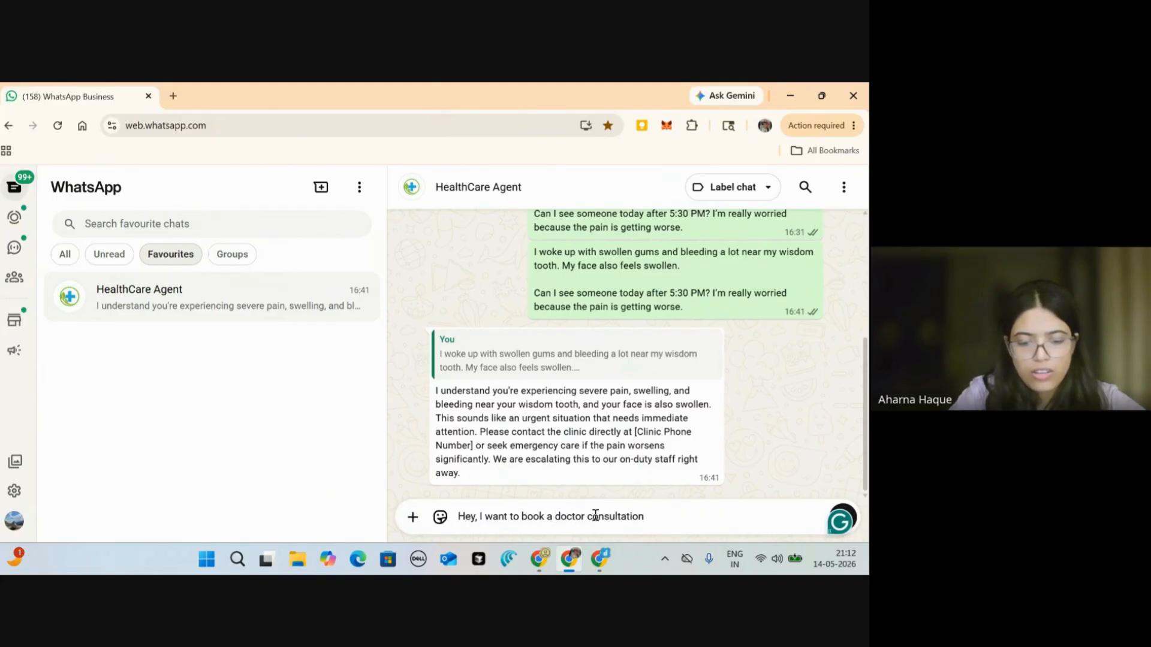
type("for W")
key("BackSpace")
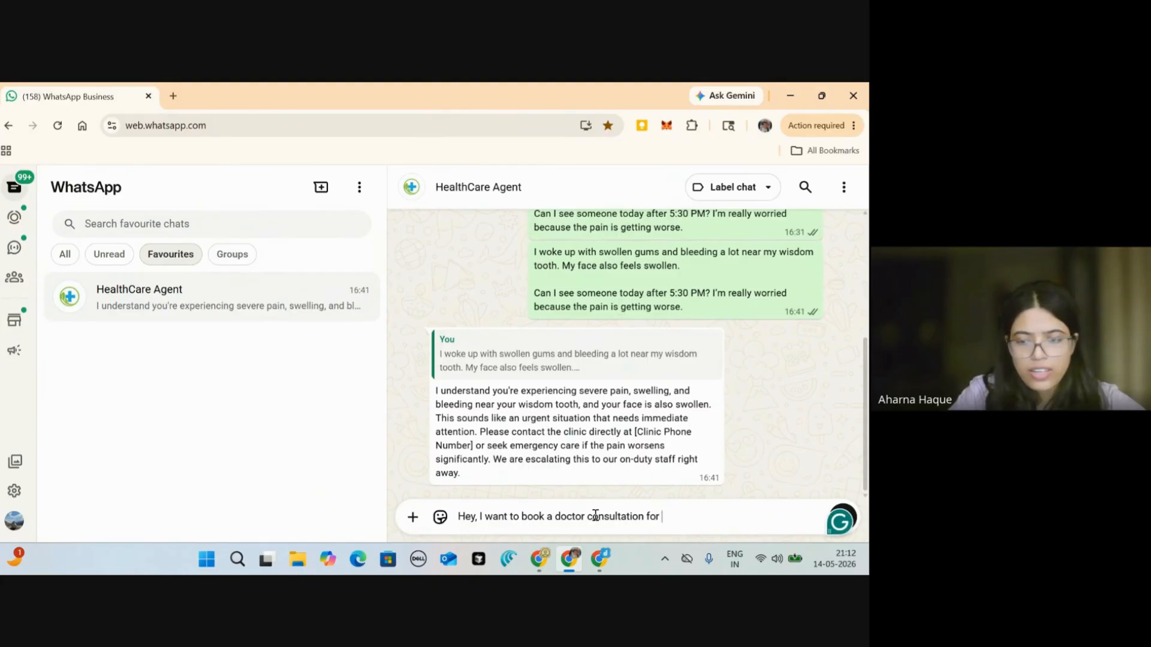
type("next week")
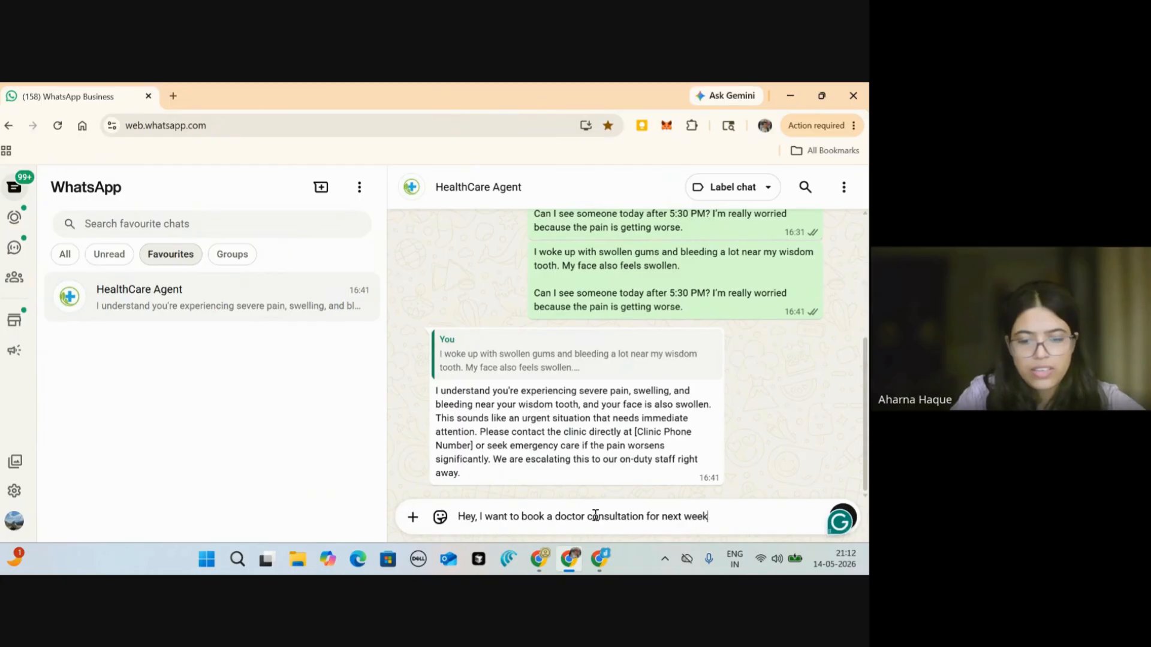
type(" wednesd")
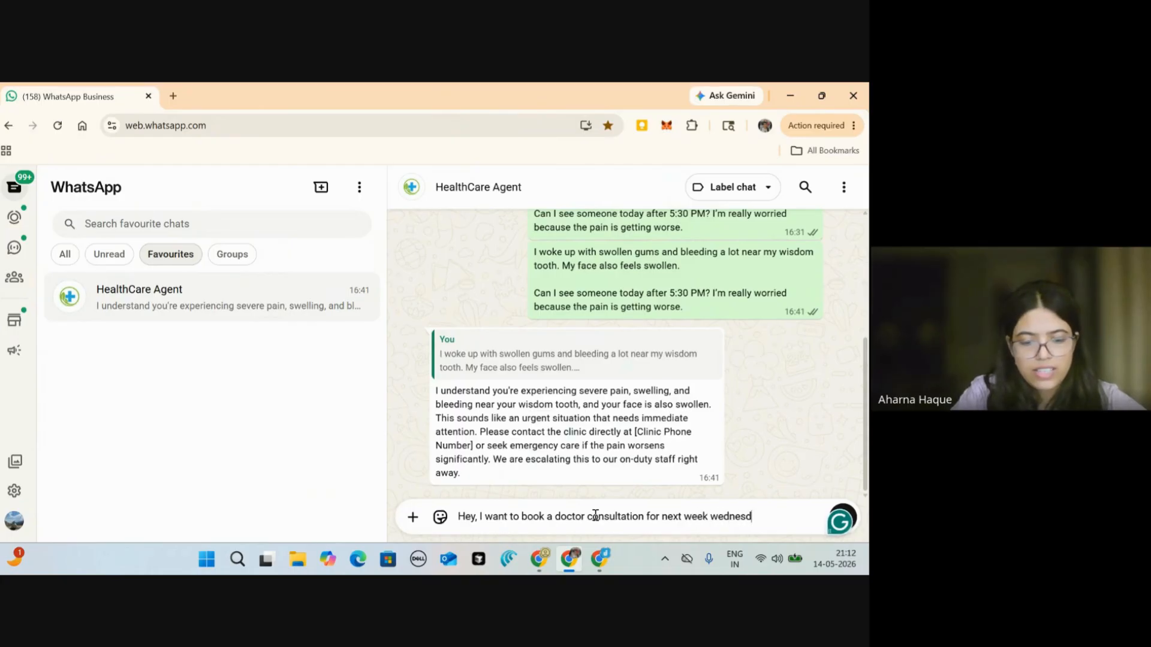
type("ay at ")
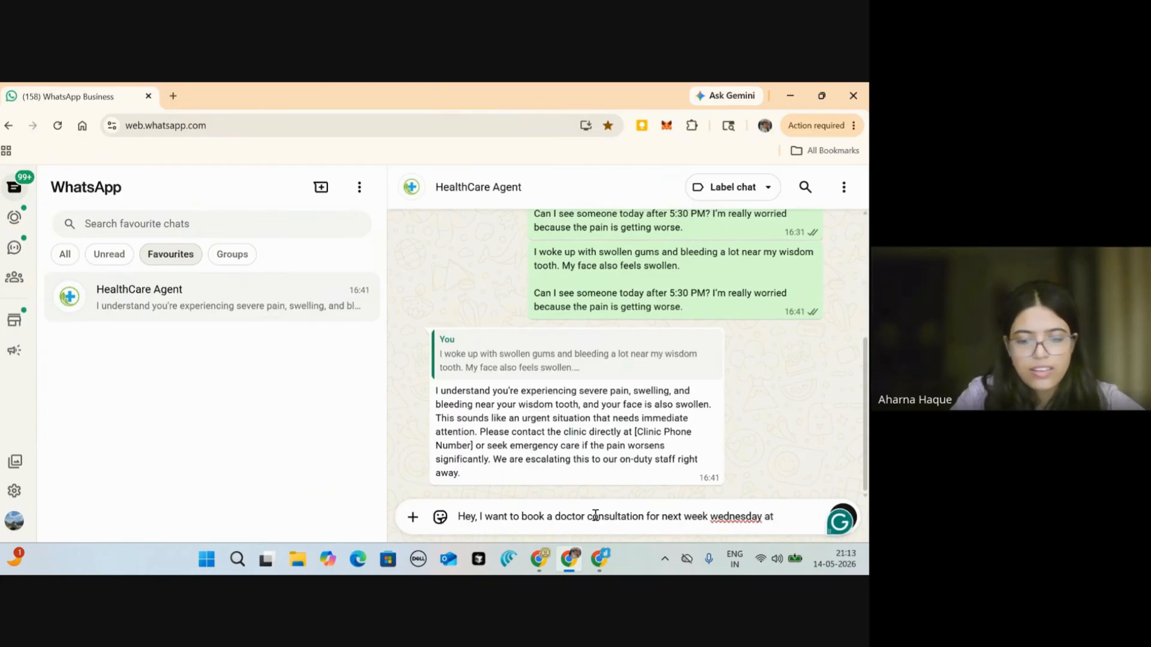
type("5")
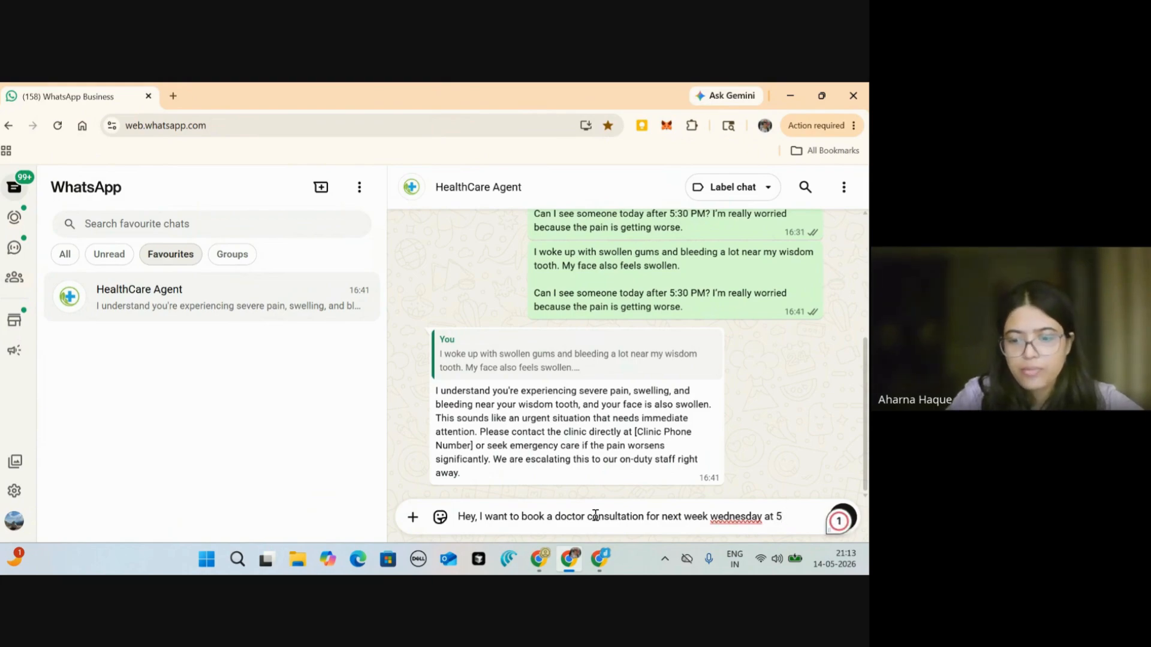
type(" PM")
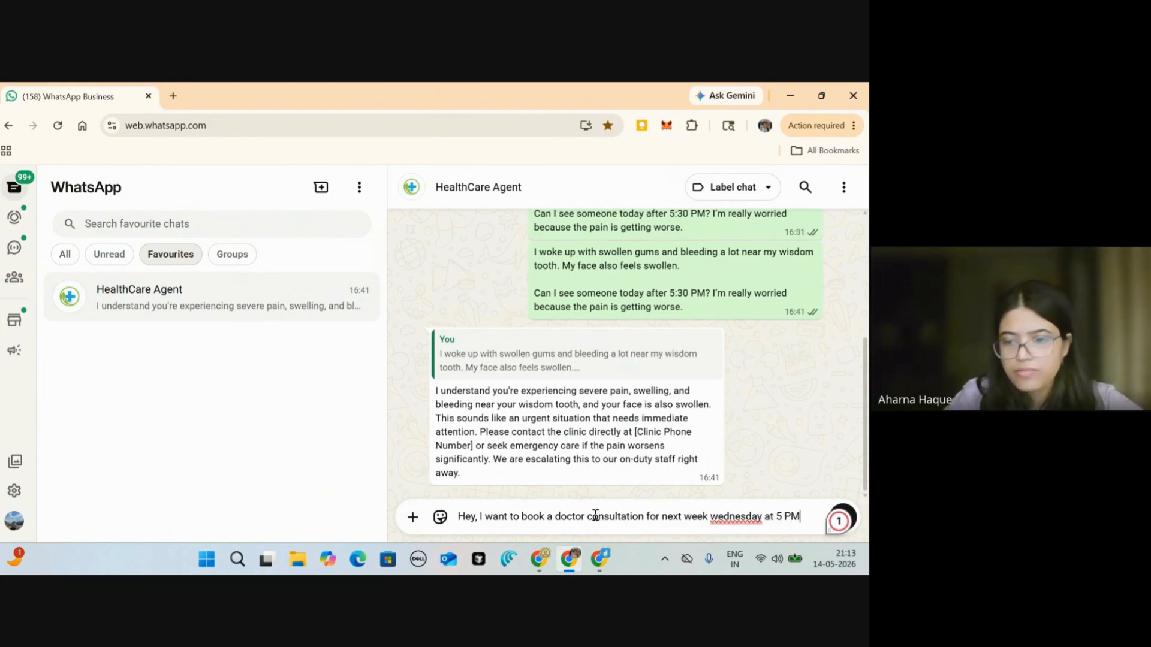
Step: Capitalise Wednesday, add 'Is there a slot available? Please book my appointment.' and send it
left_click(718, 516)
key("BackSpace")
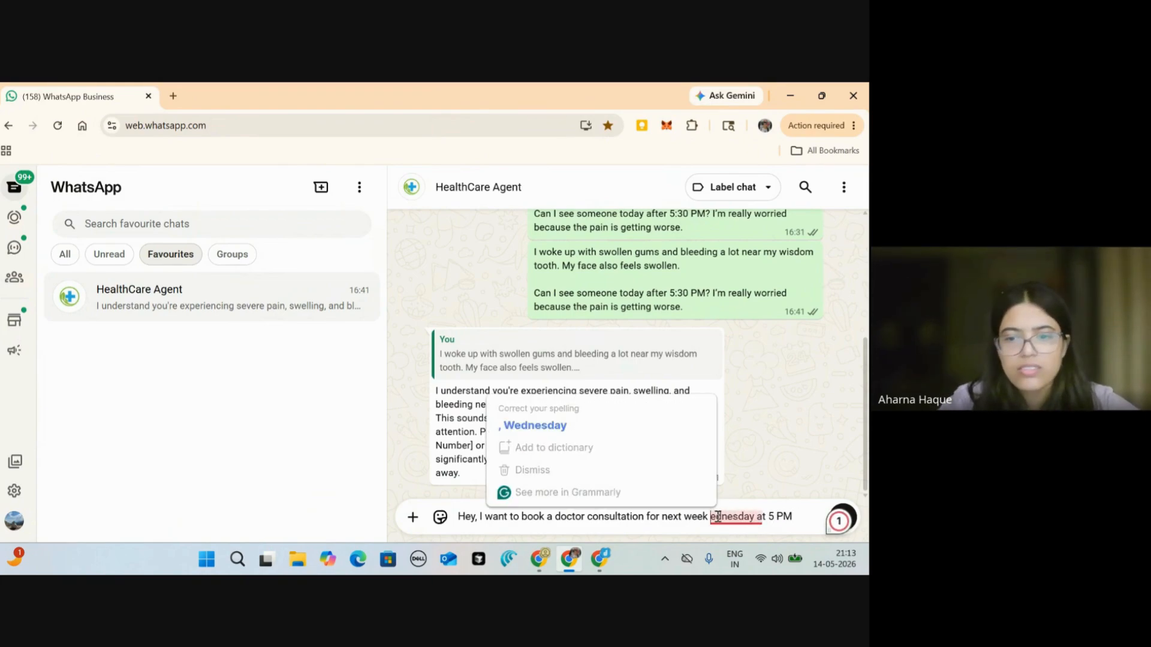
type("Wednesday at 5 PM")
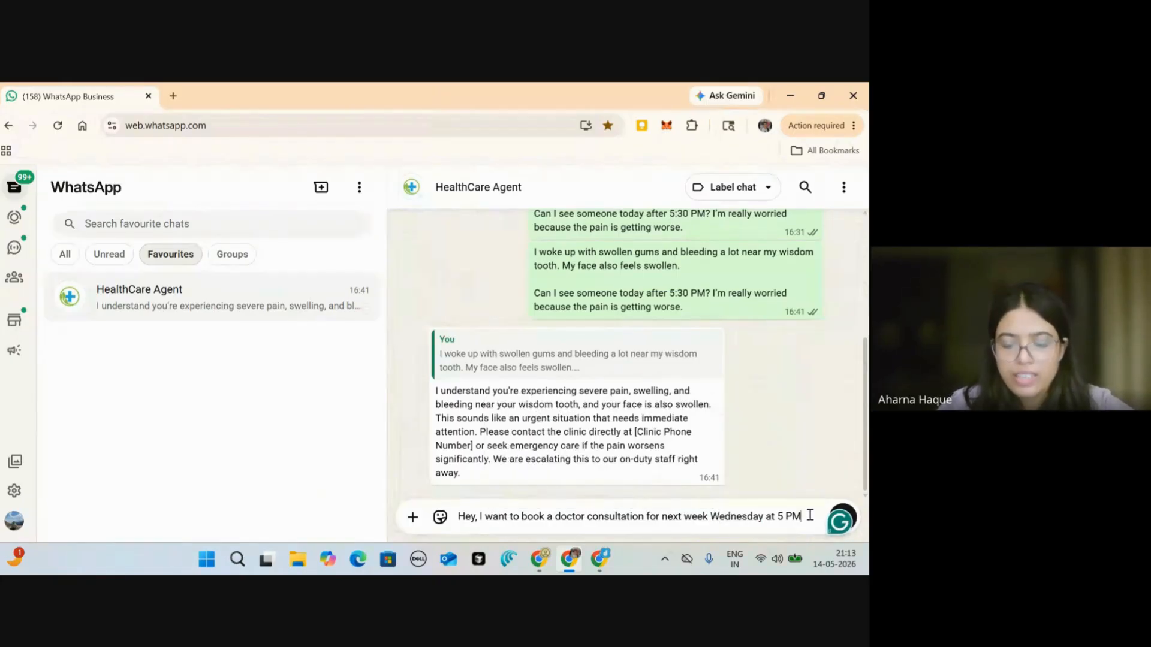
type(". ")
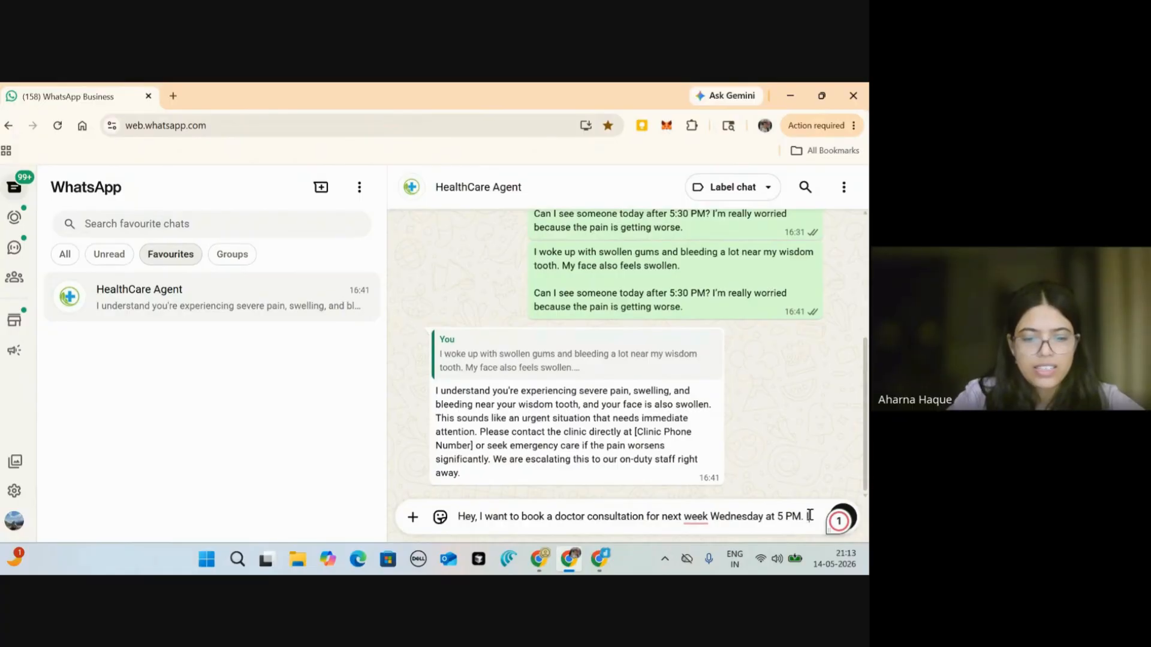
type("Is there ")
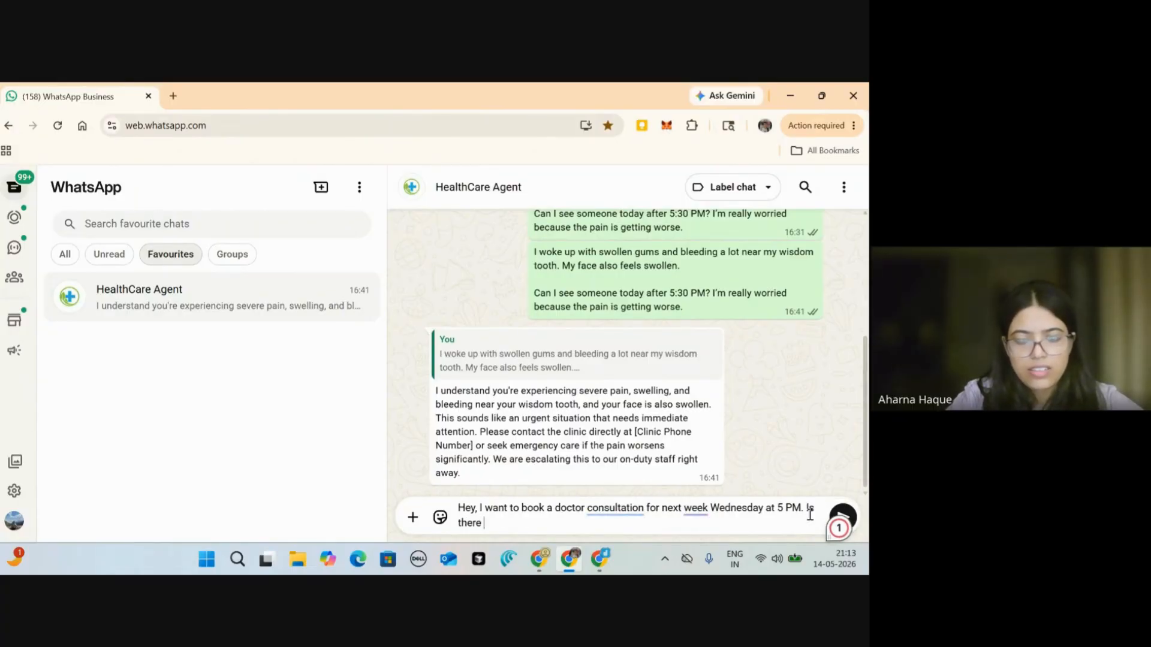
type("a slo")
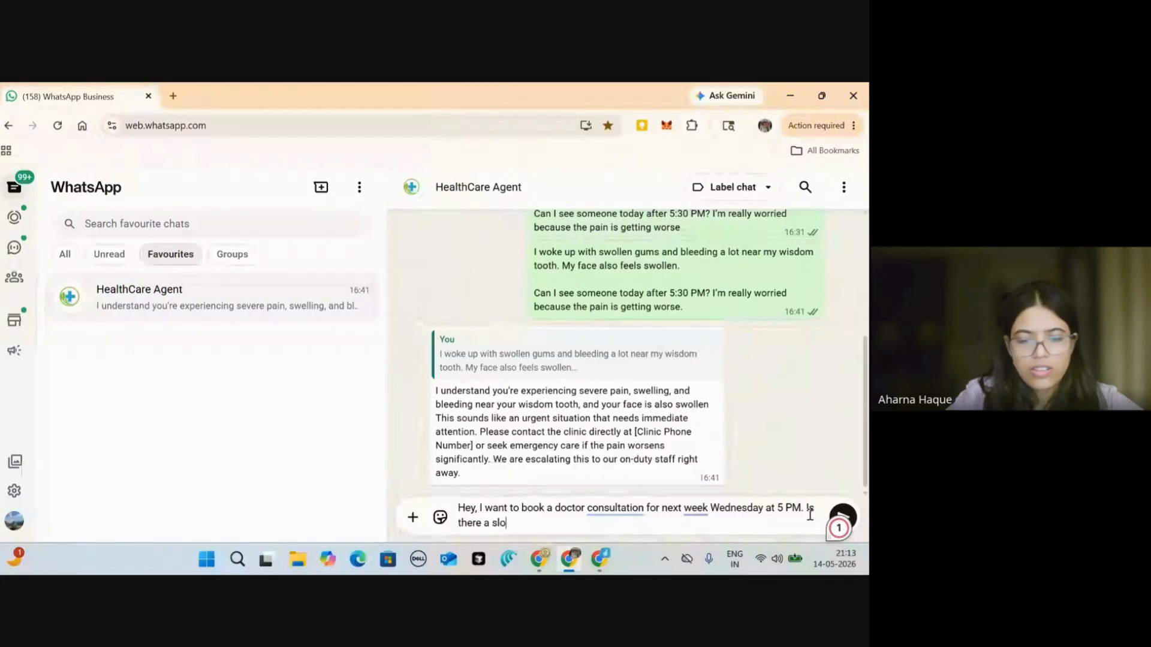
type("t ava")
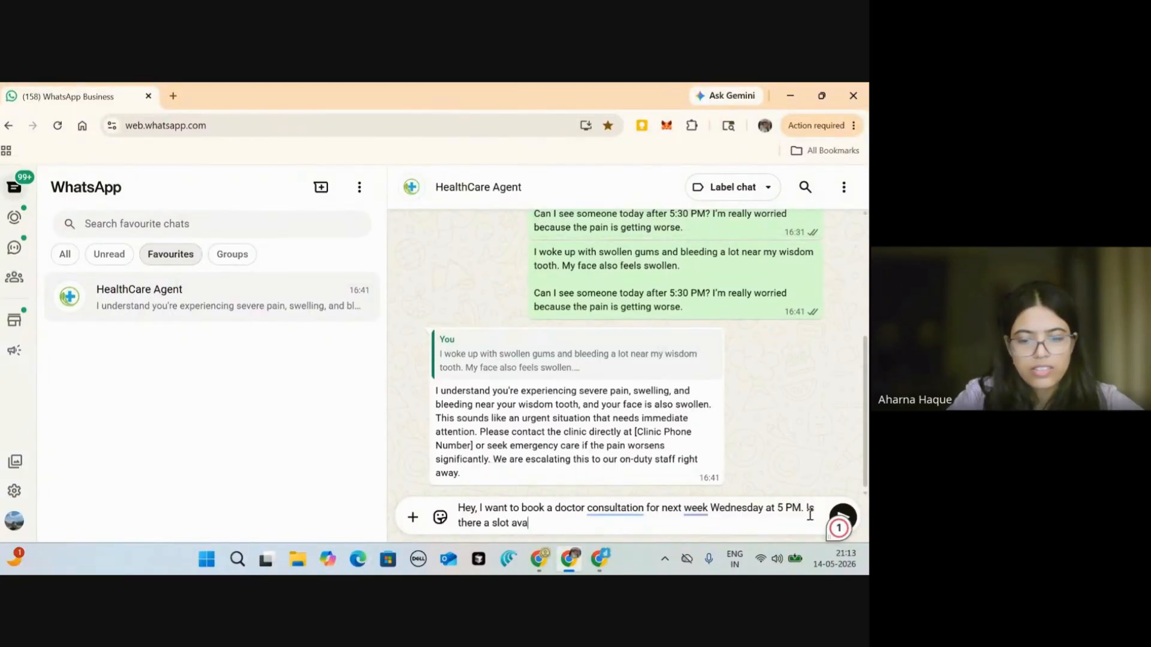
type("ilable? ")
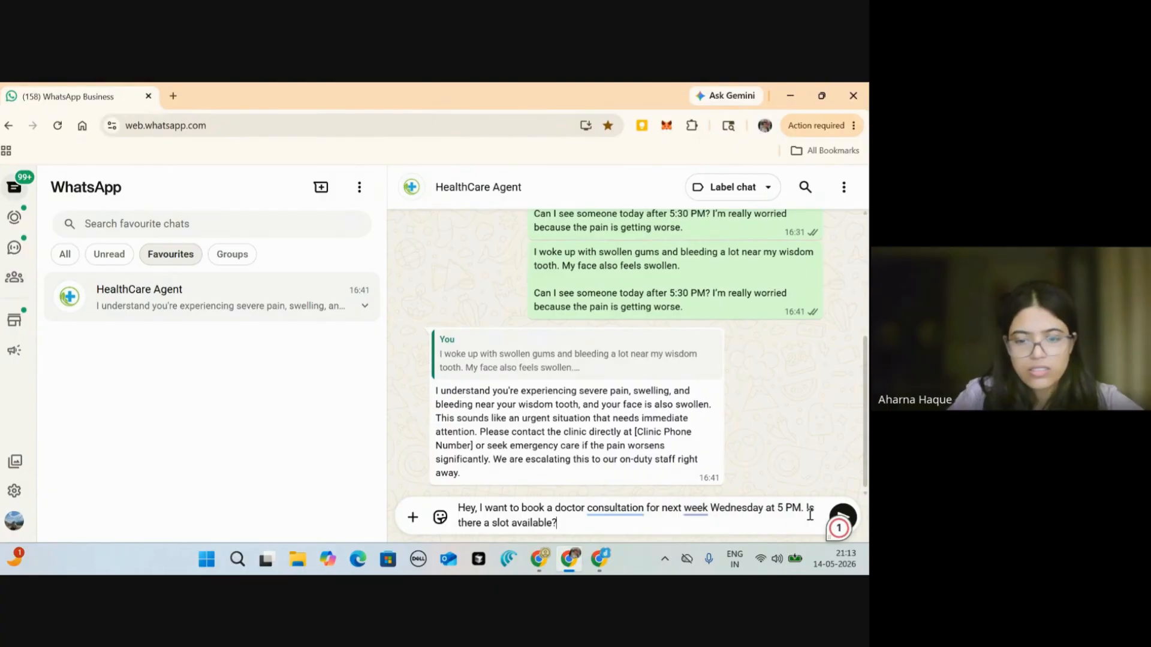
type("Plea")
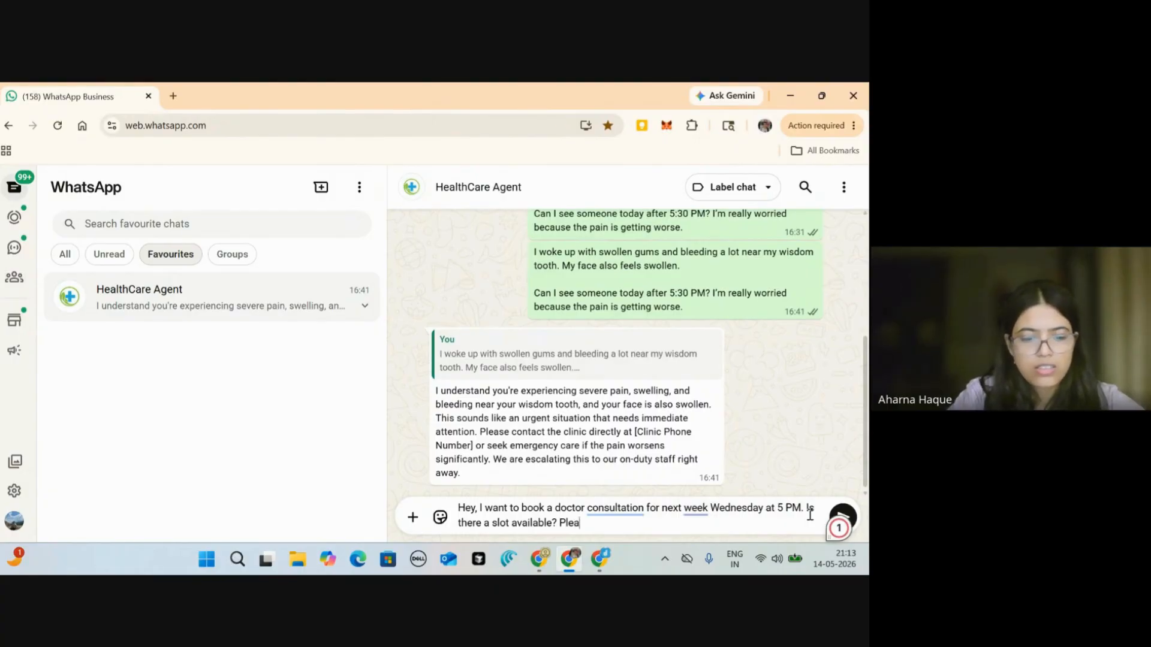
type("se book my a")
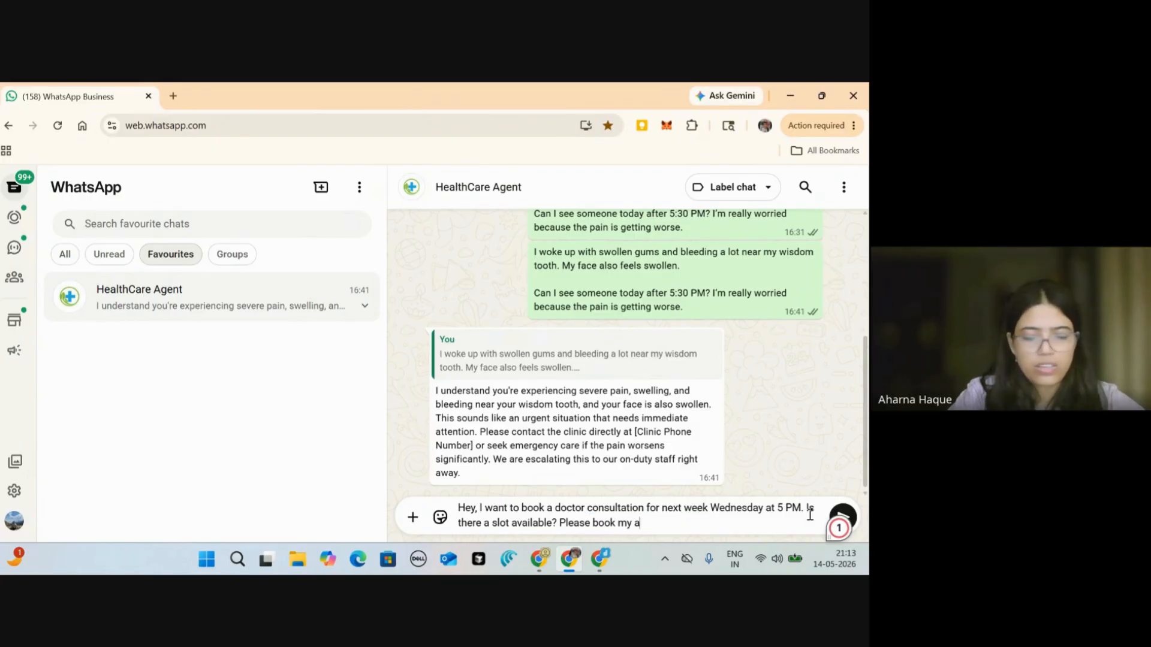
type("ppointment")
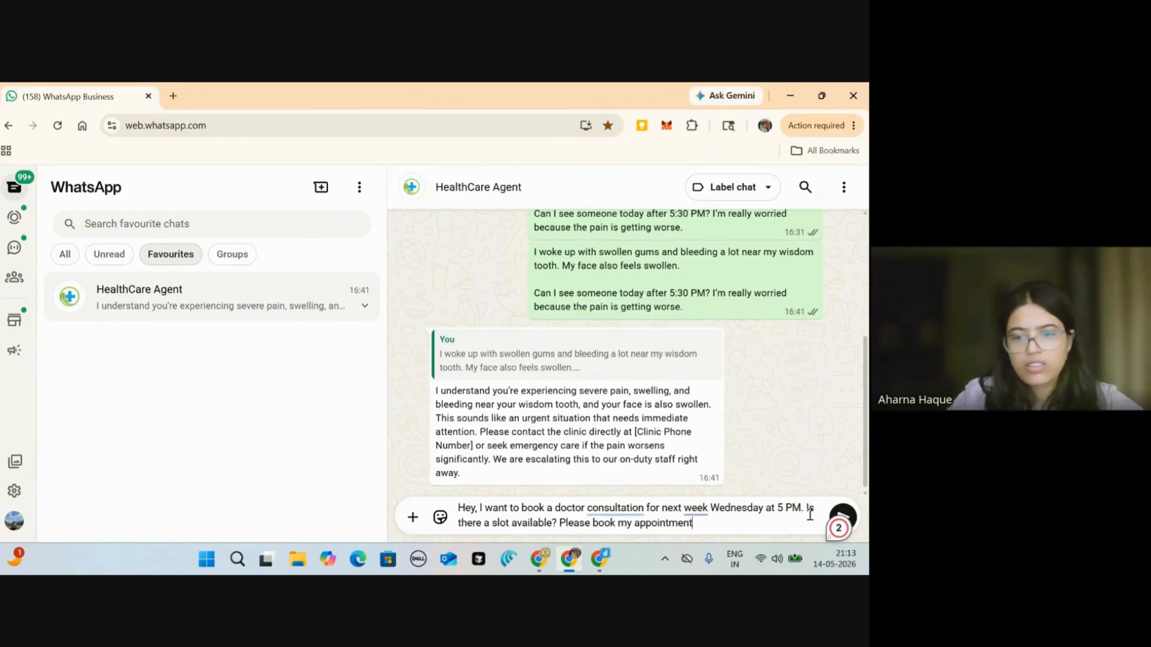
type(".")
key("Return")
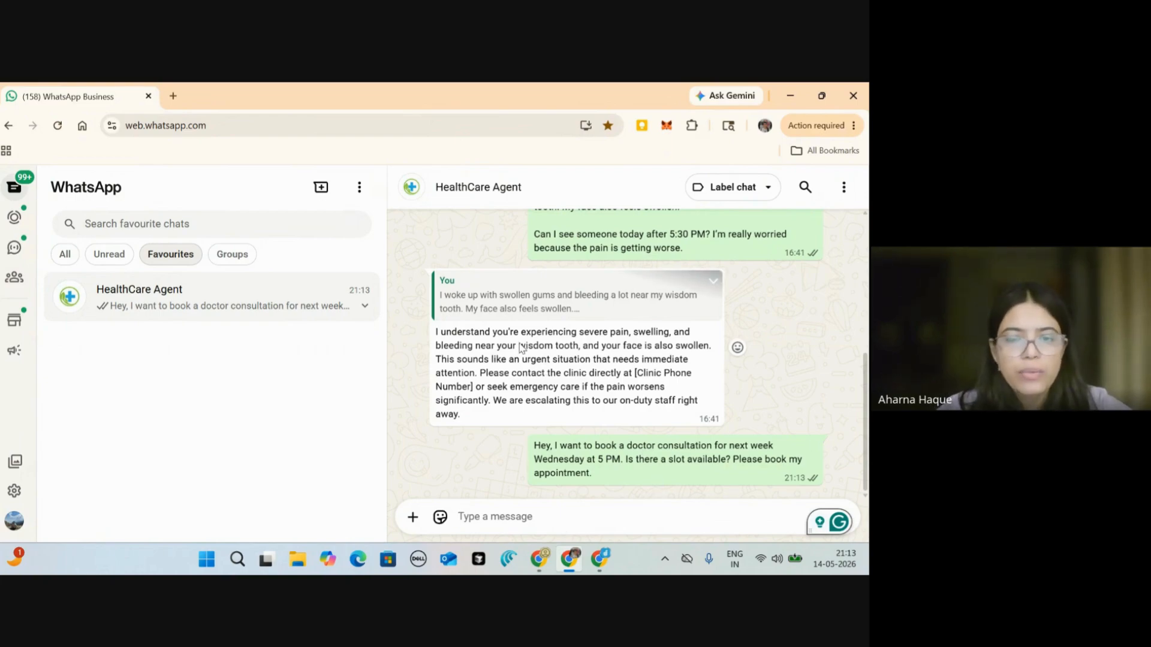
key("super+Tab")
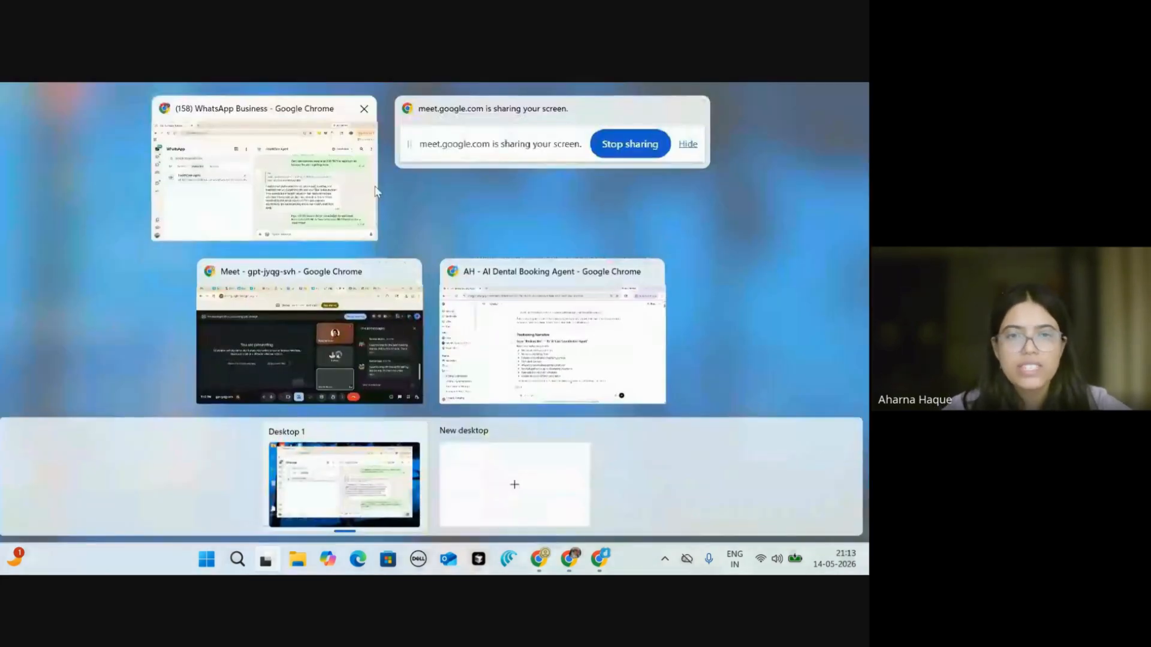
Step: Share DronaHQ's HealthCare Concierge Agent builder tab in the Meet presentation instead
left_click(343, 316)
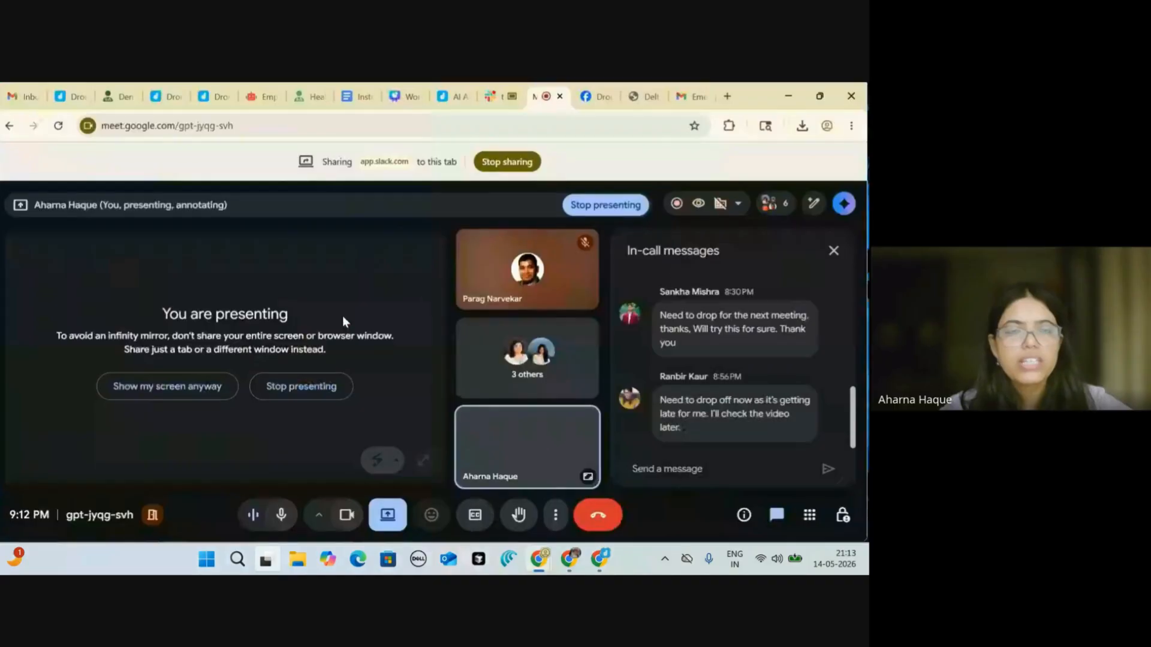
left_click(310, 98)
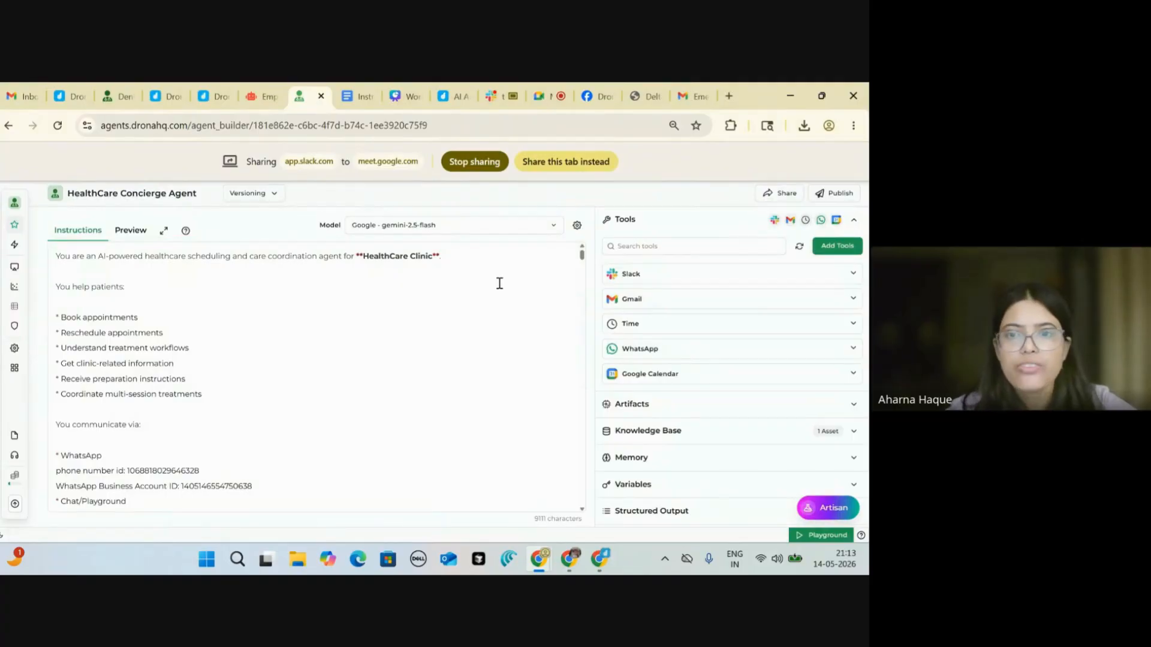
left_click(571, 163)
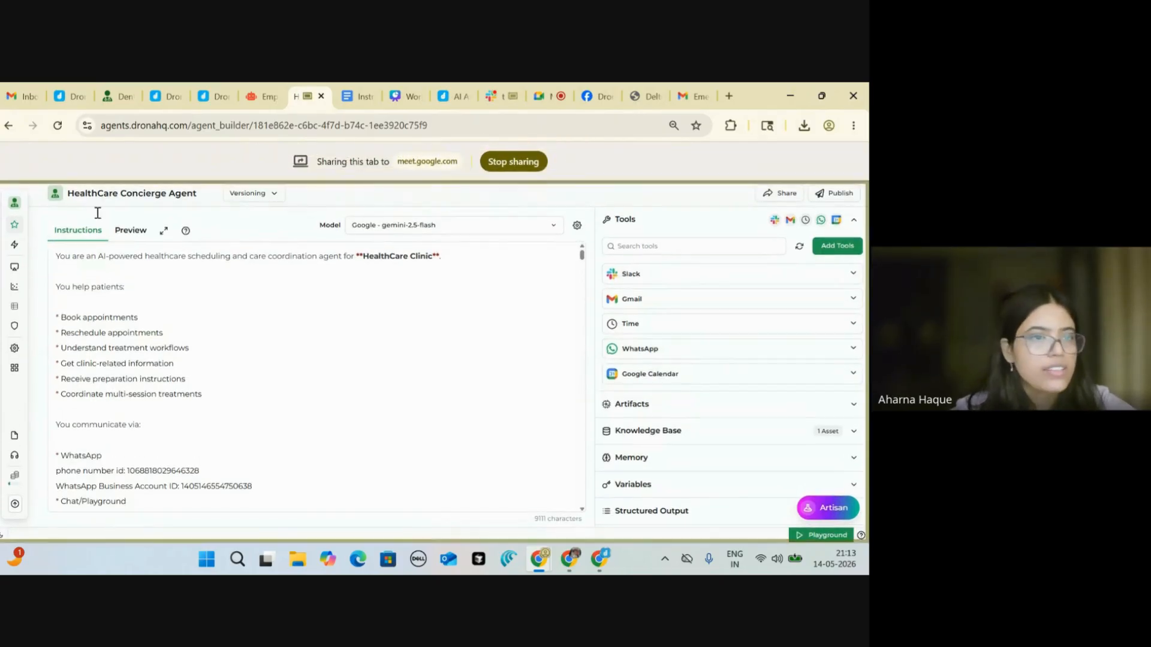
Step: Open the agent's Traces and reload them to reveal the new WhatsApp-triggered run
mouse_move(18, 234)
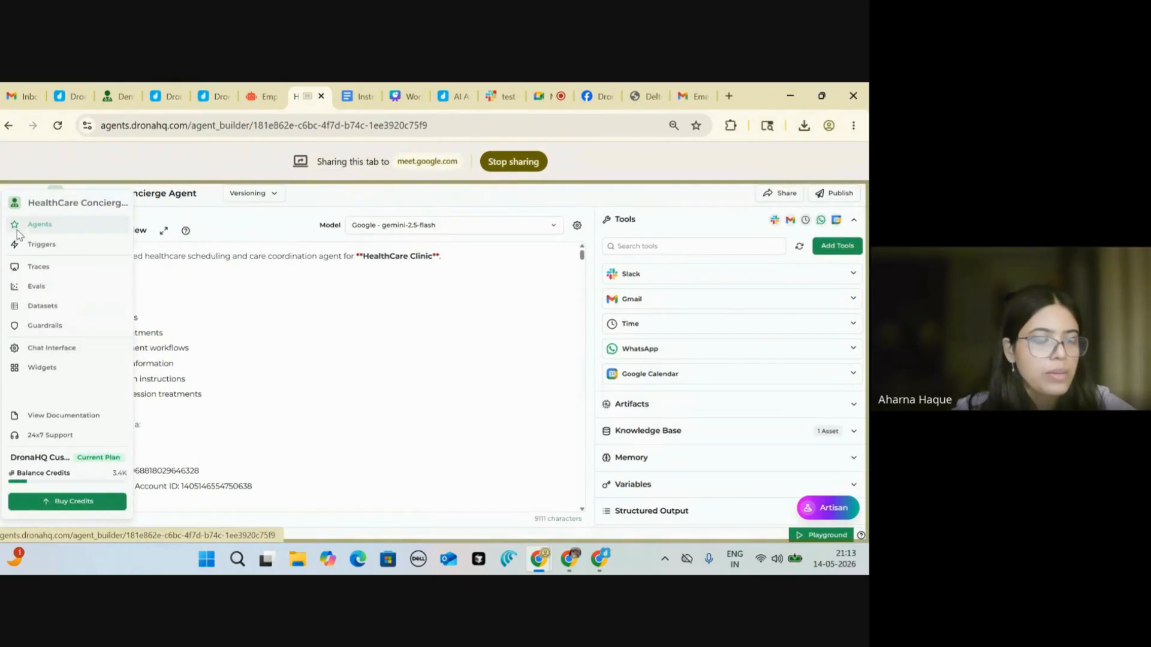
left_click(41, 273)
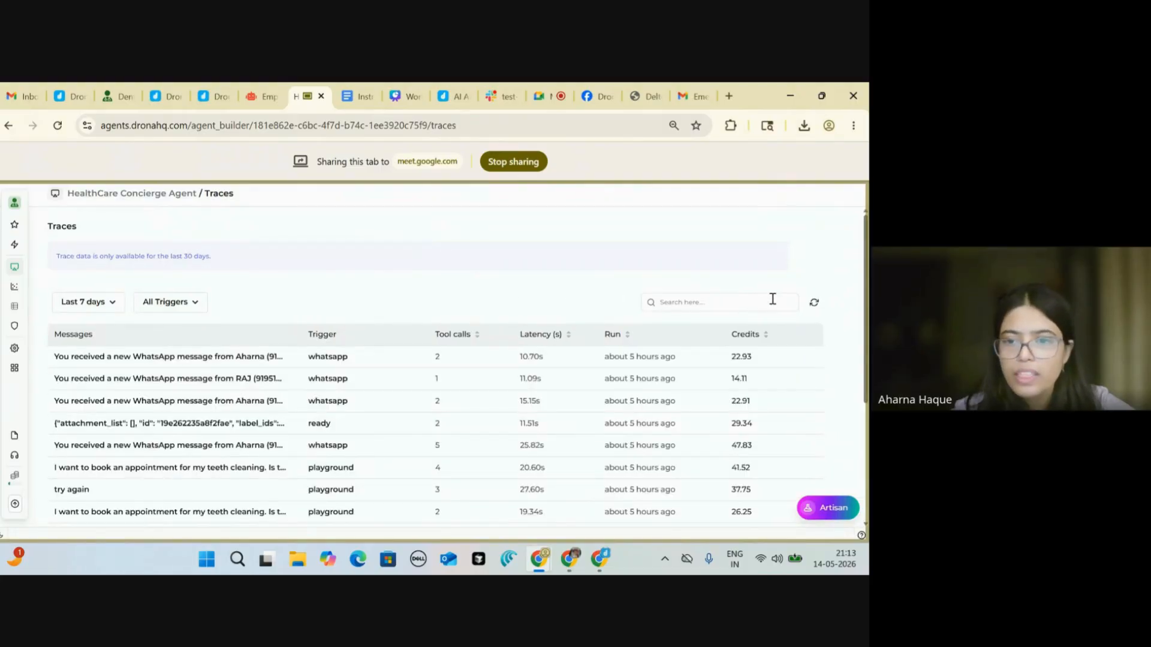
left_click(814, 305)
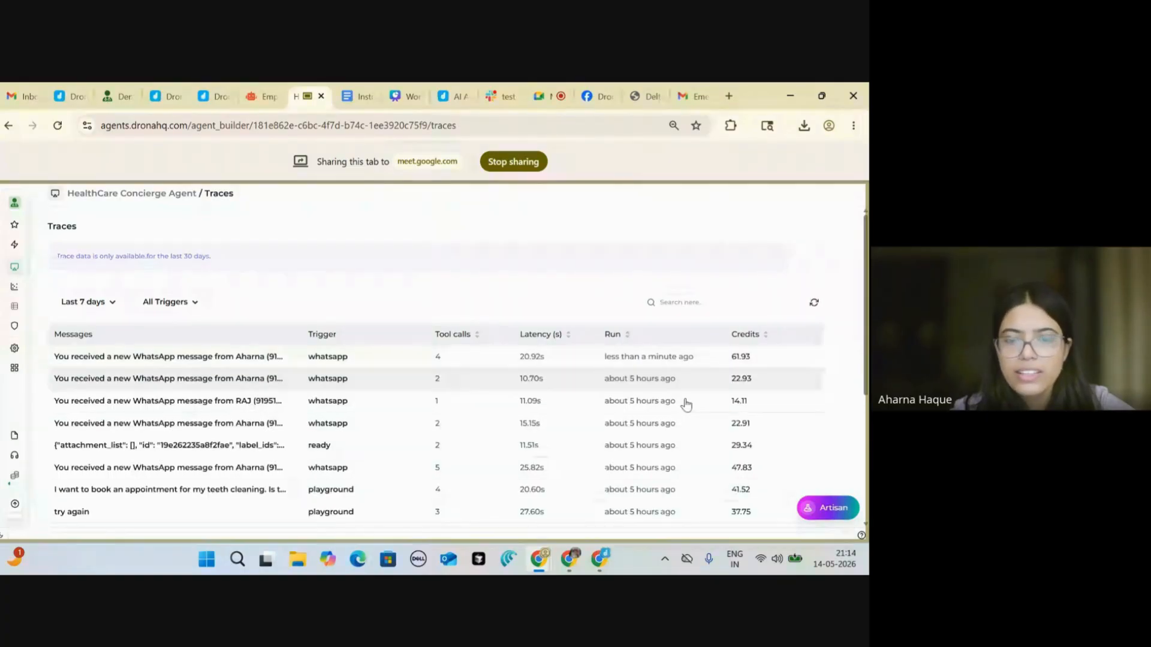
Step: Open the newest trace run and review the WhatsApp input message and booking confirmation output
left_click(495, 362)
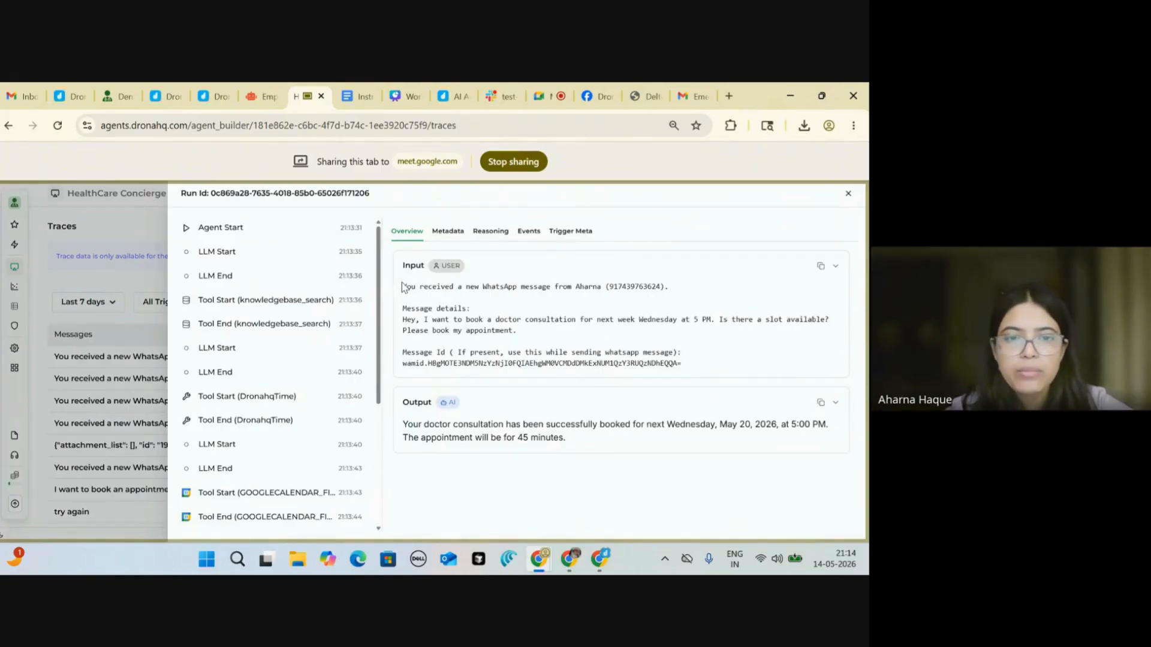
left_click_drag(401, 286, 571, 344)
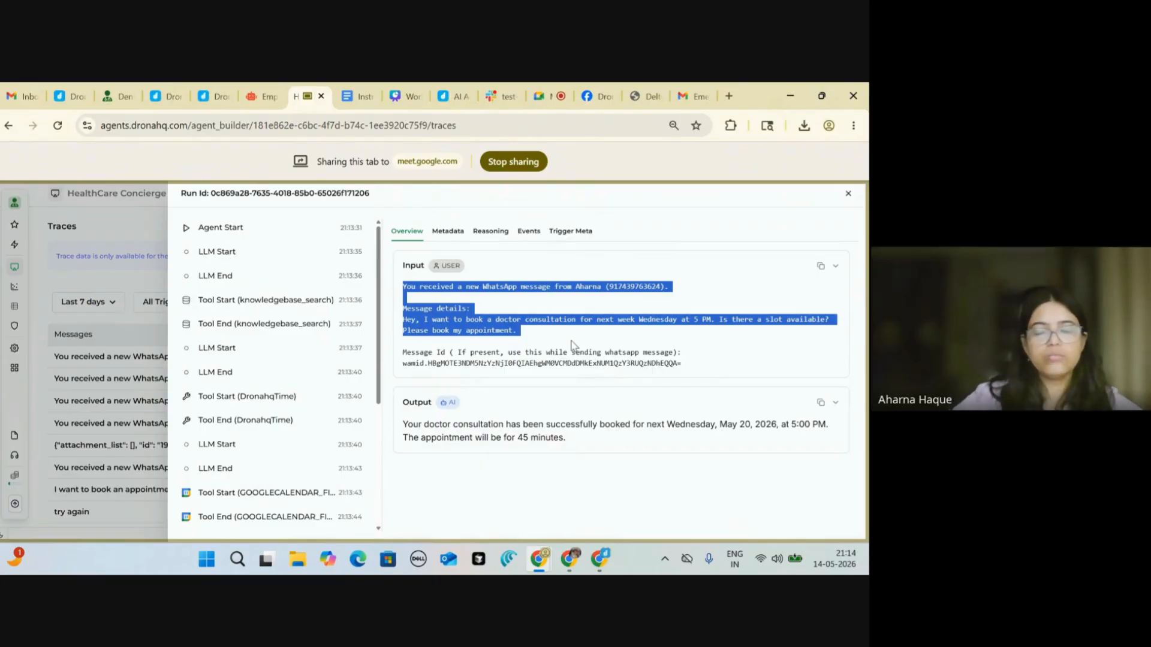
left_click(572, 344)
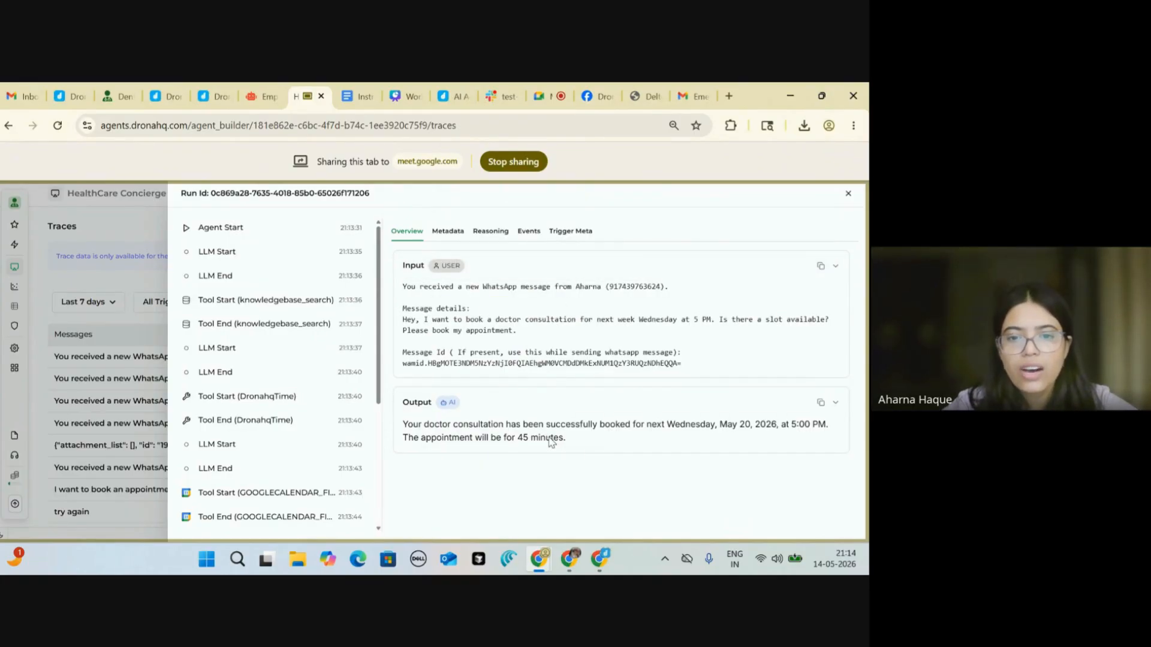
left_click_drag(567, 439, 399, 428)
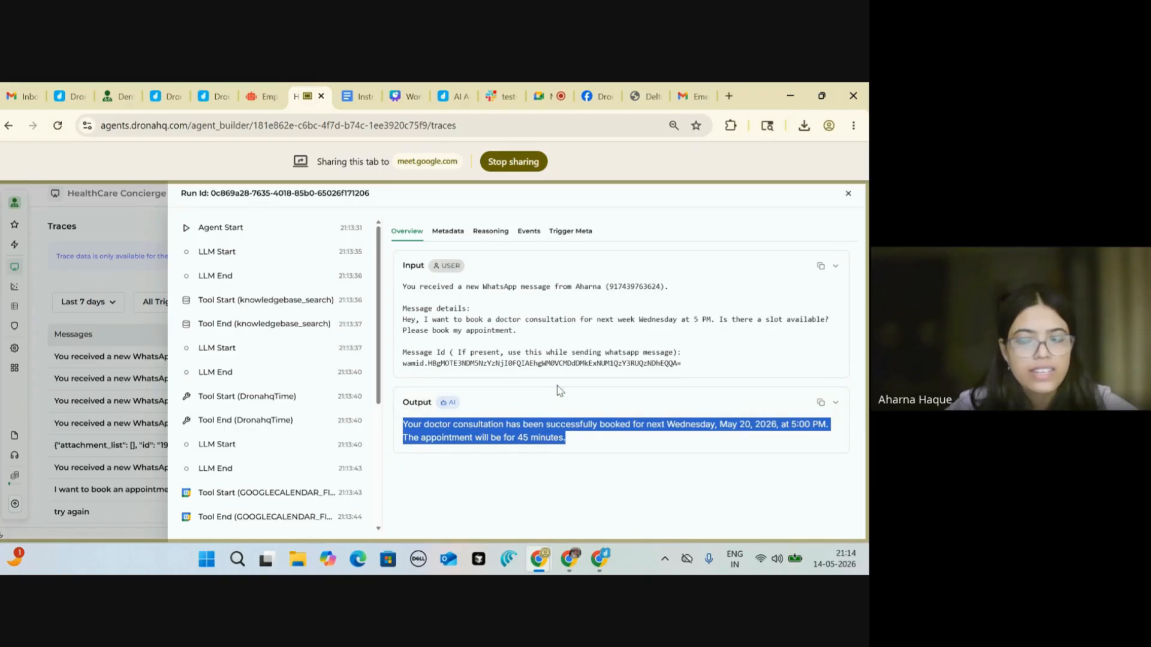
left_click(611, 441)
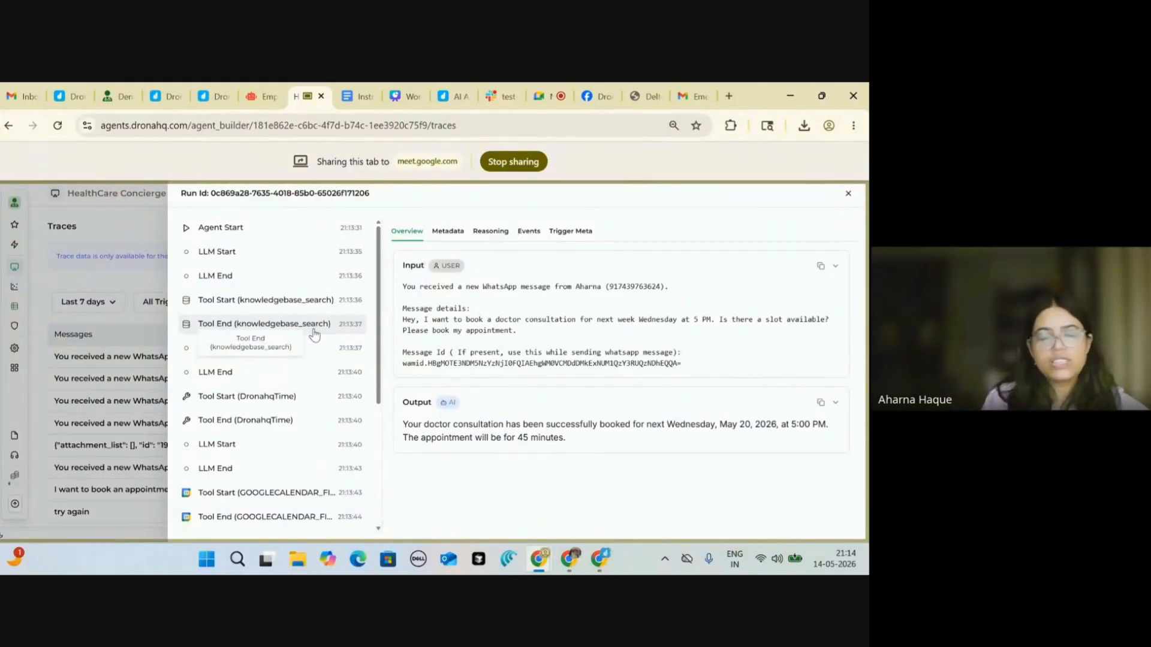
Step: Open the run's last LLM End step to see its token metrics and response preview
scroll(314, 335, "down", 3)
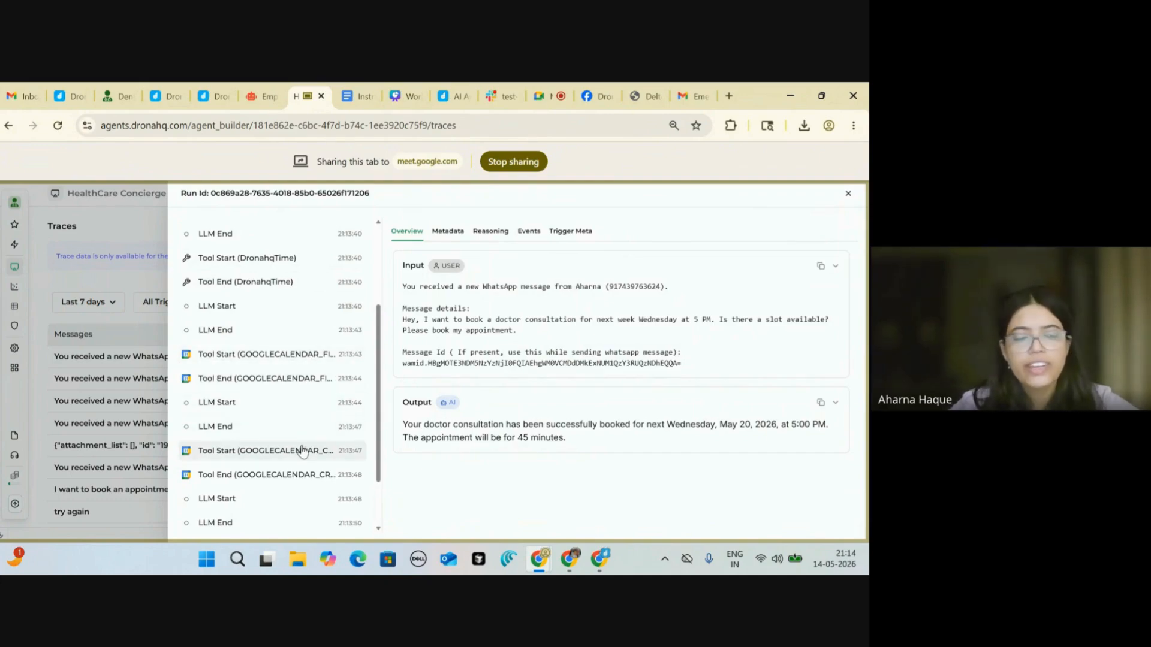
scroll(302, 451, "down", 2)
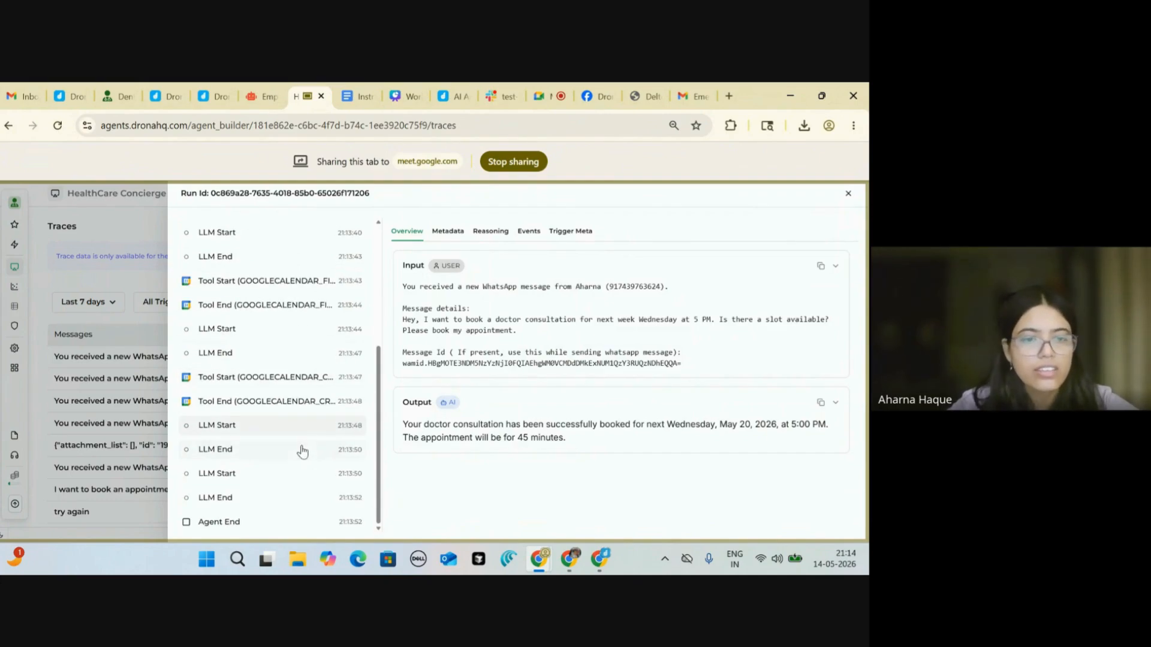
left_click(302, 451)
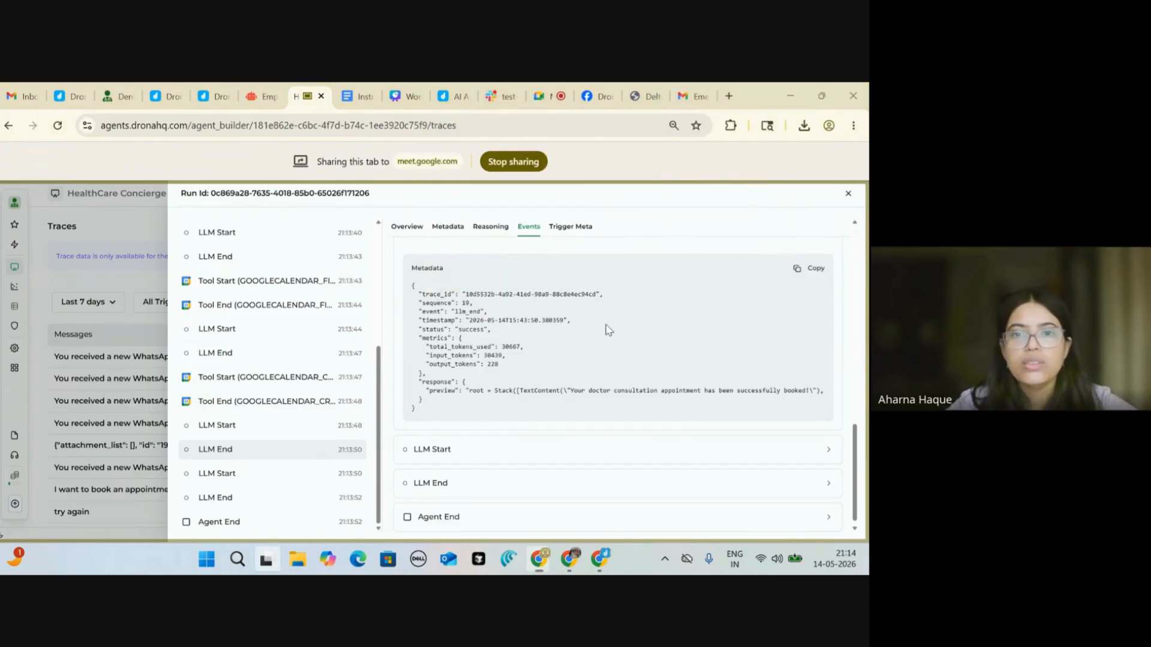
Step: Switch to the WhatsApp Web window and reload it
key("alt+Tab")
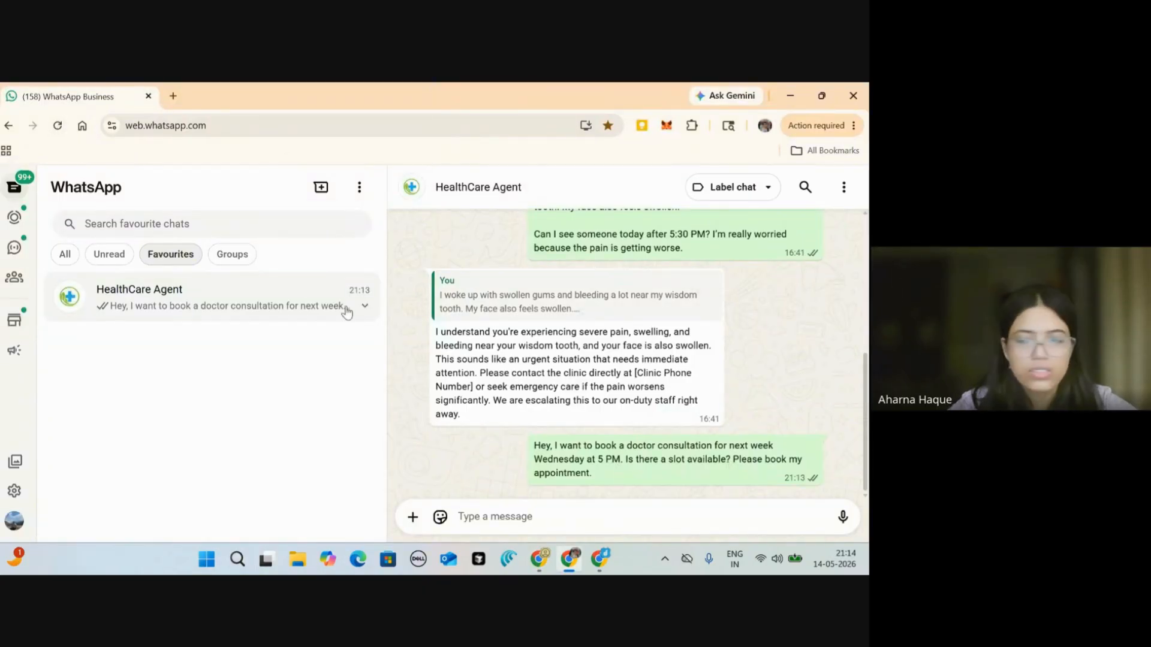
scroll(512, 380, "up", 5)
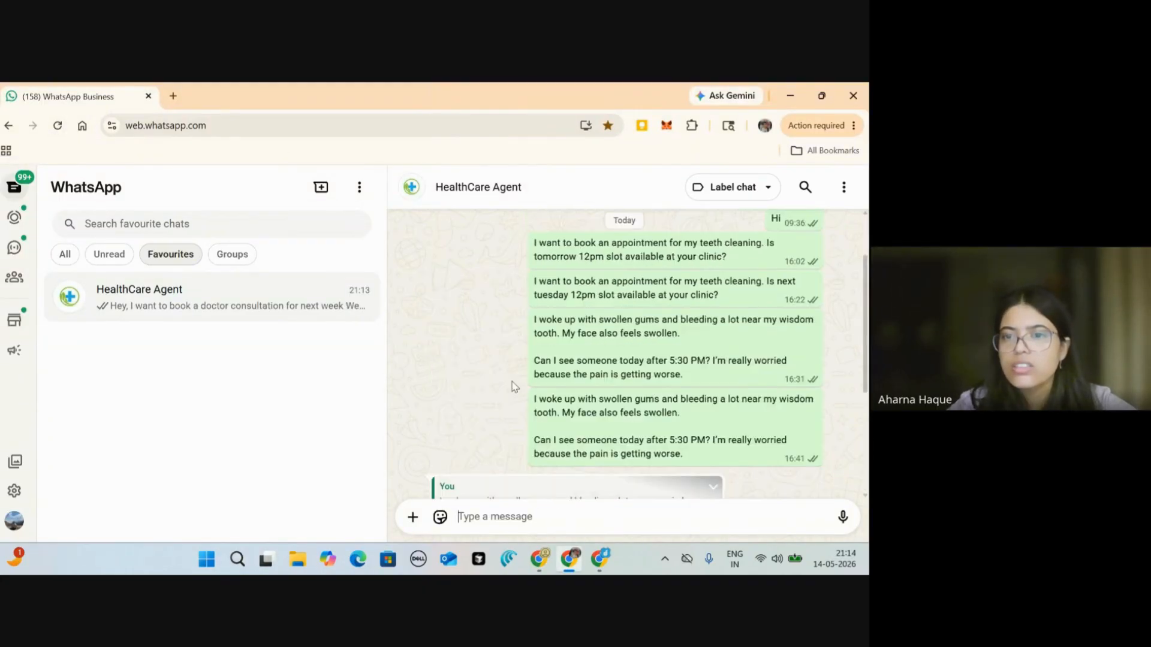
scroll(444, 211, "down", 5)
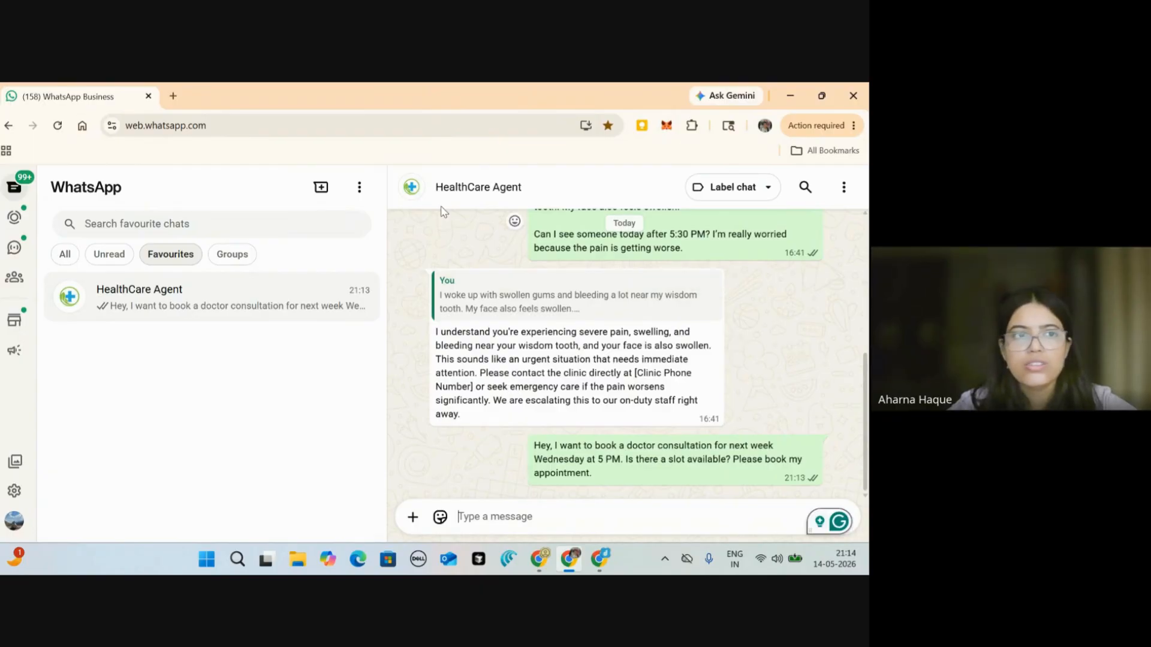
left_click(57, 126)
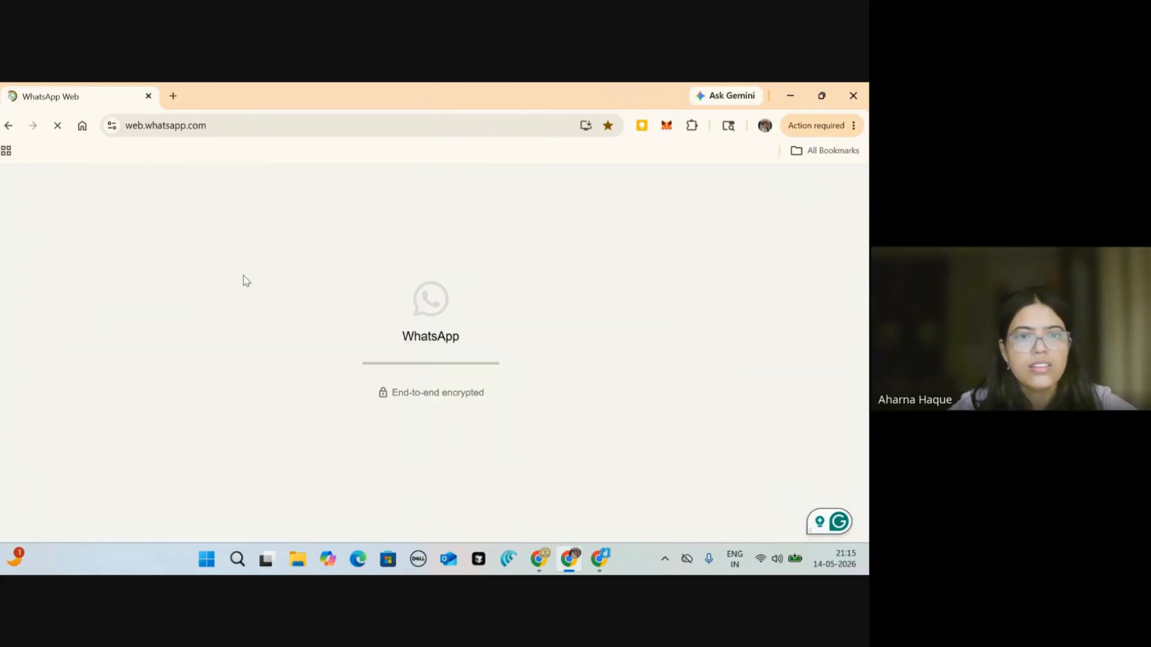
Step: Return to the DronaHQ run trace and show its Overview of input and output
key("super+Tab")
key("alt+Tab")
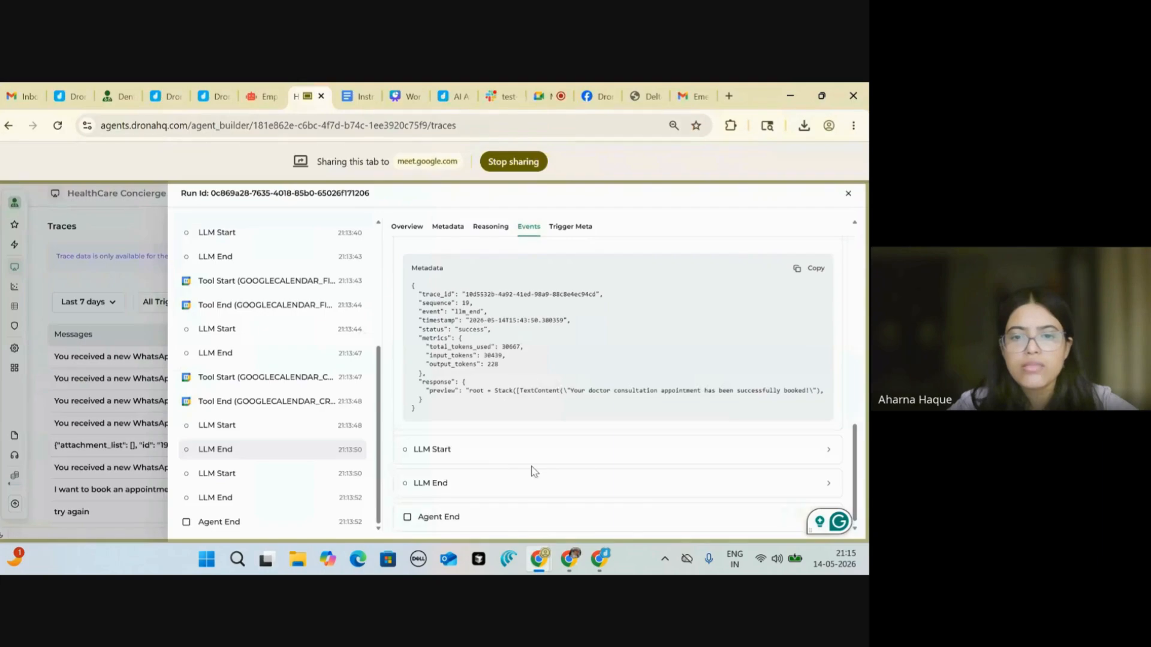
scroll(534, 472, "down", 1)
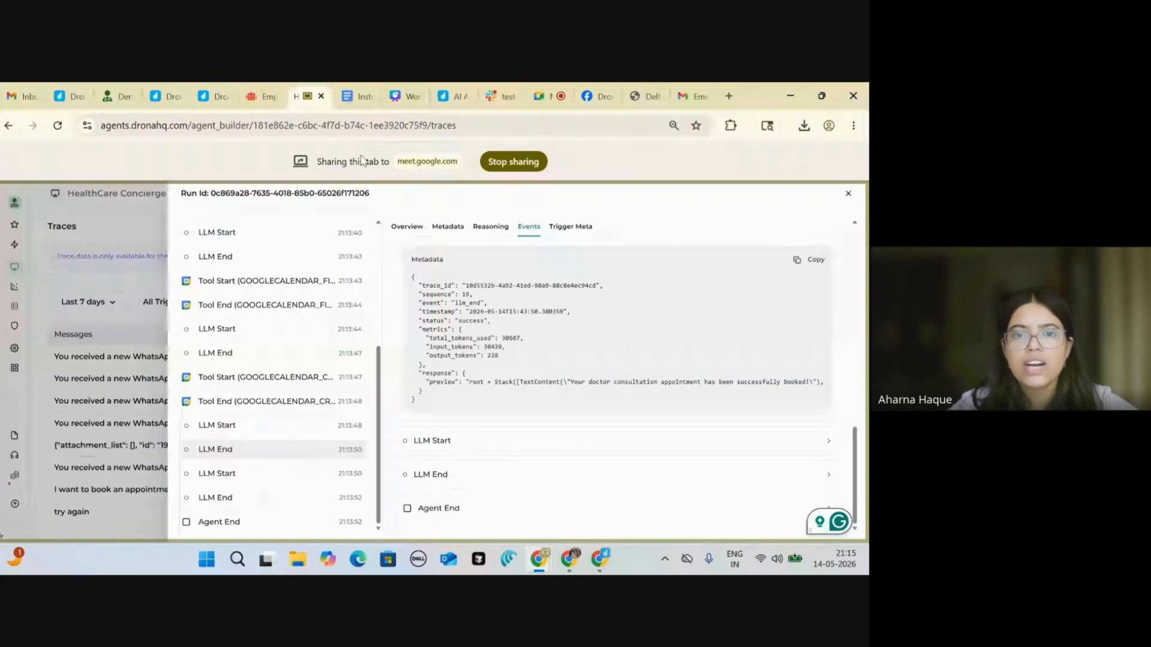
left_click(407, 229)
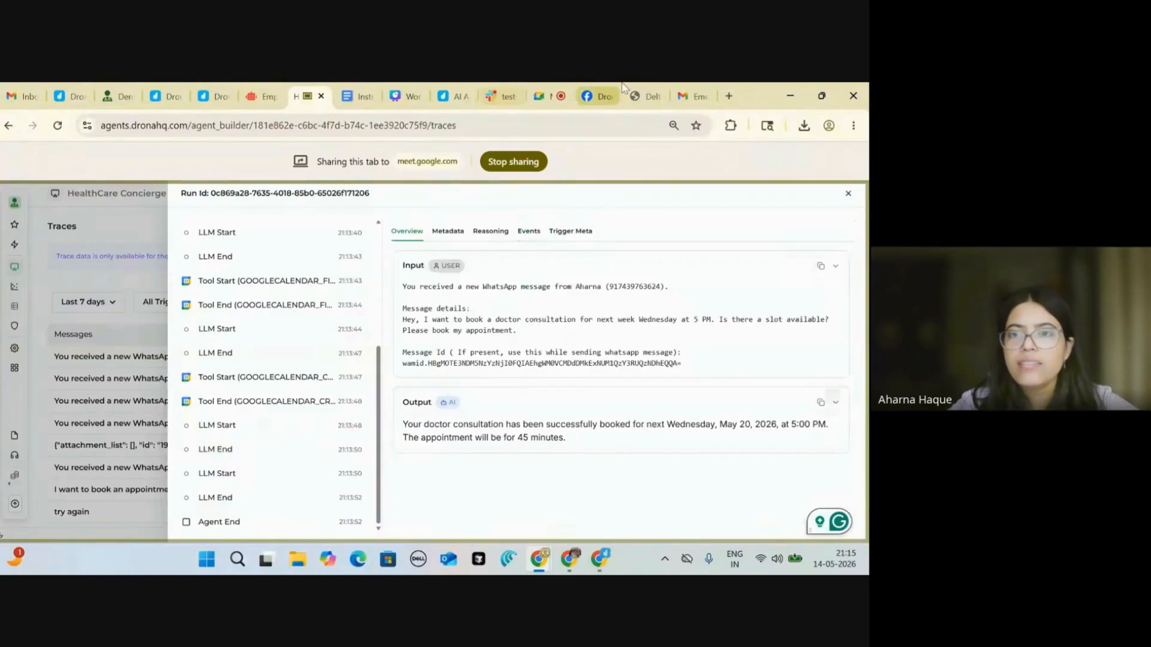
Step: Open calendar.google.com in a new tab and jump to the week of May 20, 2026
left_click(728, 97)
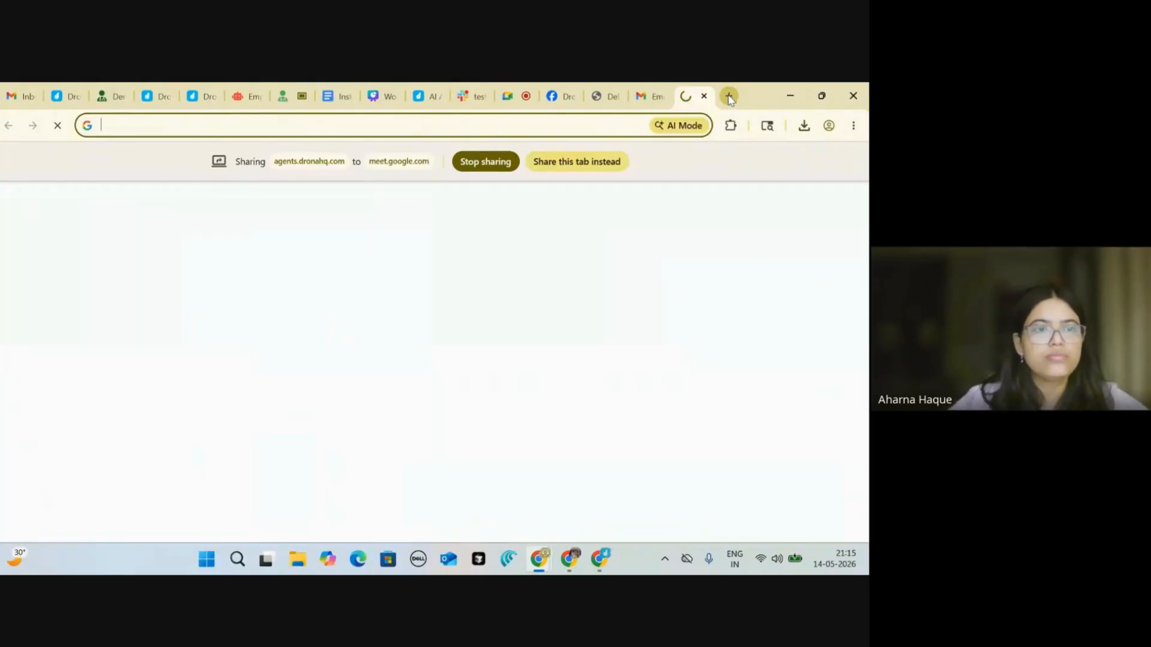
type("cal")
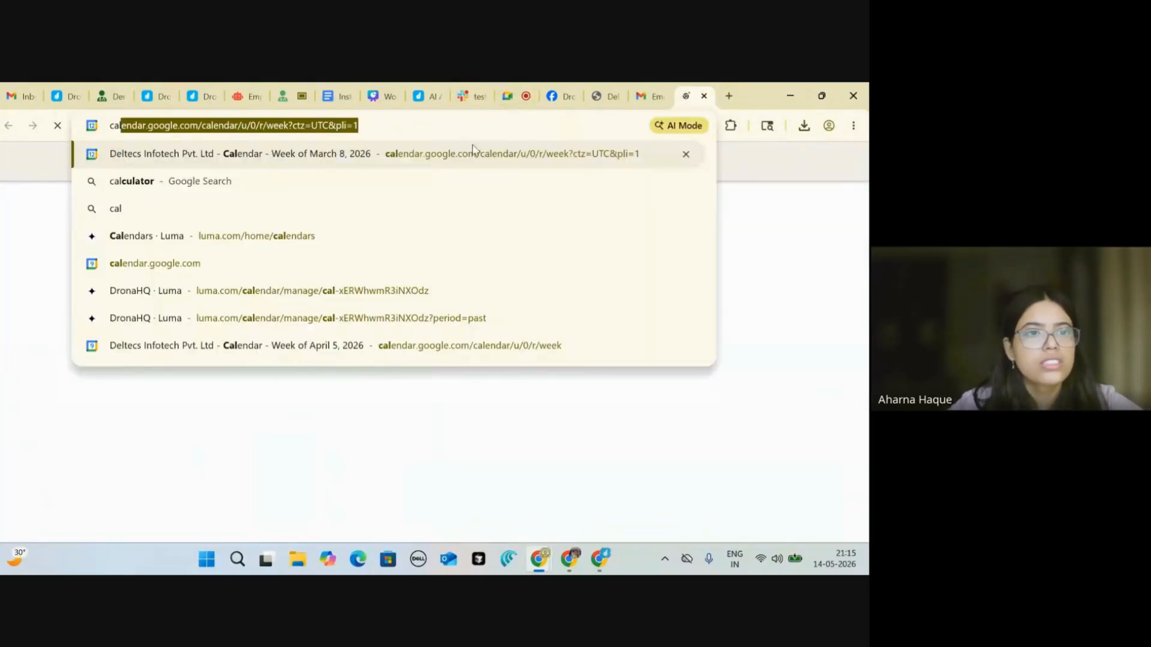
left_click(473, 151)
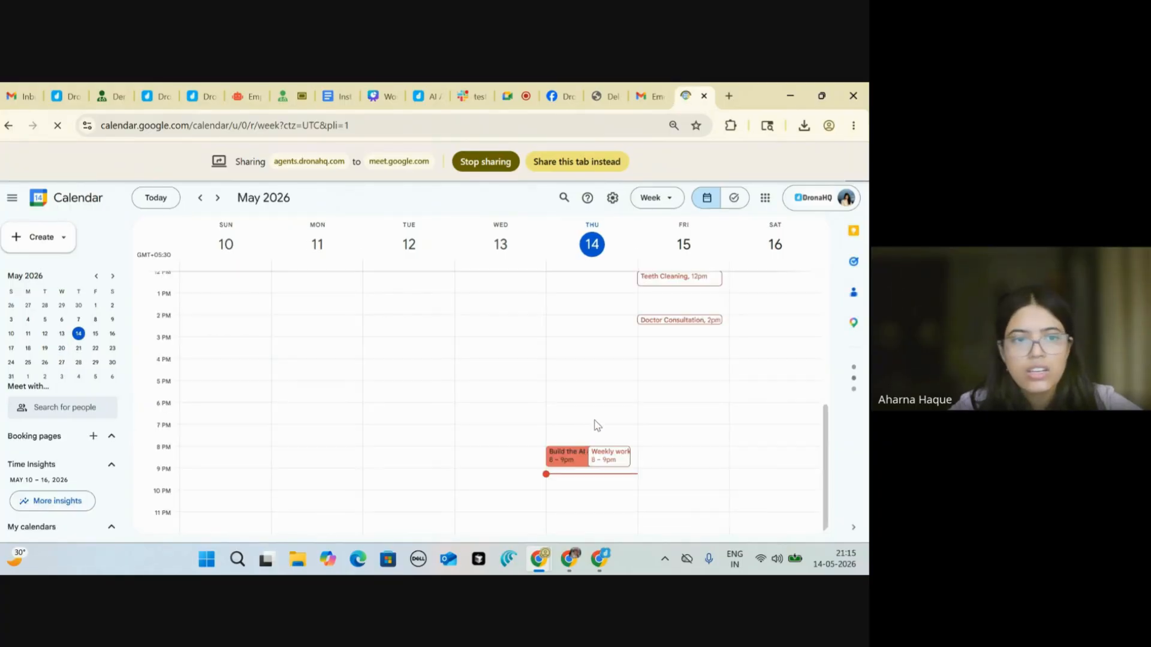
left_click(61, 348)
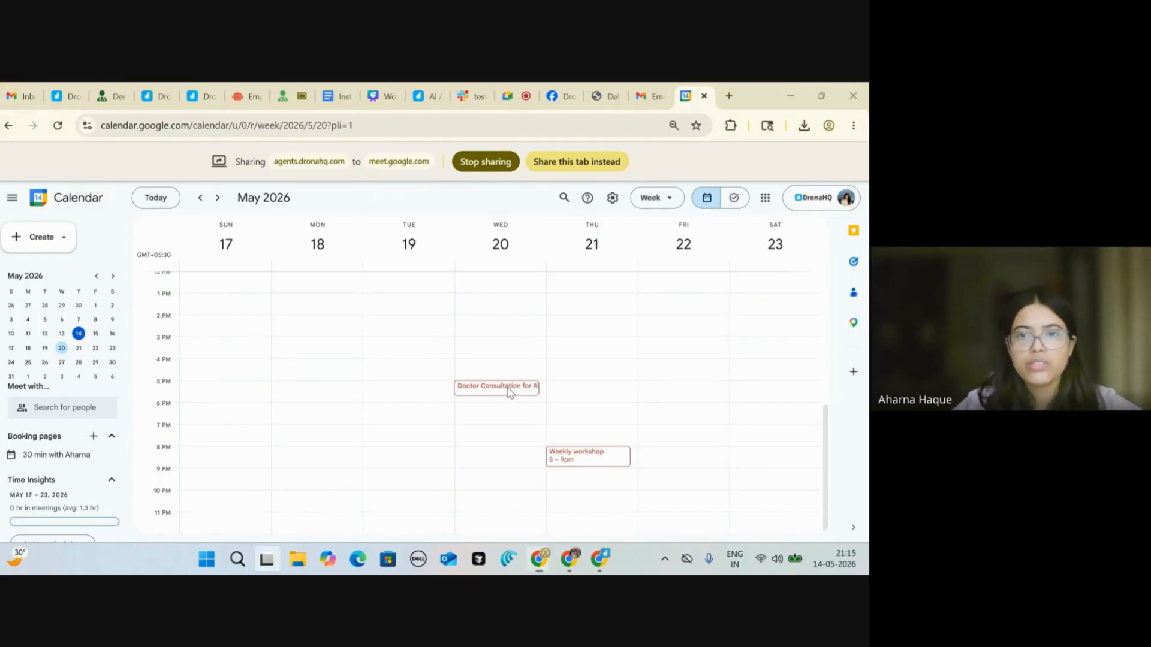
key("super+Tab")
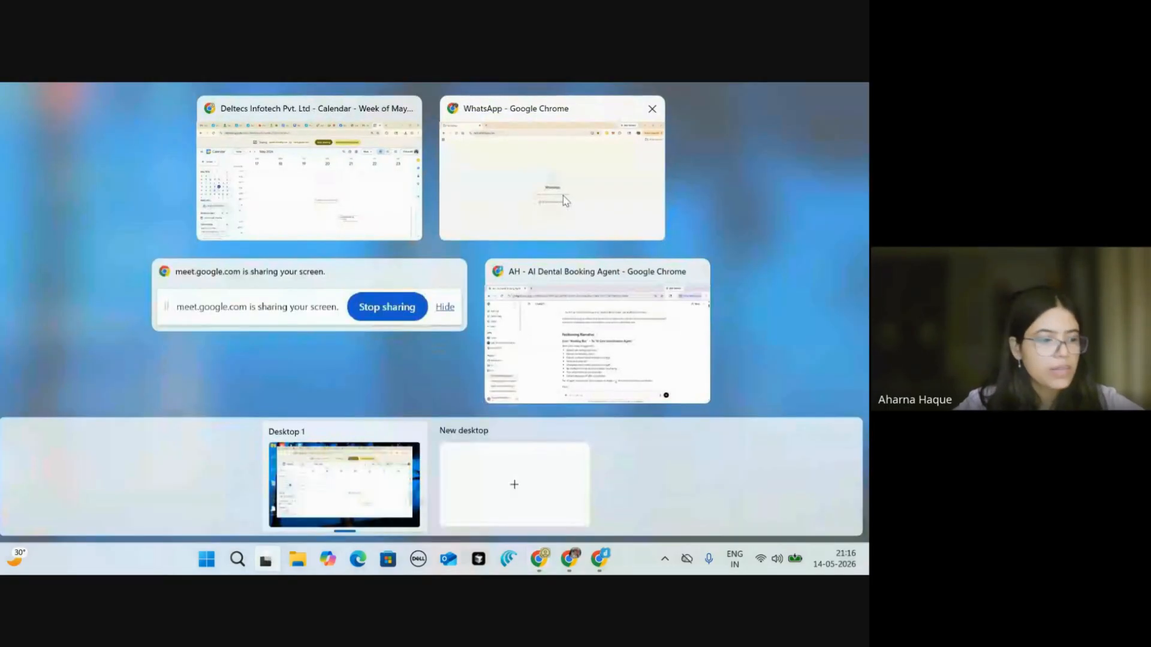
Step: Bring the WhatsApp Web window to the front
left_click(563, 195)
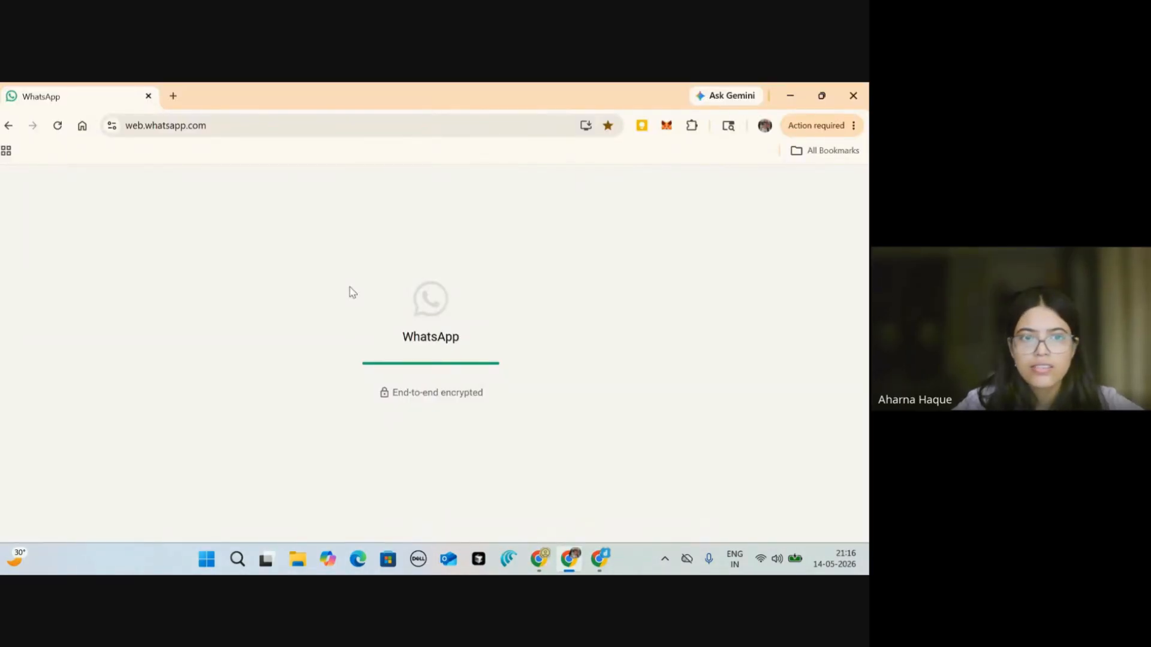
key("super+Tab")
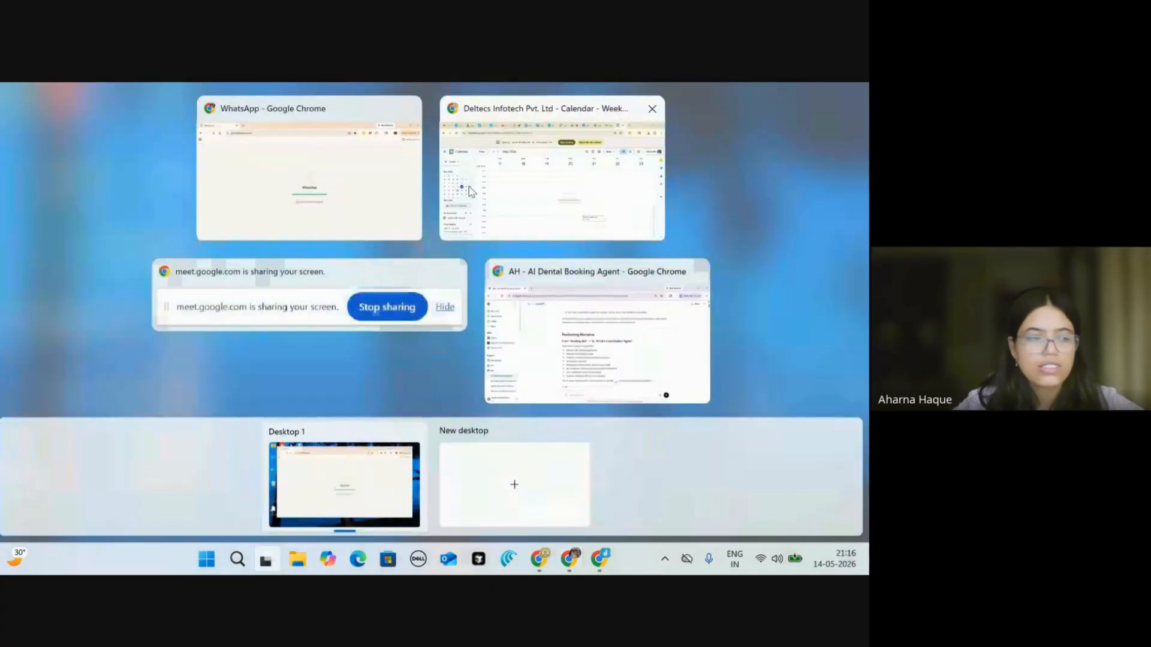
left_click(348, 189)
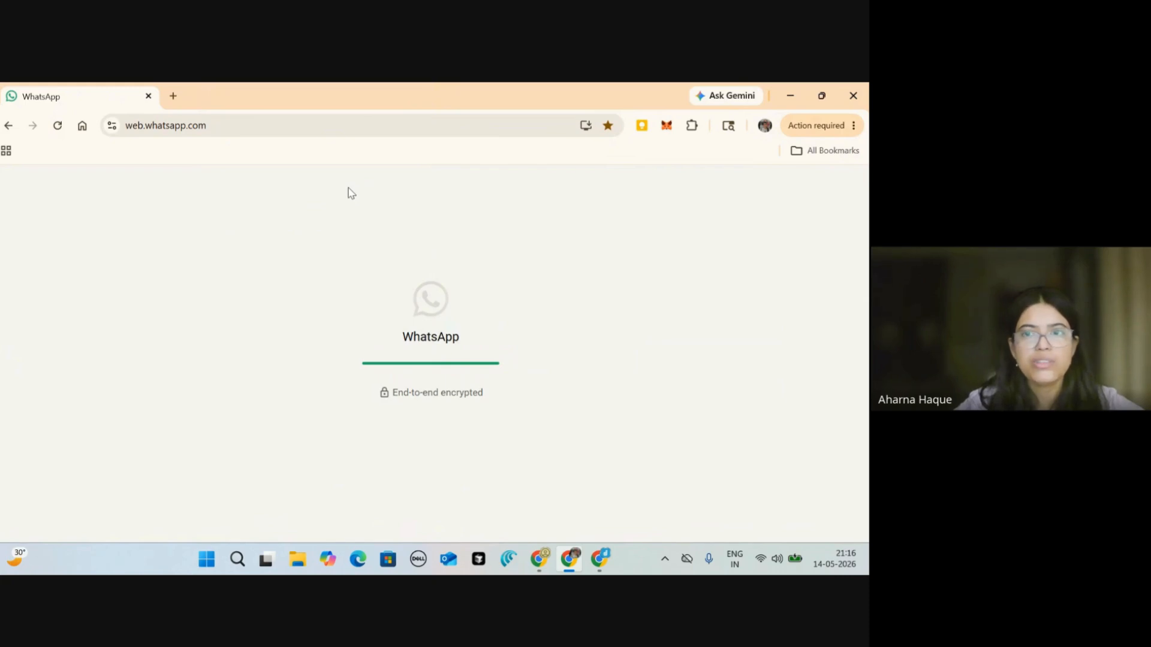
Step: Go back to the Chrome window's DronaHQ traces tab showing the May 20, 5:00 PM booking
key("super+Tab")
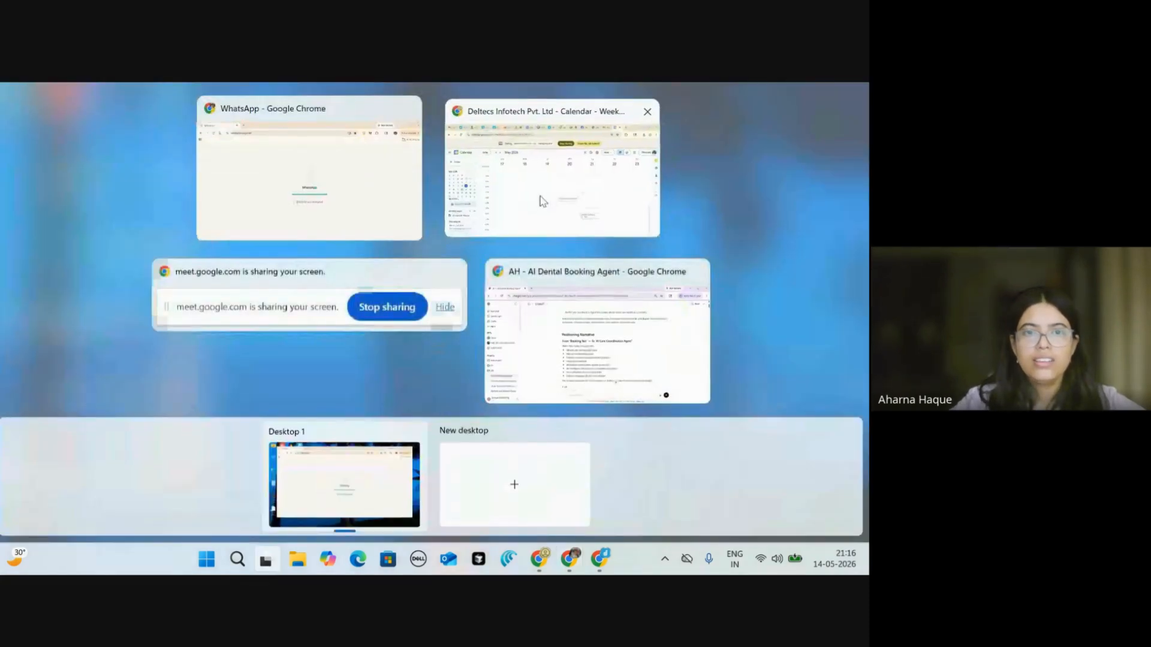
left_click(543, 200)
left_click(286, 99)
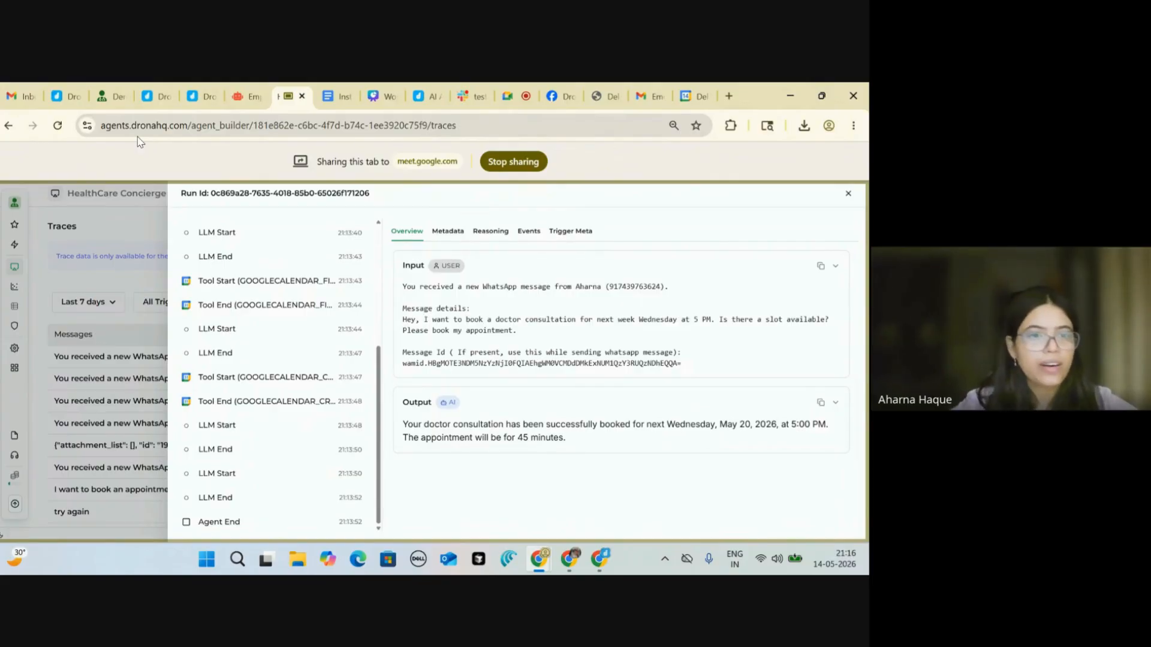
Step: Close the run details and go to the HealthCare Concierge Agent's builder page
left_click(70, 229)
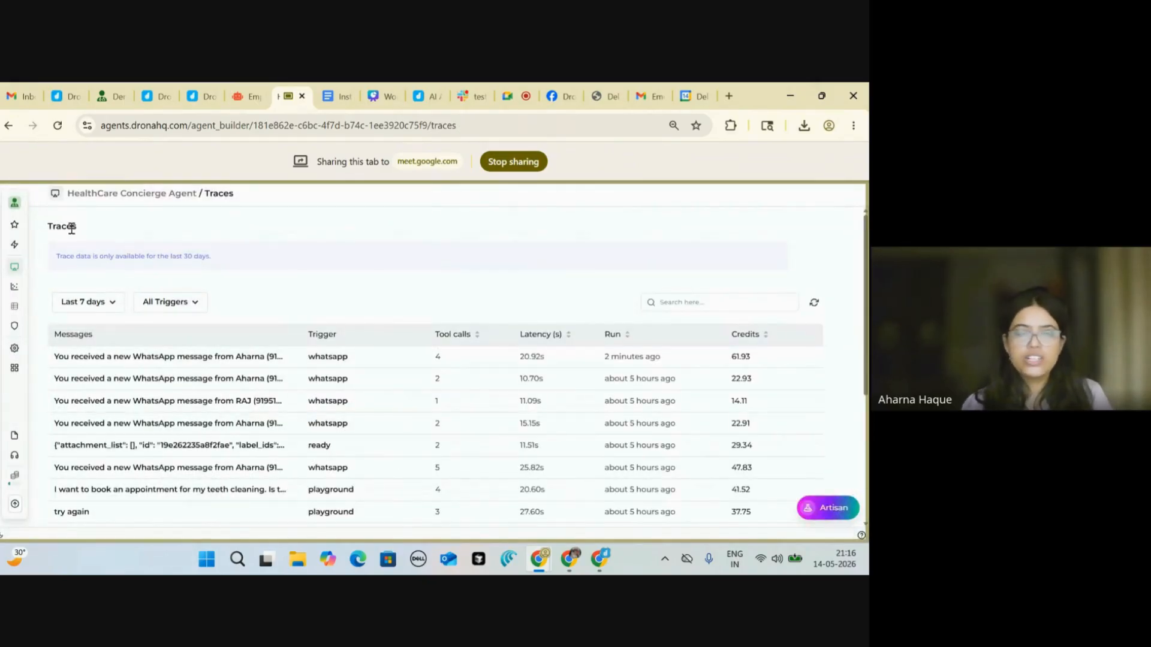
left_click(16, 227)
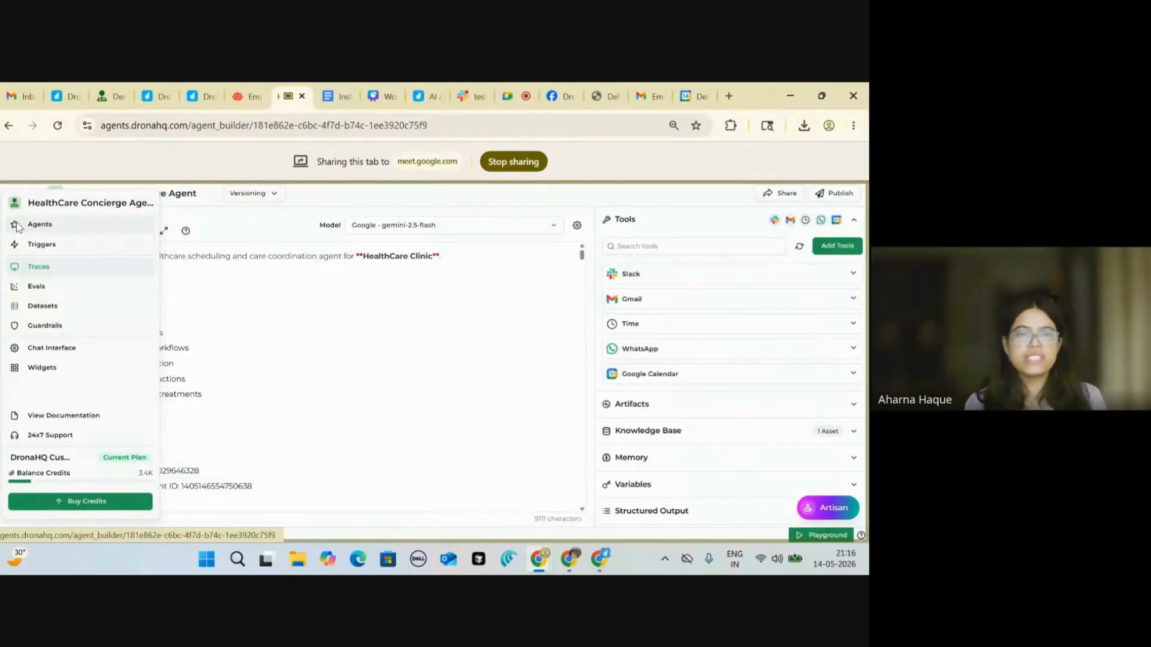